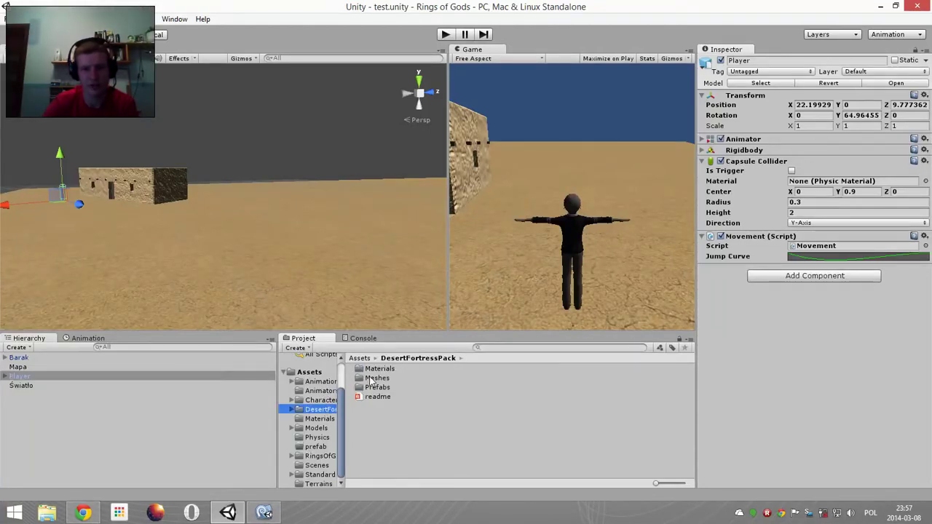
- Open the DesertFortressPack Prefabs folder and preview turret_b, wall_b_10m_left and wall_c_2p5m
double_click(378, 388)
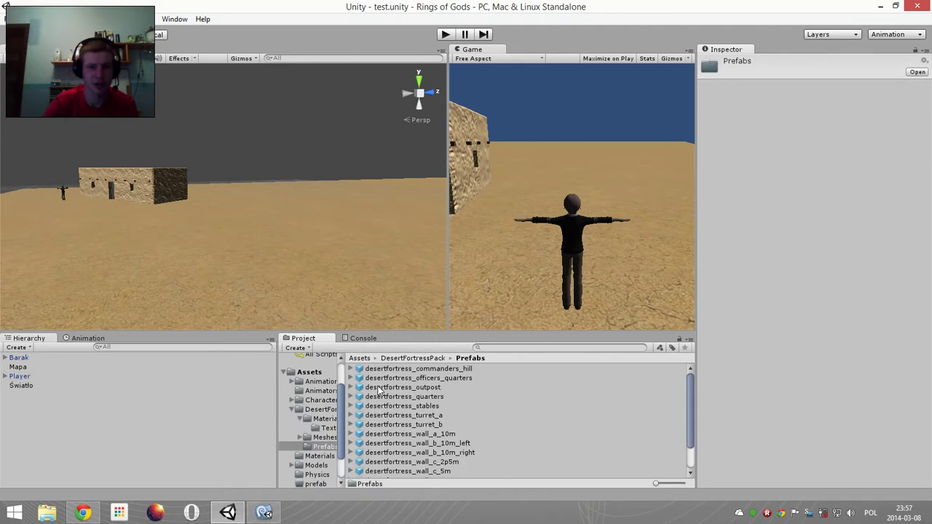
click(437, 425)
scroll(491, 453, down, 2)
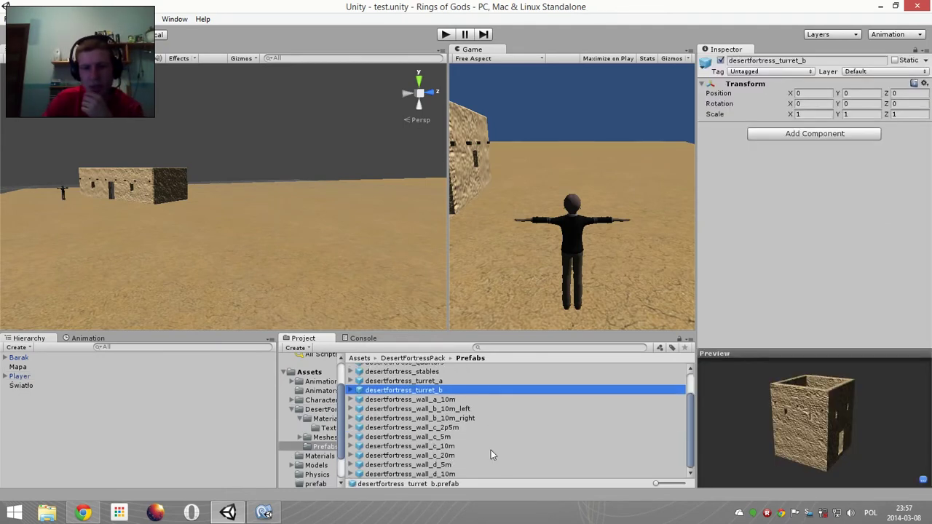
click(422, 410)
click(429, 428)
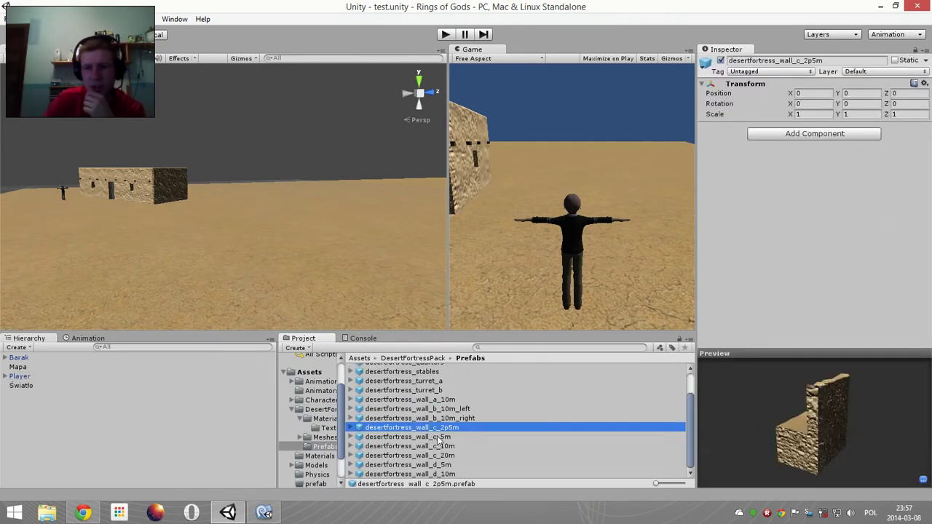
- Try out the wall_c_2p5m and wall_c_5m pieces, then rotate wall_b_10m_right's preview to its stairs
drag(439, 430, 445, 430)
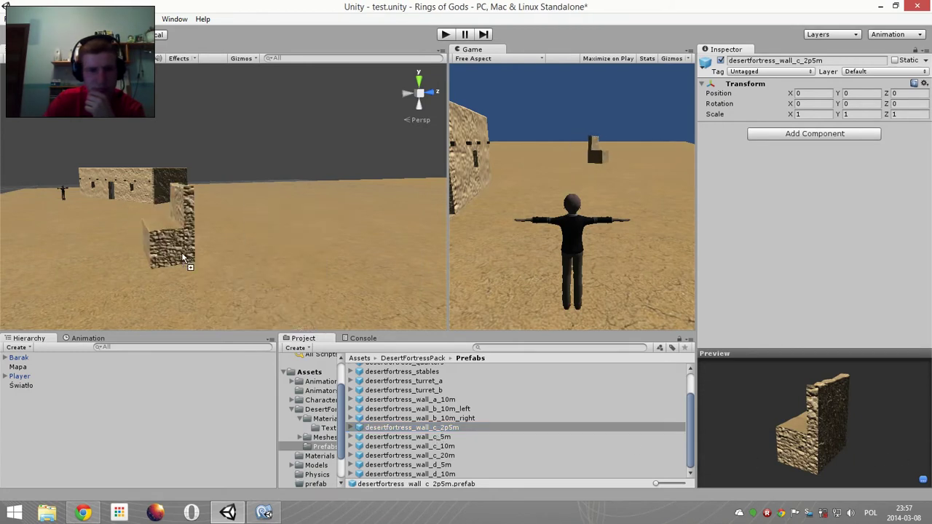
click(446, 436)
drag(227, 275, 428, 436)
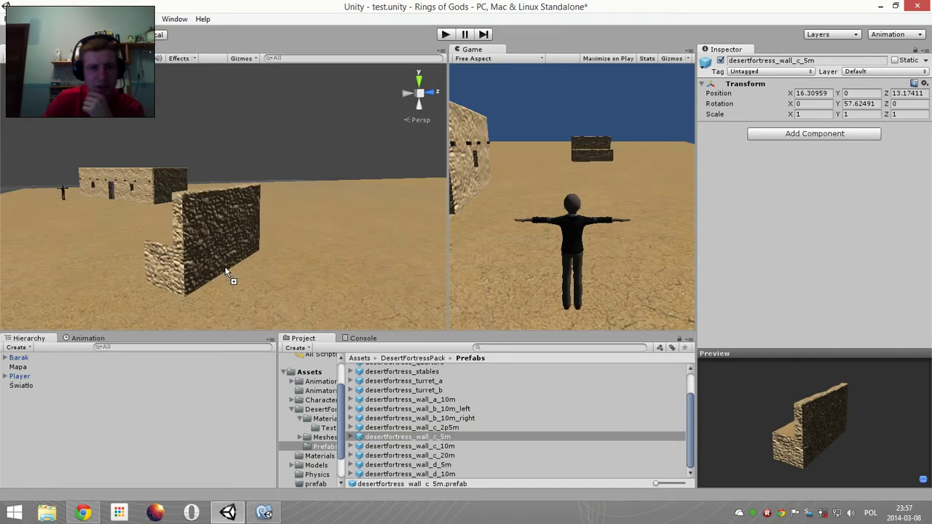
click(469, 409)
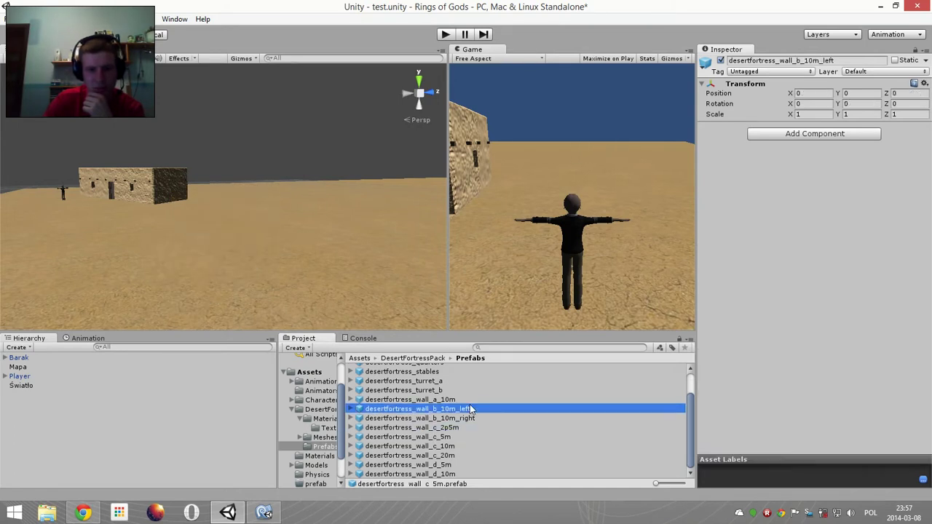
click(456, 420)
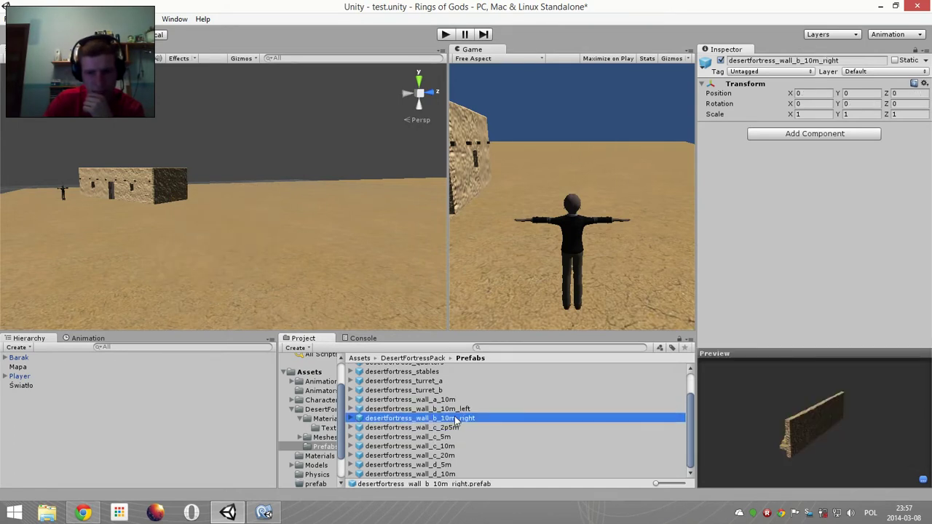
drag(802, 453, 855, 453)
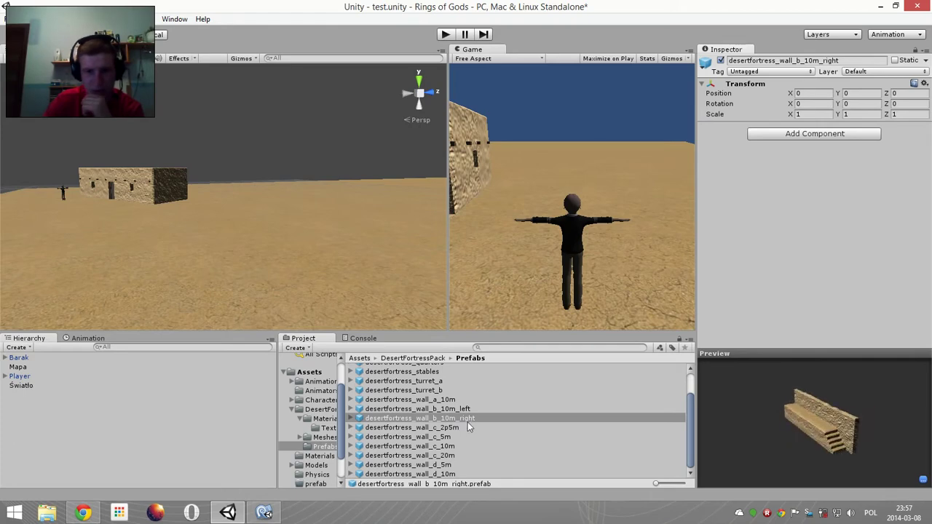
- Place a wall_b_10m_right stair wall beside Barak at 21.30, 0, 19.15 with Y rotation 146.6257
mouse_move(95, 214)
right_down()
mouse_move(288, 272)
mouse_move(342, 242)
mouse_move(386, 268)
mouse_move(371, 318)
right_up()
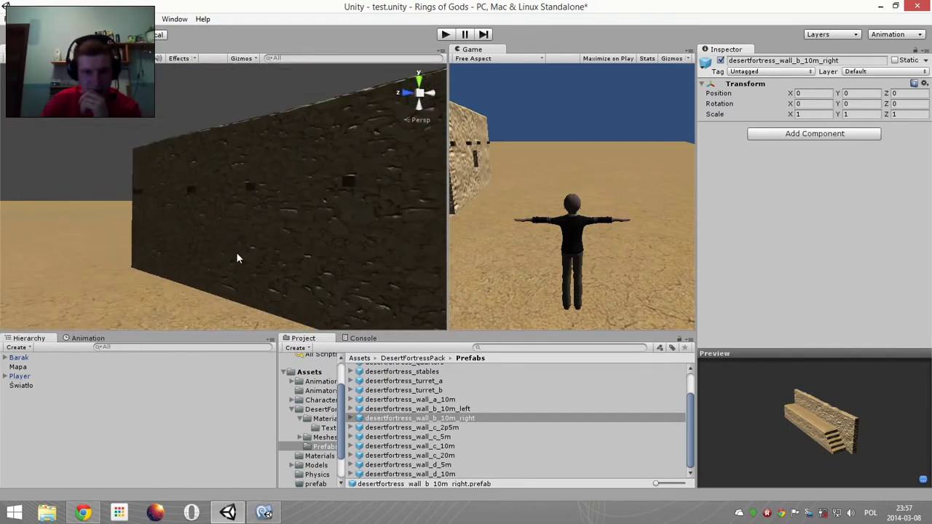
drag(437, 418, 239, 259)
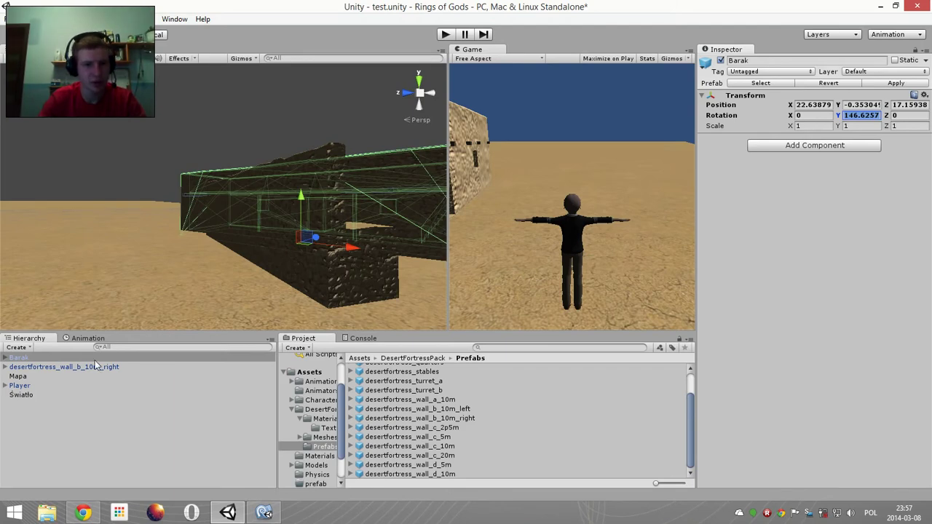
click(340, 289)
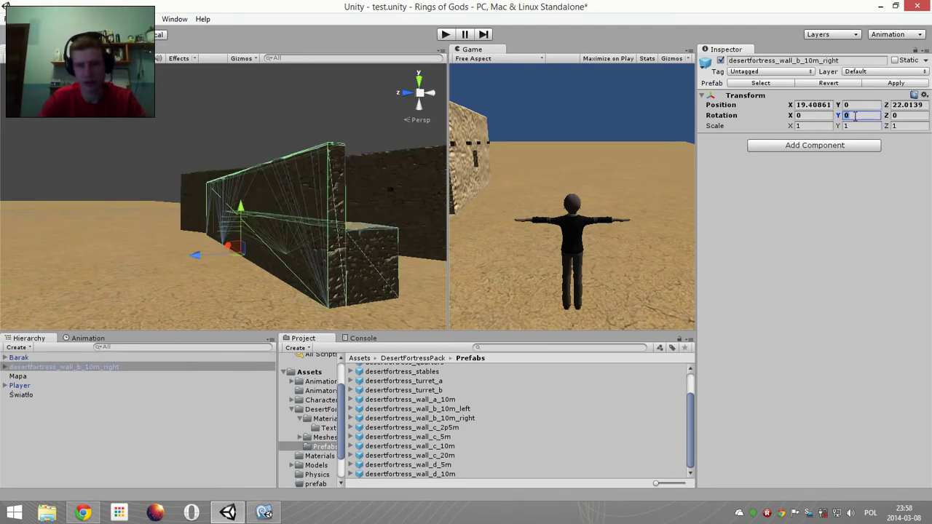
mouse_move(856, 116)
mouse_down()
mouse_move(323, 225)
mouse_move(298, 259)
mouse_move(366, 250)
mouse_move(333, 297)
mouse_move(354, 281)
mouse_move(226, 300)
mouse_move(253, 296)
mouse_move(104, 280)
mouse_move(125, 246)
mouse_move(222, 270)
mouse_up()
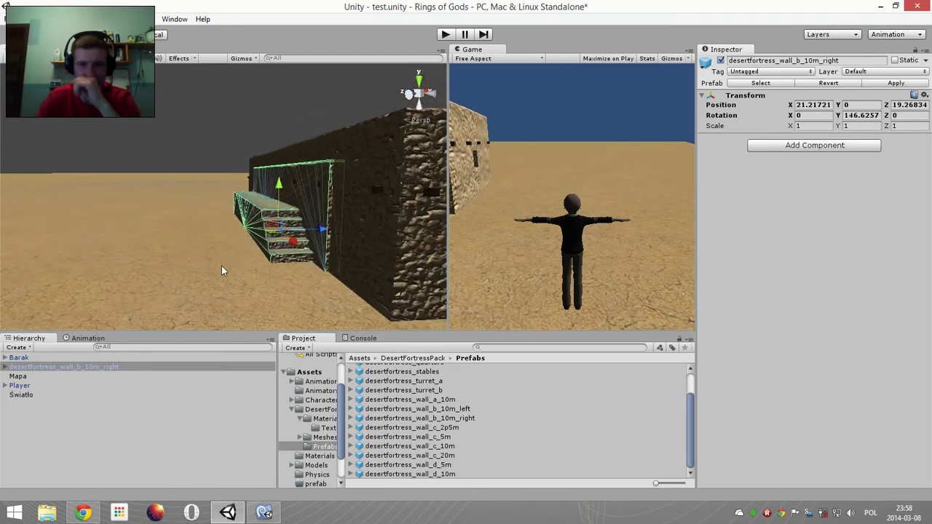
mouse_move(325, 231)
mouse_down()
mouse_move(217, 276)
mouse_move(302, 241)
mouse_move(316, 265)
mouse_up()
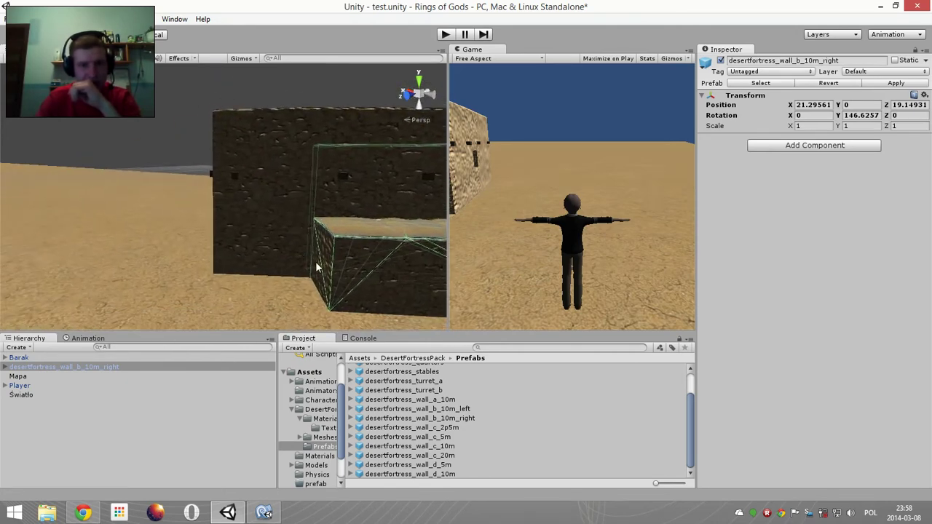
- Preview the officers_quarters, outpost, quarters, stables and turret prefabs, cancelling an accidental rename
click(421, 418)
scroll(421, 418, up, 2)
click(417, 378)
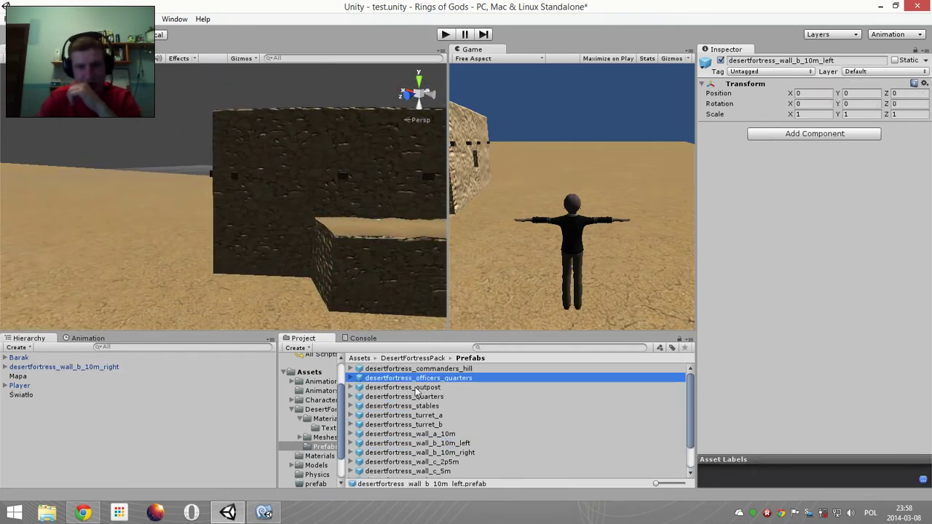
click(416, 390)
click(421, 396)
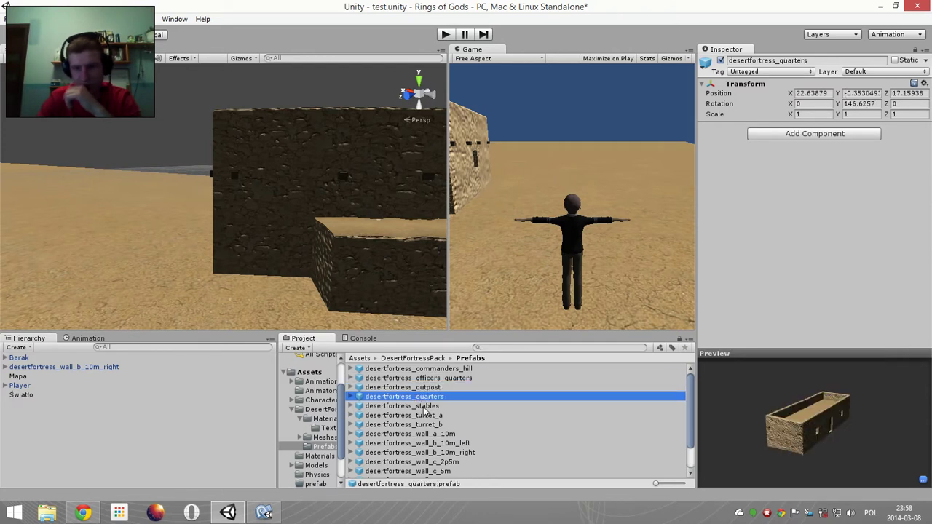
click(426, 407)
click(429, 424)
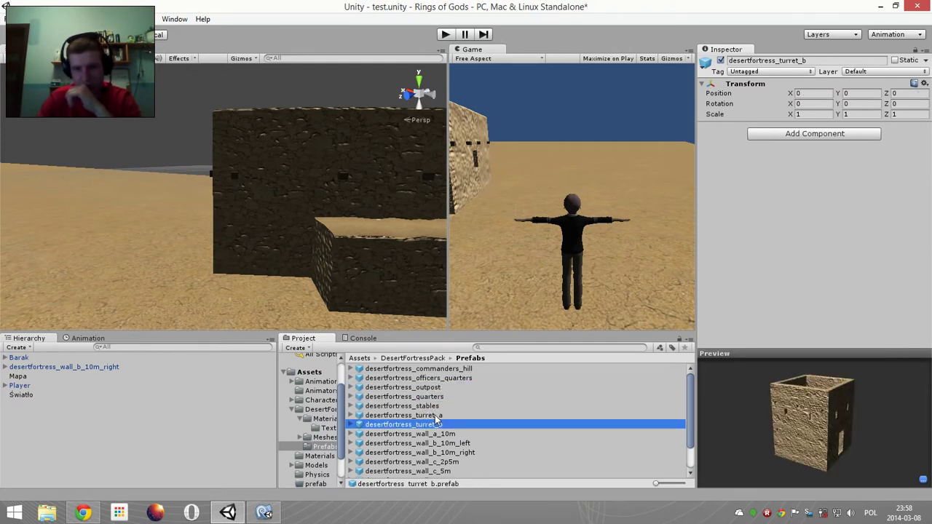
click(435, 416)
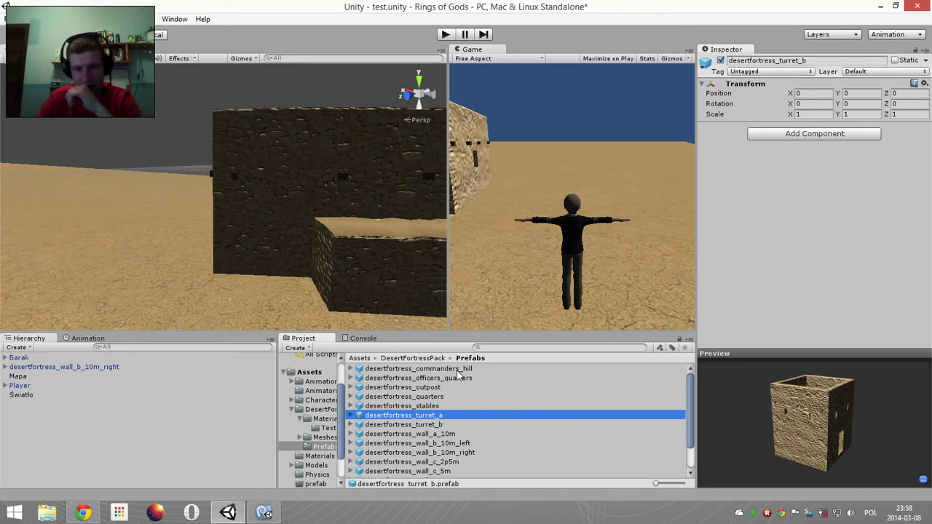
click(456, 381)
click(456, 381)
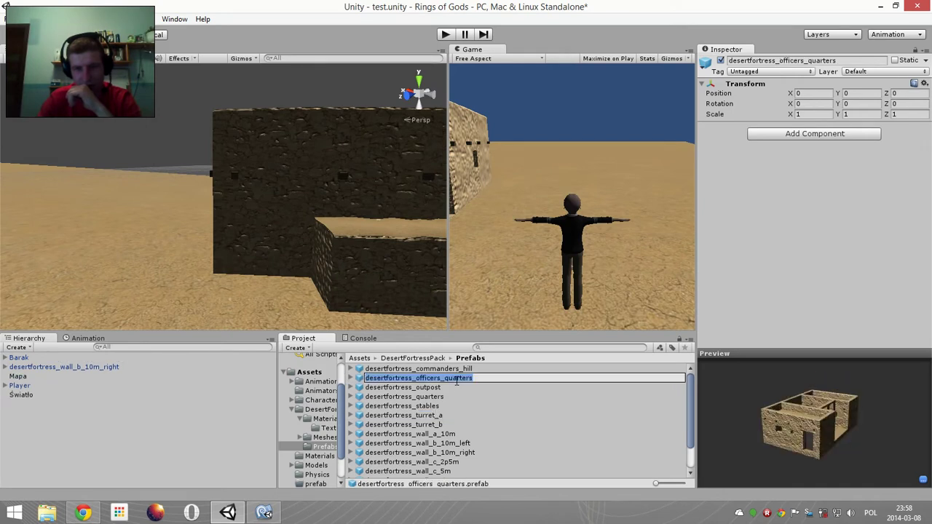
key(Escape)
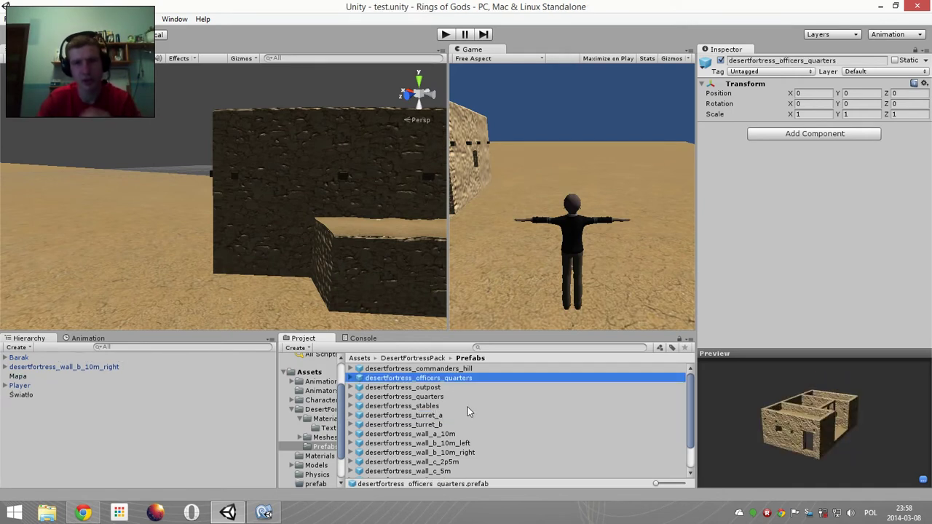
- Place a wall_c_2p5m block at 27.83, 0, 23.45 with Y rotation 146.6257
click(461, 414)
click(462, 433)
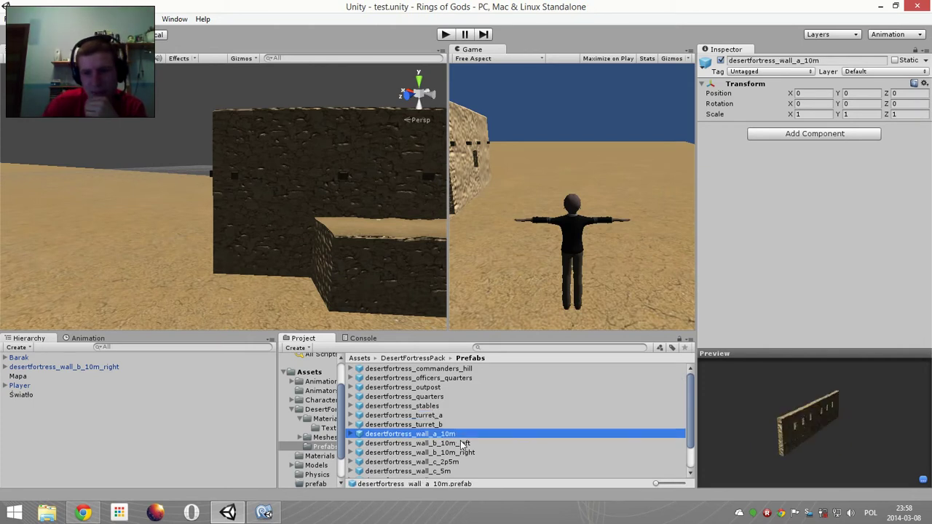
scroll(461, 442, down, 2)
click(457, 417)
click(456, 428)
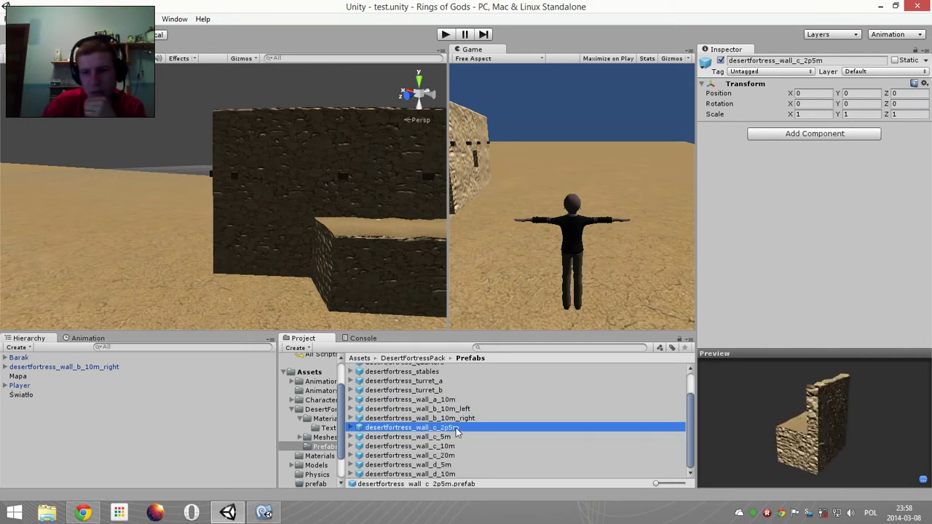
drag(451, 428, 151, 284)
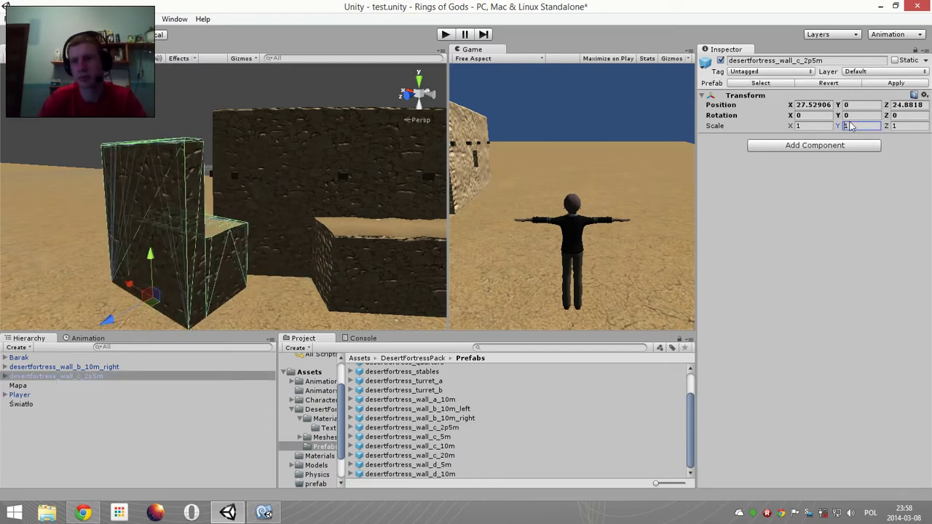
drag(851, 119, 903, 120)
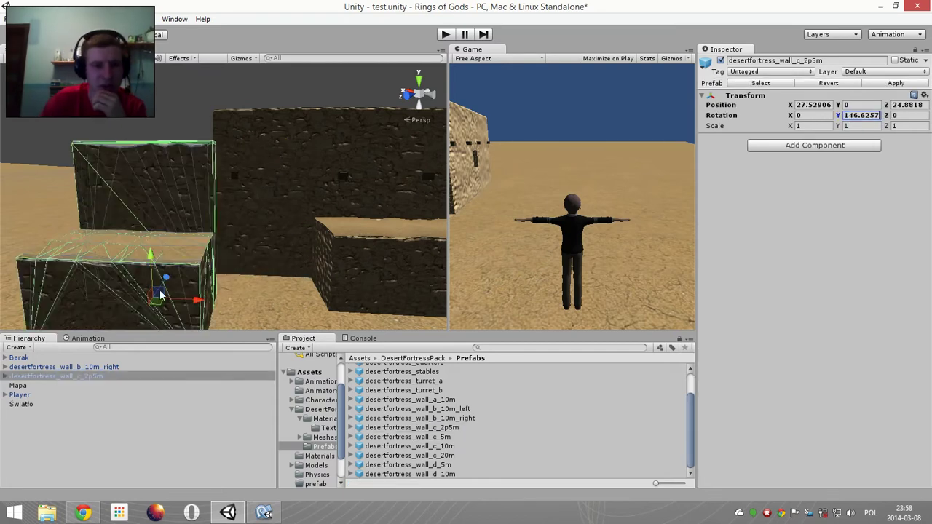
alt+drag(384, 244, 270, 244)
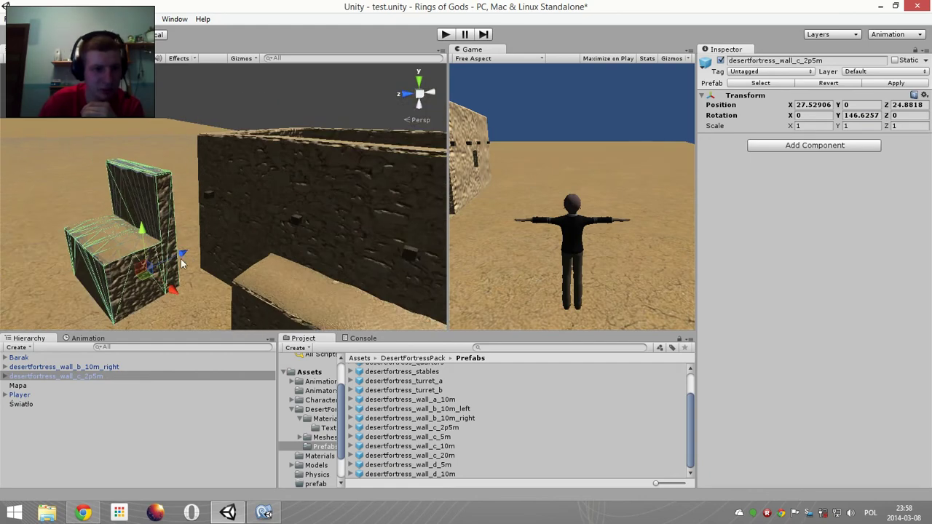
mouse_move(187, 257)
mouse_down()
mouse_move(220, 242)
mouse_move(226, 280)
mouse_up()
- Select Barak and the Mapa terrain, then orbit to inspect the walled structure
click(281, 251)
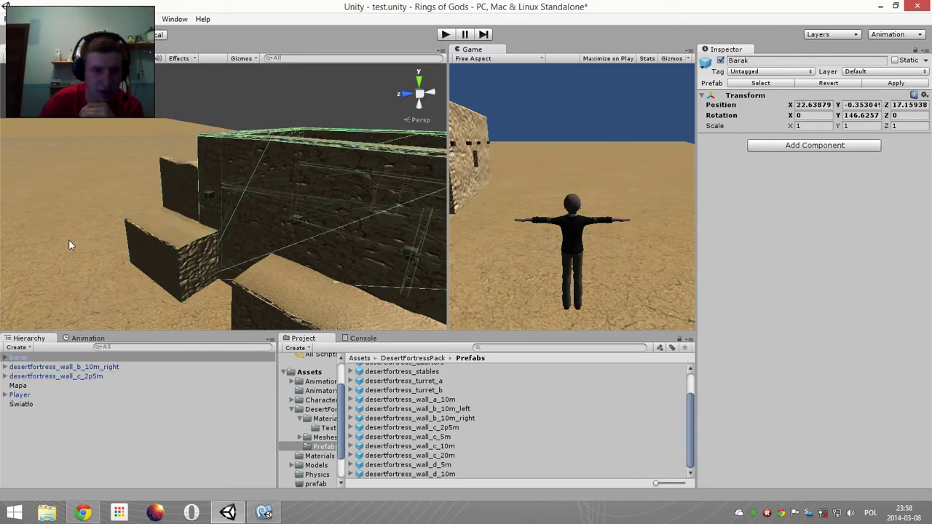
click(246, 115)
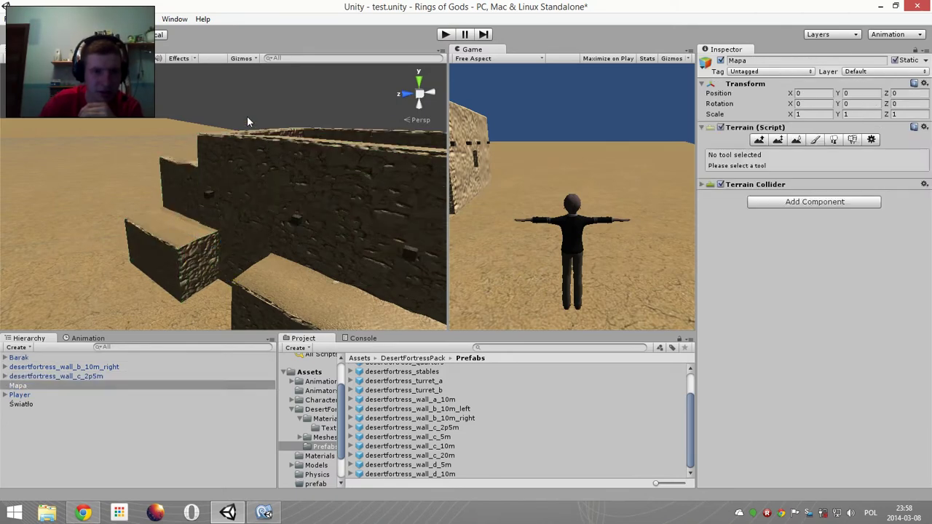
click(249, 106)
mouse_move(249, 106)
alt+mouse_down()
mouse_move(170, 177)
mouse_move(230, 238)
mouse_move(220, 244)
alt+mouse_up()
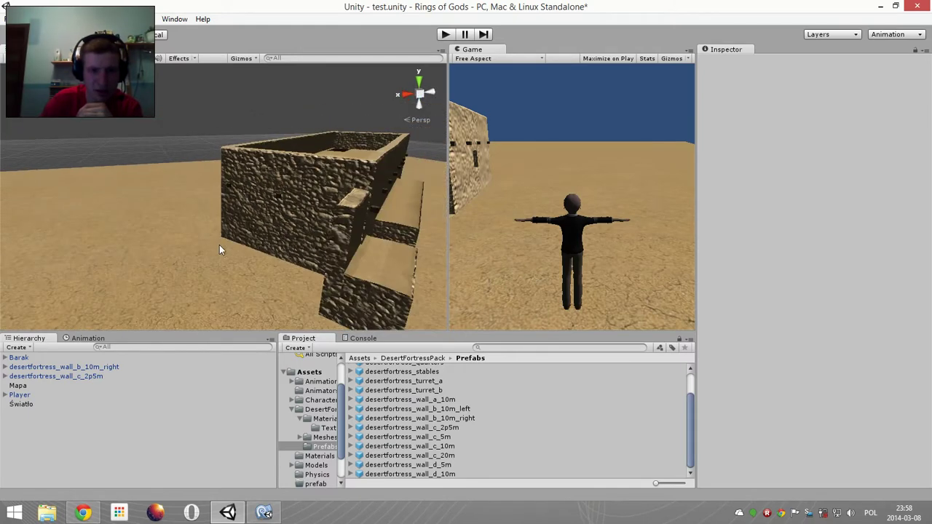
scroll(233, 246, down, 1)
- Nudge the 2.5 m wall piece along Z and close the corner gap from Top view
click(327, 263)
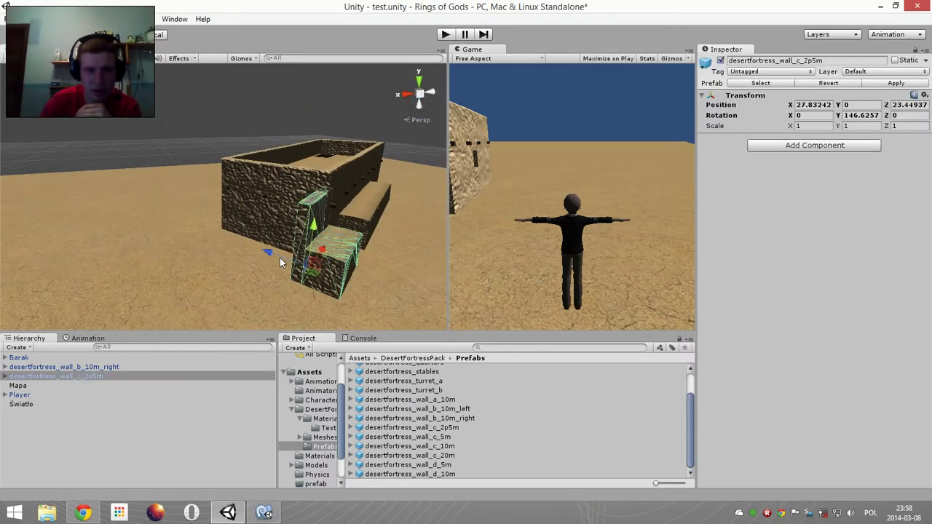
drag(270, 252, 278, 252)
click(420, 88)
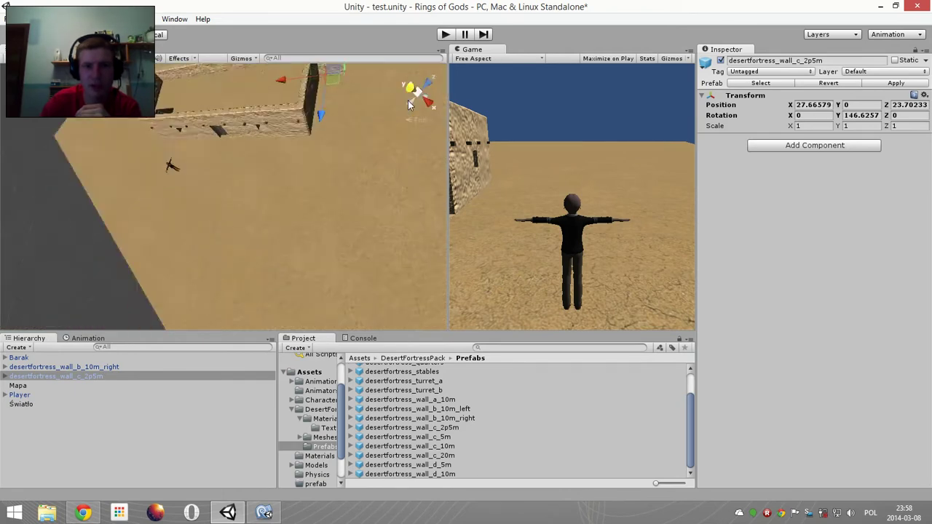
scroll(264, 226, up, 5)
scroll(254, 222, up, 3)
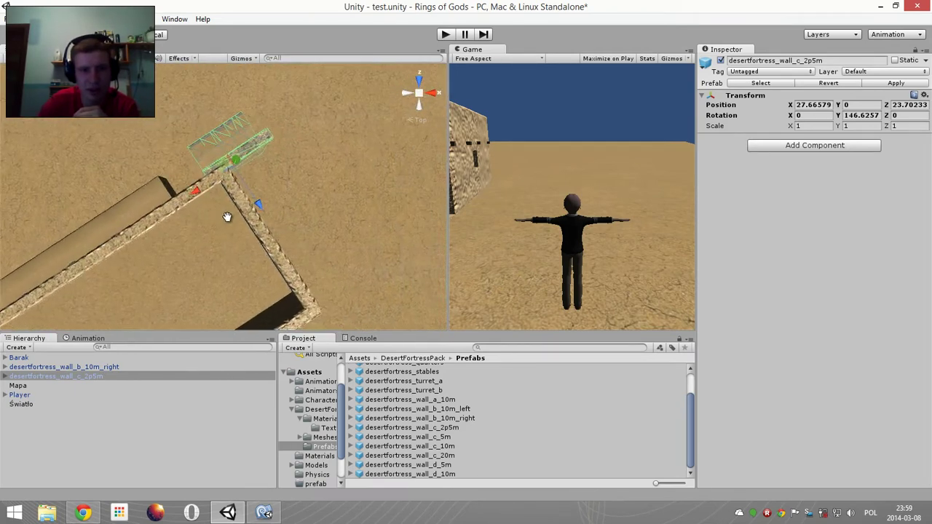
drag(252, 209, 256, 212)
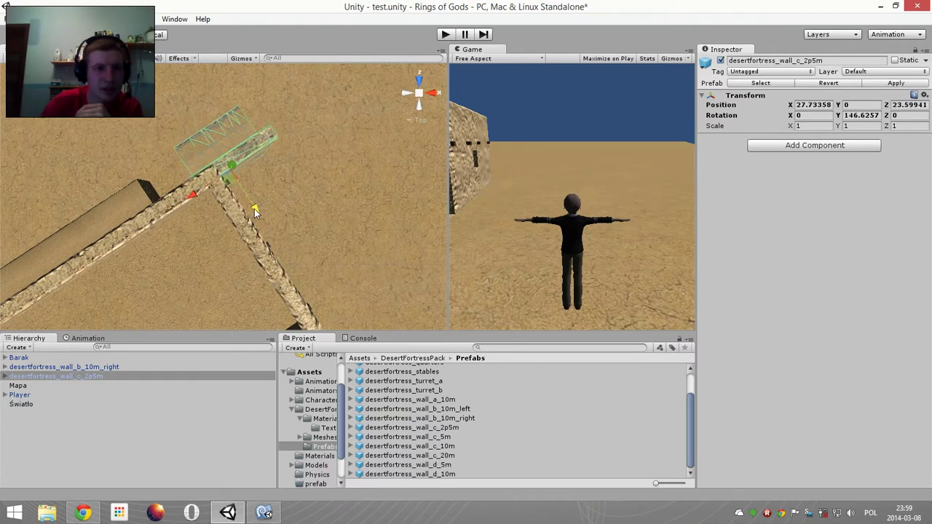
- Back in perspective, shift the wall piece to sit flush and inspect the join
click(324, 210)
mouse_move(324, 210)
right_down()
mouse_move(155, 128)
mouse_move(198, 229)
mouse_move(171, 310)
right_up()
click(185, 283)
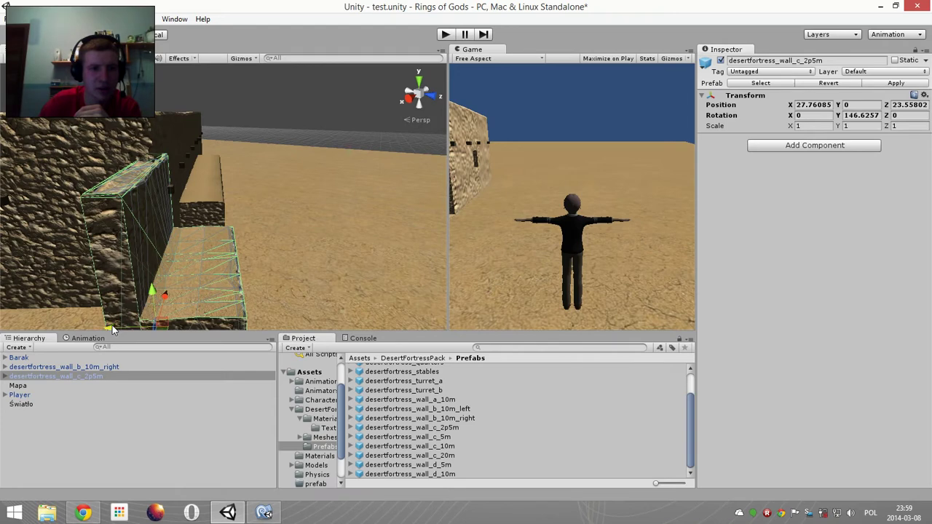
drag(113, 329, 107, 329)
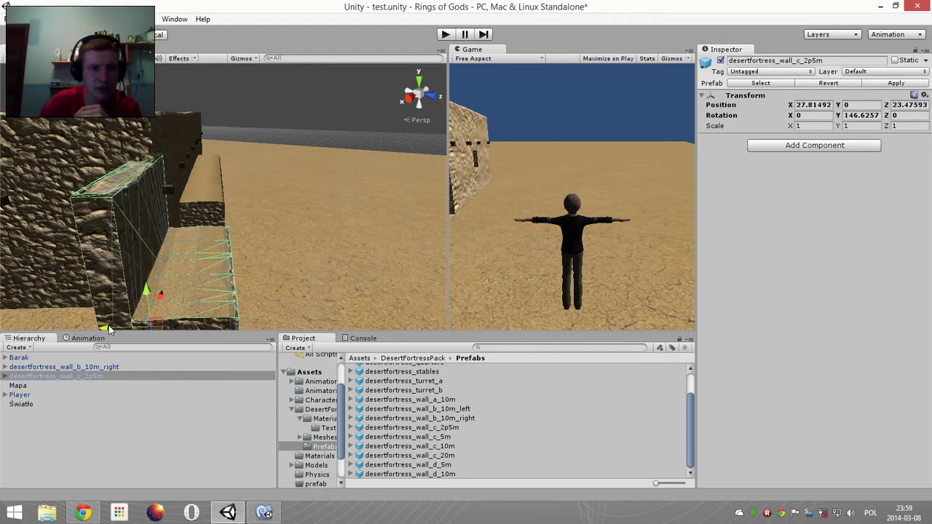
click(377, 230)
middle_drag(377, 230, 244, 243)
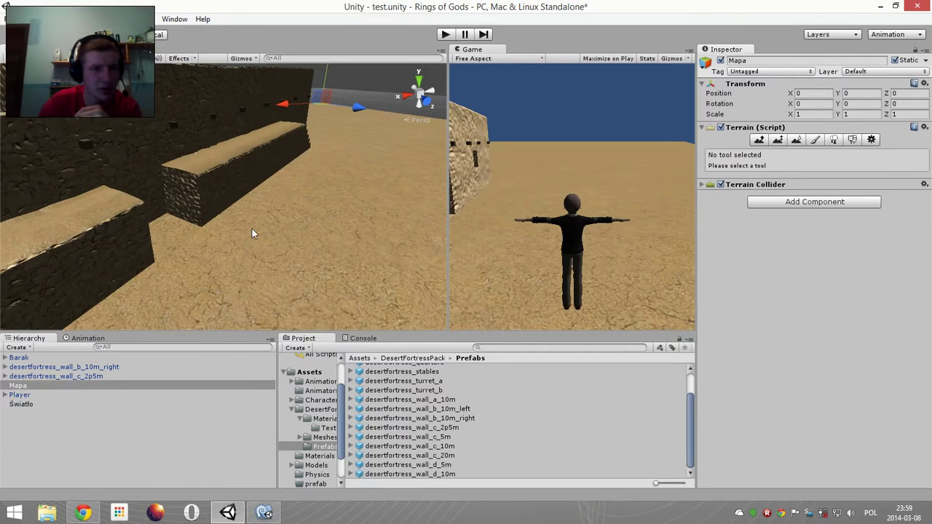
- Start Play mode with a maximized Game view and run the character along the wall, jumping and rolling
click(444, 35)
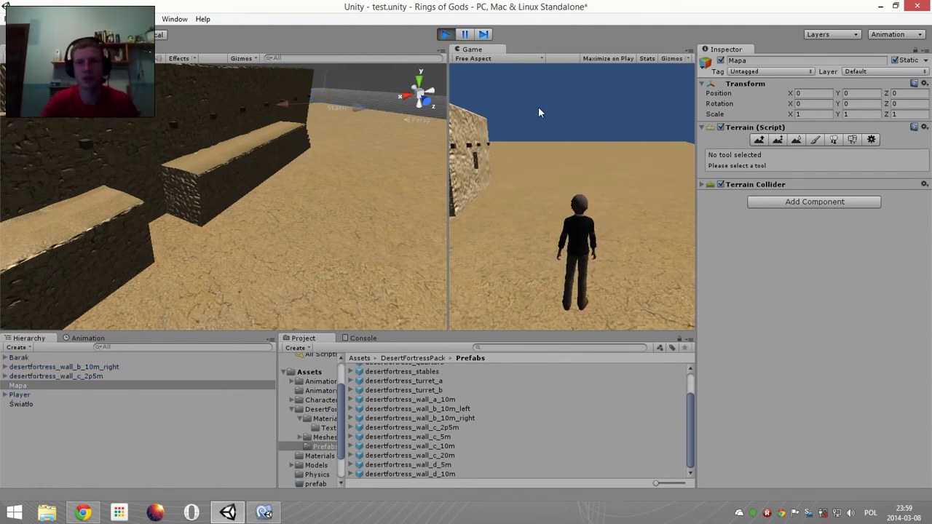
right_click(494, 48)
click(519, 58)
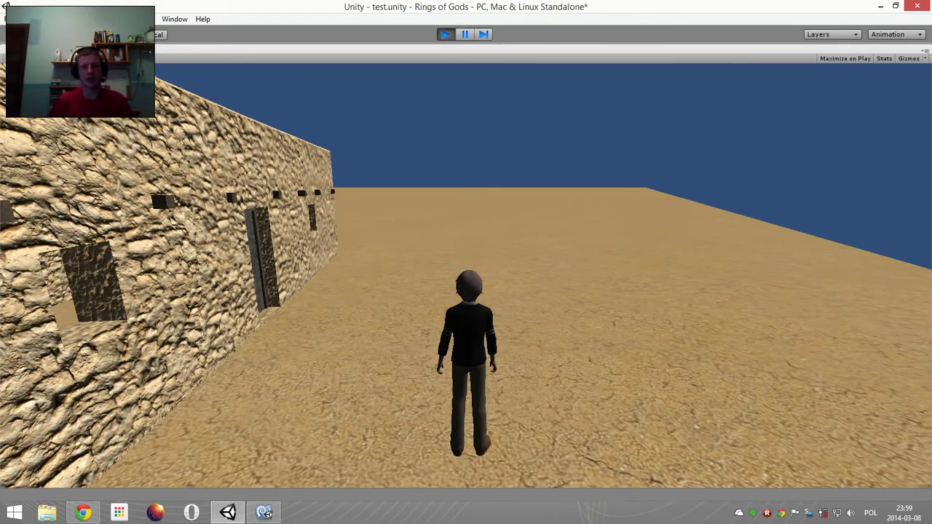
key(w)
key(space)
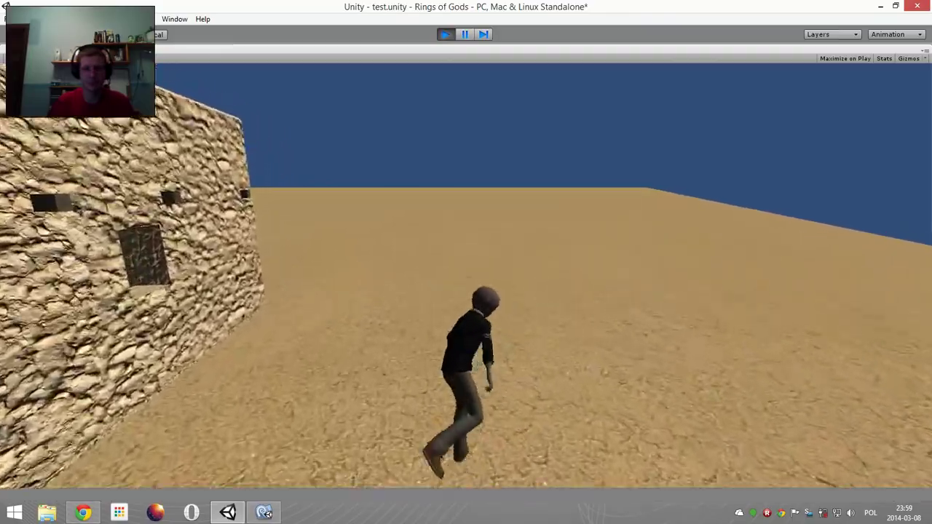
key(a)
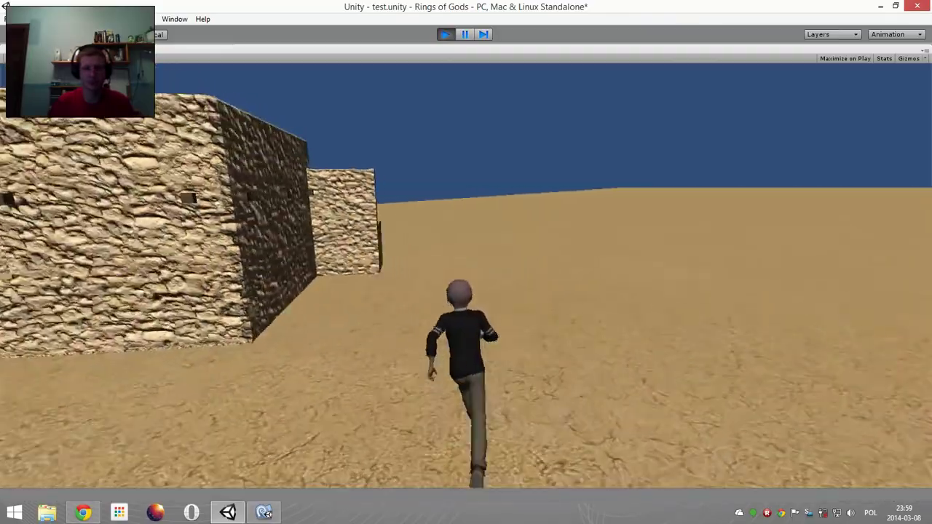
key(d)
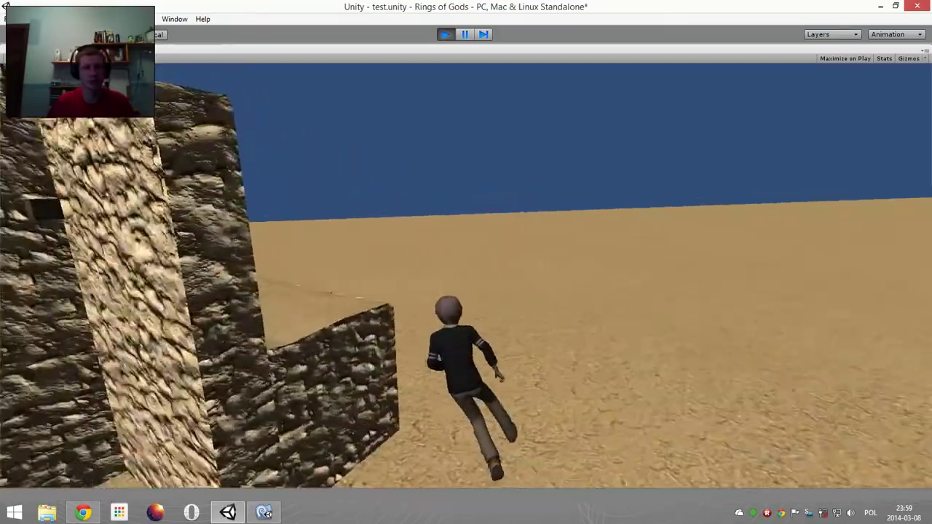
key(c)
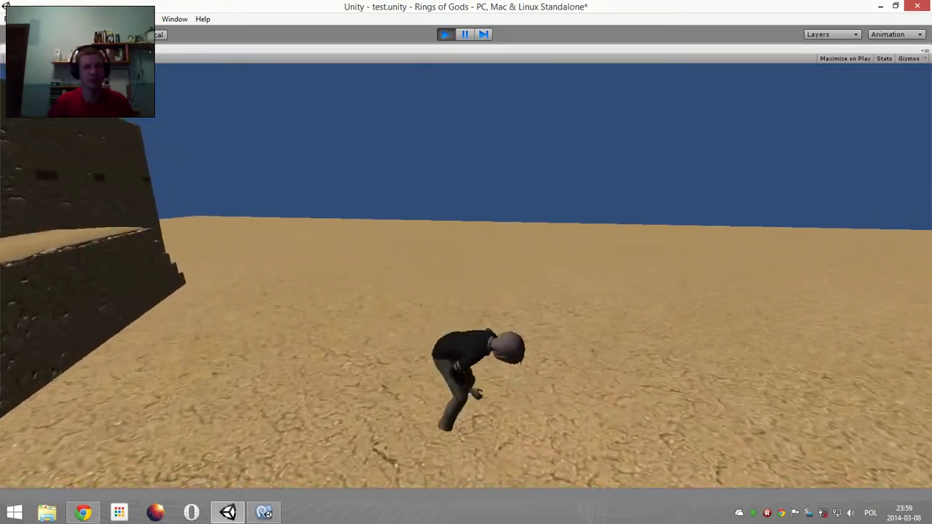
key(w)
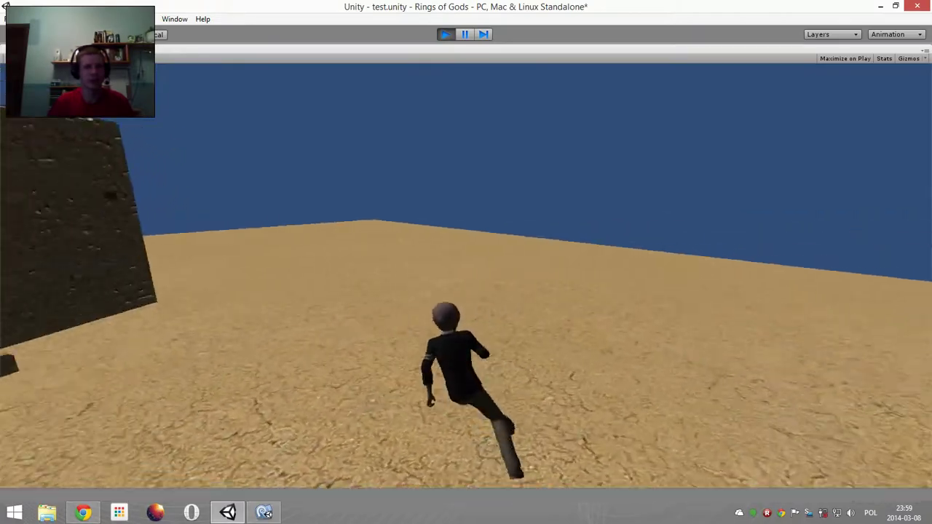
key(a)
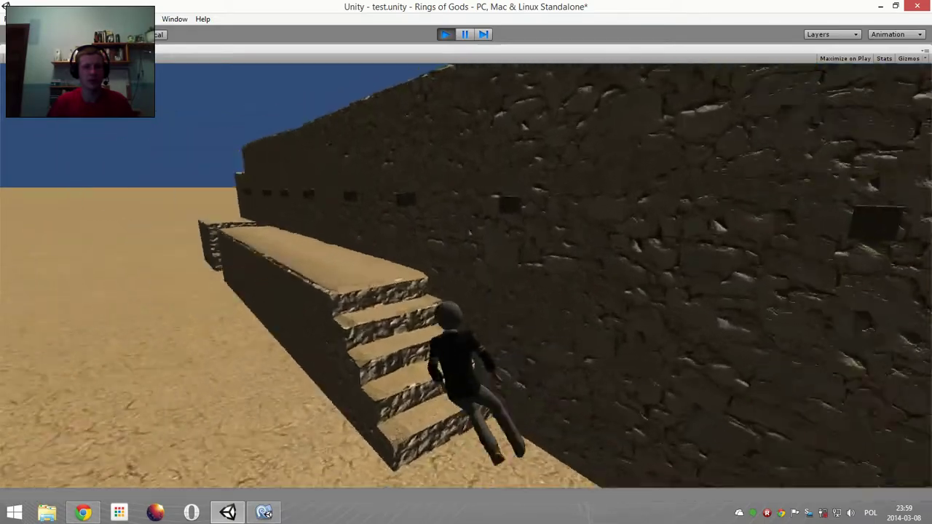
- Climb the stairs, run along the wall top and back down the stairs
key(w)
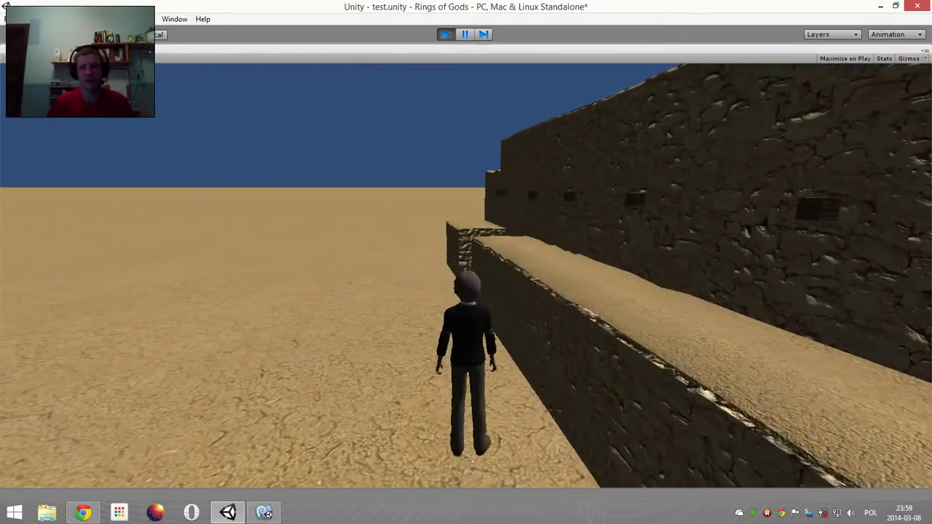
key(w)
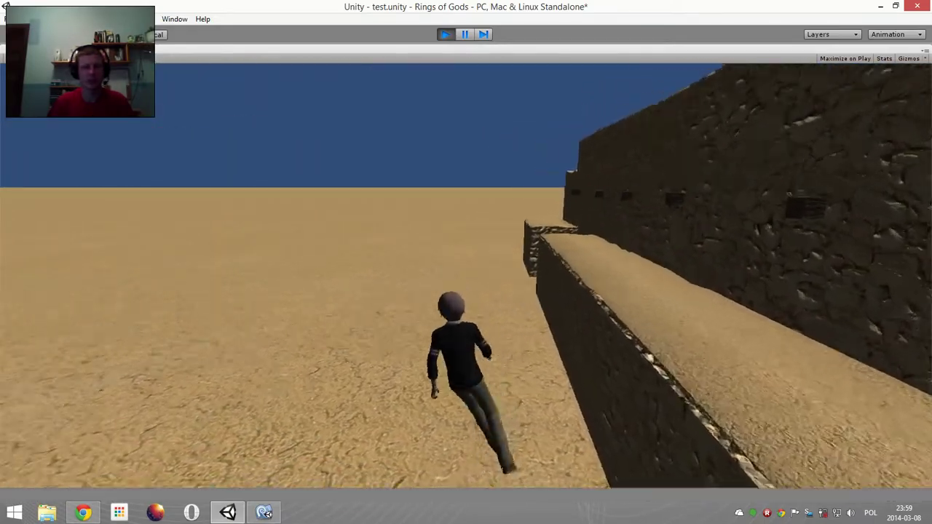
key(d)
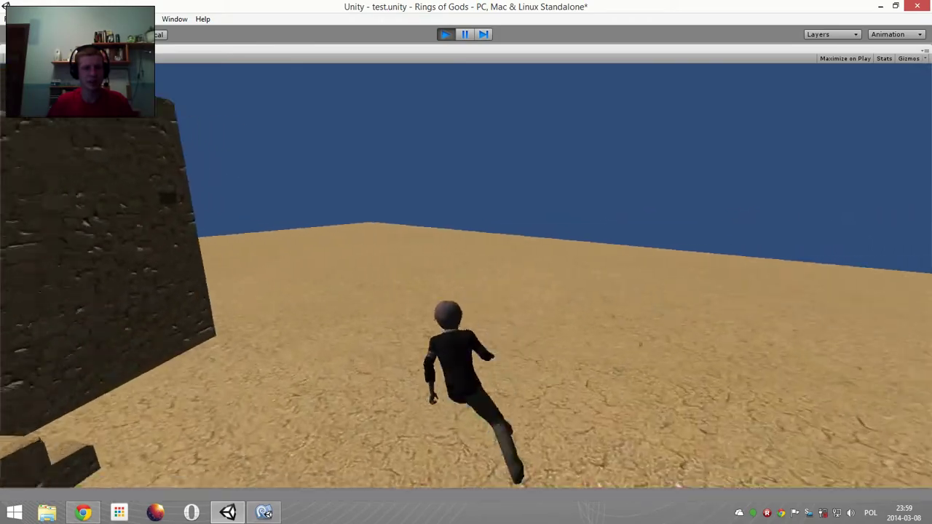
key(a)
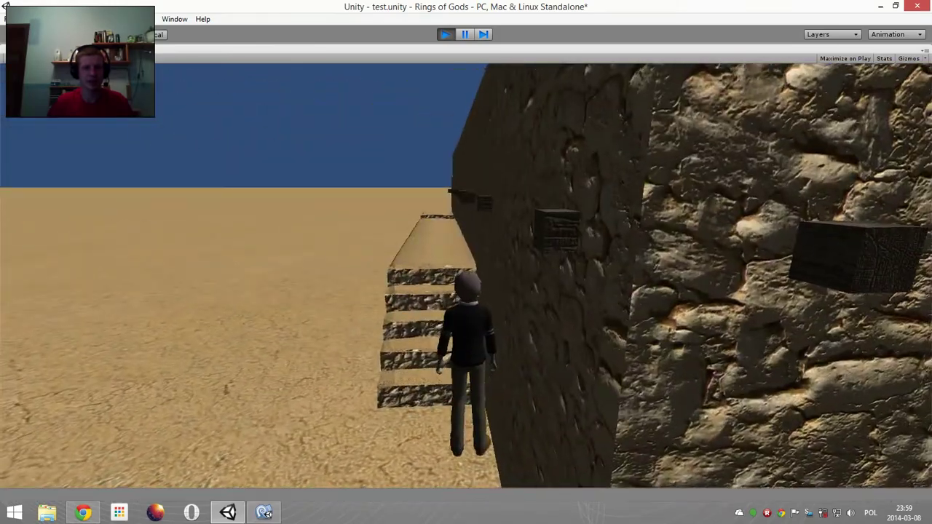
key(d)
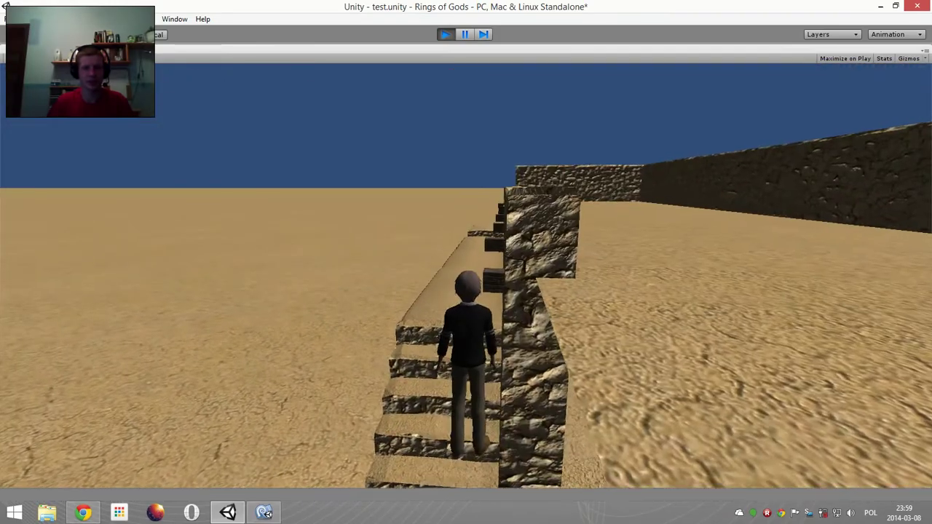
key(d)
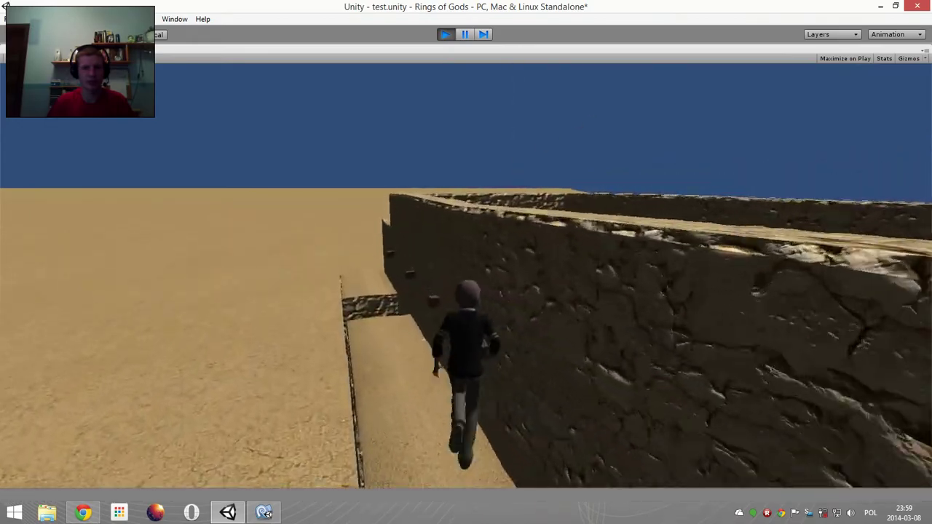
key(w)
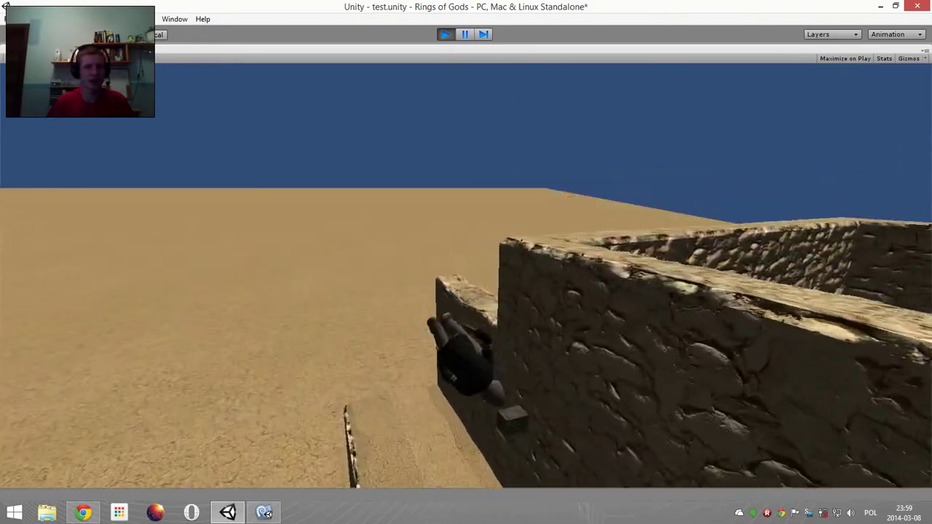
key(w)
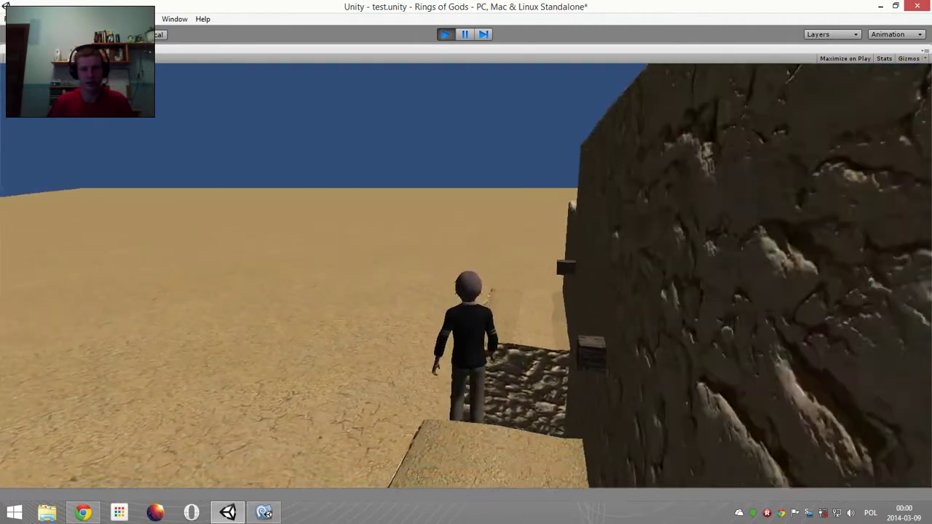
- Crouch at the stone steps, run into the desert and climb onto the lower stone block
key(d)
key(a)
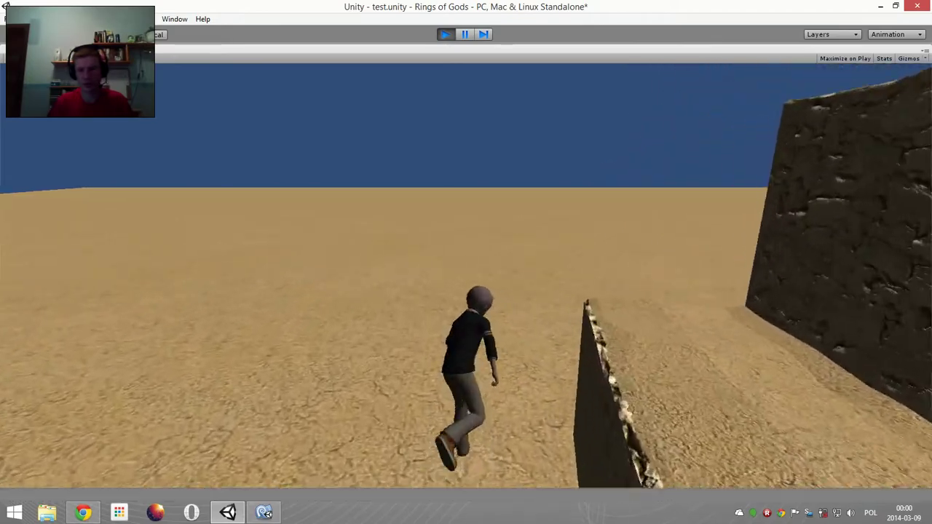
key(a)
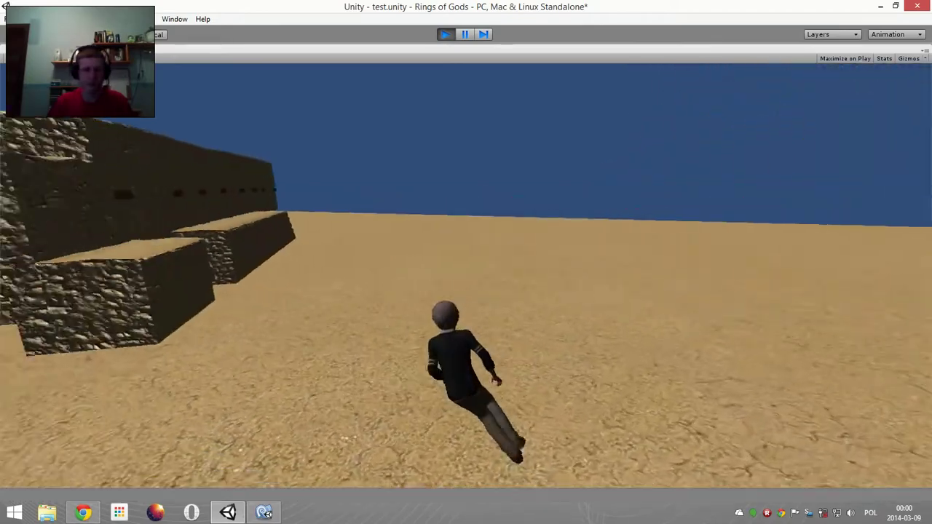
key(w)
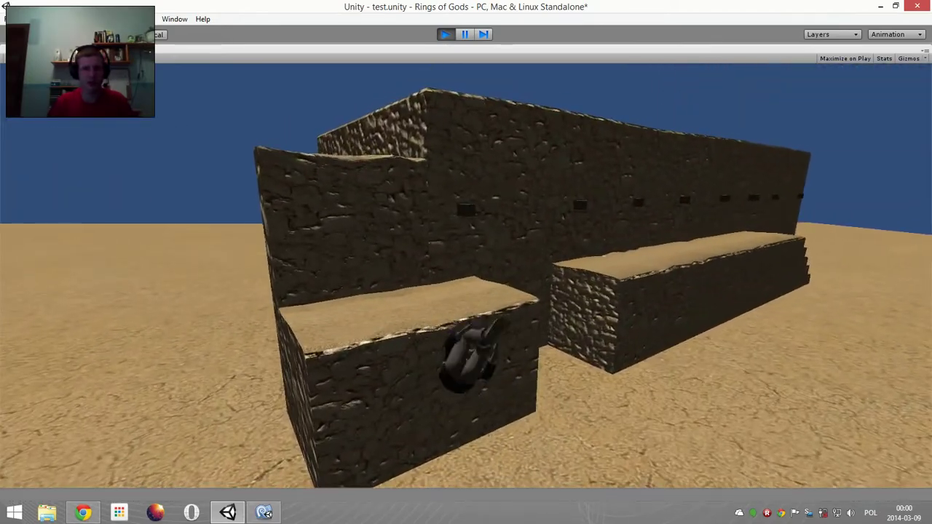
key(w)
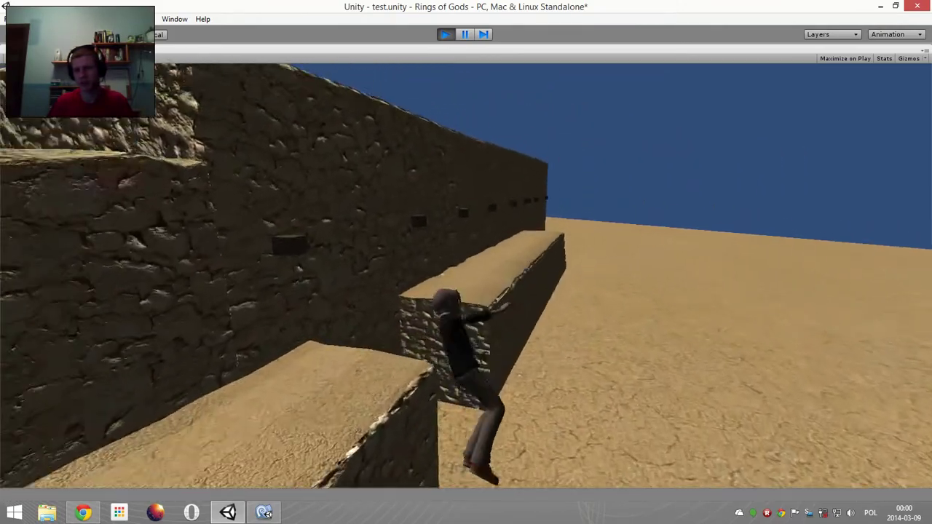
key(w)
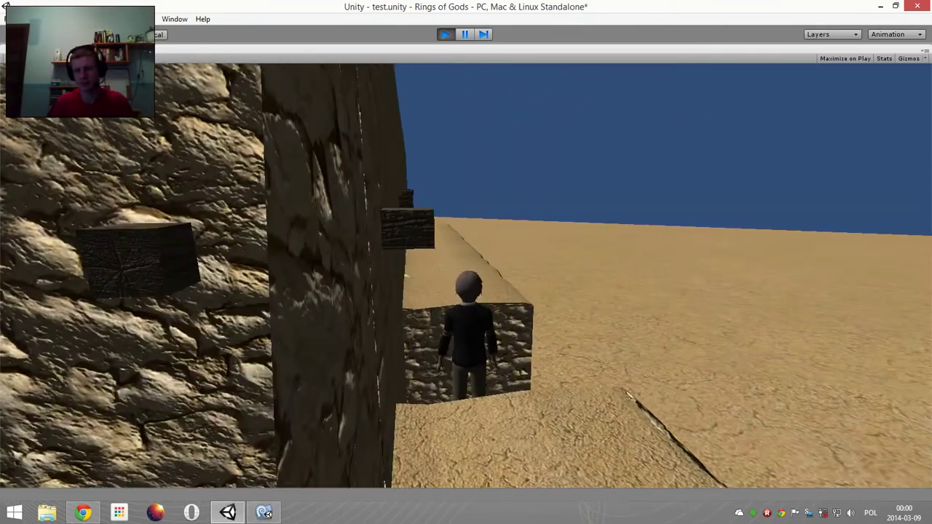
key(w)
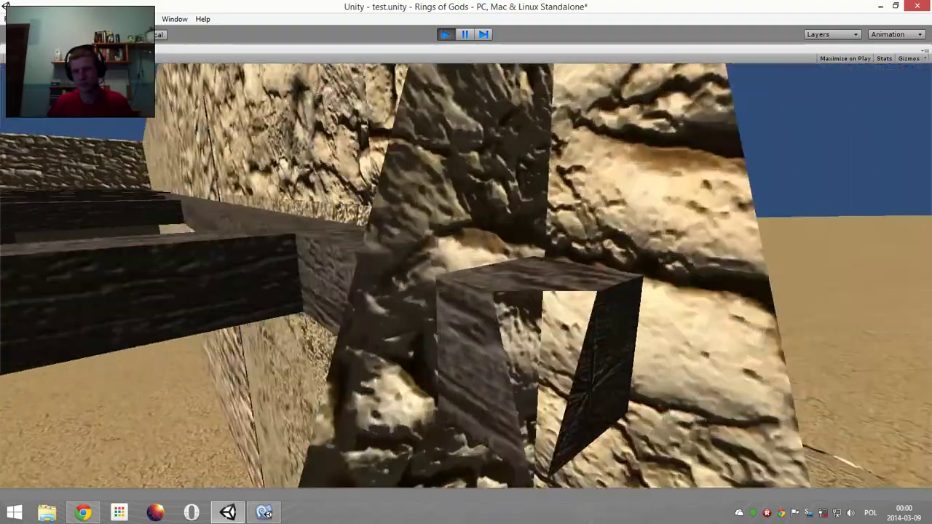
key(w)
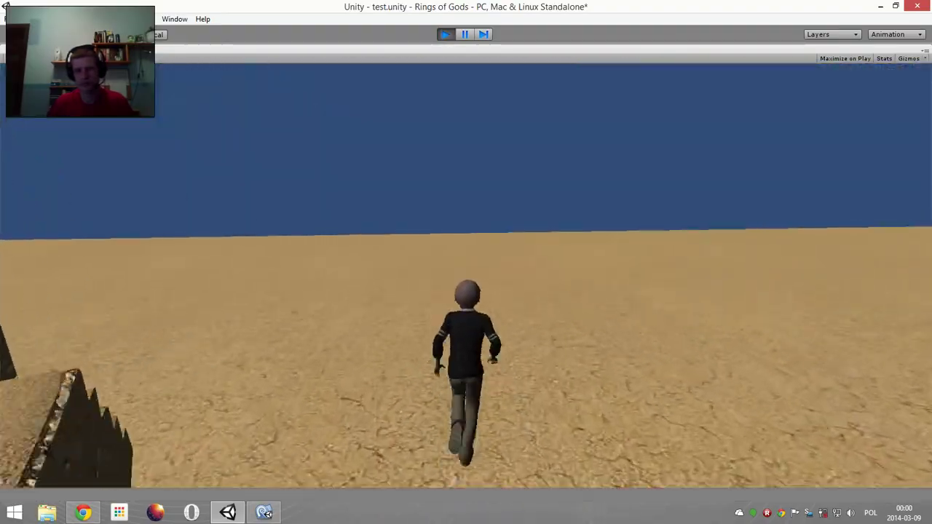
- Run up along the wall top, drop off it, then stop Play mode
key(w)
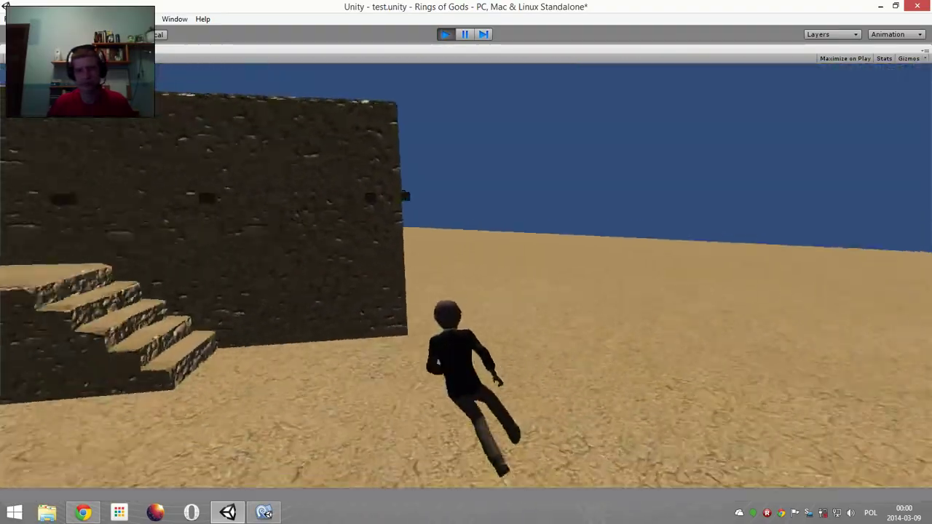
key(w)
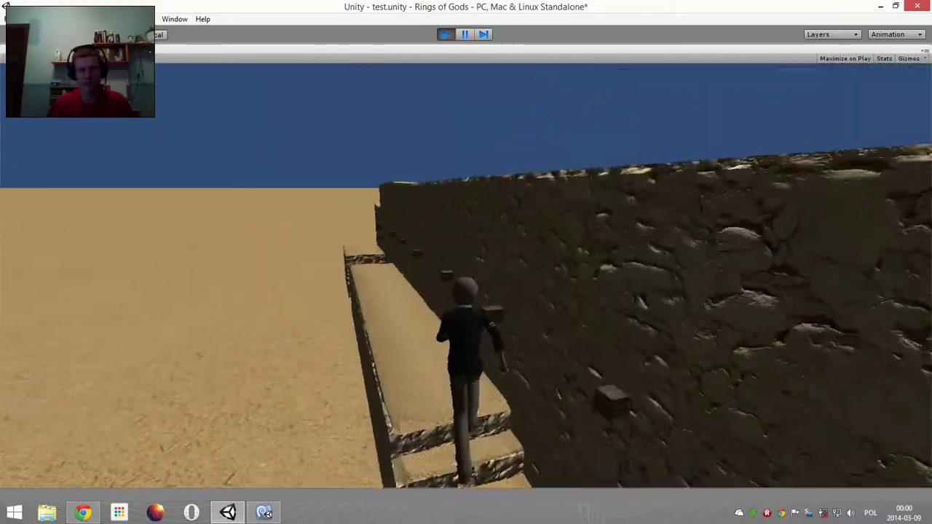
key(w)
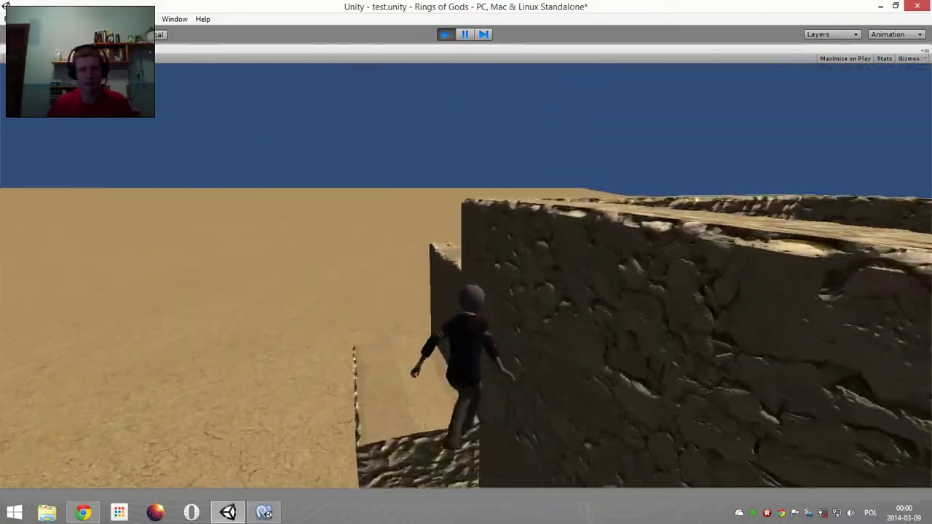
key(w)
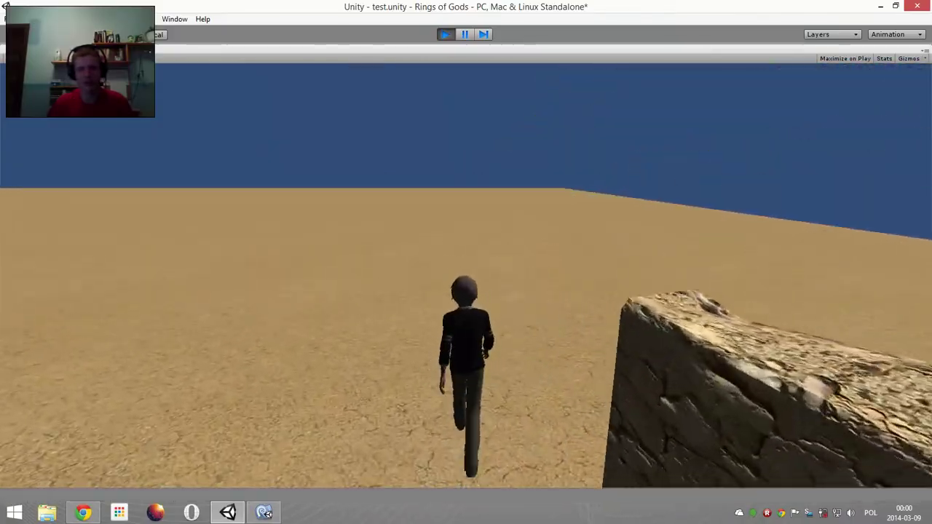
key(w)
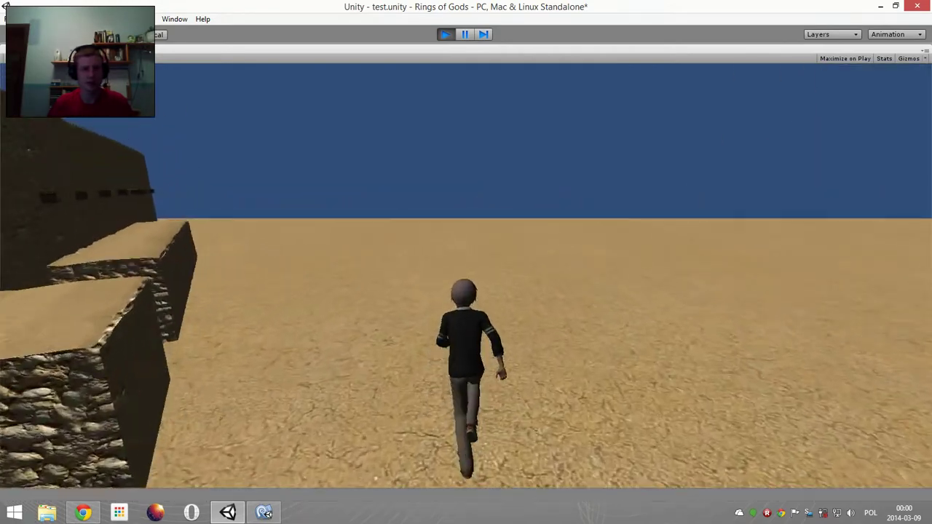
key(w)
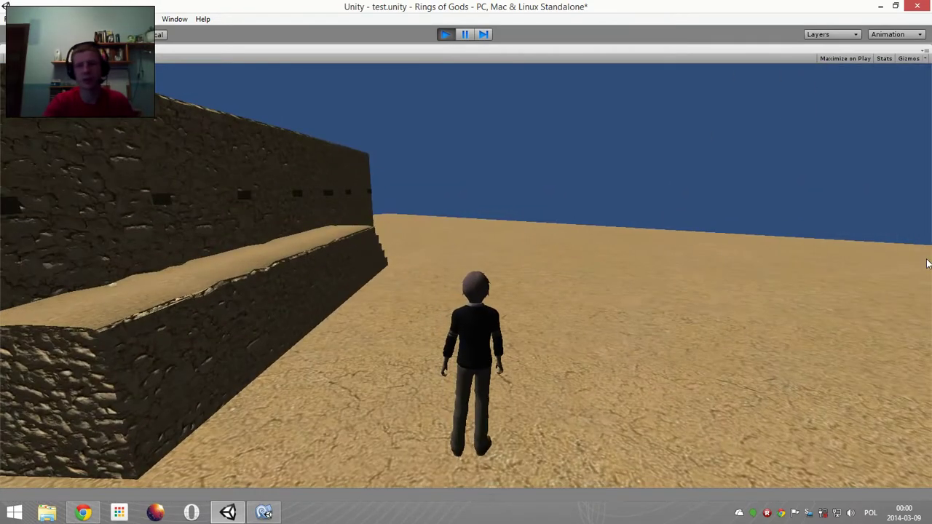
click(441, 35)
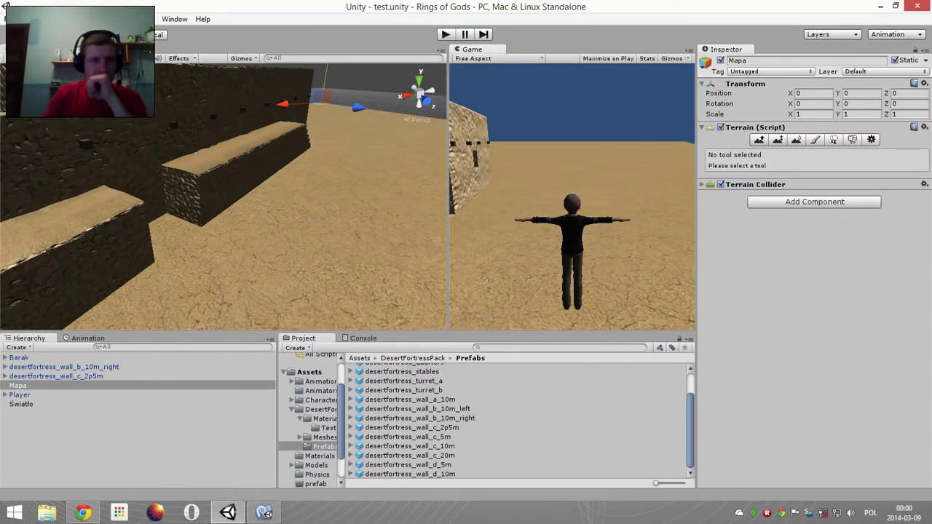
- Select the Animator's Jump state, locate its Mecanim Tutorial Jump clip and play its preview
click(73, 49)
middle_drag(264, 204, 332, 163)
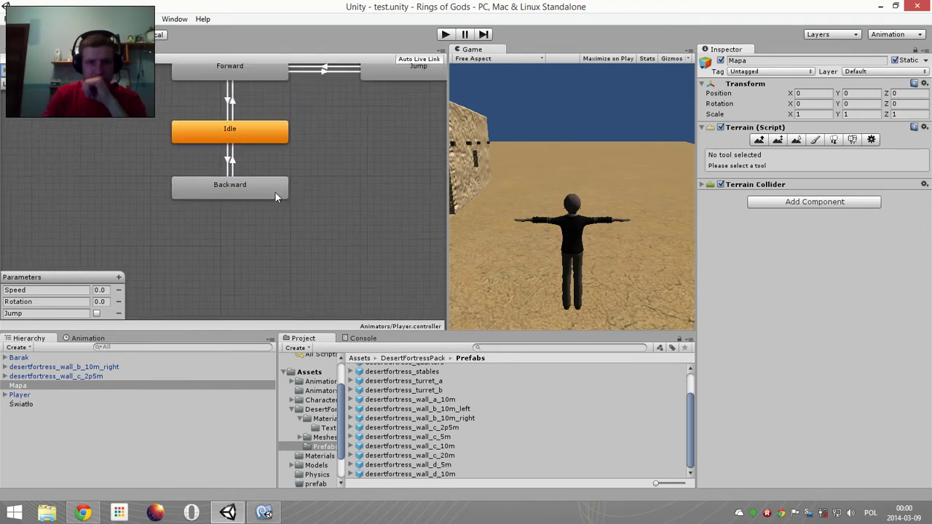
click(343, 147)
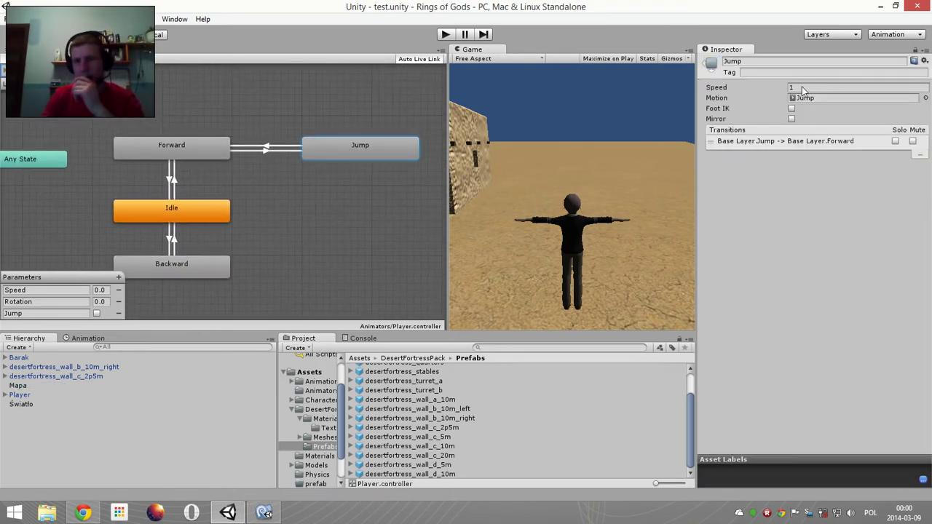
click(805, 98)
click(380, 422)
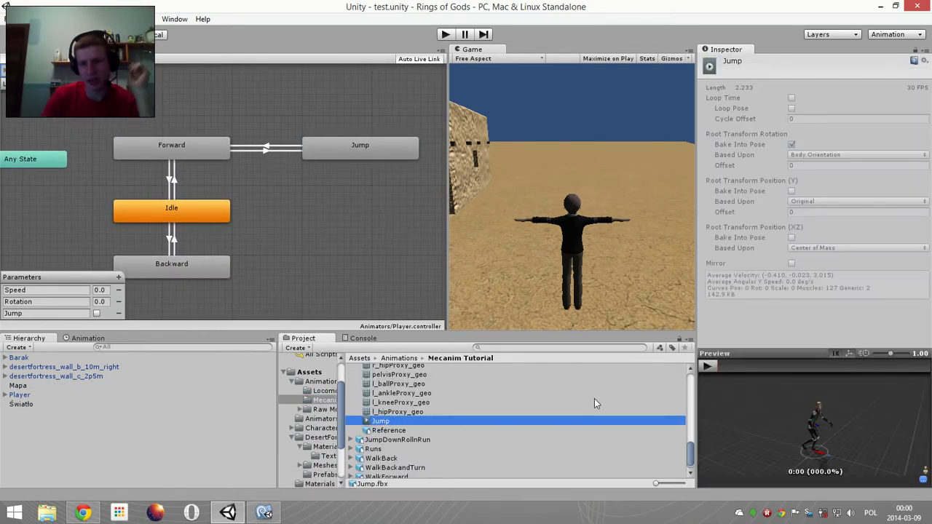
scroll(484, 406, up, 3)
click(704, 367)
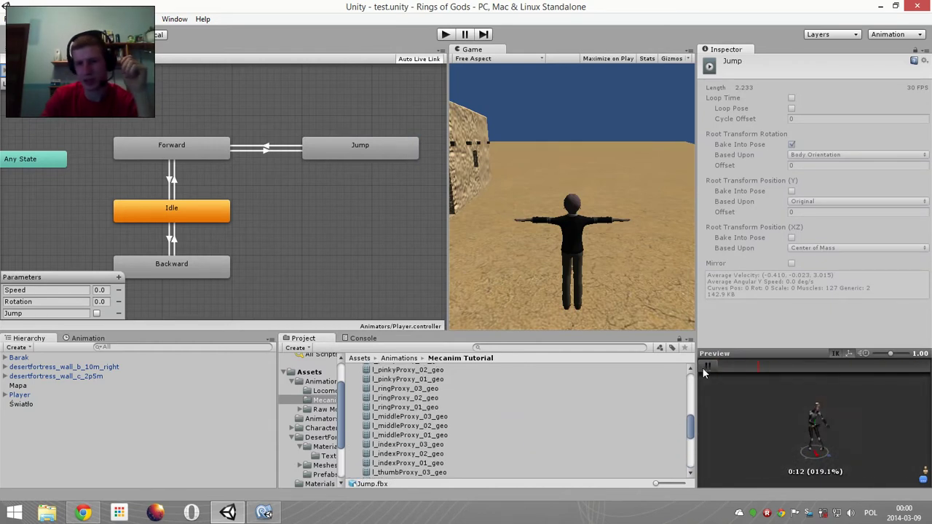
click(702, 367)
scroll(503, 409, up, 5)
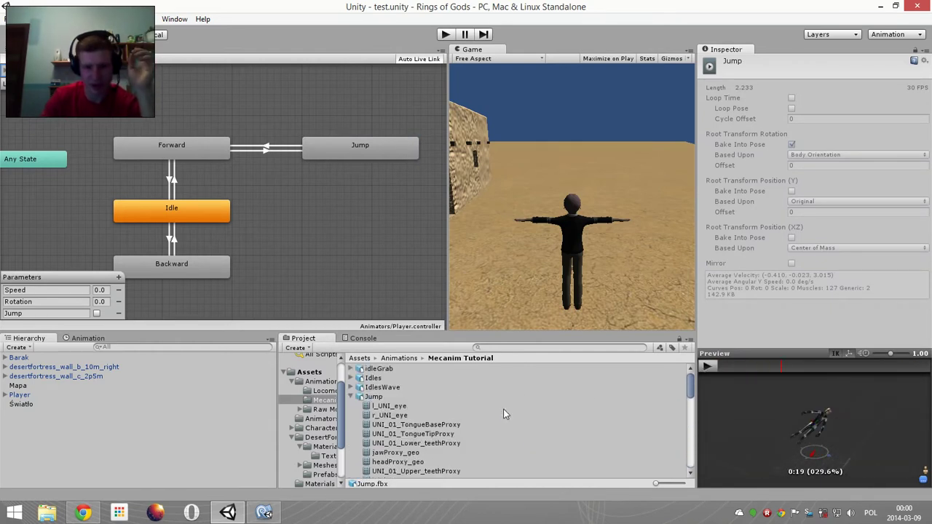
- Add a new JumpNow clip to the Jump model, removing the extra Jump1 clip
click(377, 398)
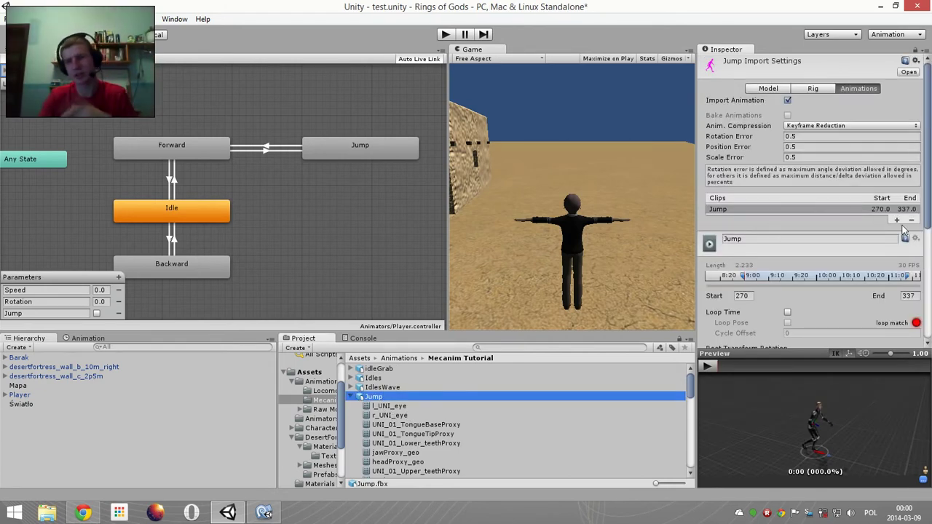
click(896, 219)
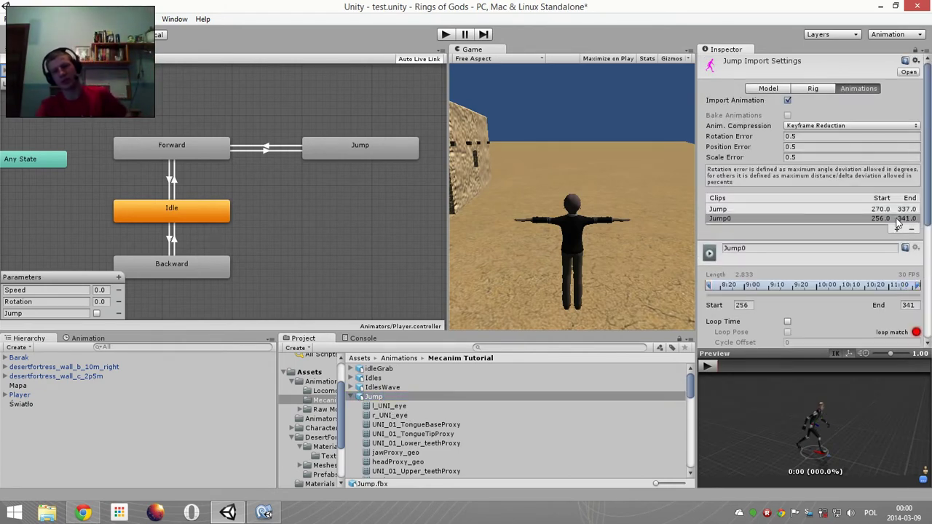
click(898, 230)
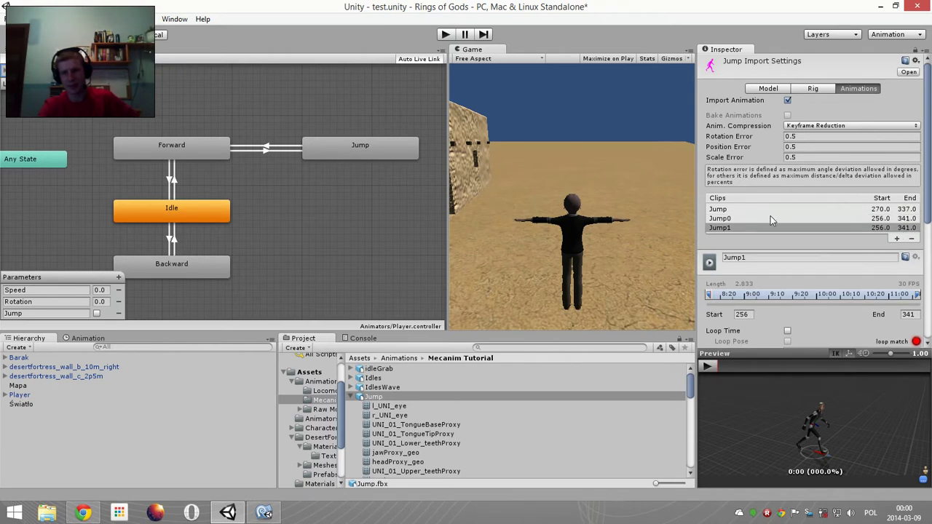
click(911, 240)
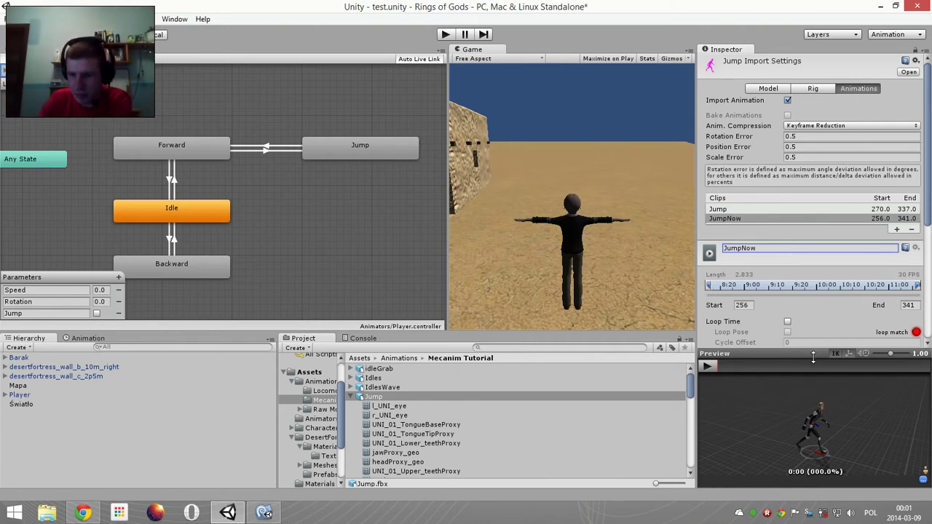
drag(813, 356, 829, 335)
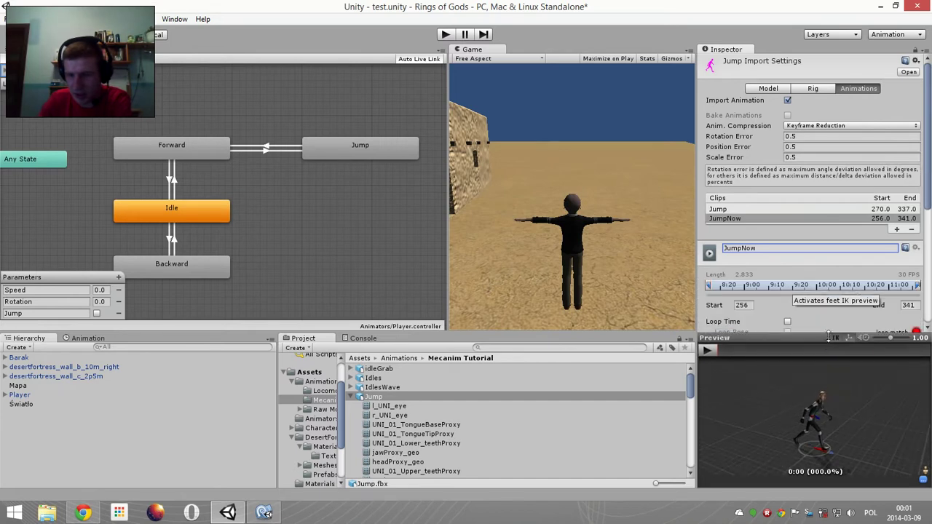
mouse_move(828, 333)
mouse_down()
mouse_move(829, 295)
mouse_move(843, 343)
mouse_up()
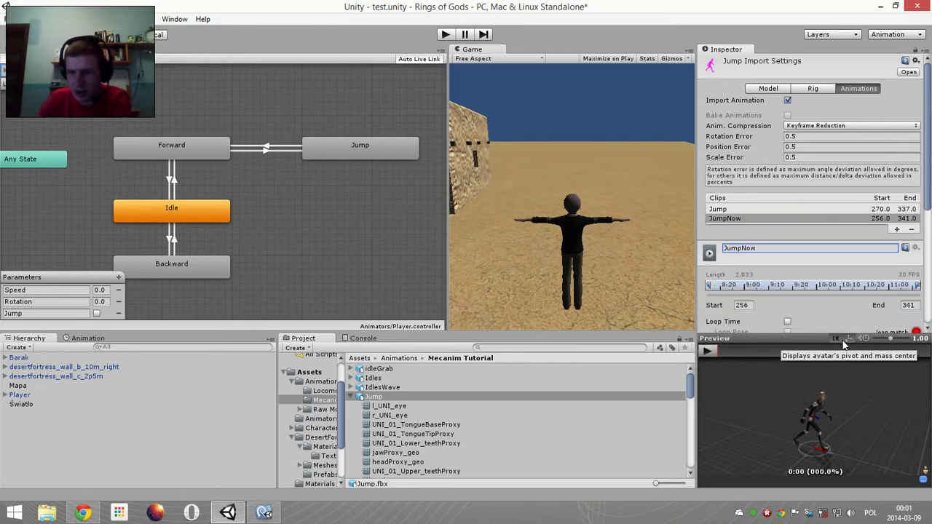
scroll(841, 238, down, 5)
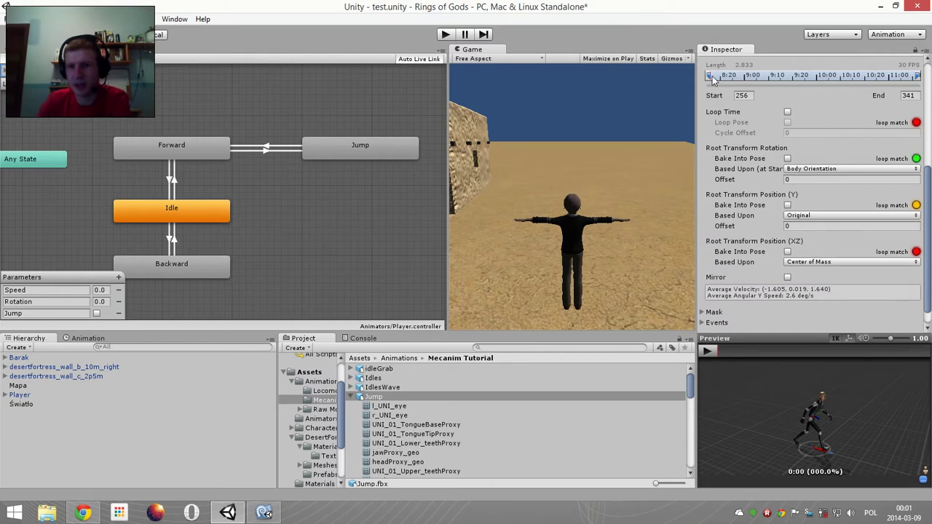
- Trim the JumpNow clip to start at frame 272 and end at frame 325
drag(712, 76, 752, 82)
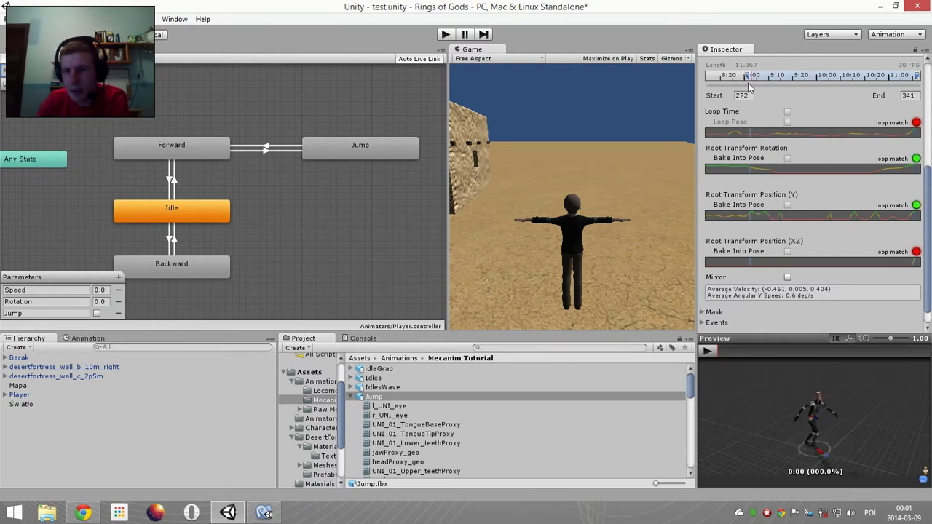
mouse_move(750, 86)
mouse_down()
mouse_move(748, 94)
mouse_move(749, 76)
mouse_up()
drag(917, 77, 864, 83)
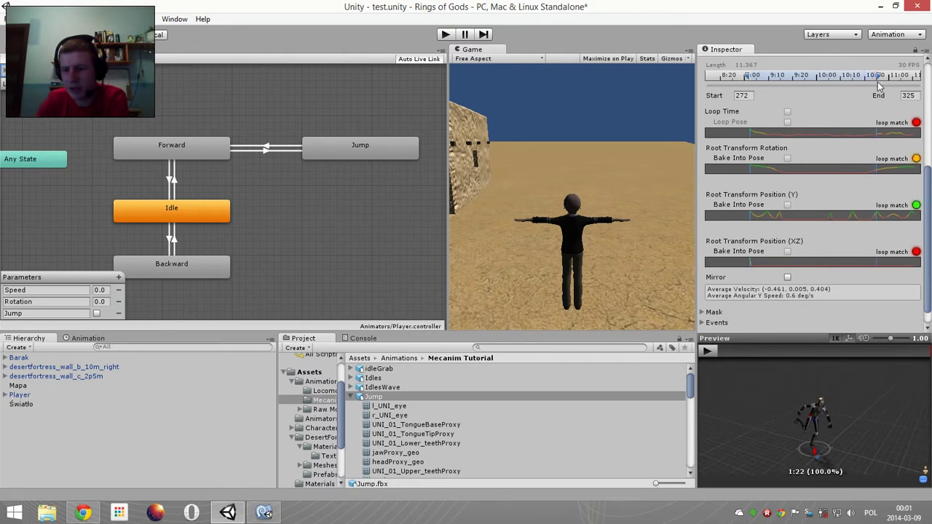
mouse_move(878, 86)
mouse_down()
mouse_move(899, 86)
mouse_move(879, 88)
mouse_up()
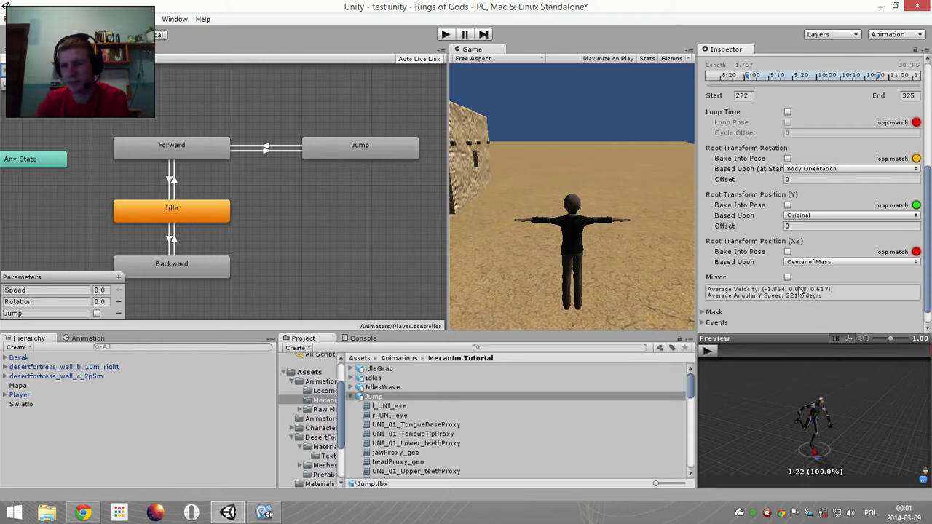
scroll(799, 284, down, 2)
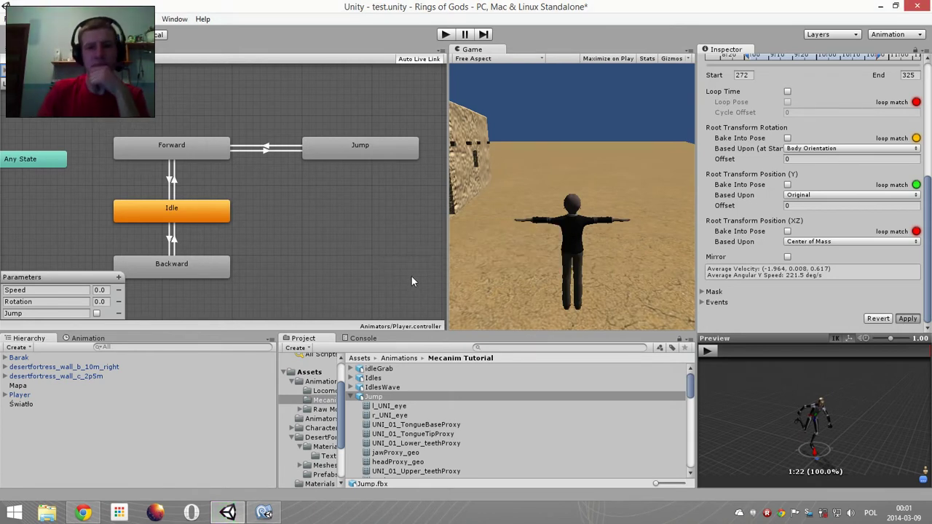
- Assign the JumpNow clip as the Jump state's Motion
click(385, 158)
scroll(435, 448, down, 5)
scroll(437, 440, down, 5)
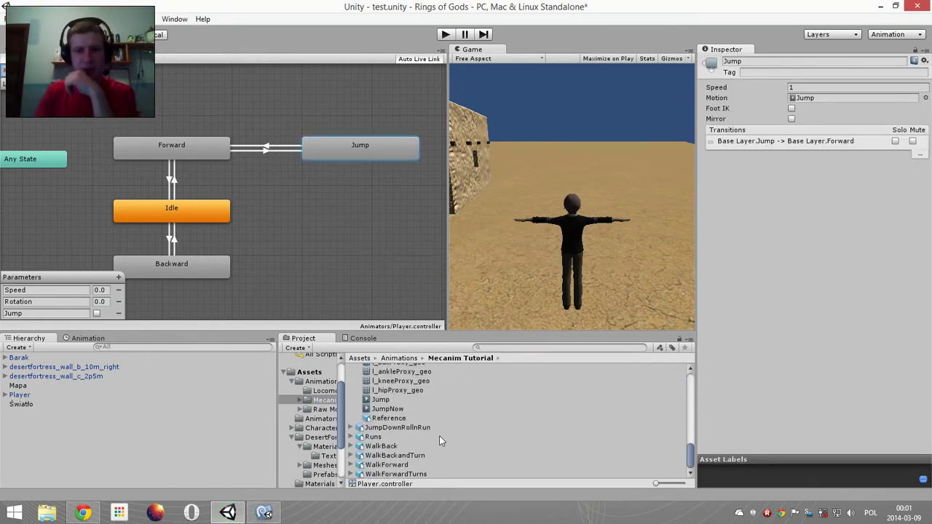
scroll(439, 435, down, 5)
drag(384, 412, 821, 101)
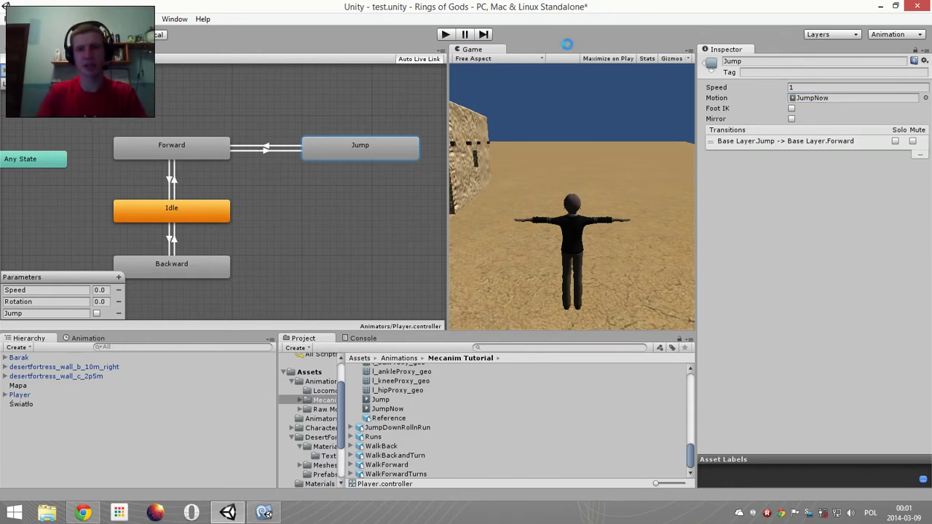
- Play-test by running toward the wall and turning into the open desert, then stop
click(446, 34)
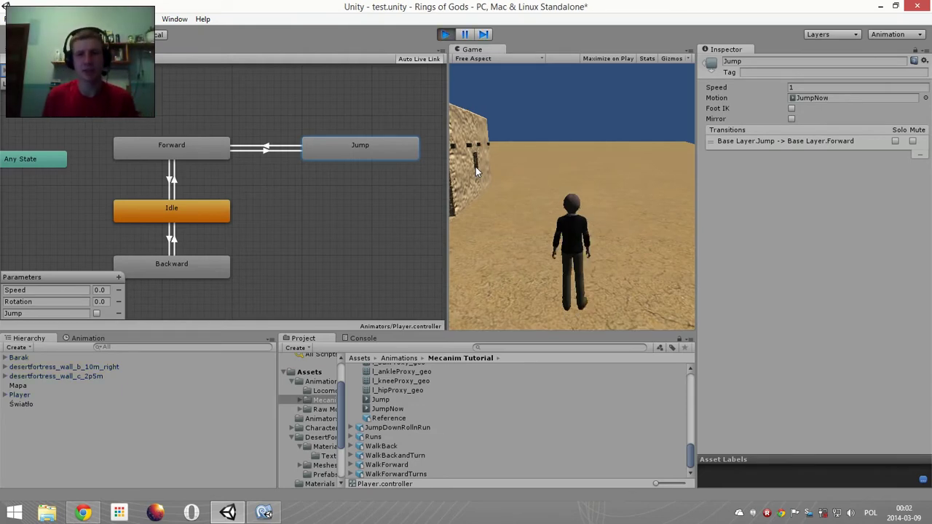
key(w)
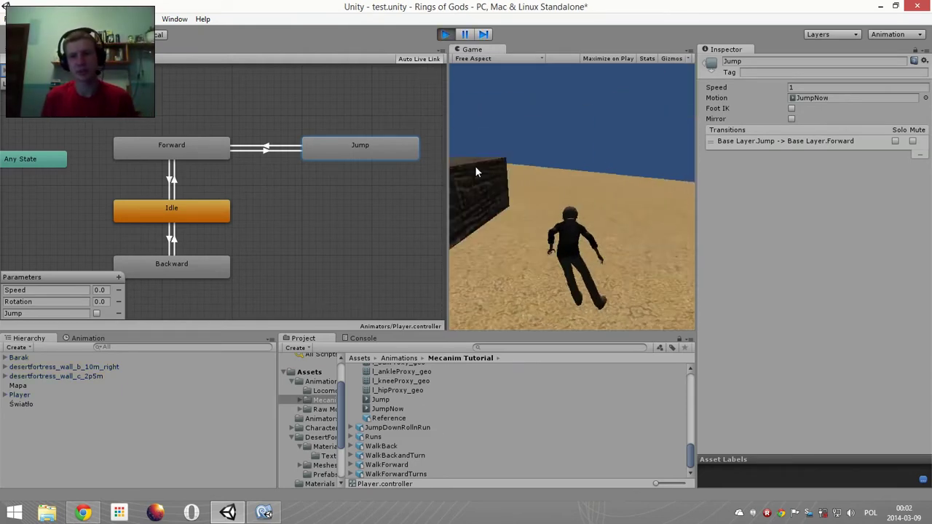
key(a)
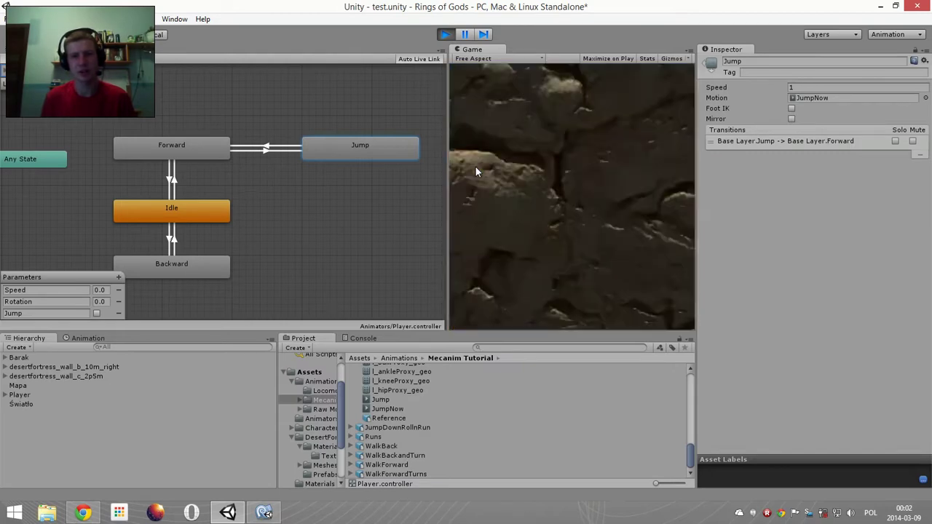
key(a)
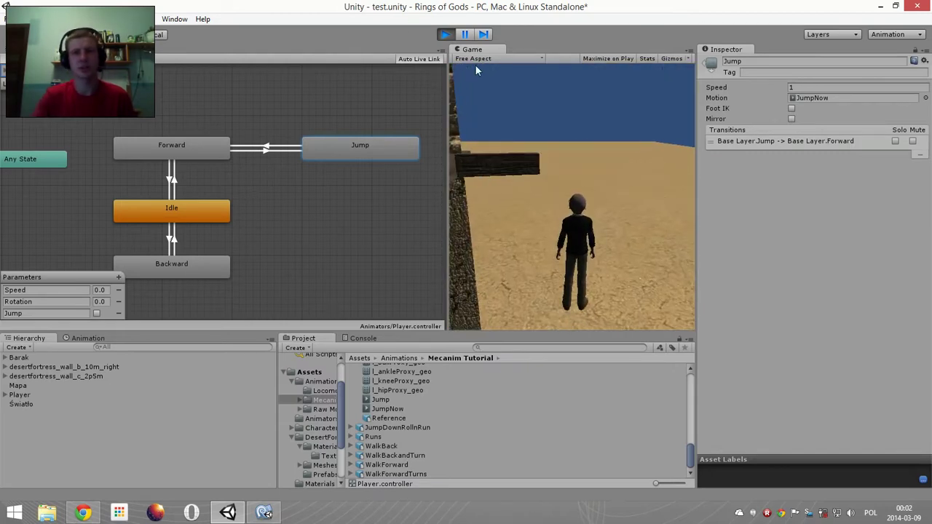
click(444, 35)
- In Jump.fbx's import settings, set JumpNow's Root Transform Rotation to Bake Into Pose
click(384, 402)
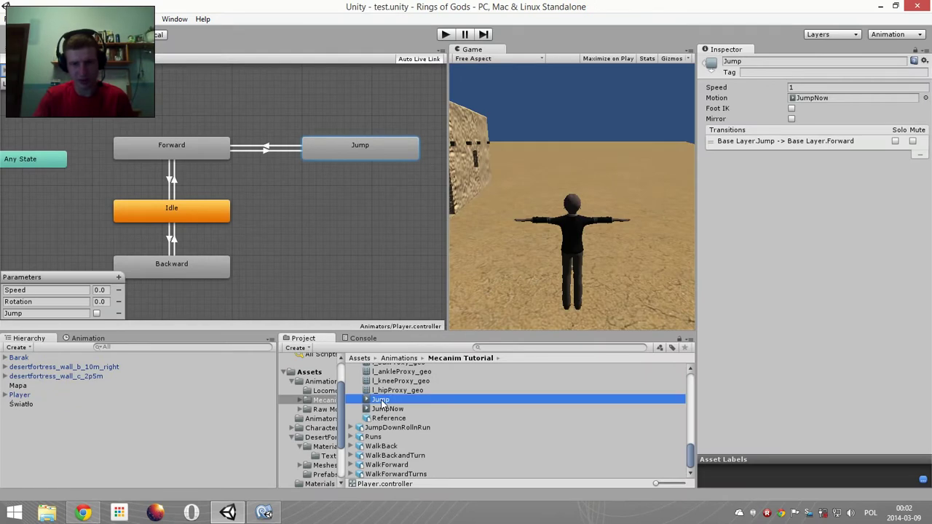
scroll(384, 402, up, 5)
scroll(383, 402, up, 5)
click(385, 405)
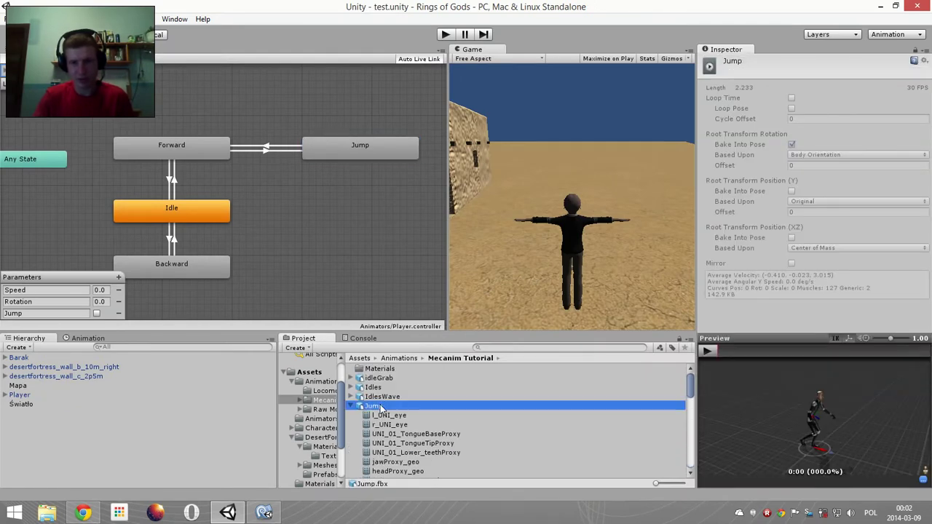
scroll(778, 267, down, 5)
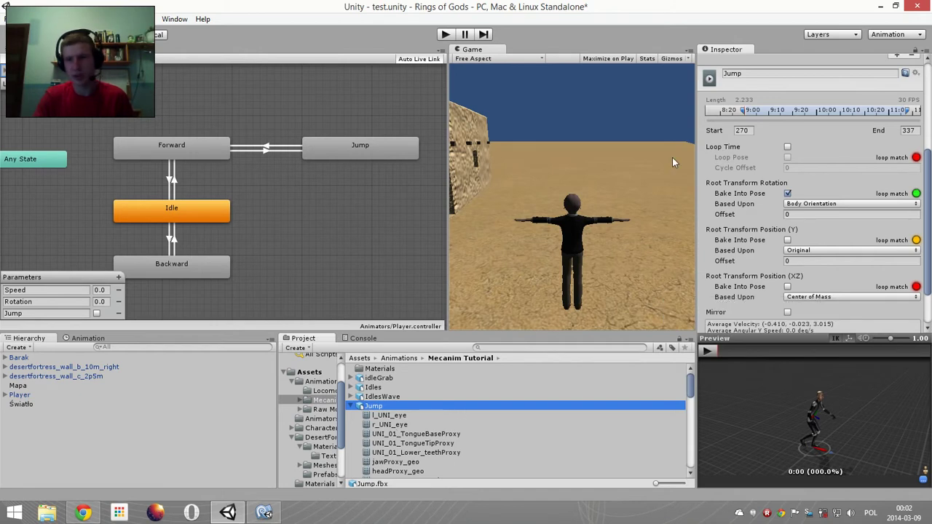
scroll(782, 314, up, 4)
click(731, 186)
scroll(757, 294, down, 1)
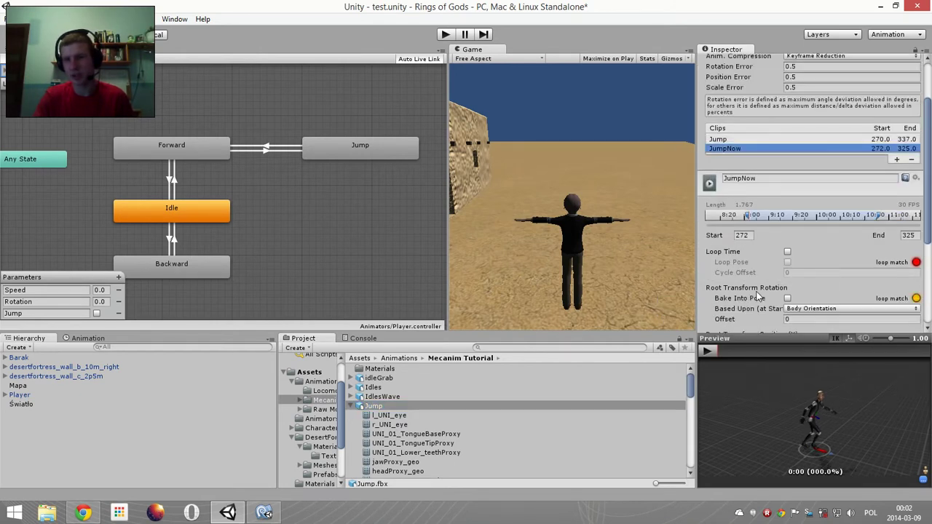
scroll(757, 295, down, 1)
click(787, 263)
scroll(910, 305, down, 3)
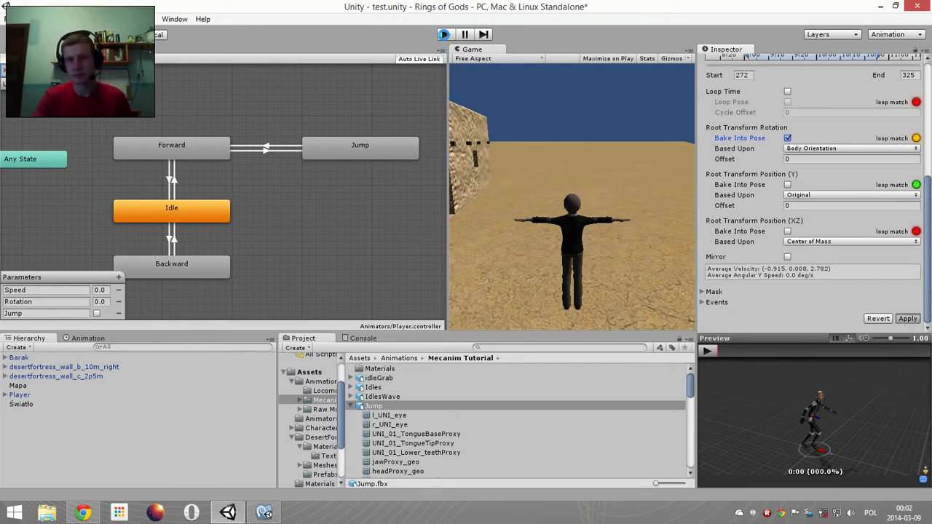
- Preview the JumpNow motion, then start a new play test
click(708, 352)
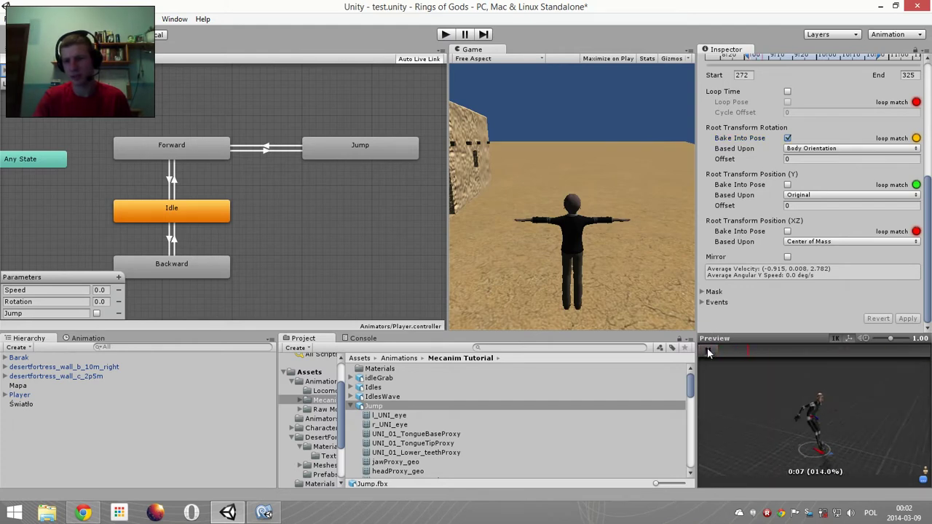
click(707, 349)
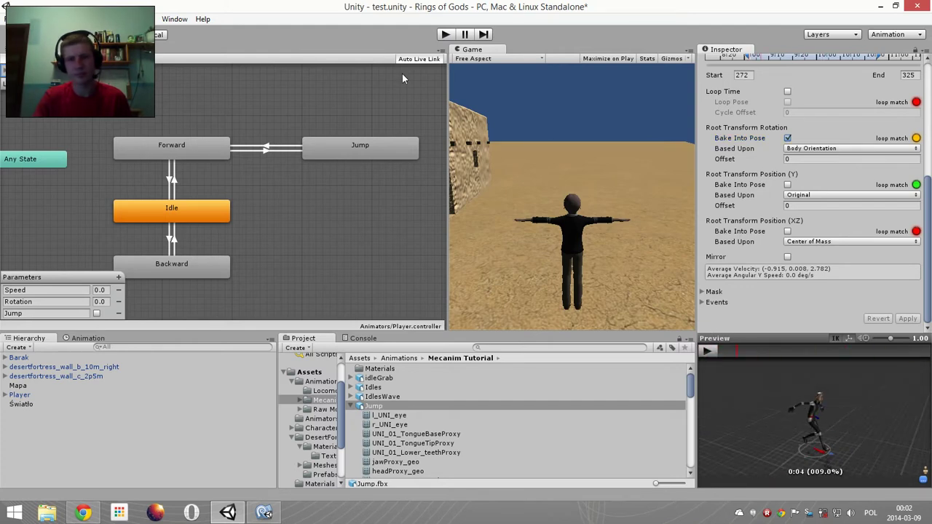
click(444, 34)
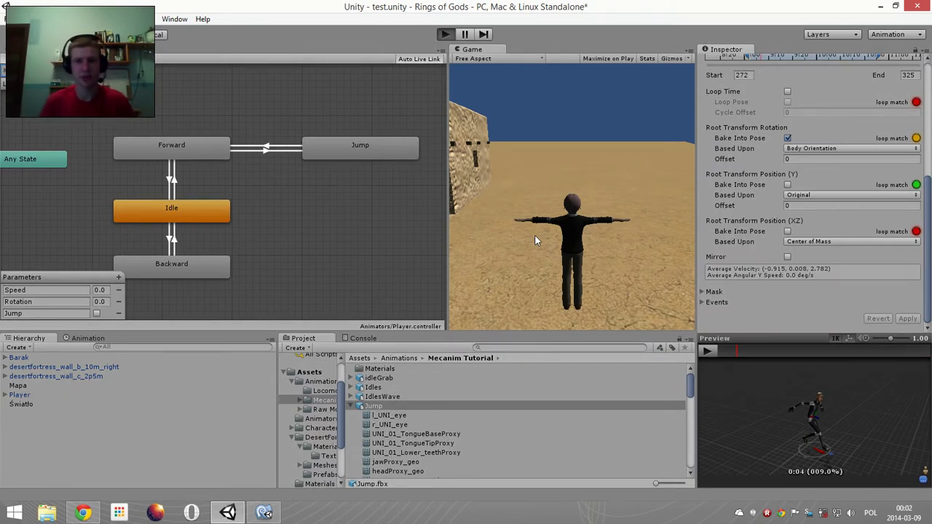
- Run the character forward with a jump and steer it up the stairs beside the fortress wall
key(w)
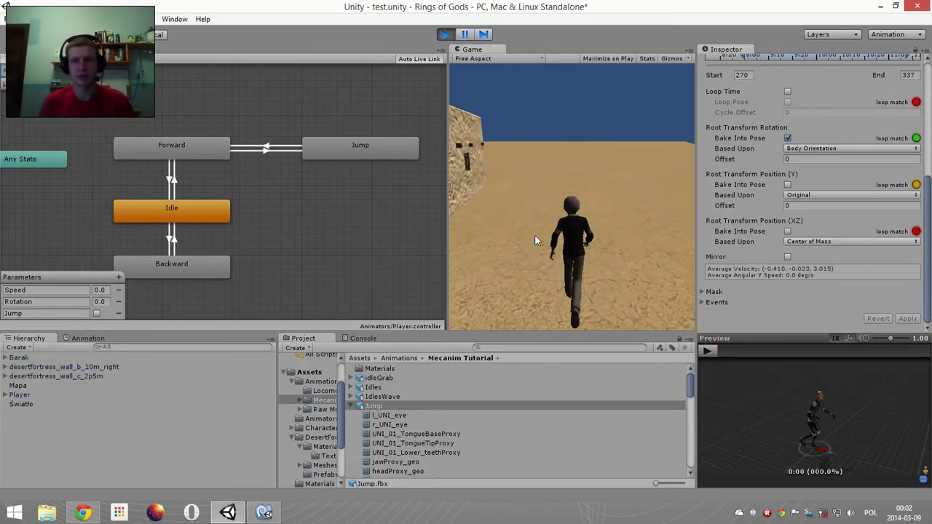
key(space)
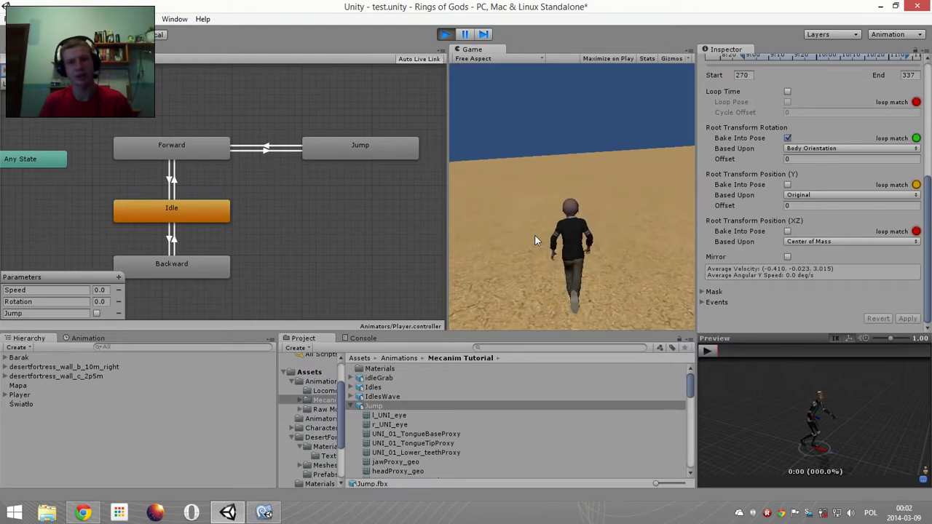
key(a)
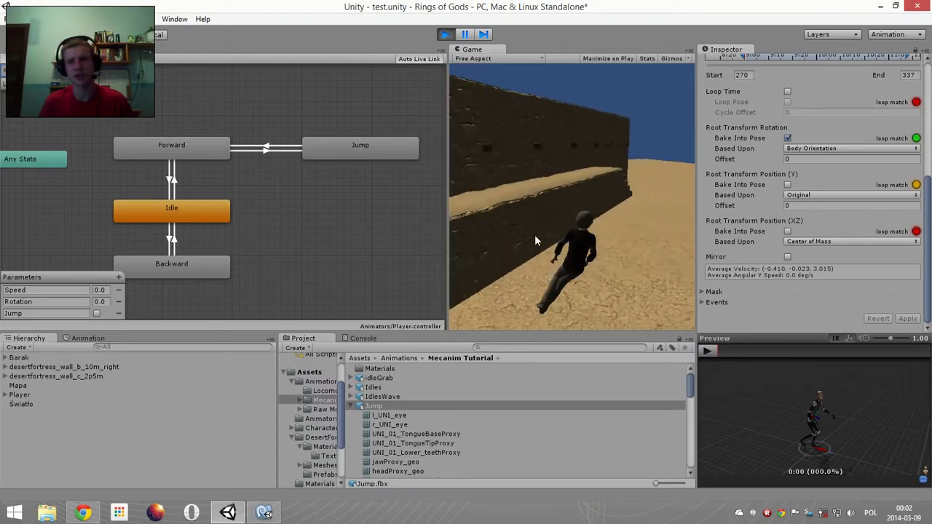
key(d)
key(a)
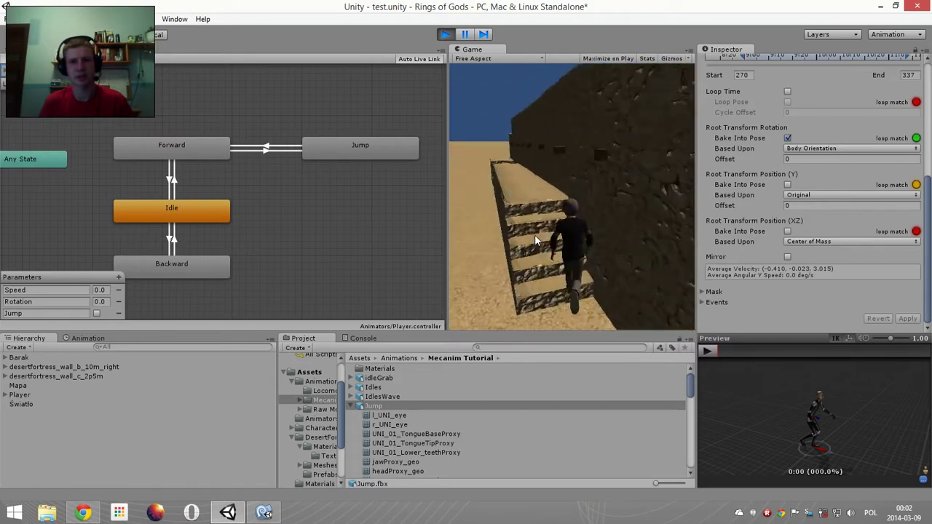
key(d)
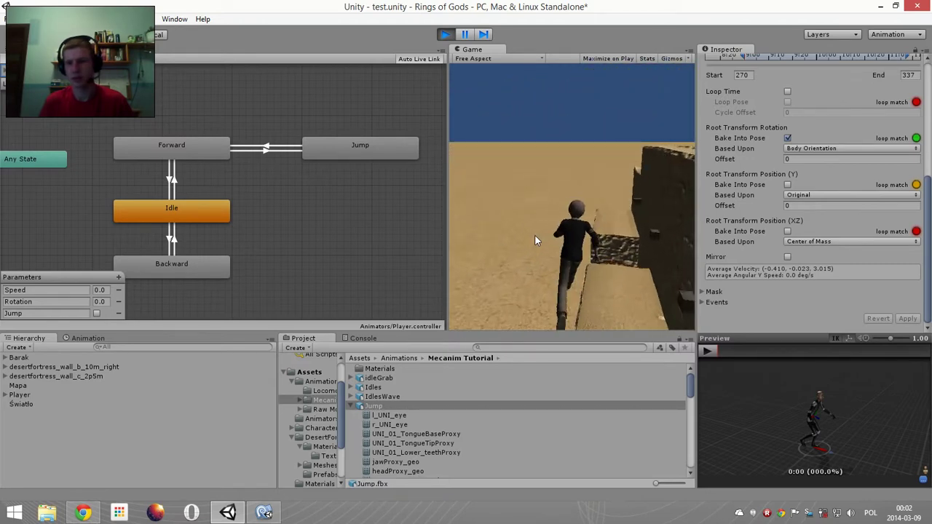
key(d)
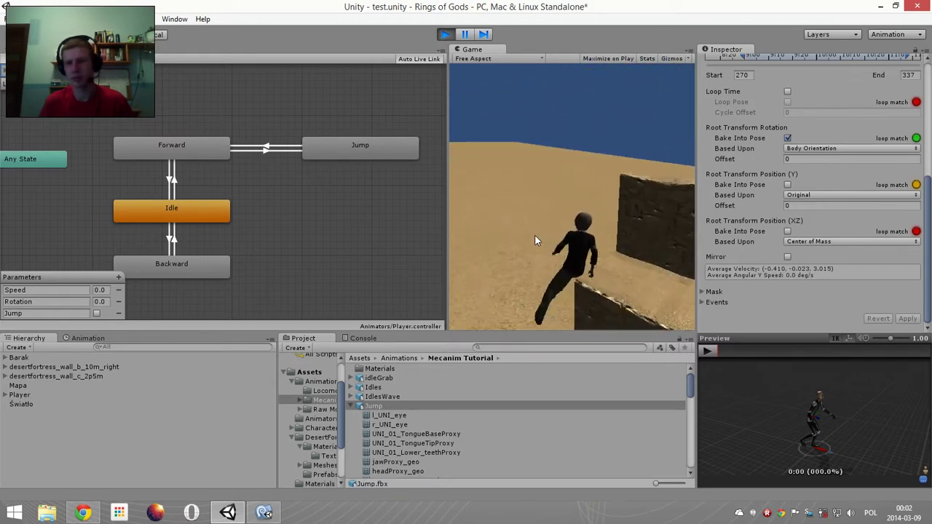
key(d)
- Jump the character onto the wall top and drop off into the desert sand, repeating once
key(space)
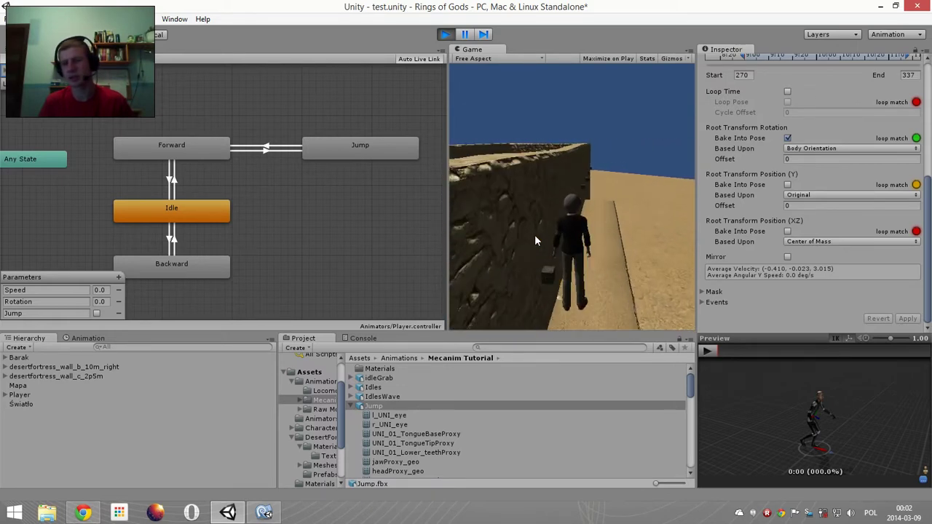
key(w)
key(a)
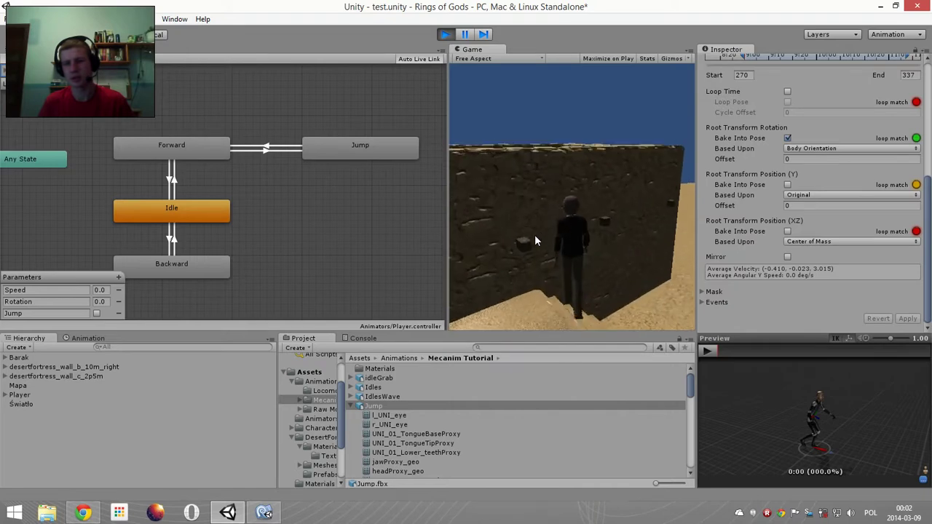
key(space)
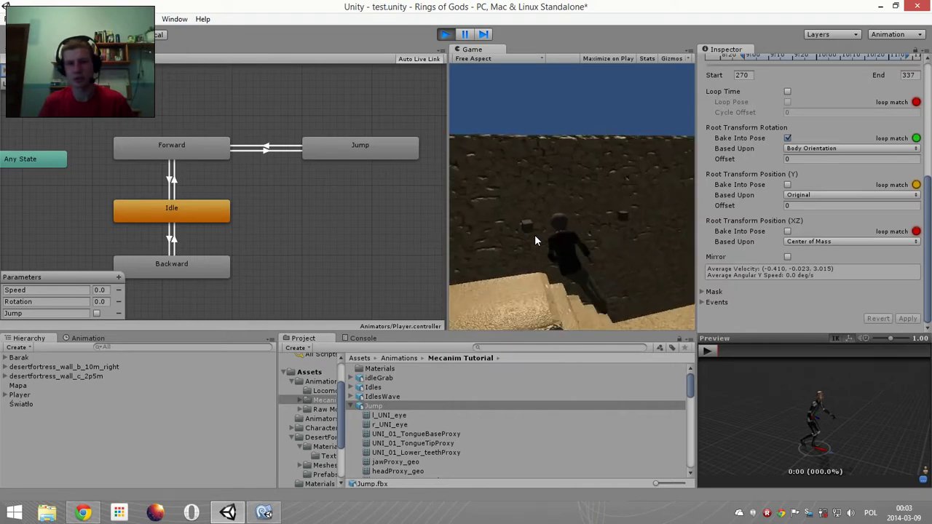
key(a)
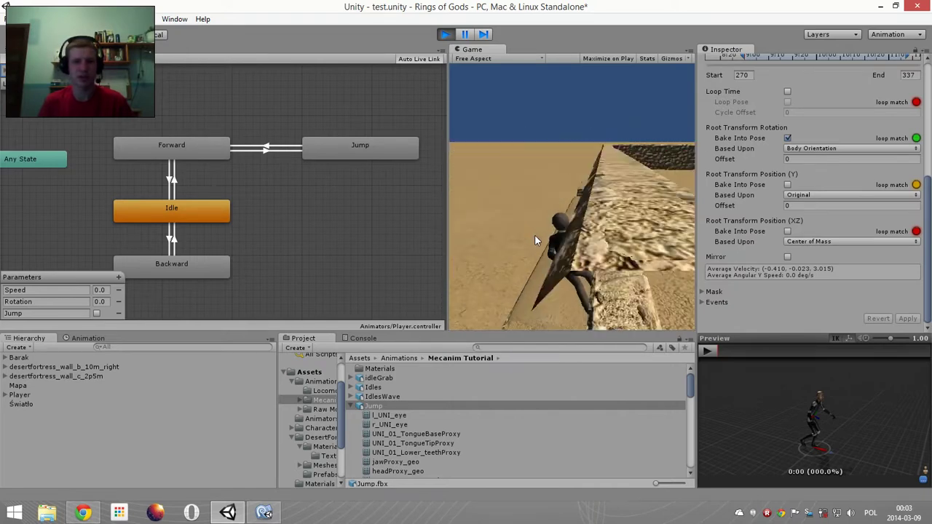
key(d)
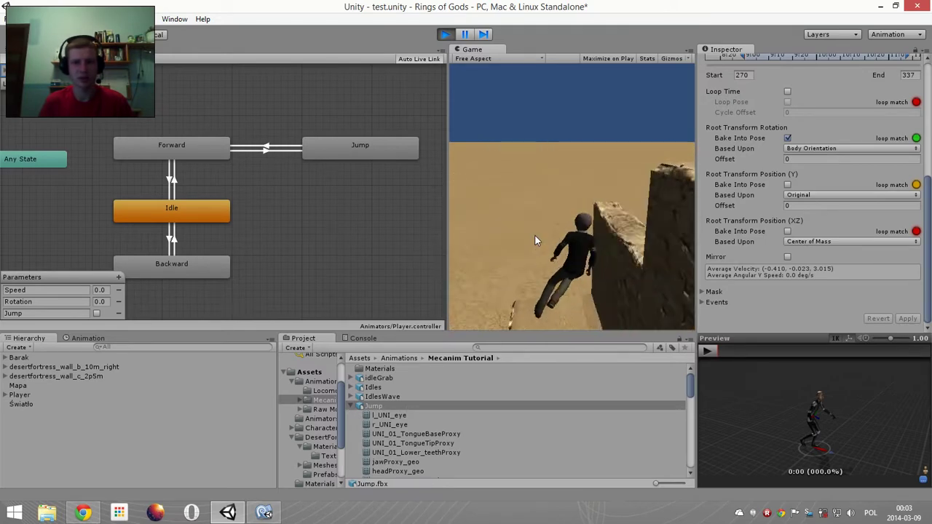
key(a)
- Walk the character along the stone wall, then end the play test
key(w)
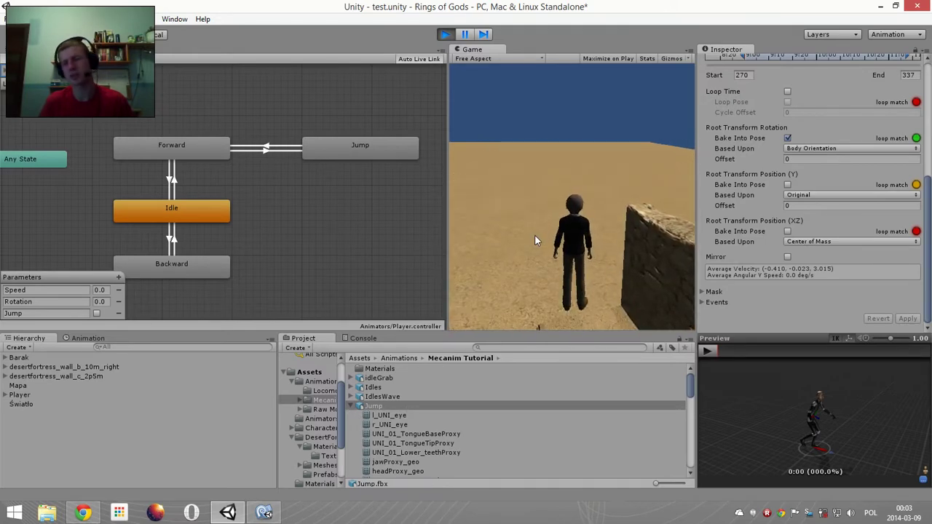
key(w)
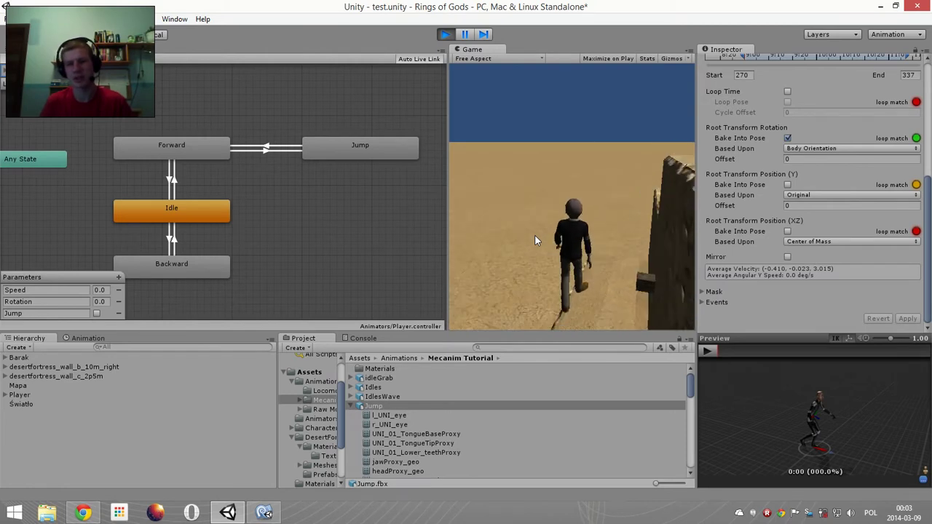
key(w)
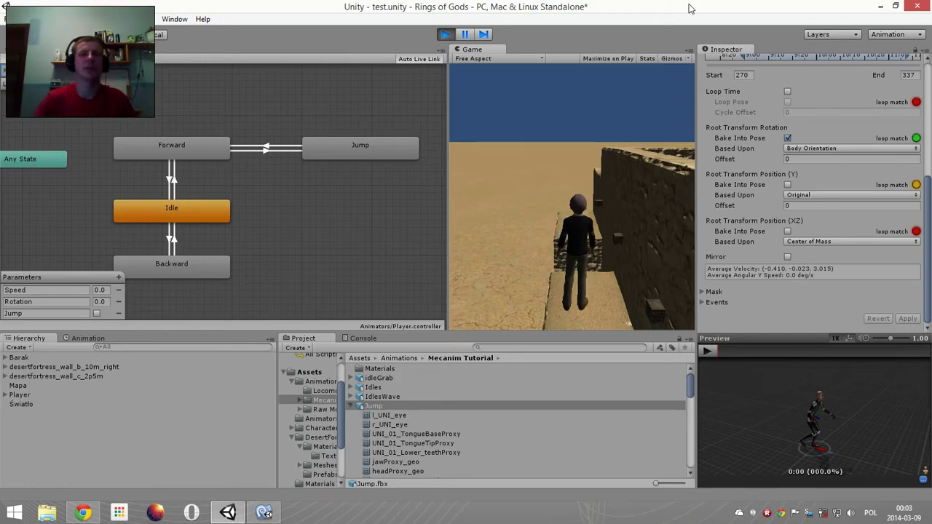
click(440, 35)
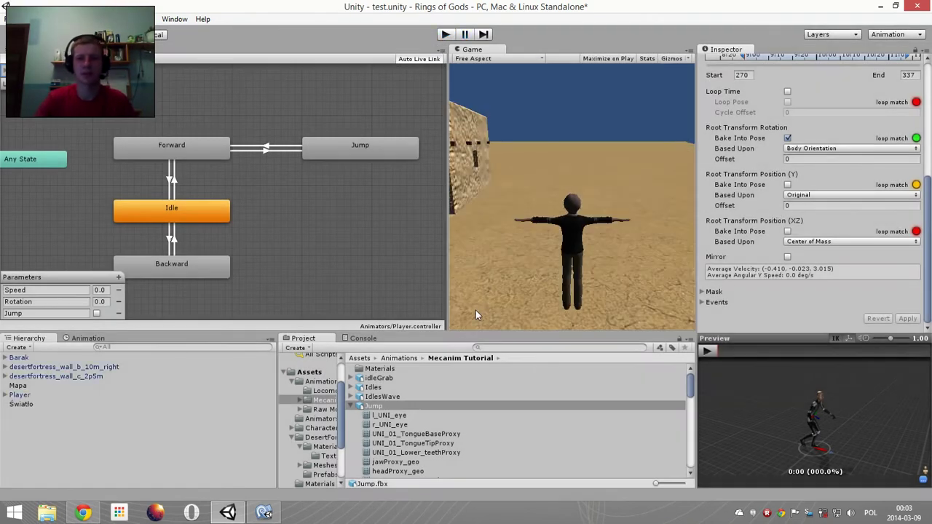
- In the Scene view, nudge the desertfortress_wall_c_2p5m wall to X 28.43, Z 23.88
key(ctrl+1)
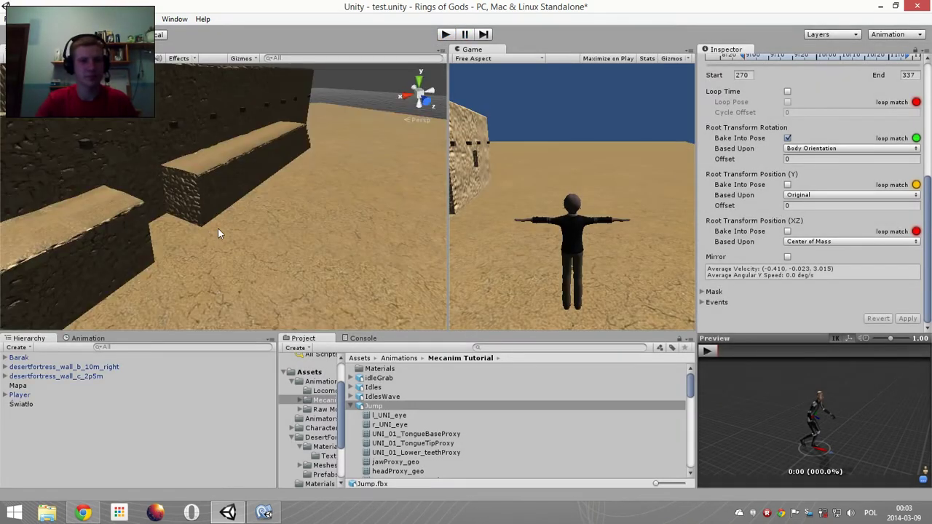
click(120, 211)
drag(158, 221, 140, 233)
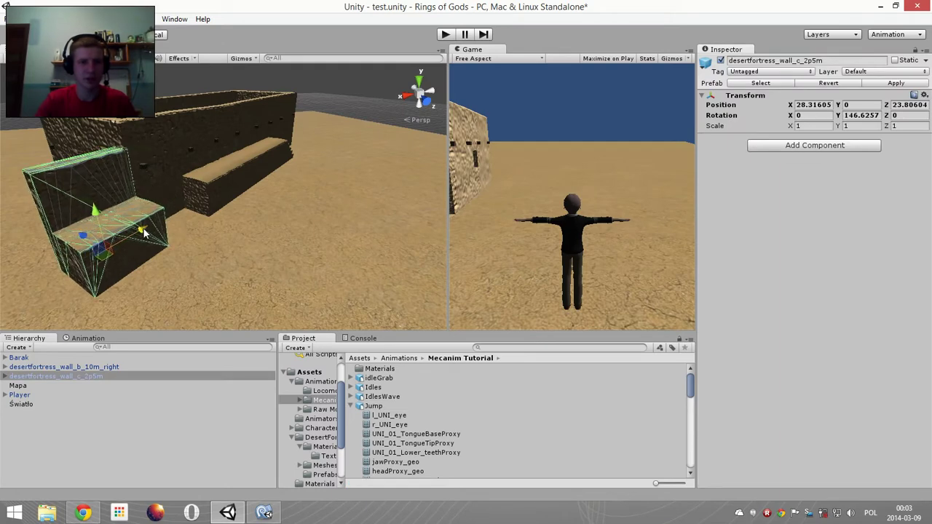
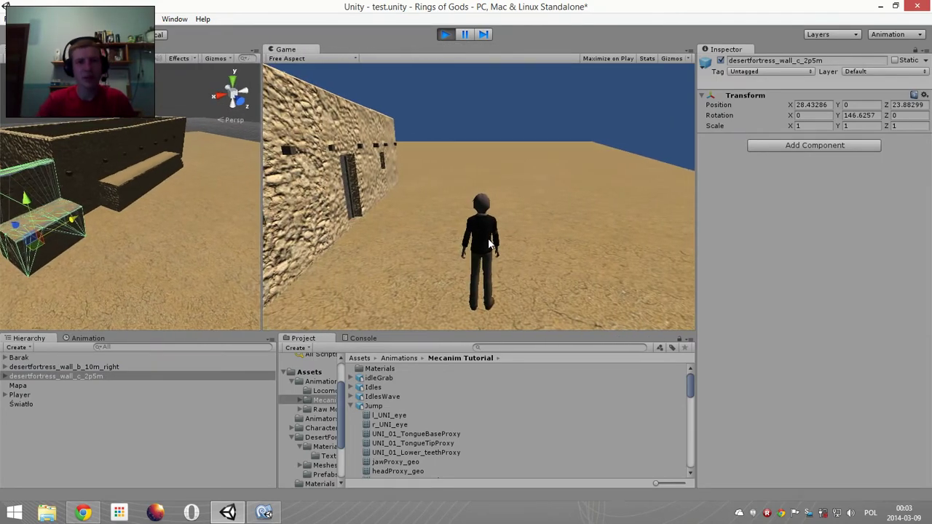
- Walk the player forward and toward the wall in Play mode, then stop and return to Movement.cs
key(w)
key(a)
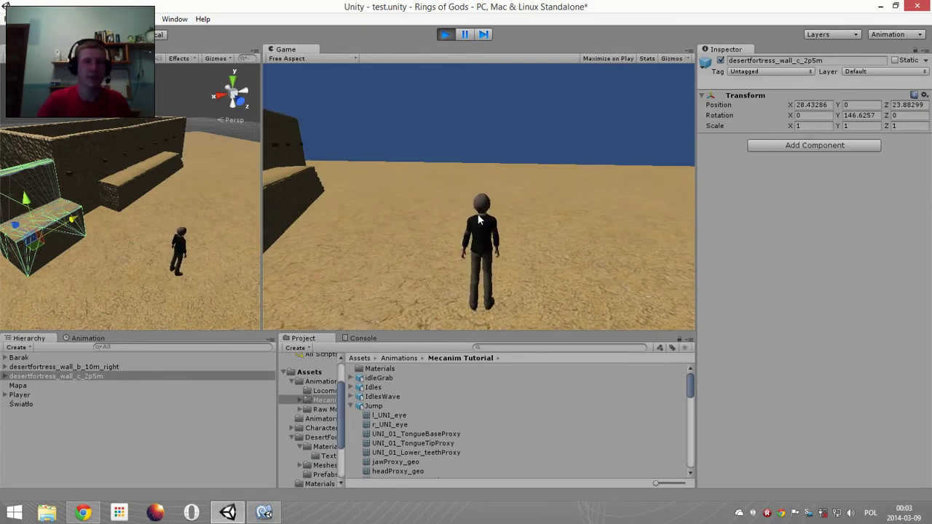
click(445, 35)
click(264, 513)
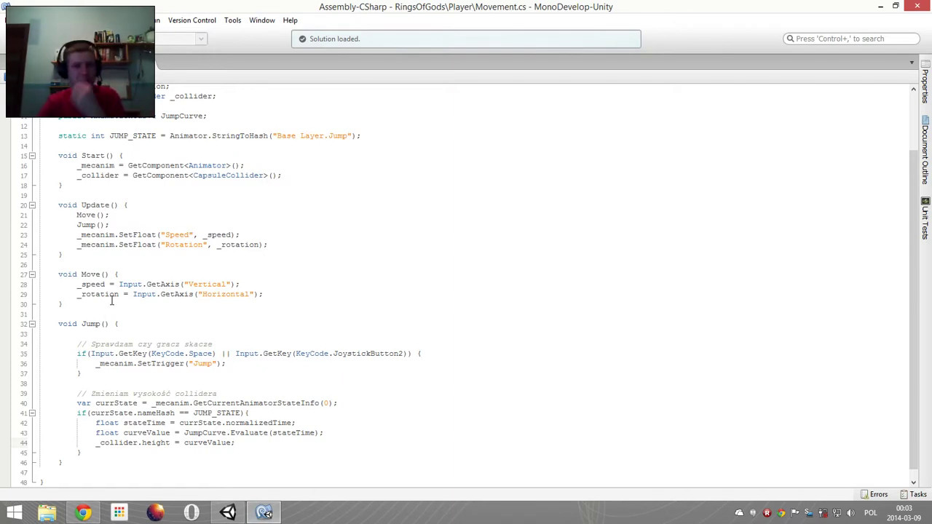
- Add an empty void IsGrounded() method below Update()
key(Return)
key(Return)
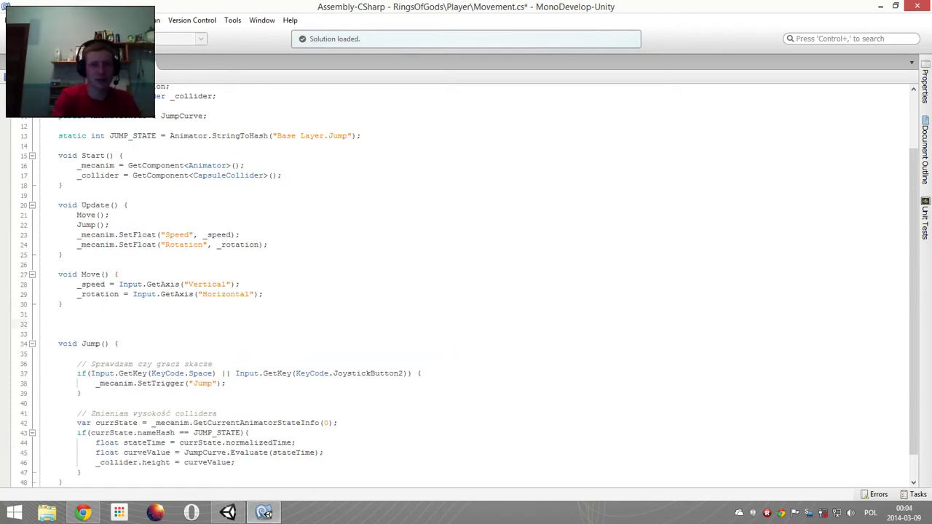
key(BackSpace)
key(BackSpace)
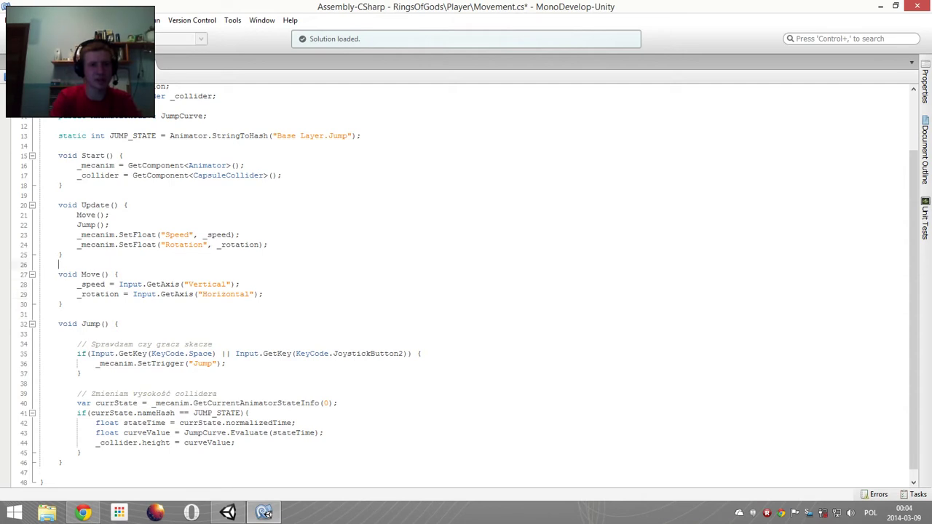
key(Return)
key(Return)
text(vod)
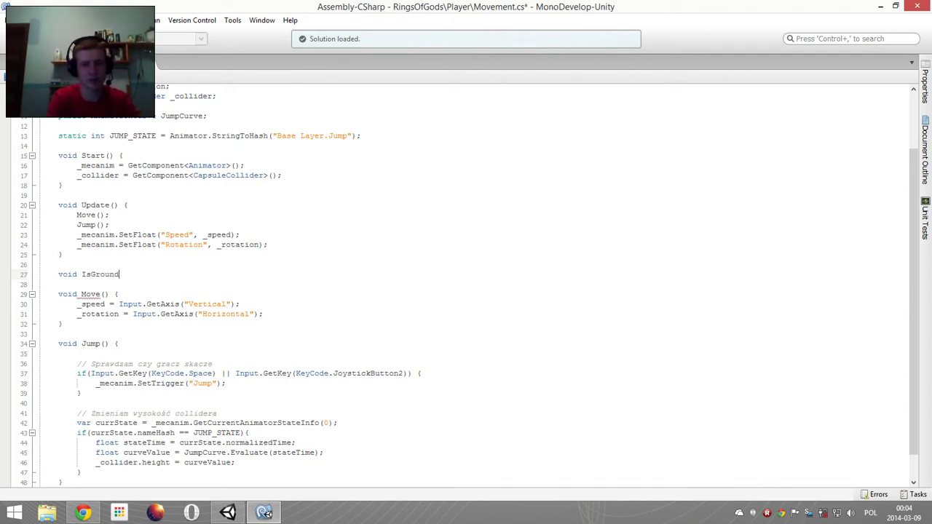
text({)
key(Return)
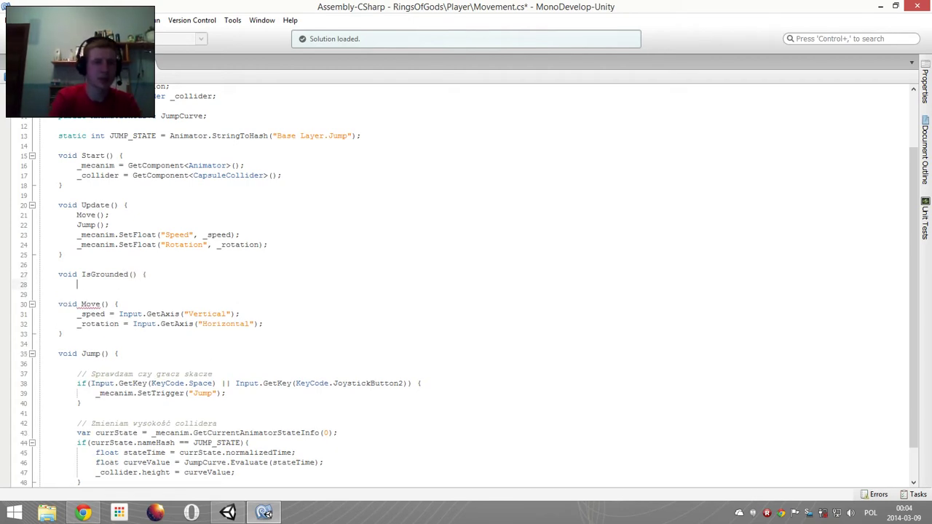
text(})
key(Return)
- Make IsGrounded() return Physics.Raycast(transform.position, -Vector3.up, 0.1f) and save Movement.cs
text(re)
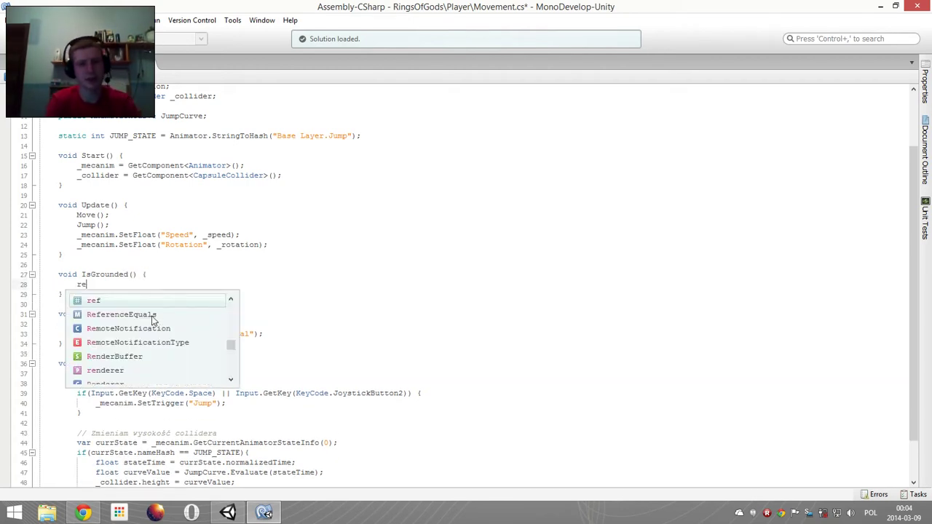
text(turn Ph)
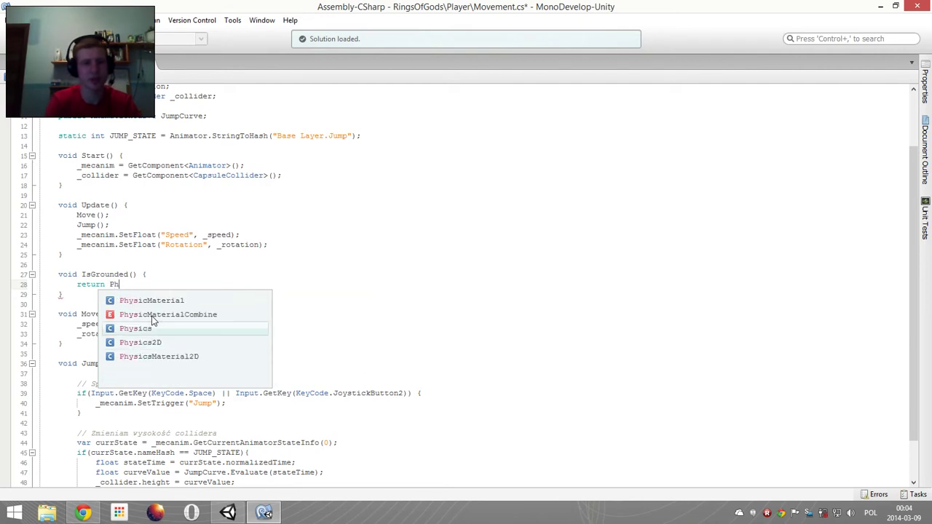
text(ysics.Ra)
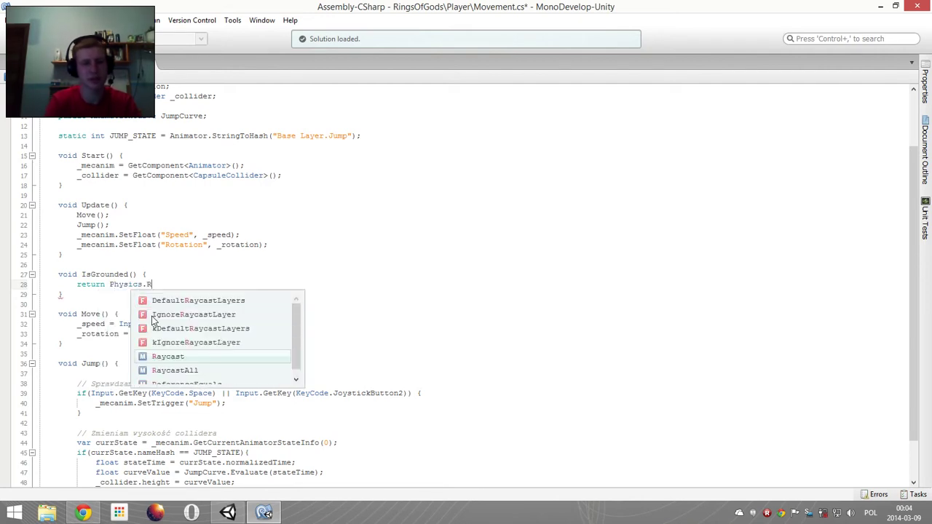
text(y)
key(Return)
text(()
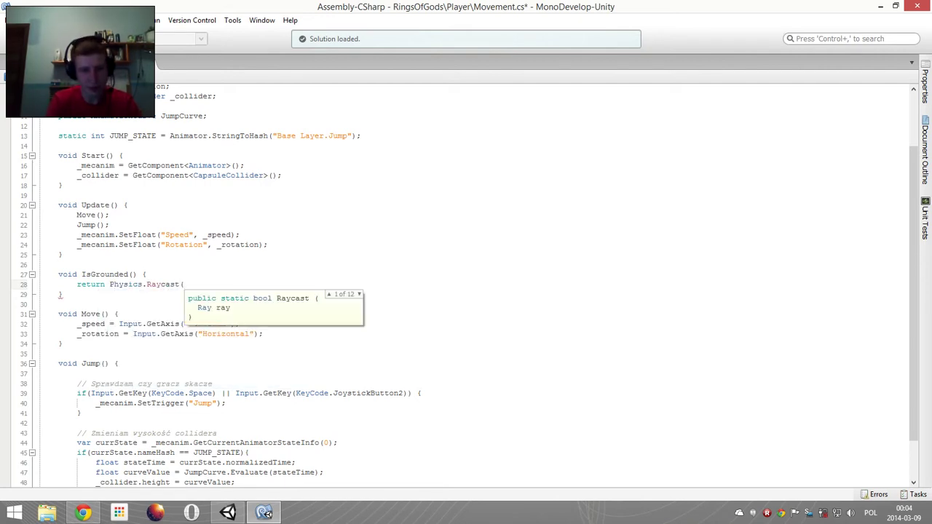
text(tra)
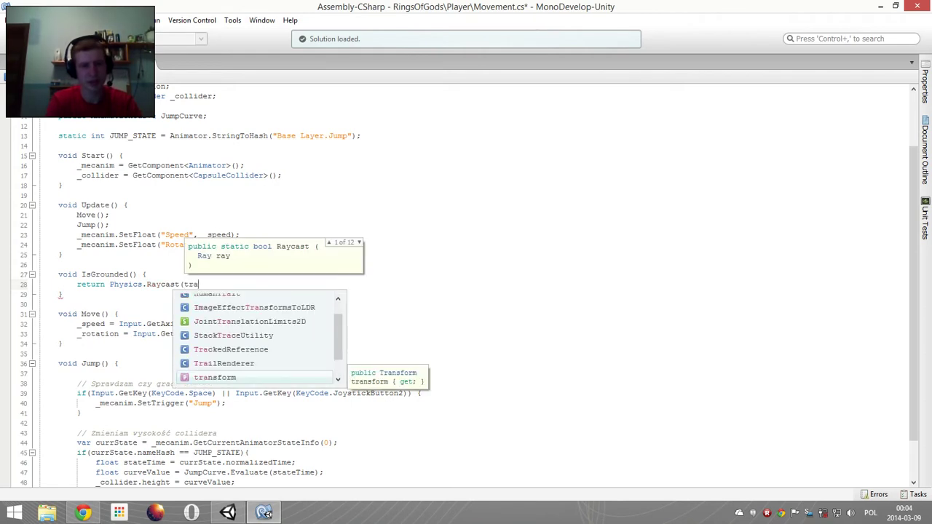
text(nsform.po)
key(Return)
text(,)
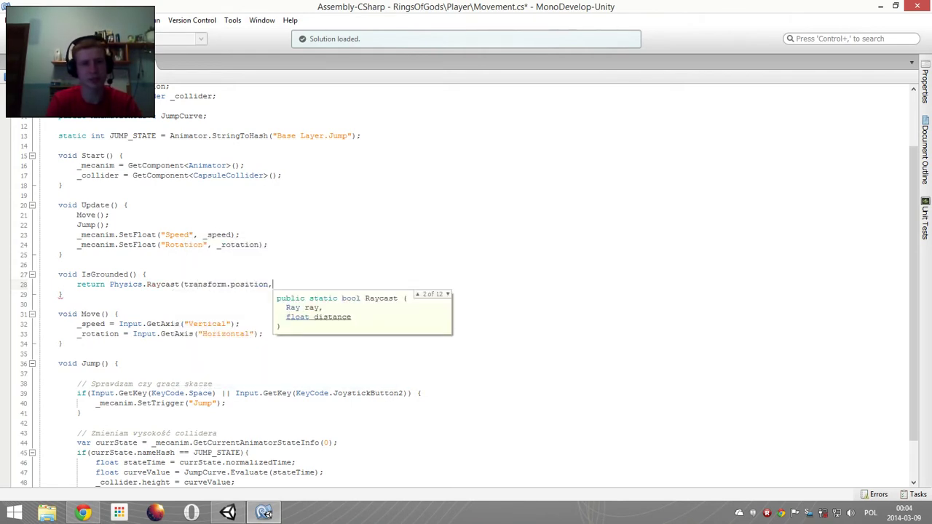
text( -Ve)
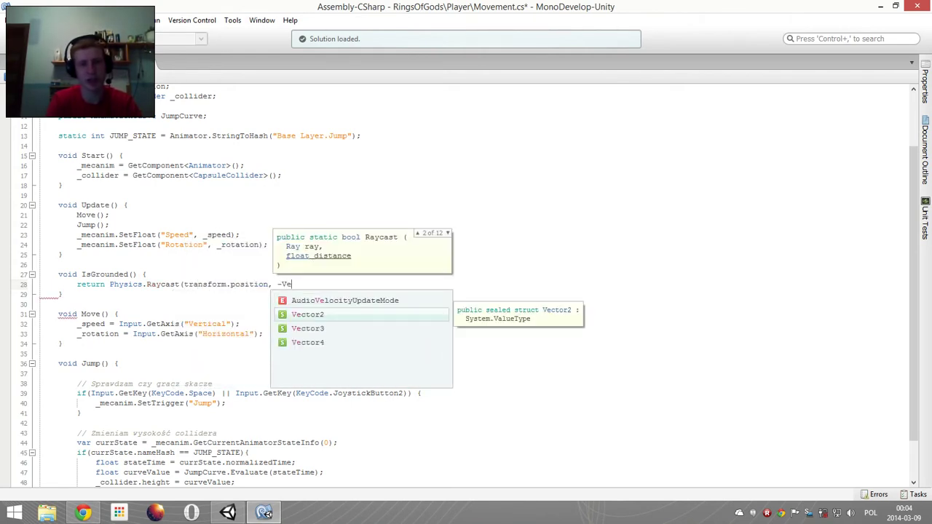
key(Return)
text(.up, 0.1f)
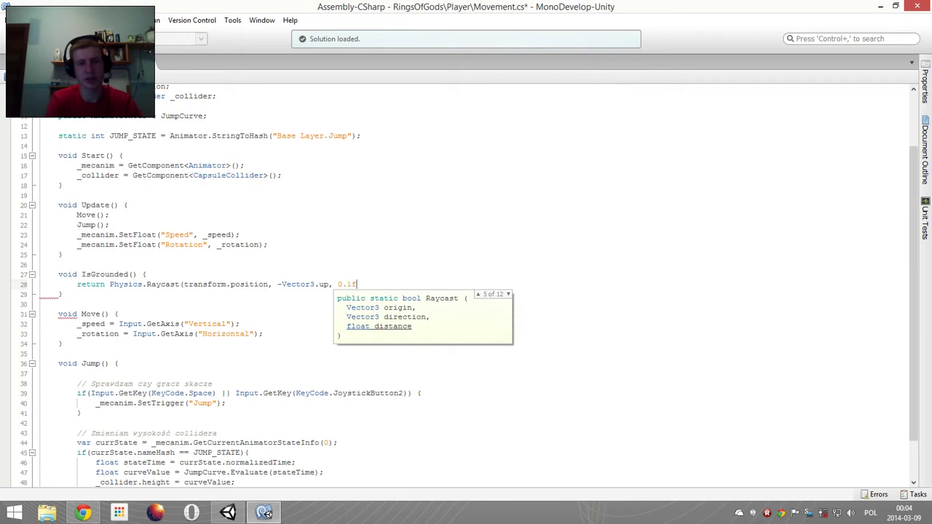
text();)
key(ctrl+s)
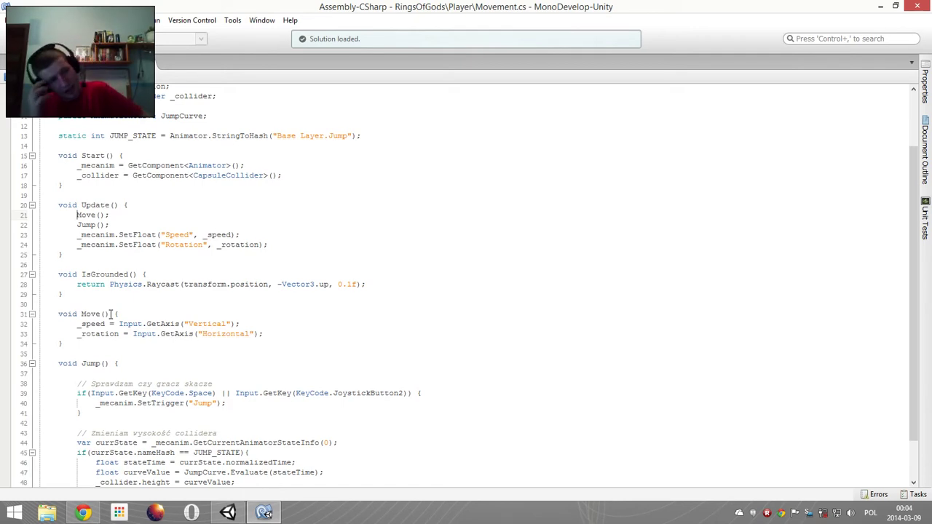
- Guard the Move() call with if(IsGrounded()) and save Movement.cs
text(if(I)
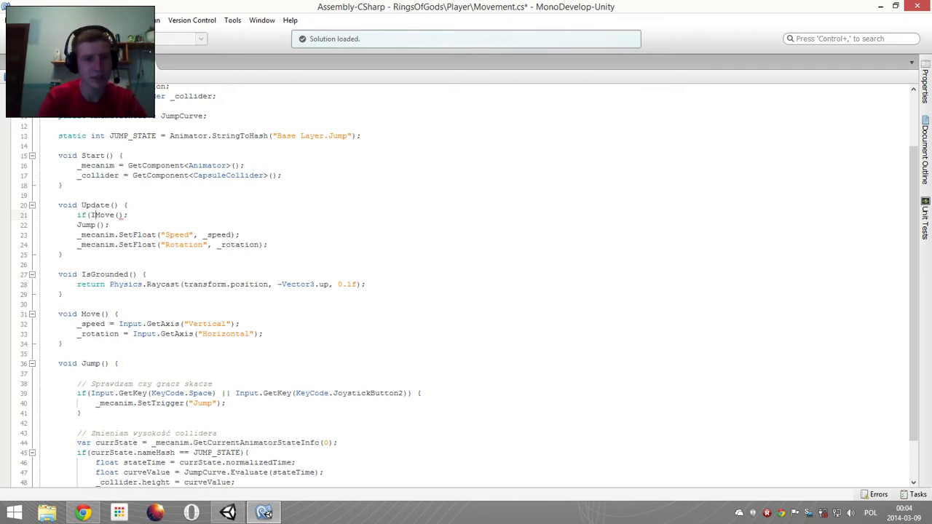
text(Ground)
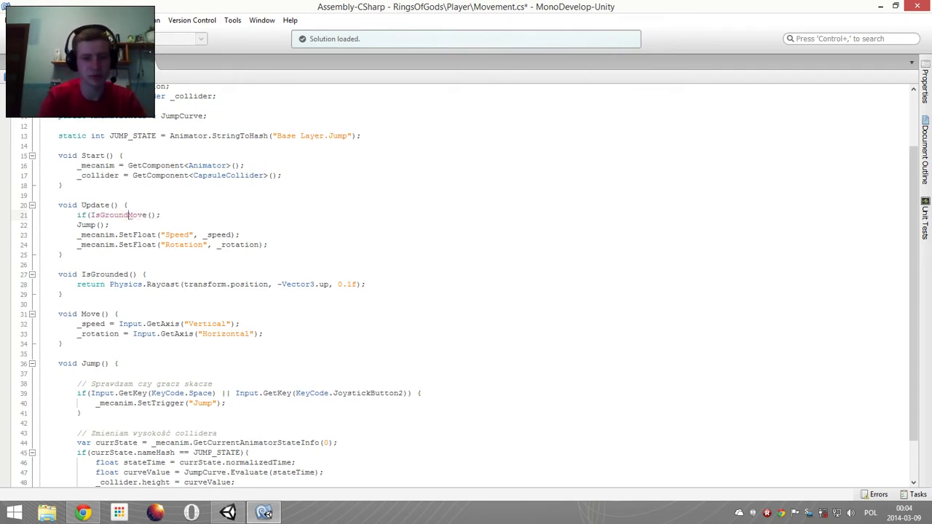
text(()))
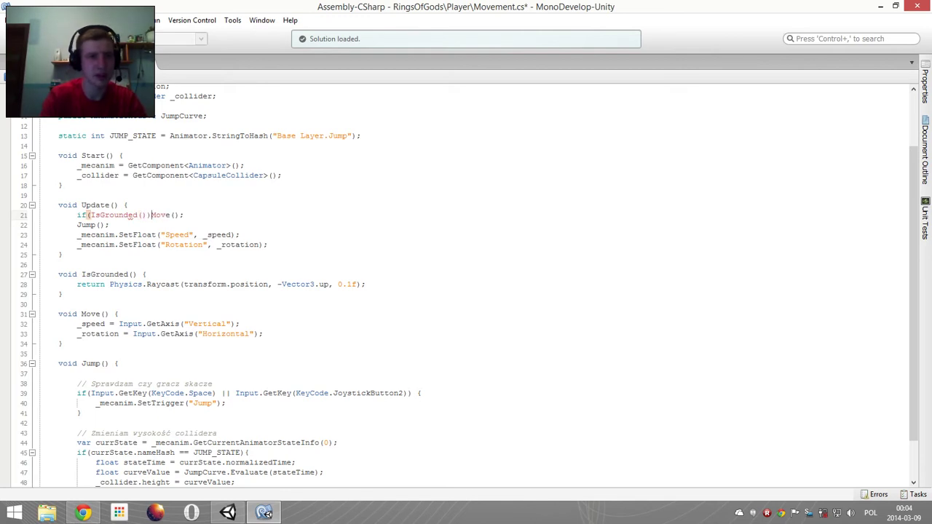
key(ctrl+s)
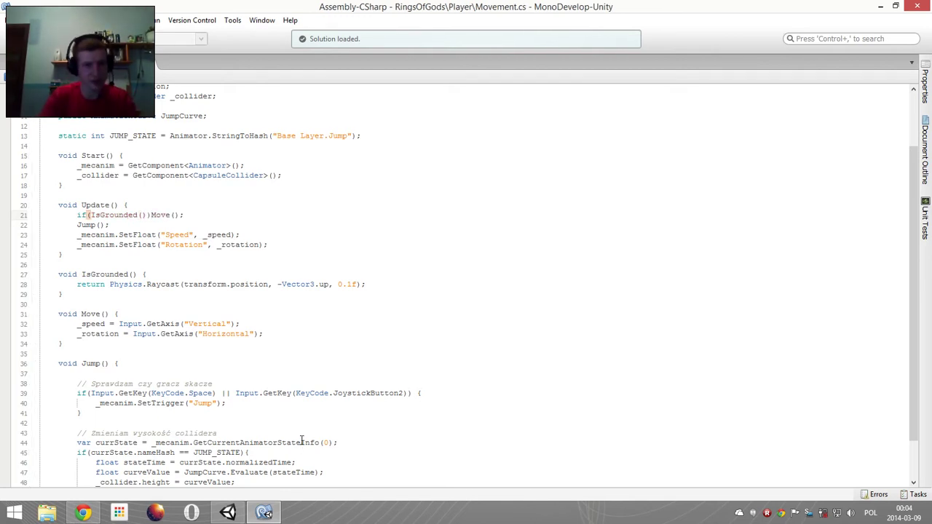
key(ctrl+s)
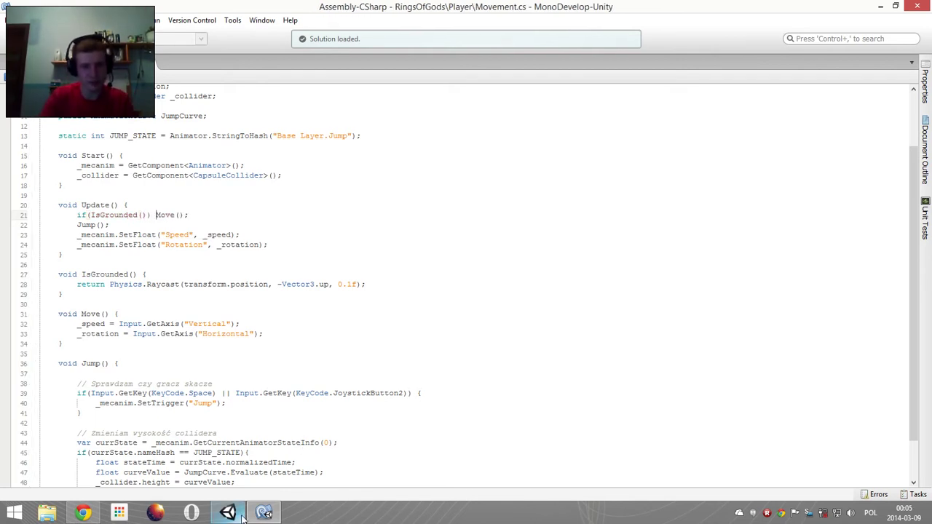
- Play the game in Unity to test grounded movement, then return to MonoDevelop
click(228, 512)
click(447, 36)
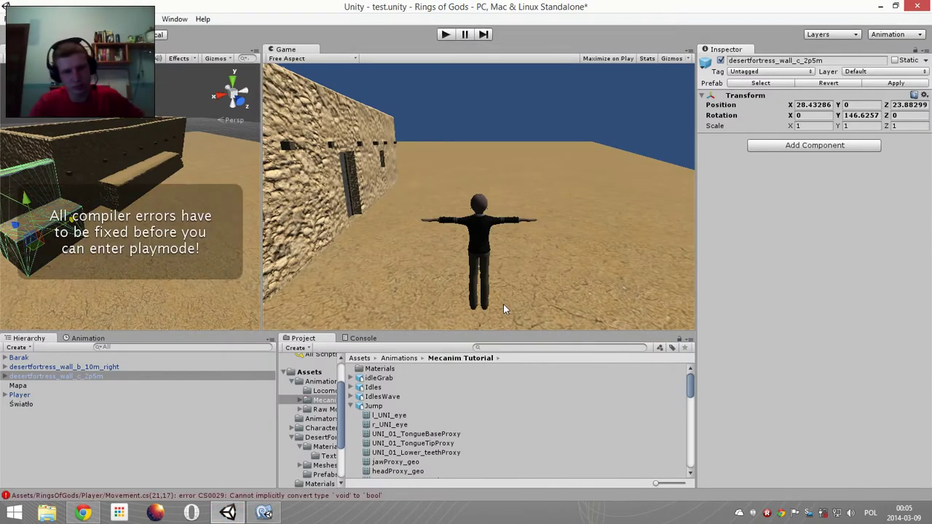
click(275, 513)
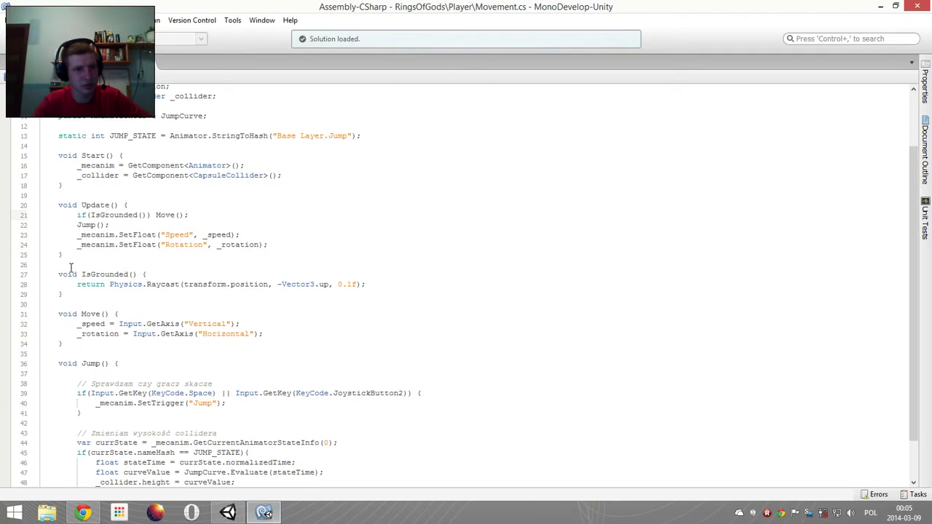
- Change IsGrounded()'s return type from void to bool, save, and go back to Unity
key(BackSpace)
key(BackSpace)
key(BackSpace)
key(BackSpace)
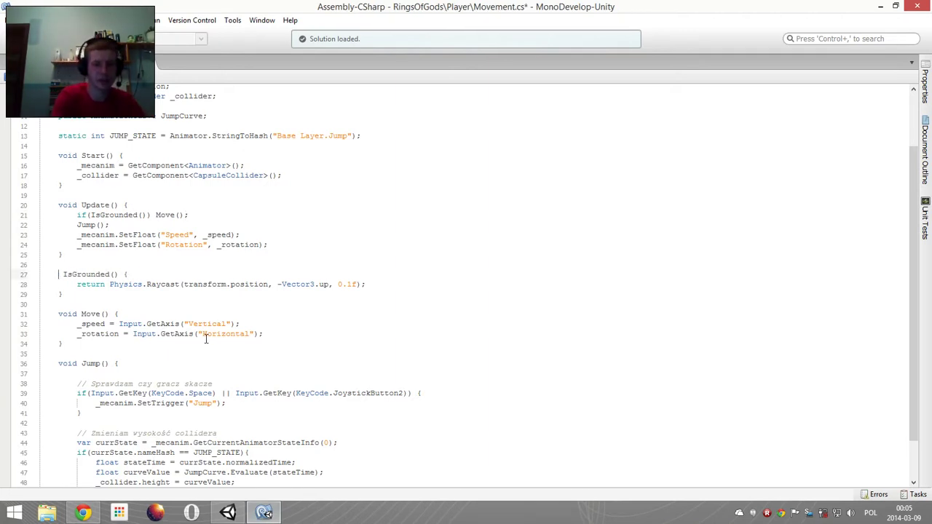
text(bool)
key(ctrl+s)
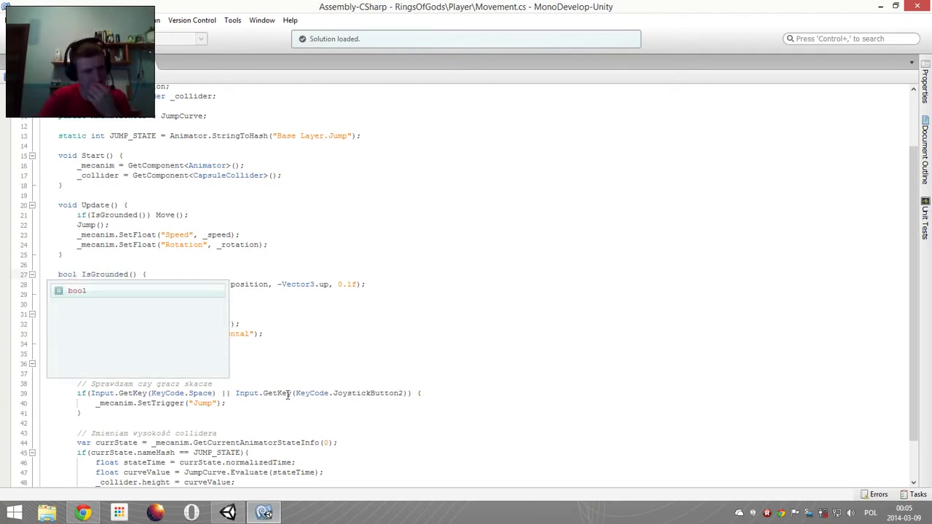
click(236, 513)
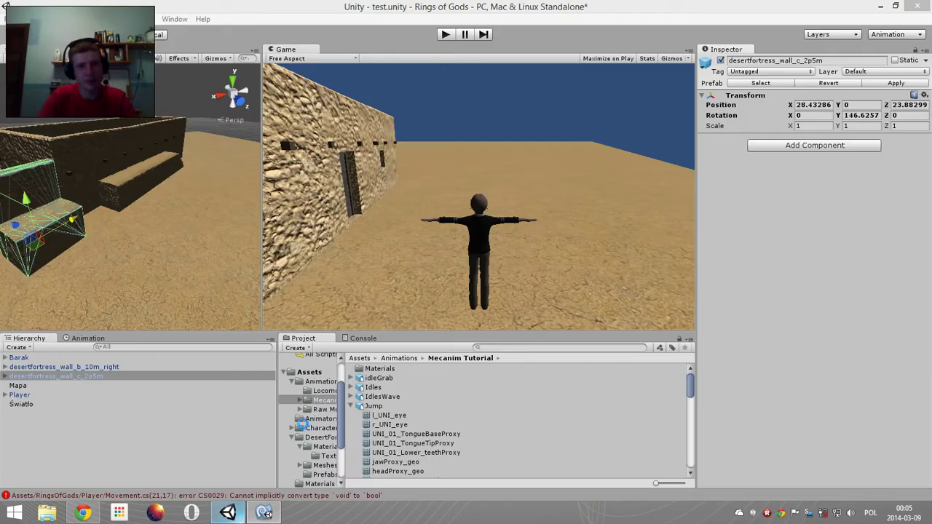
click(444, 34)
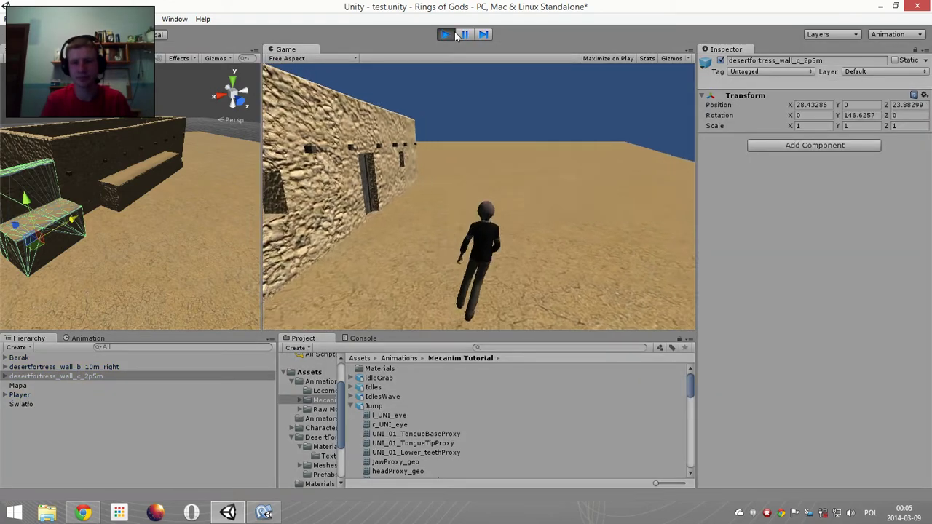
key(w)
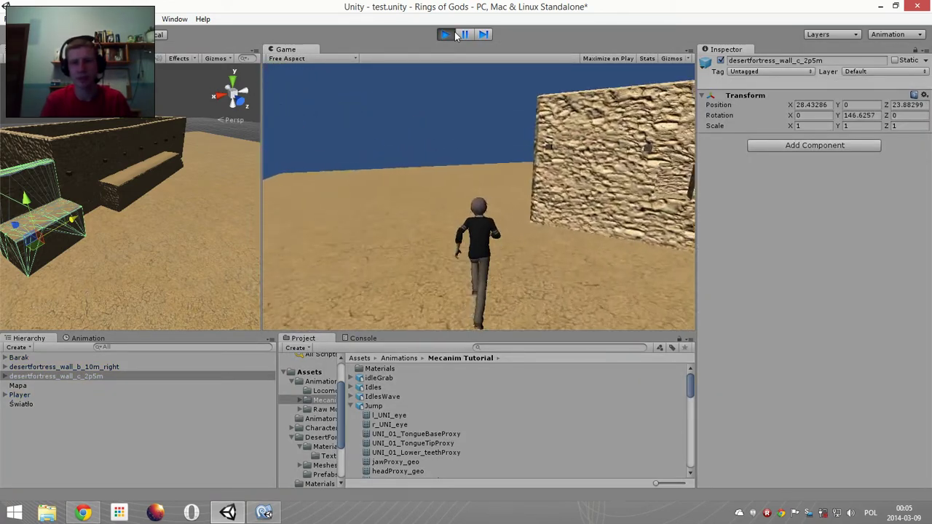
key(space)
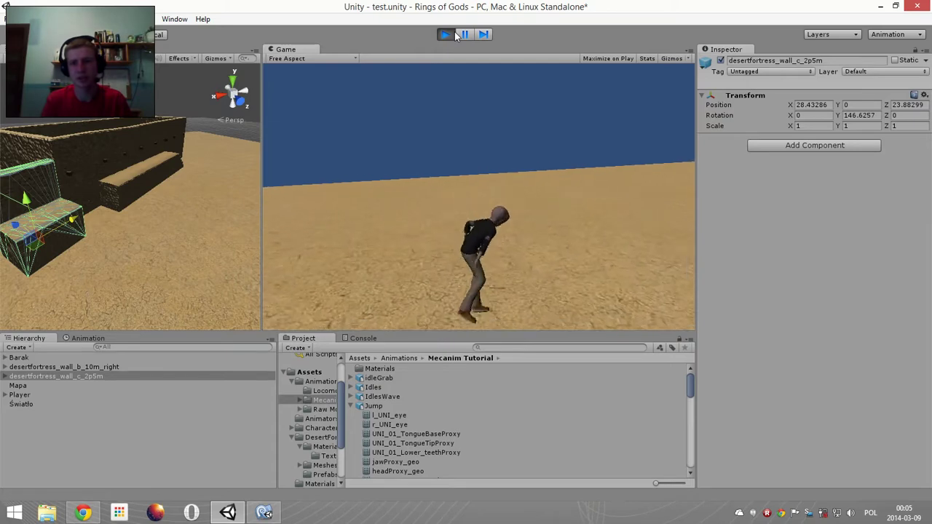
key(space)
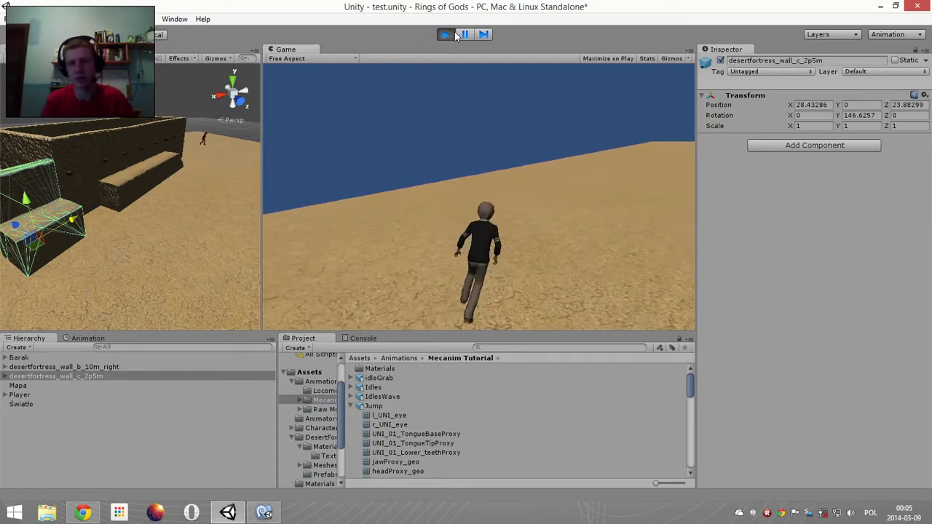
key(d)
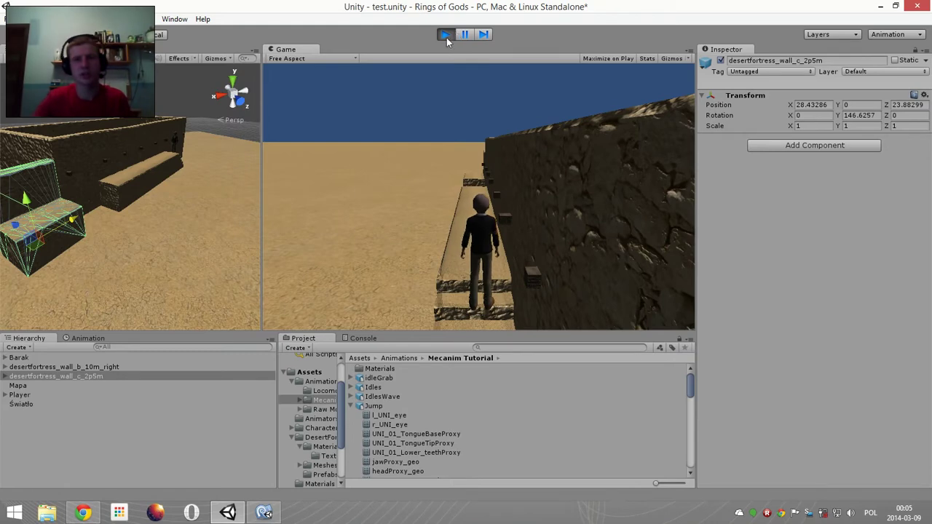
click(445, 35)
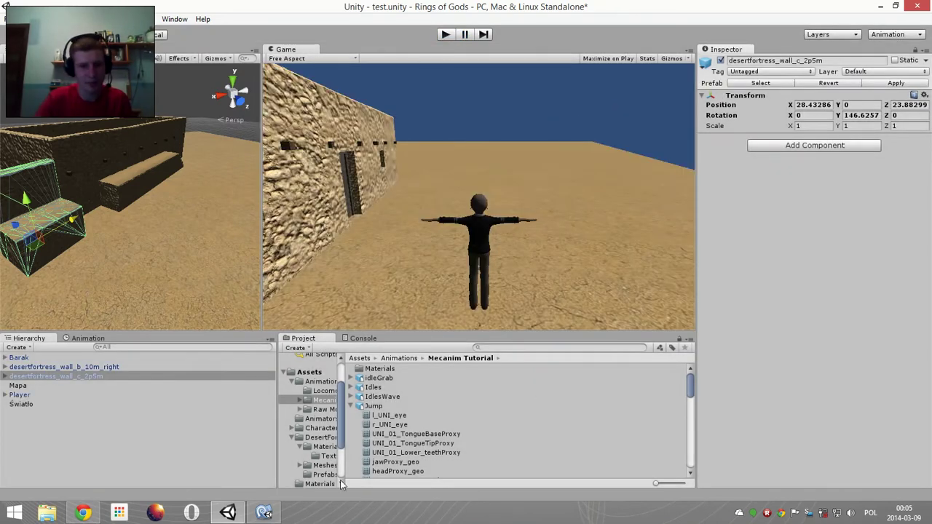
- Open a brace block after if(IsGrounded()) with Move() on its own line inside
click(264, 514)
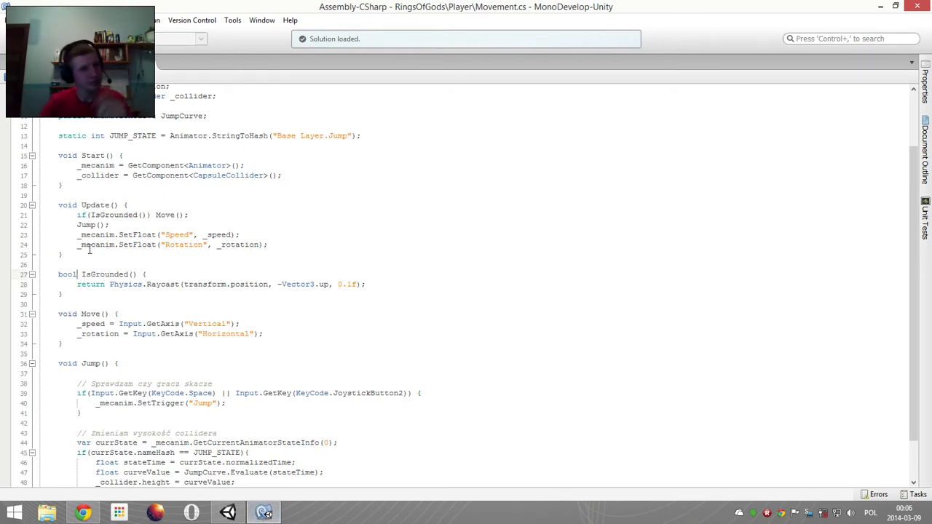
key(Up)
key(Up)
key(Up)
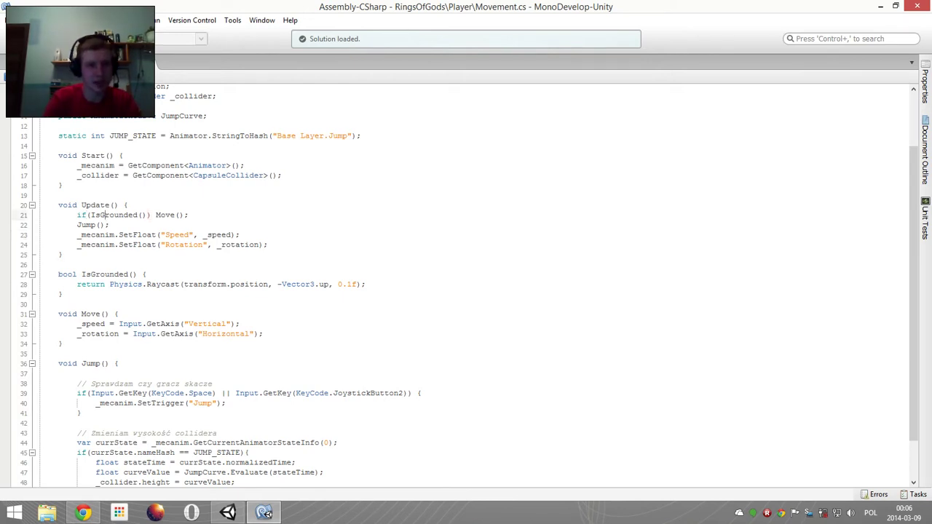
text({)
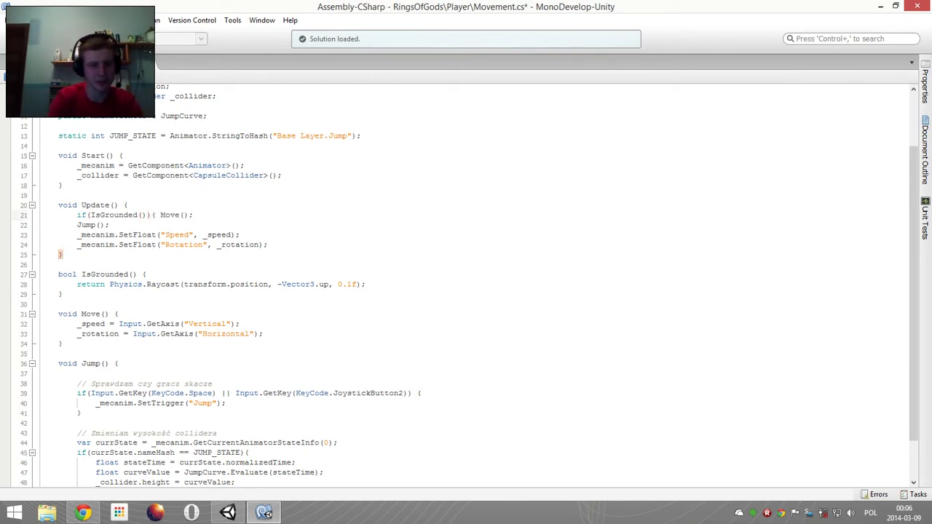
key(Return)
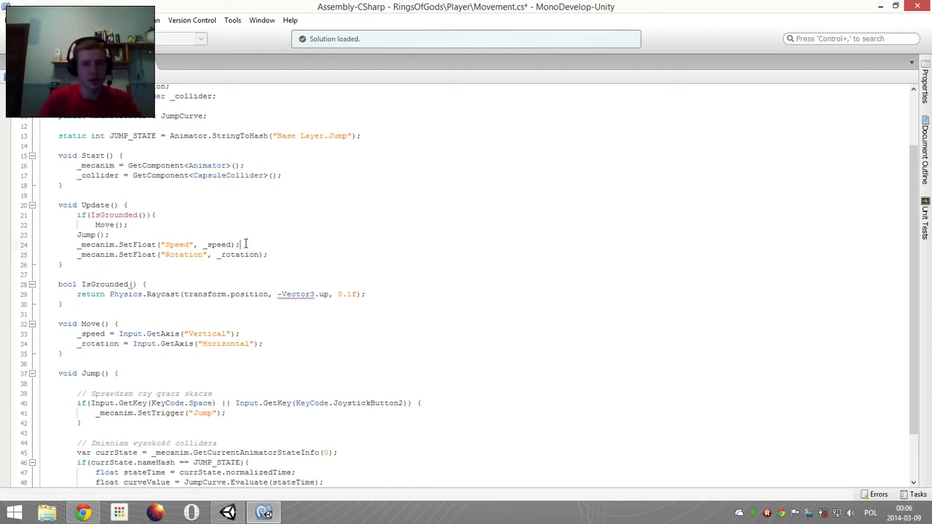
- Move the Speed SetFloat line into the grounded block beneath Move()
drag(245, 244, 76, 250)
key(ctrl+x)
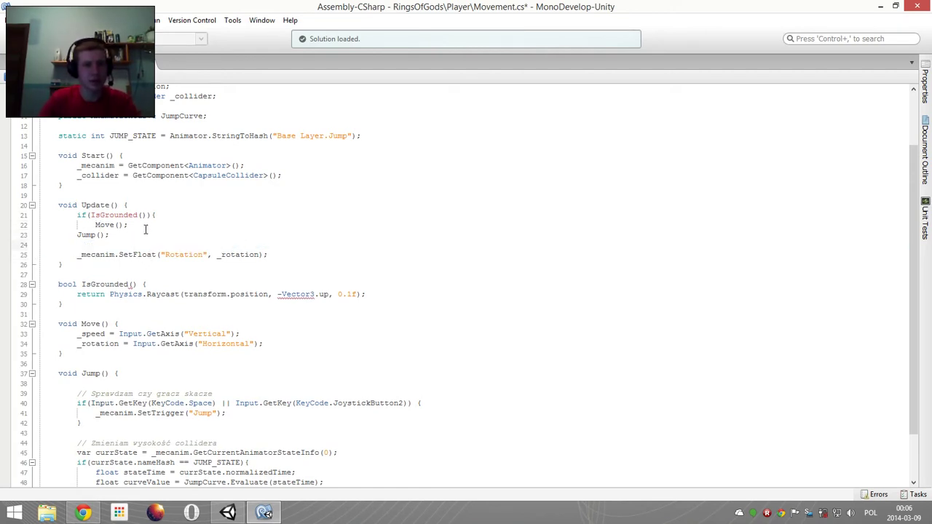
key(Return)
key(ctrl+v)
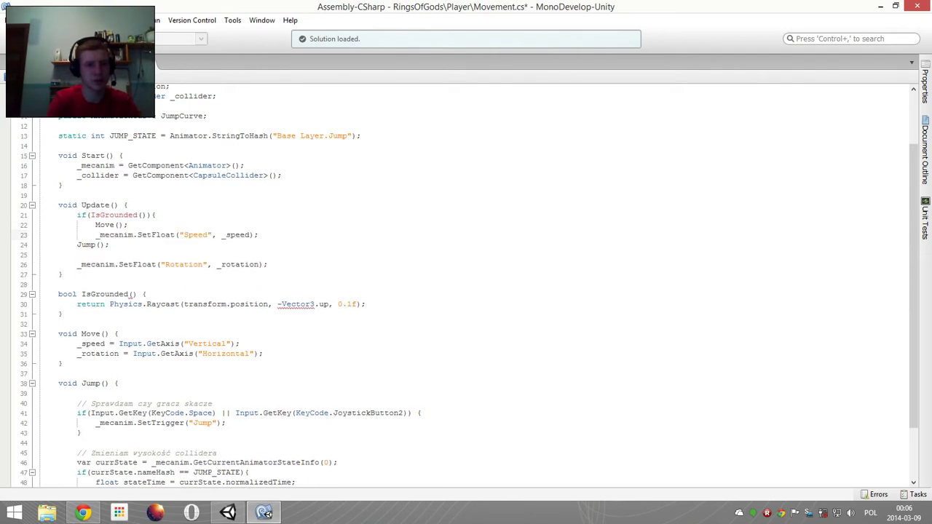
key(Return)
text(})
key(Return)
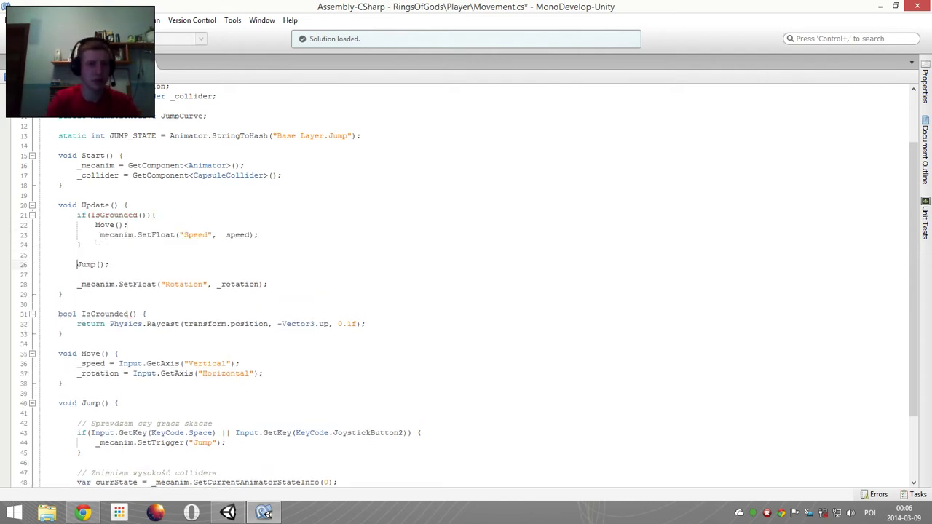
key(Delete)
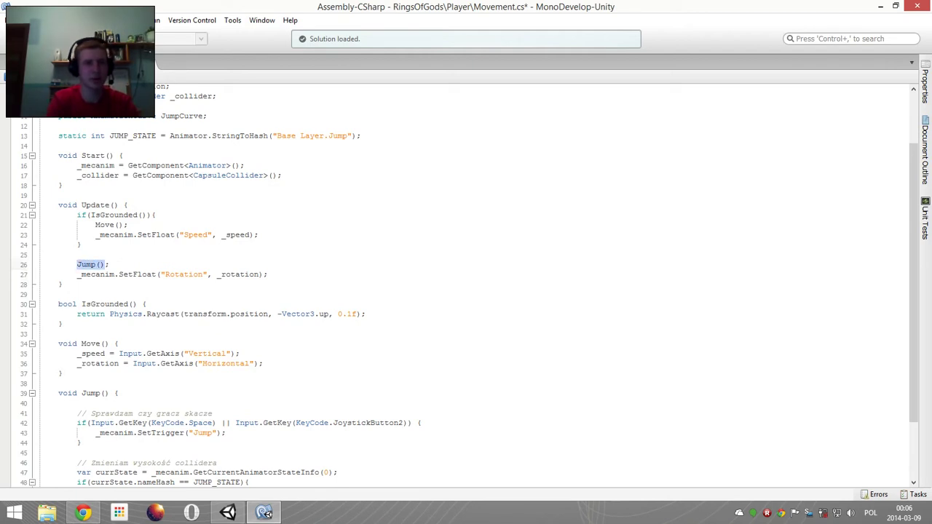
- Put Jump() inside the block, close the brace, and switch back to Unity
key(ctrl+z)
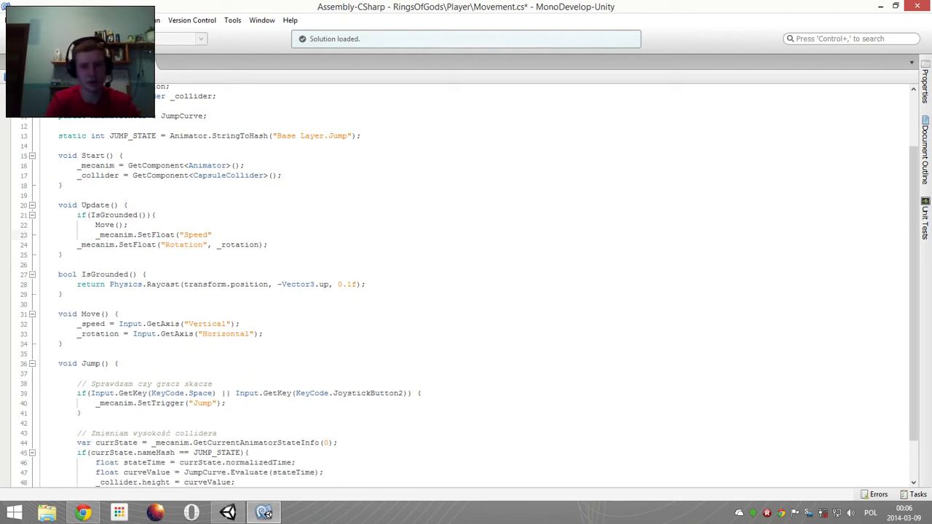
text();)
key(Return)
text(Jump();)
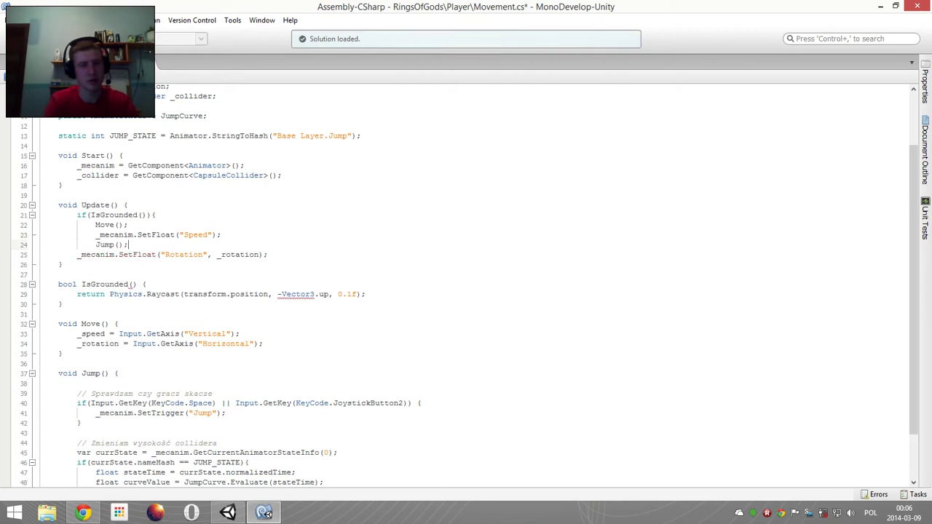
key(Return)
text(})
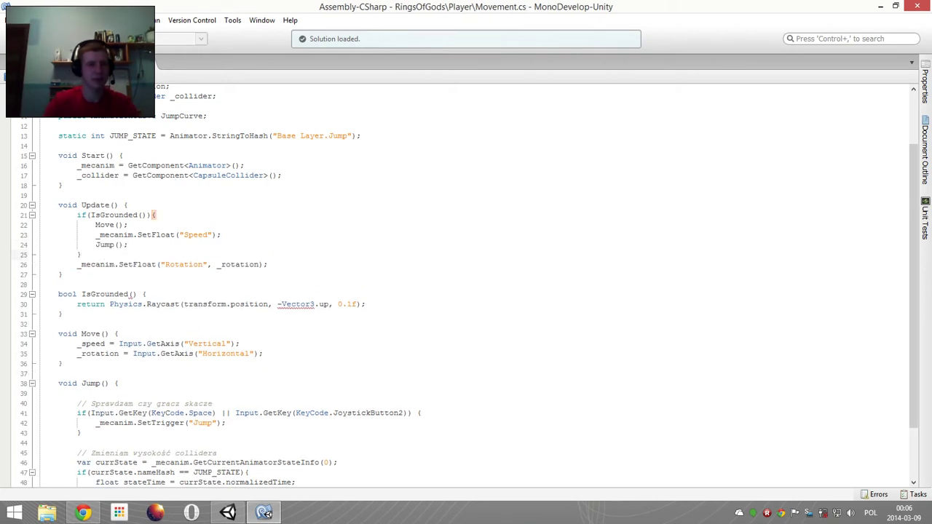
click(227, 513)
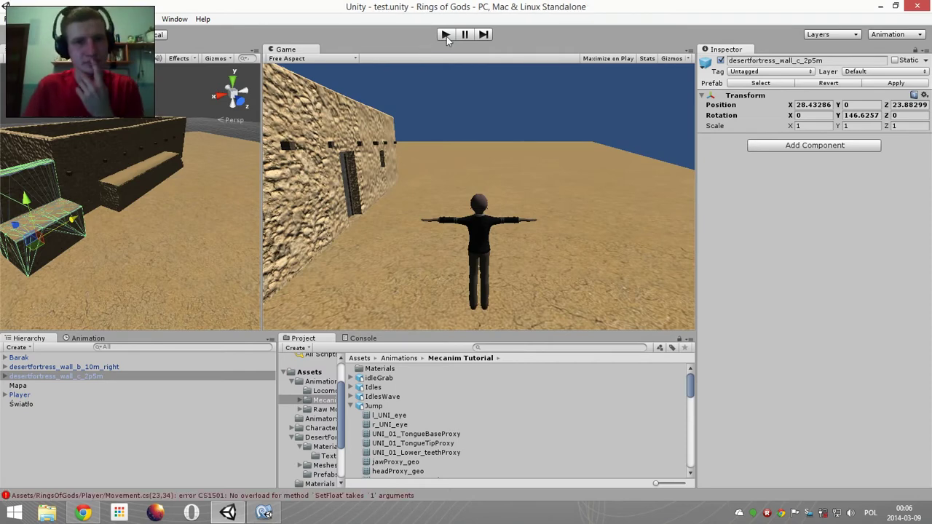
click(445, 35)
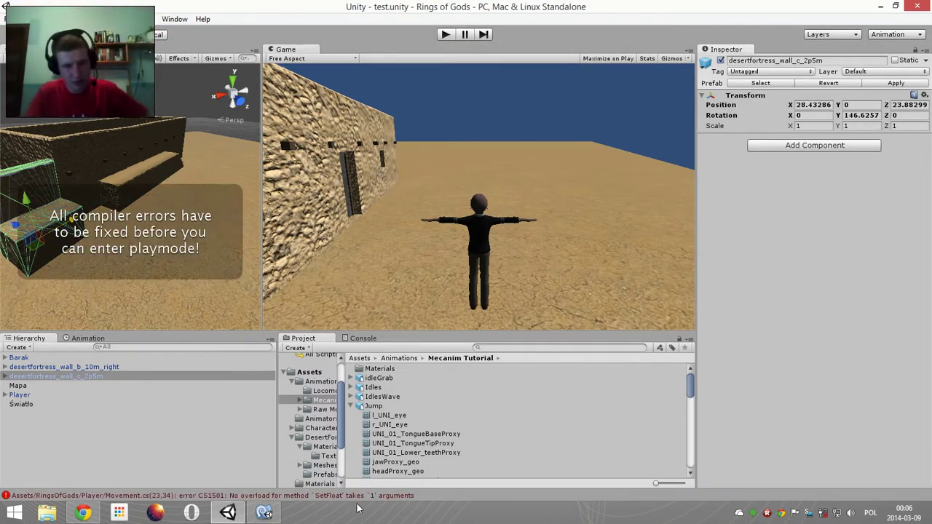
click(264, 513)
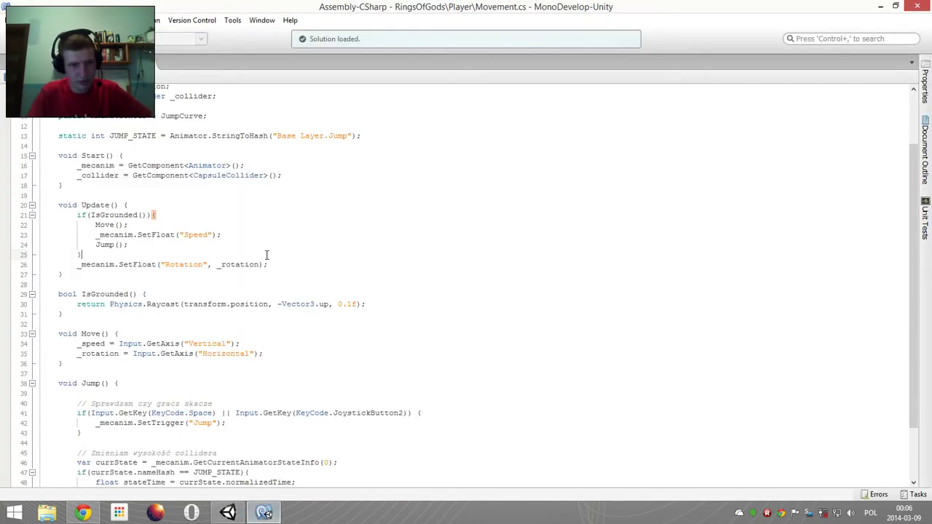
- Add _speed back as the second argument of the Speed SetFloat call
click(211, 235)
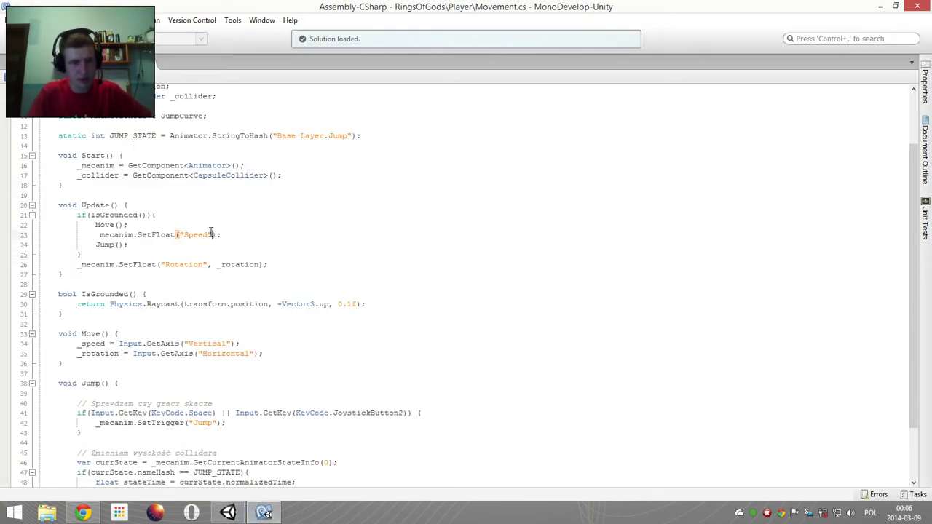
text(, _)
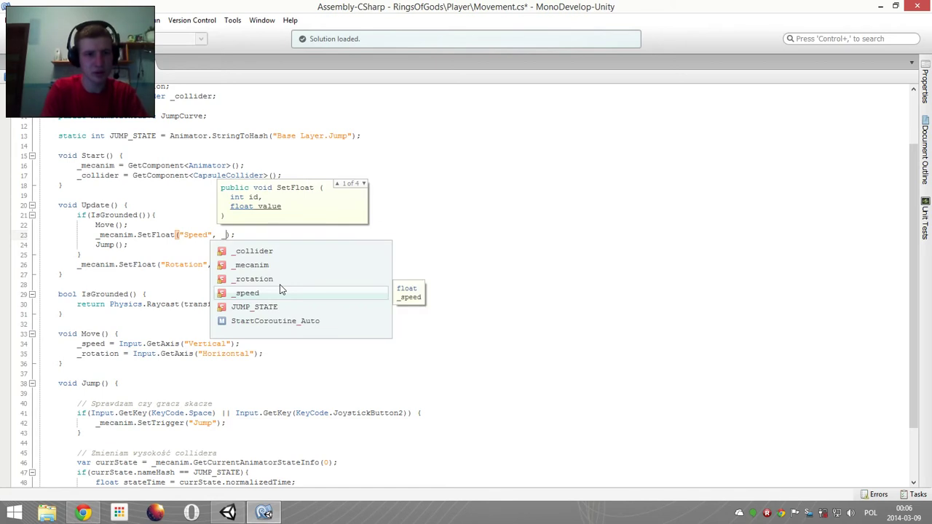
text(fo)
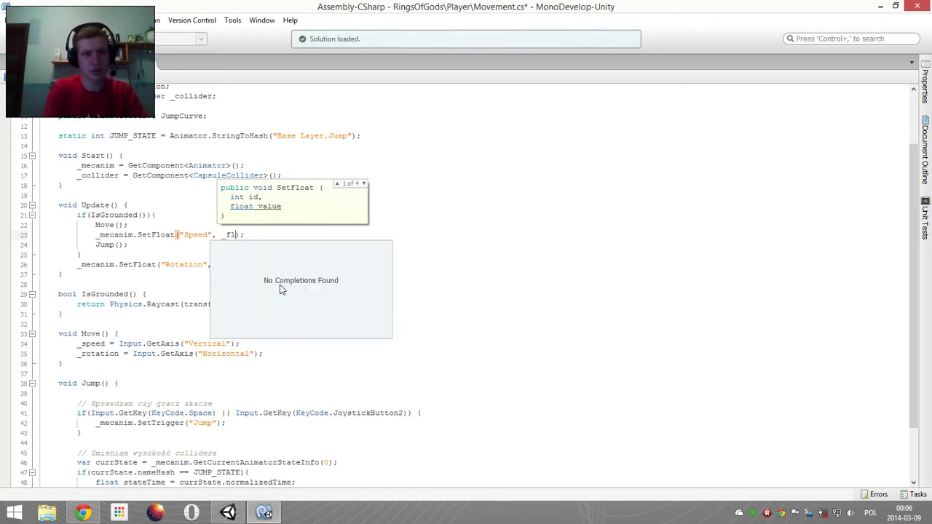
key(BackSpace)
text(speed)
key(Return)
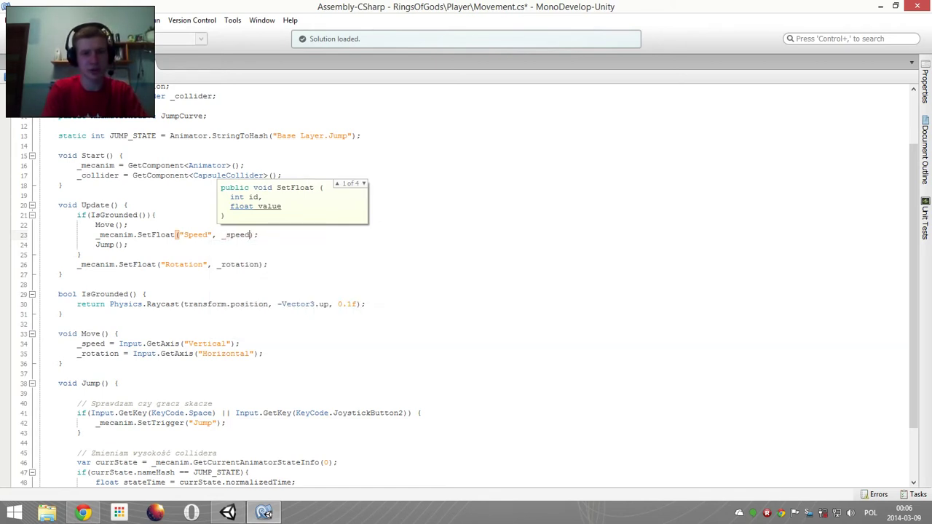
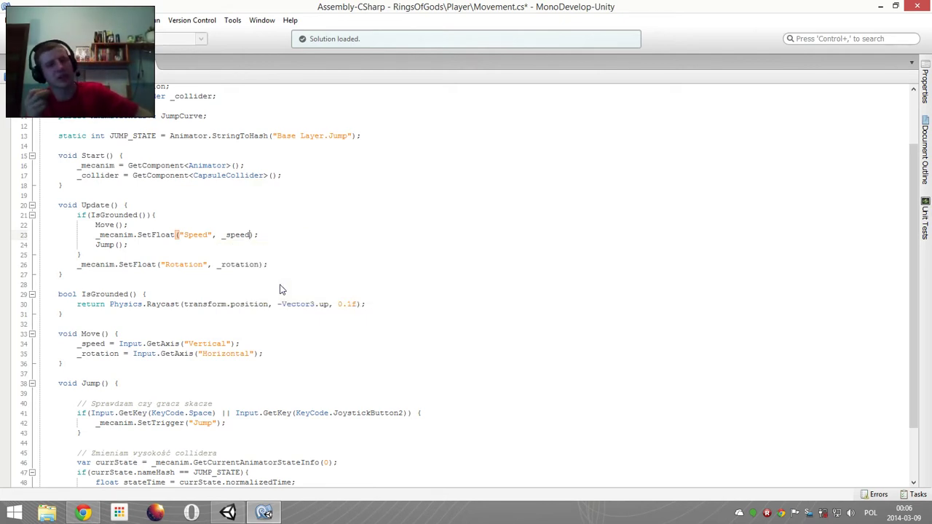
- Add an empty else block after the if(IsGrounded()) block in Update
key(Down)
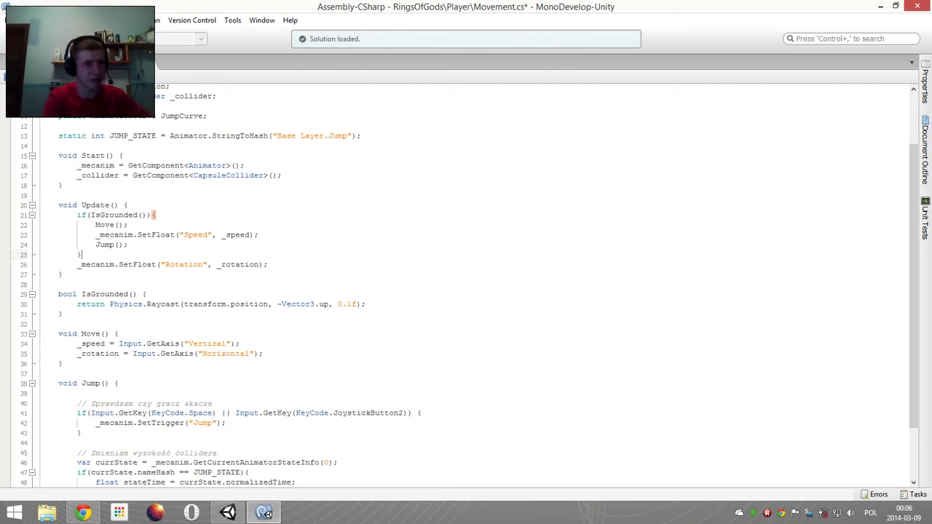
text(else{)
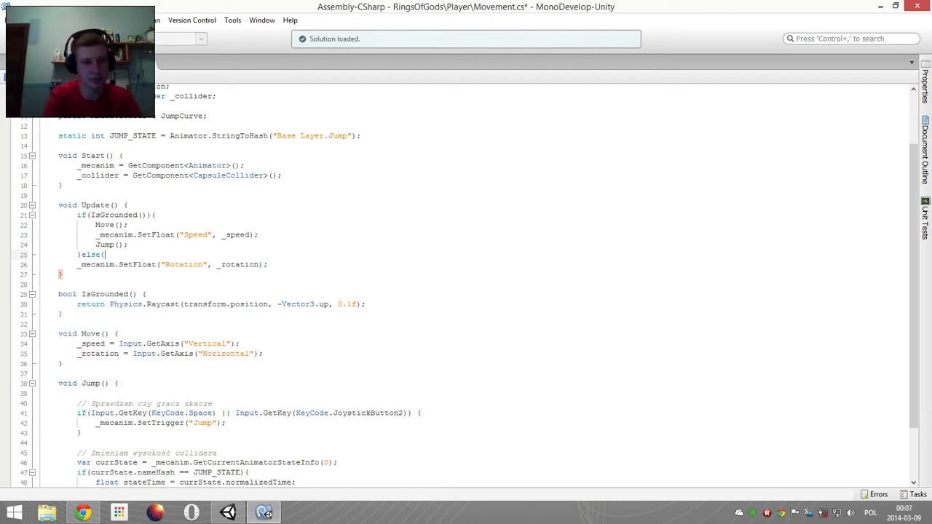
key(Return)
text(})
key(Return)
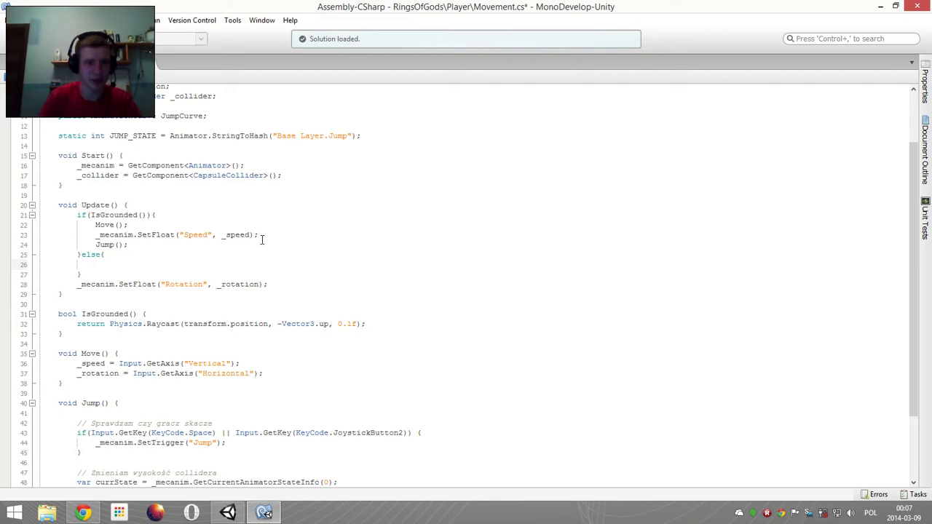
- Copy the SetFloat("Speed", ...) call into the else block and save Movement.cs
drag(261, 235, 96, 235)
key(ctrl+c)
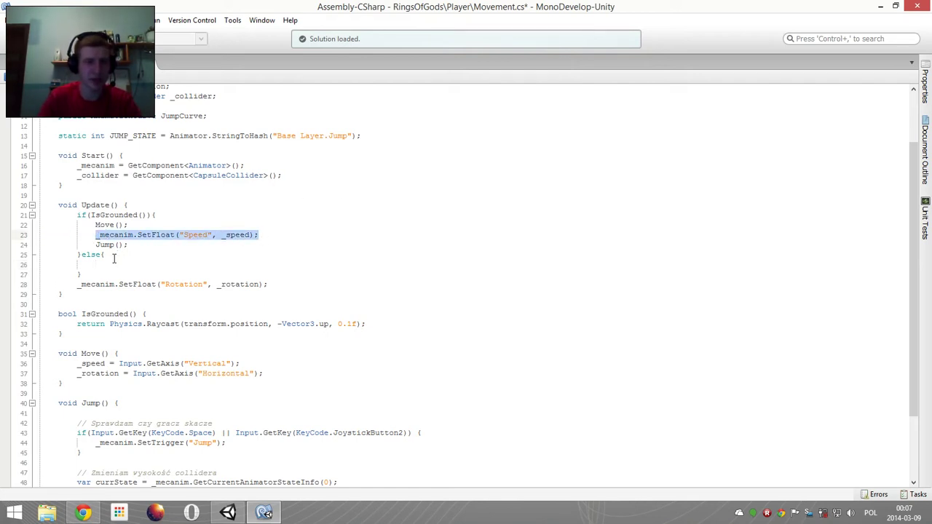
click(113, 264)
key(ctrl+v)
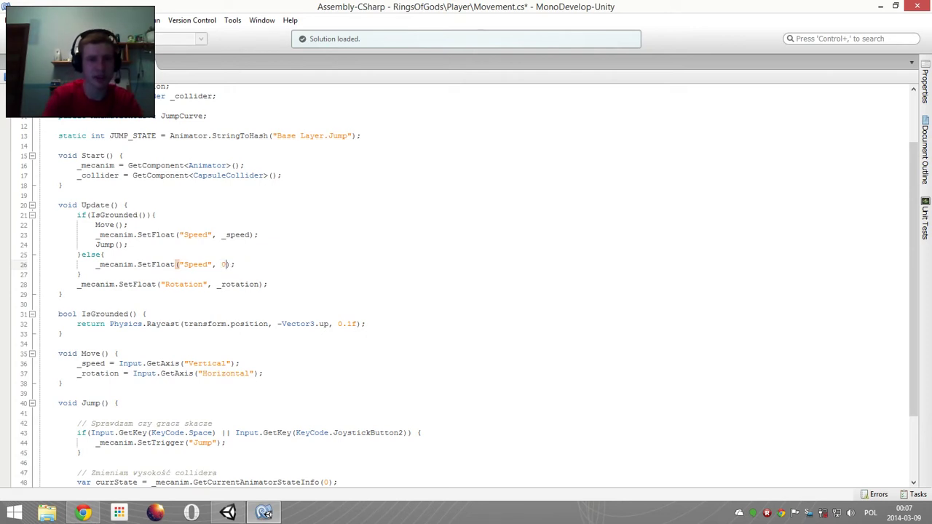
key(ctrl+s)
click(224, 514)
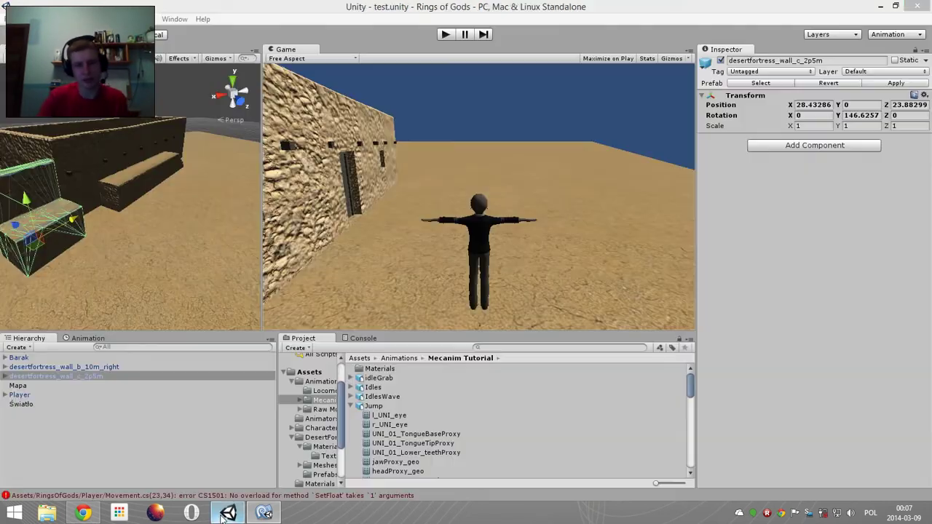
- Run the character across the sand and up the steps beside the fortress wall
click(445, 34)
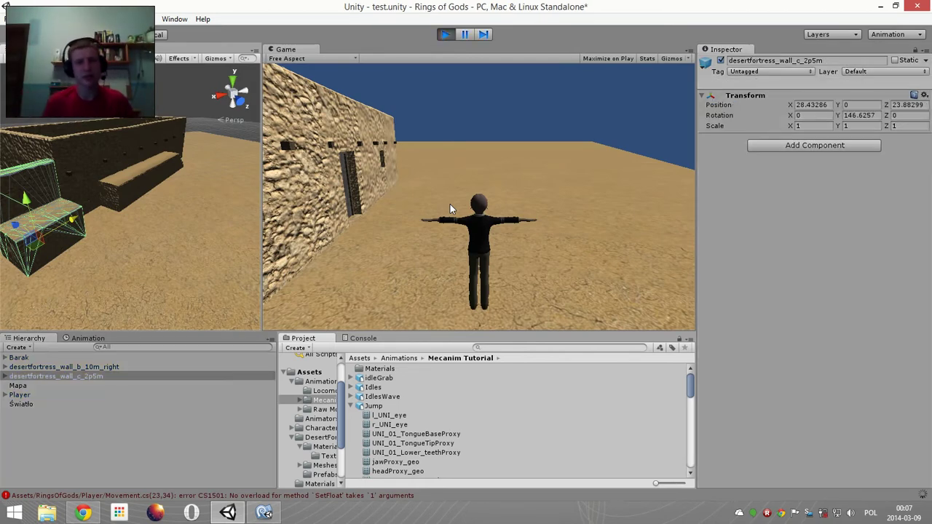
key(w)
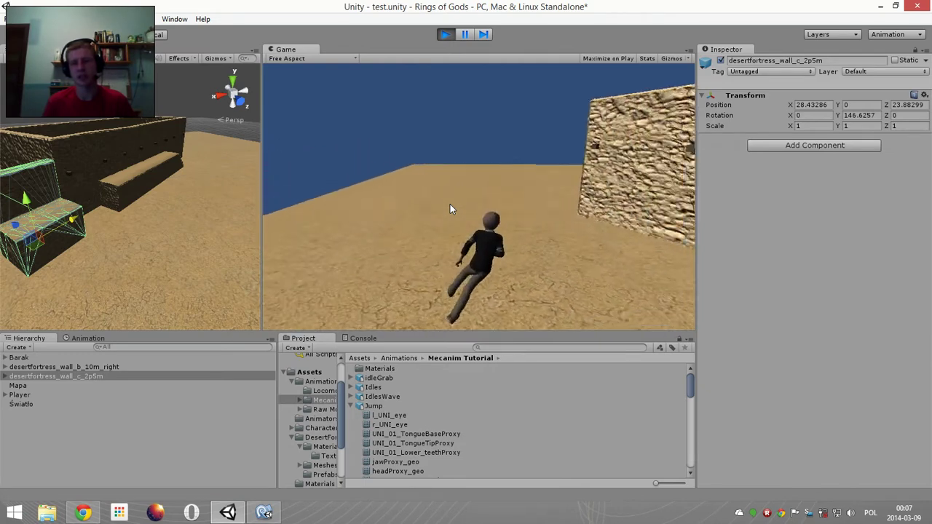
key(space)
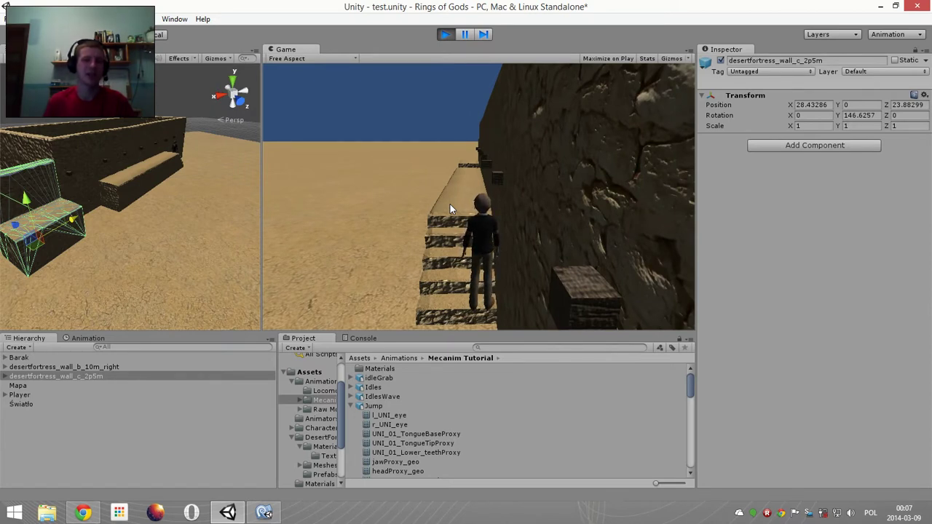
- Stop play mode and change the Physics.Raycast distance from 0.1f to 0.5f, then save
click(445, 34)
key(alt+Tab)
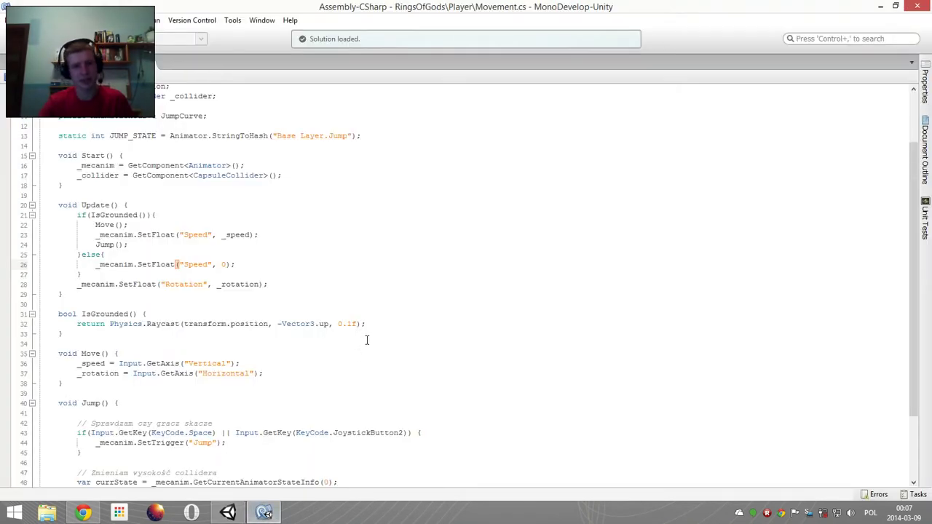
key(Delete)
text(5)
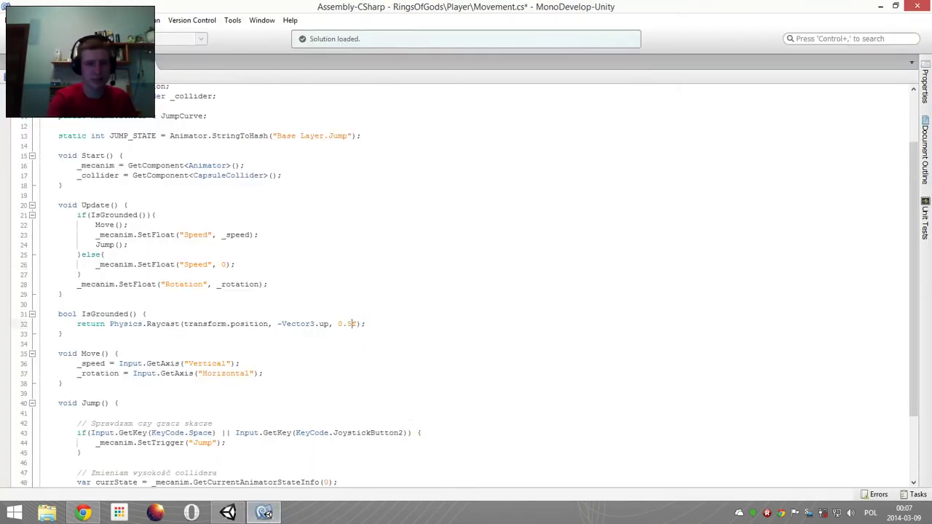
key(ctrl+s)
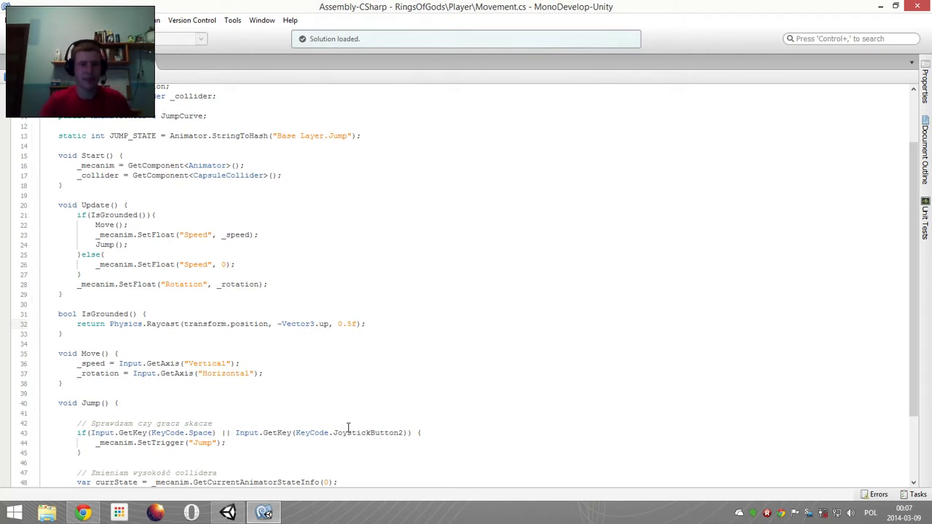
key(alt+Tab)
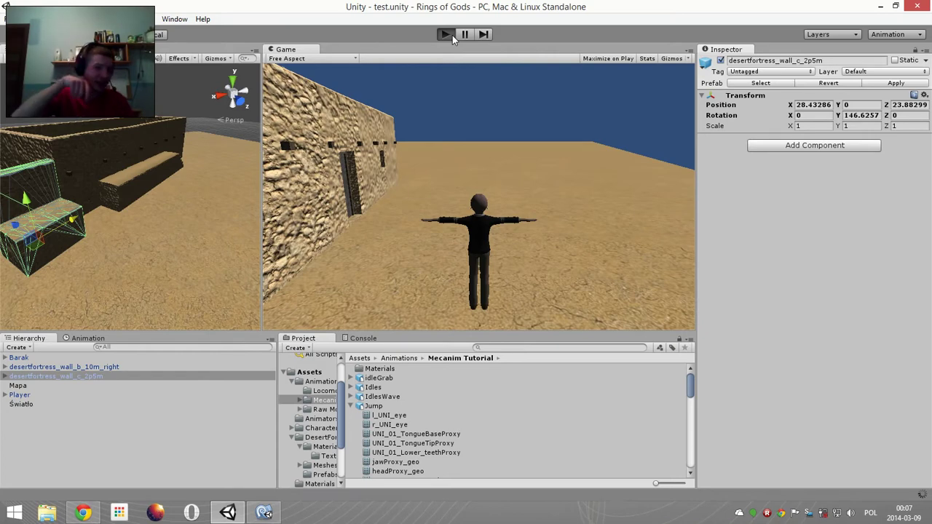
- Play-test the character with the 0.5f ground check, then stop and return to Movement.cs
click(445, 34)
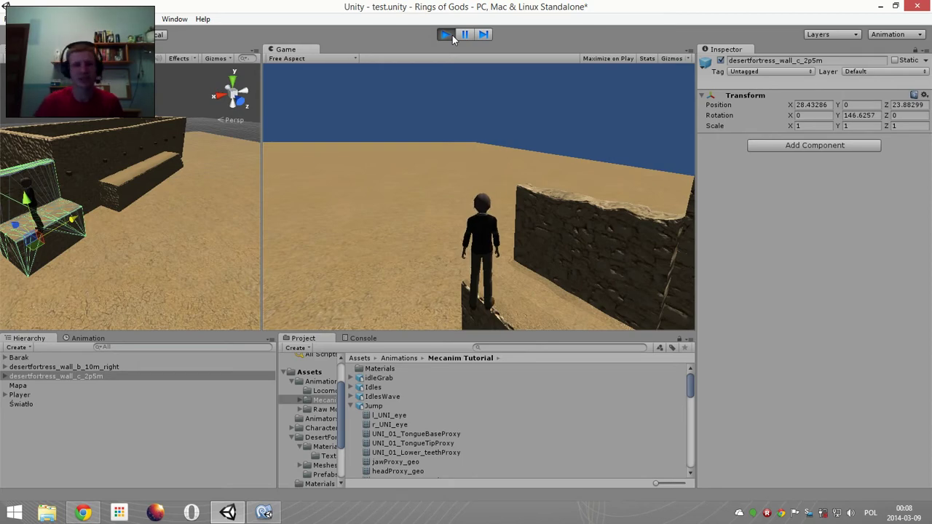
click(443, 35)
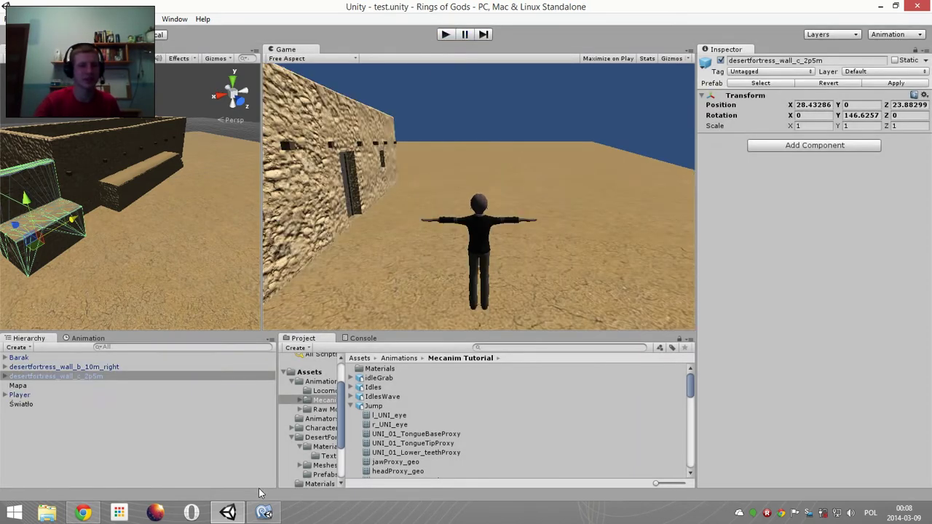
click(264, 512)
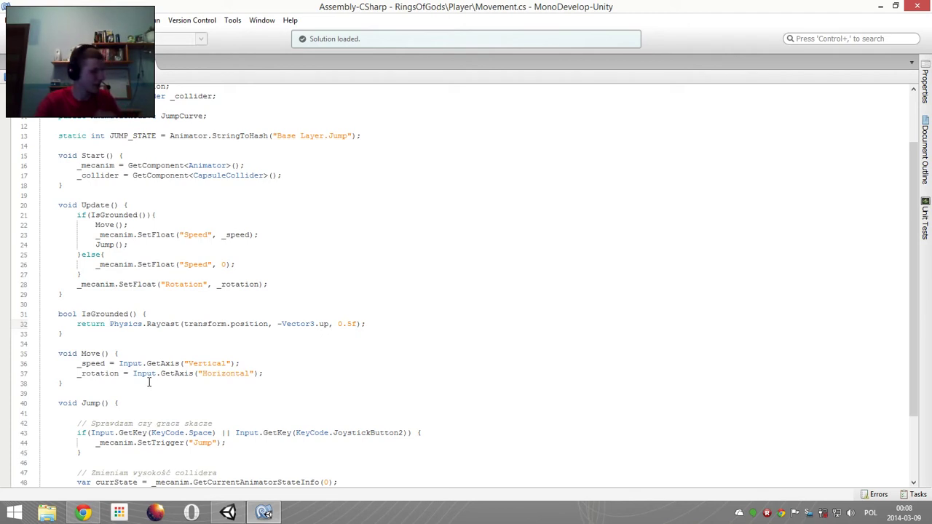
- Leave the raycast line unedited and return to the Unity editor's Game view
click(109, 323)
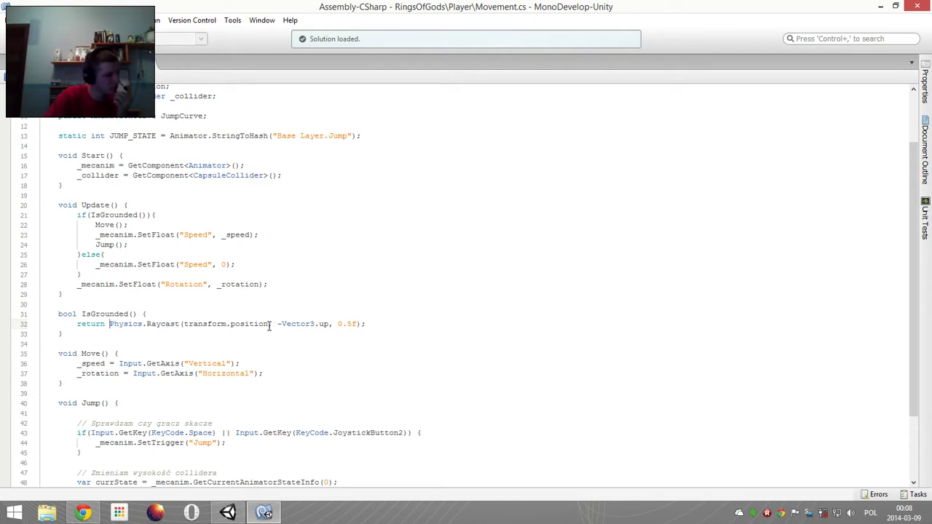
click(227, 512)
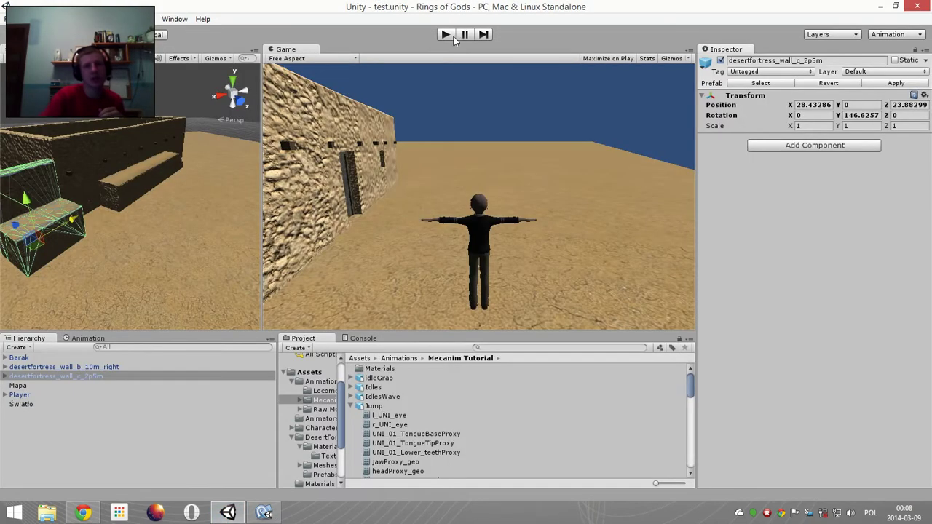
scroll(141, 248, down, 2)
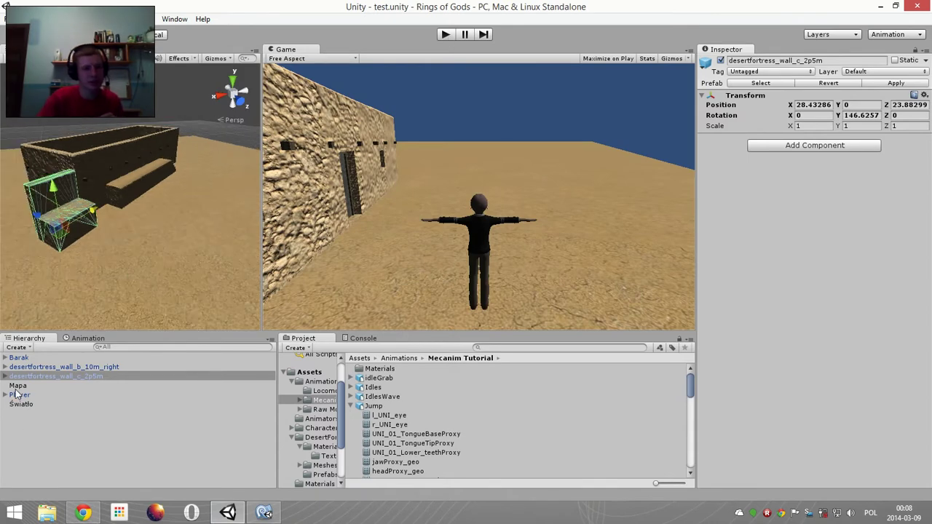
- Select the Camera under Player and frame it in the Scene view
click(17, 394)
scroll(49, 312, down, 1)
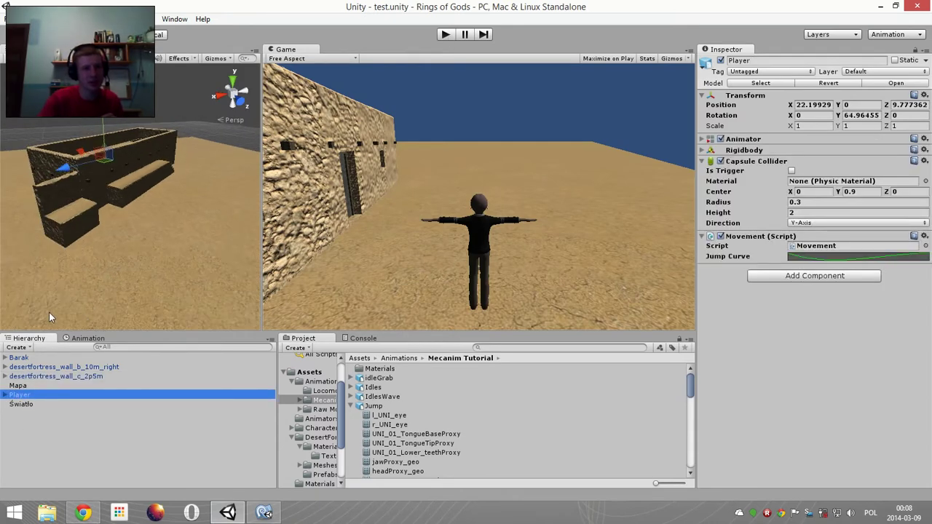
click(6, 396)
click(40, 406)
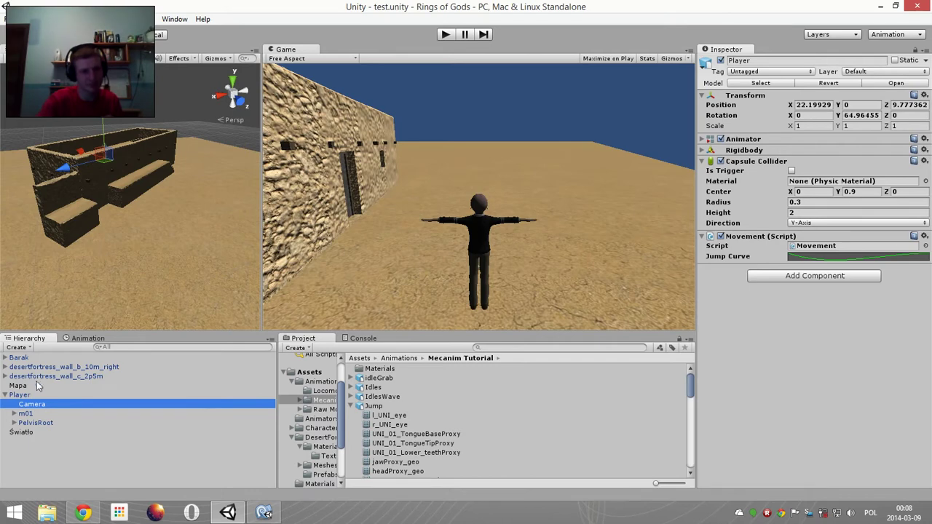
double_click(40, 405)
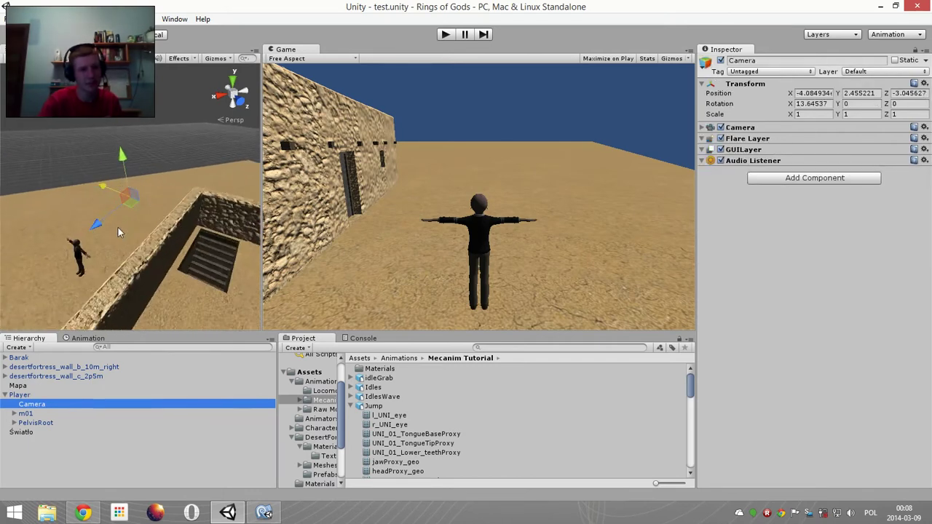
alt+drag(118, 227, 708, 144)
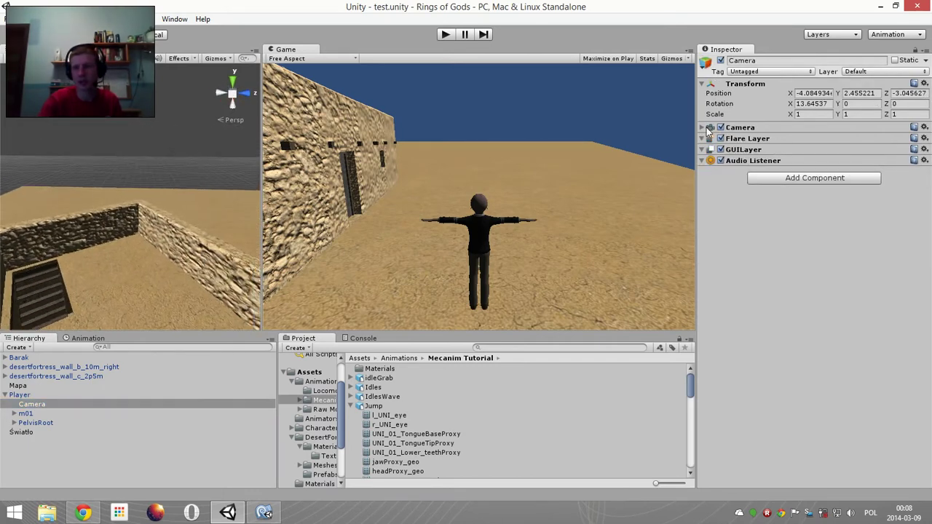
scroll(33, 303, down, 2)
scroll(33, 271, down, 2)
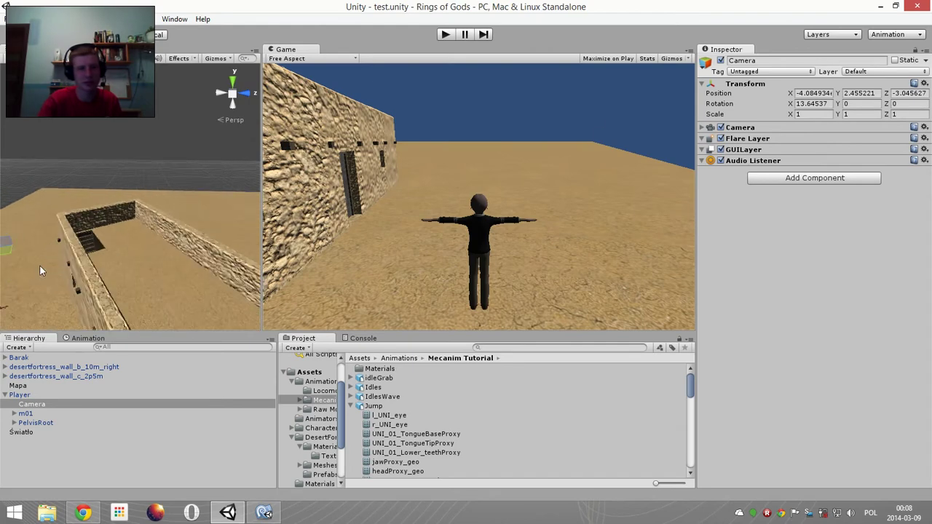
scroll(145, 247, down, 2)
scroll(174, 228, down, 1)
- Move the camera higher and farther back, tilt it down to 20.63°, and start play mode
drag(175, 228, 121, 202)
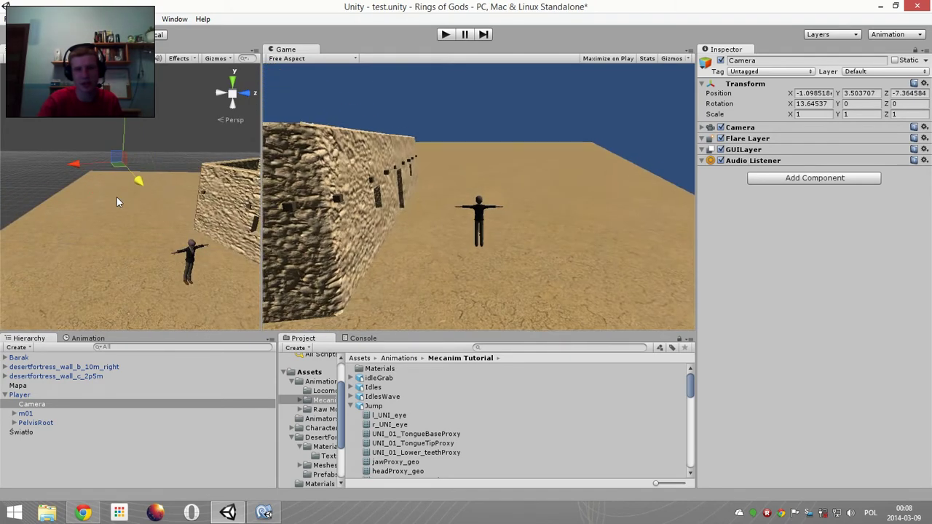
key(e)
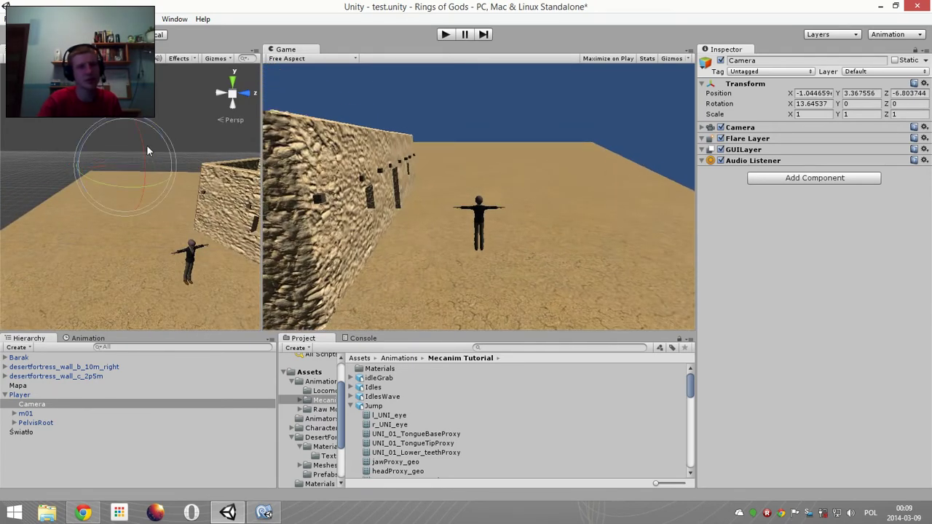
drag(142, 146, 114, 200)
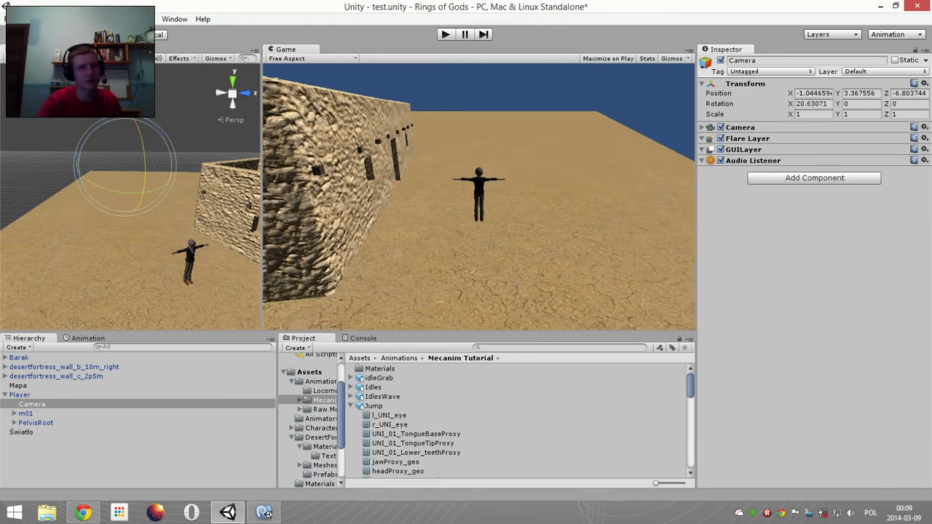
key(w)
drag(128, 145, 124, 137)
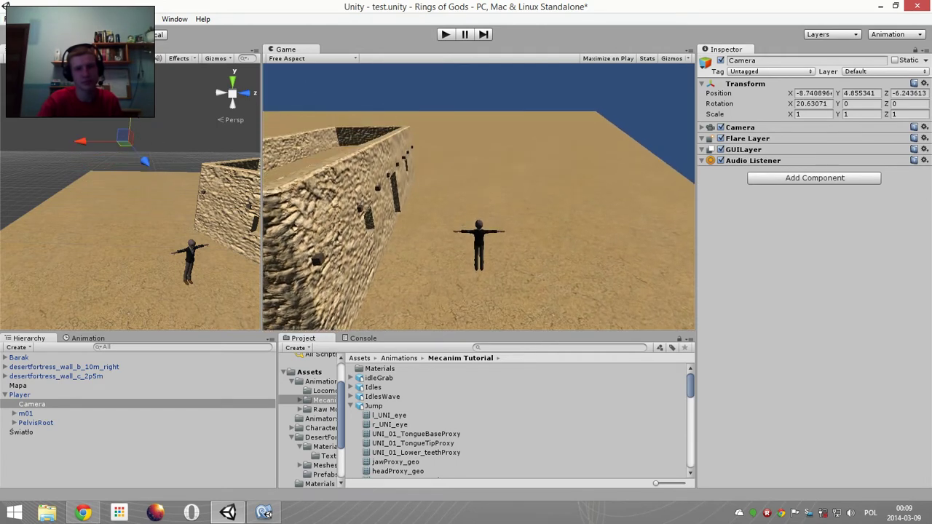
click(454, 34)
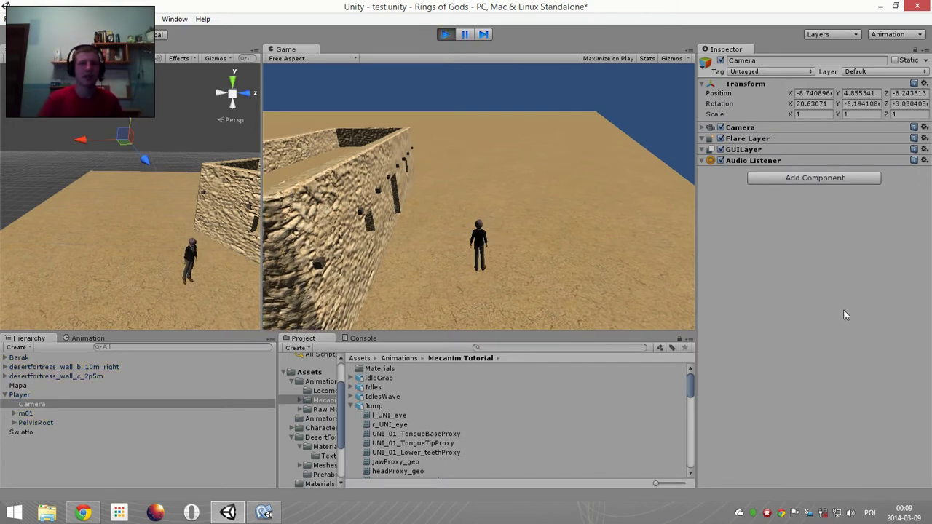
- Walk the character forward from the new camera view, then stop play and reopen Movement.cs
key(w)
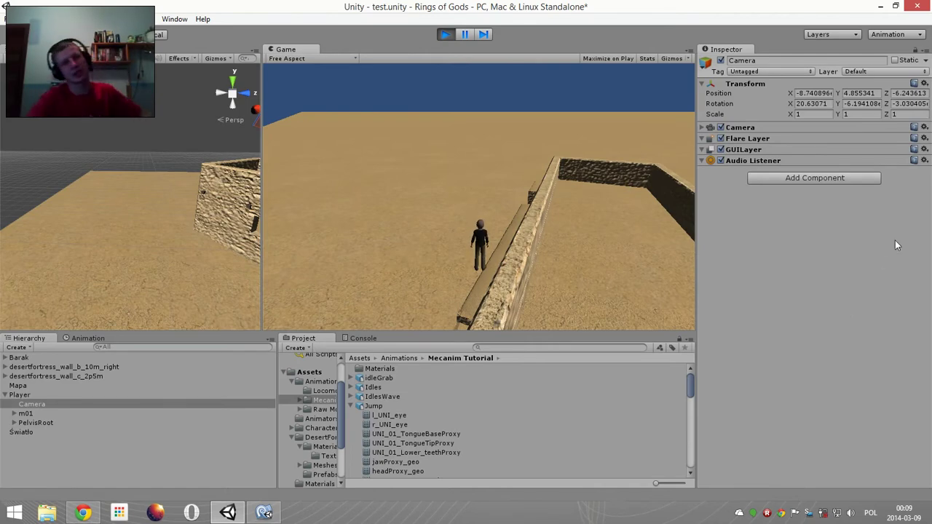
click(445, 34)
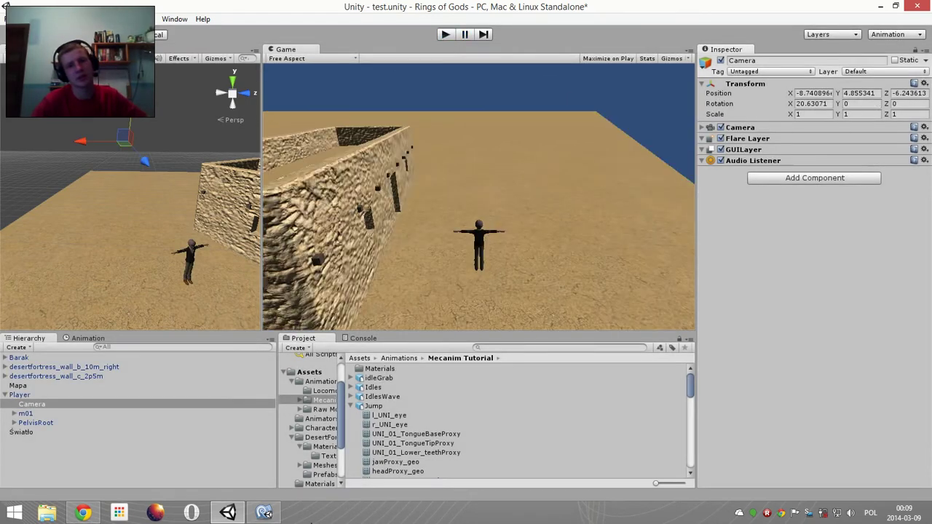
click(264, 512)
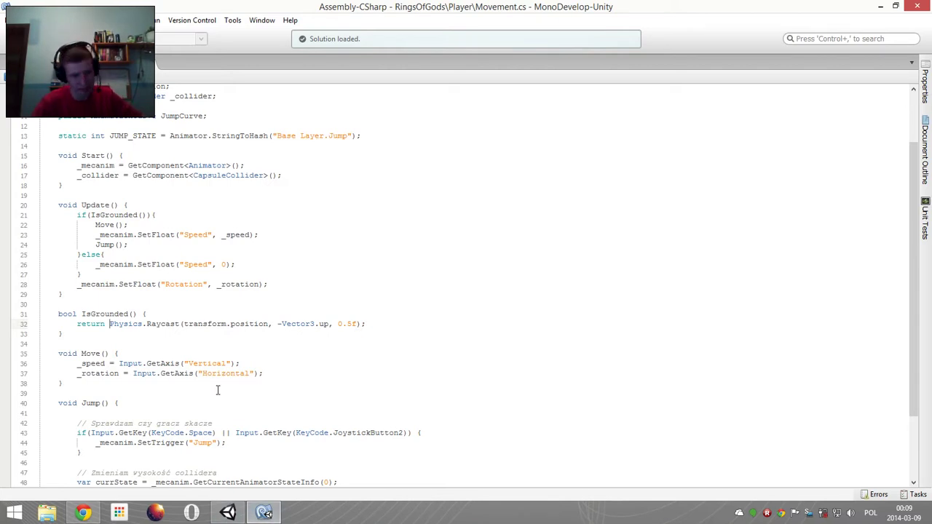
- Start a private bool field declaration on a new line after the _collider field
scroll(214, 383, up, 2)
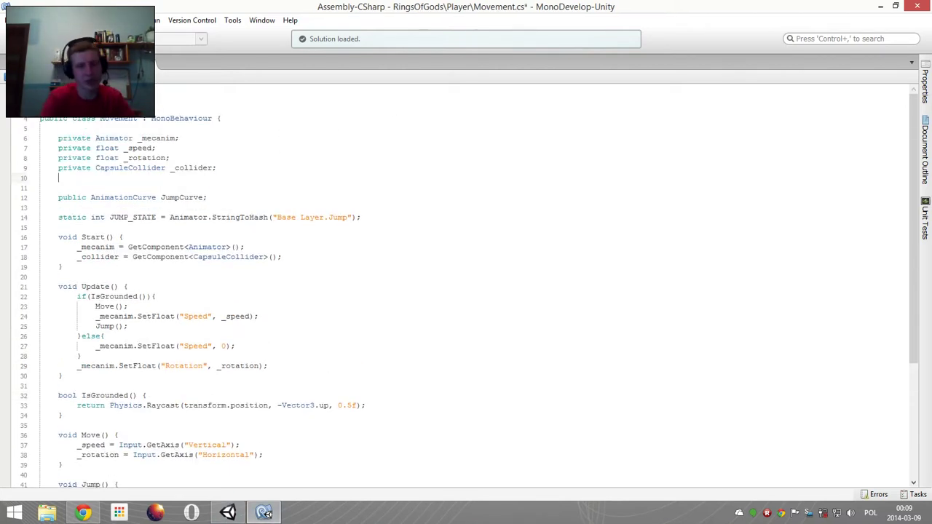
key(Return)
text(private)
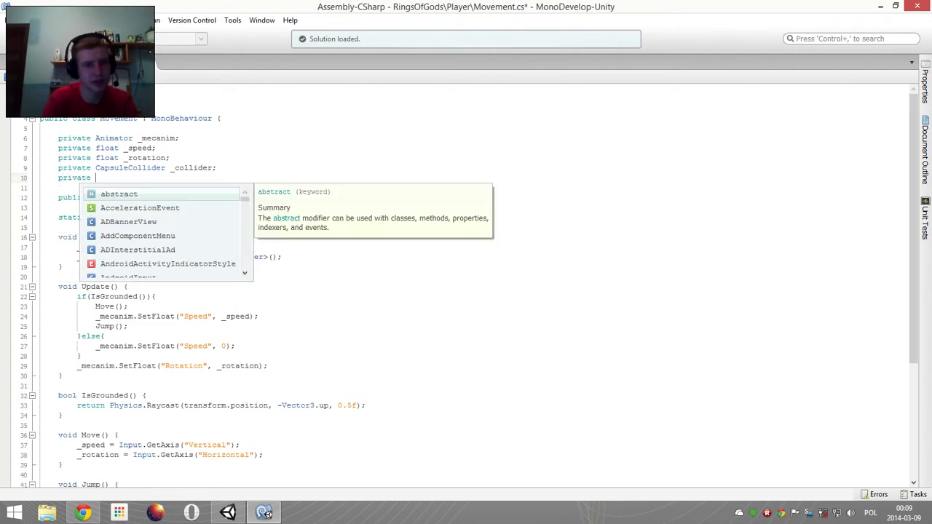
text( bool isGorunded();)
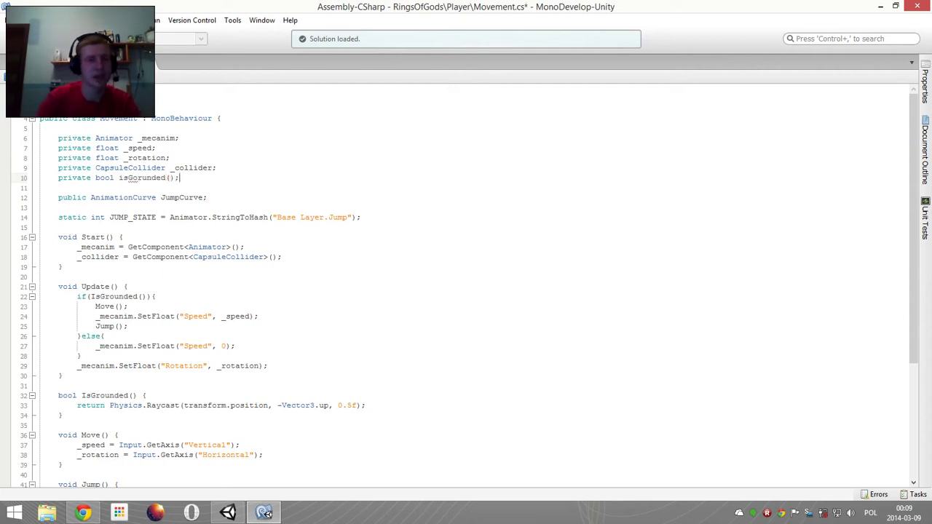
scroll(297, 267, down, 2)
scroll(266, 270, down, 4)
scroll(246, 262, up, 2)
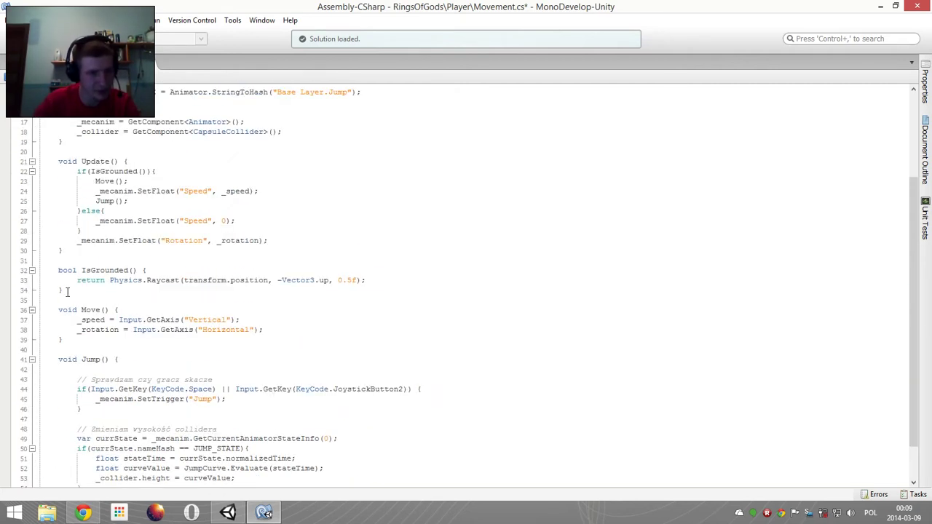
- Delete the IsGrounded() method and make Update check _isGrounded instead
drag(66, 291, 40, 270)
key(Delete)
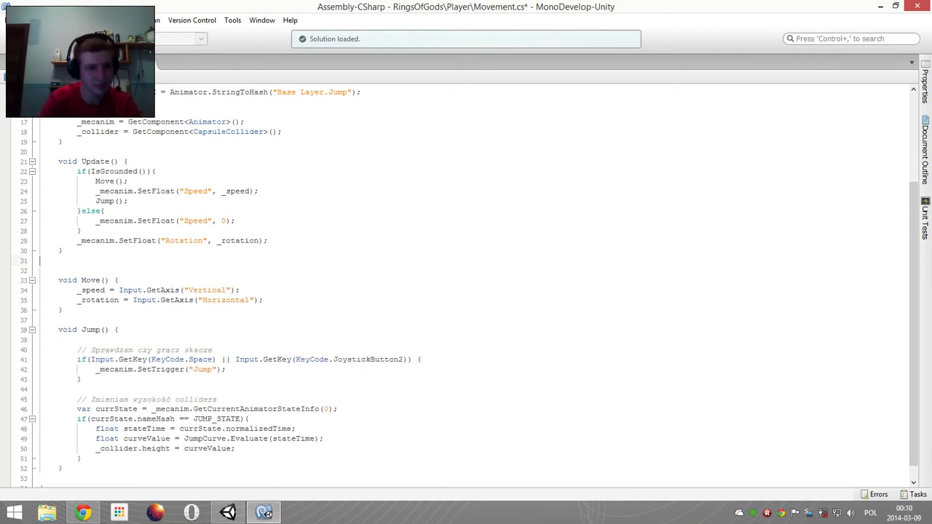
key(BackSpace)
scroll(202, 312, up, 2)
scroll(221, 311, up, 3)
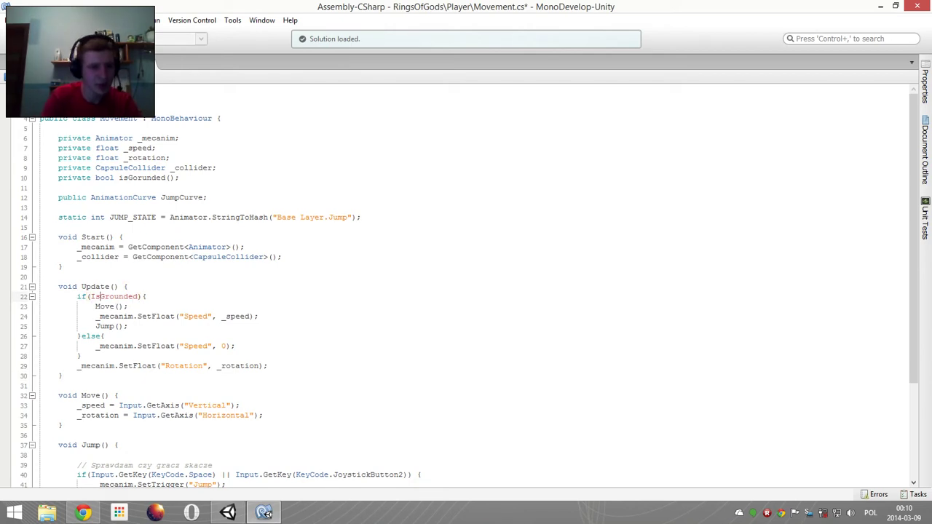
text(_)
scroll(204, 375, down, 3)
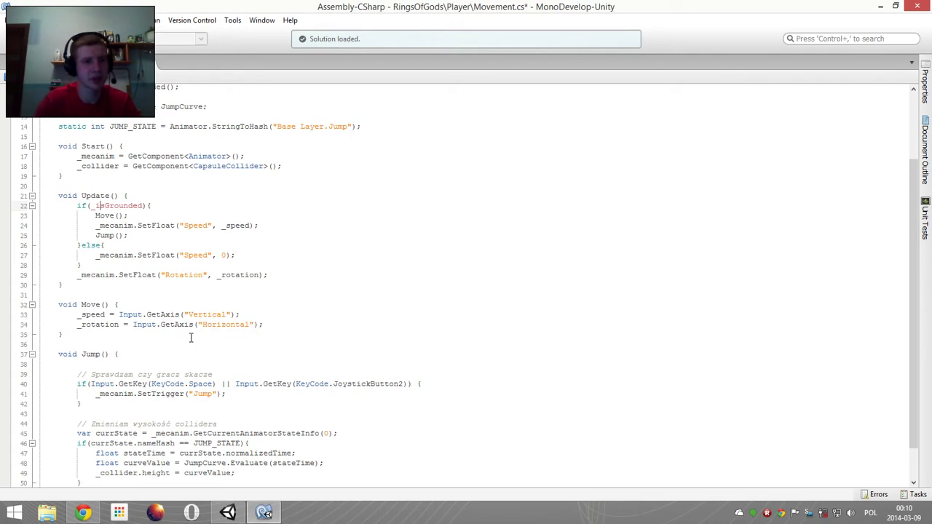
scroll(191, 336, up, 3)
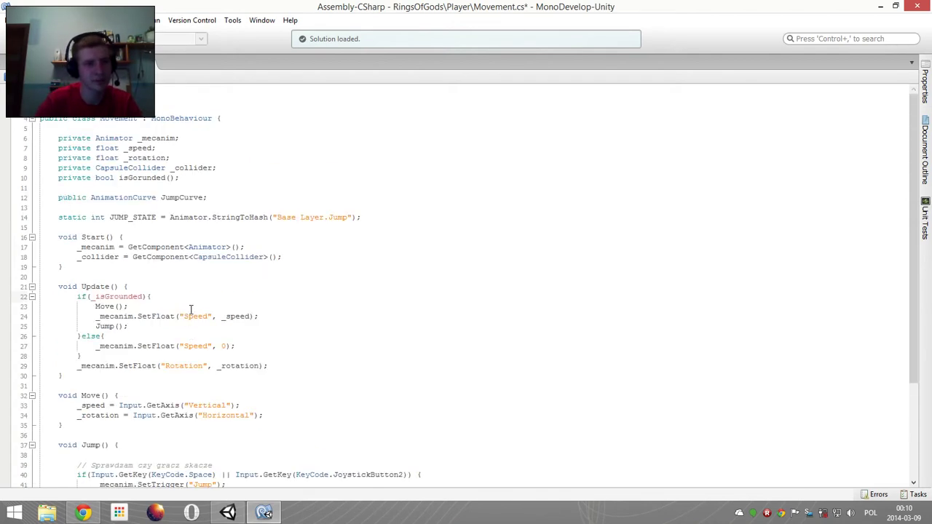
click(181, 186)
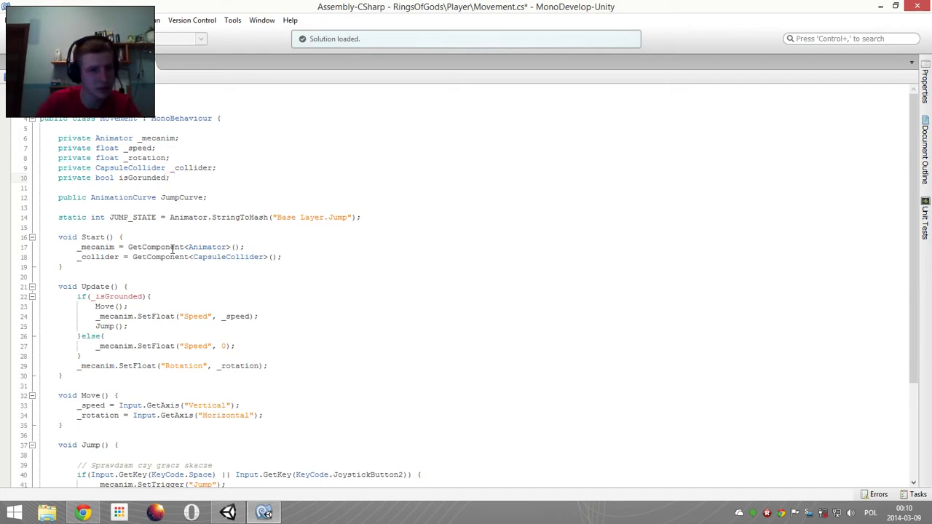
scroll(192, 245, down, 3)
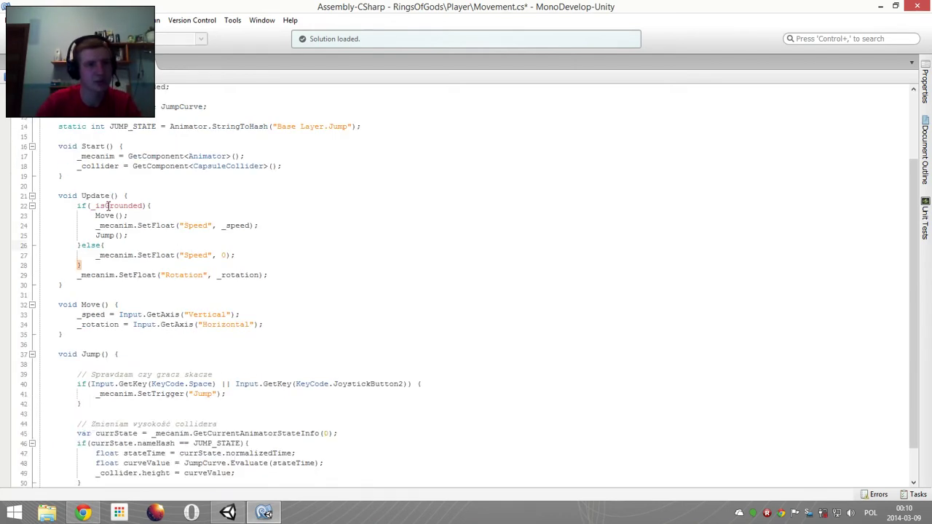
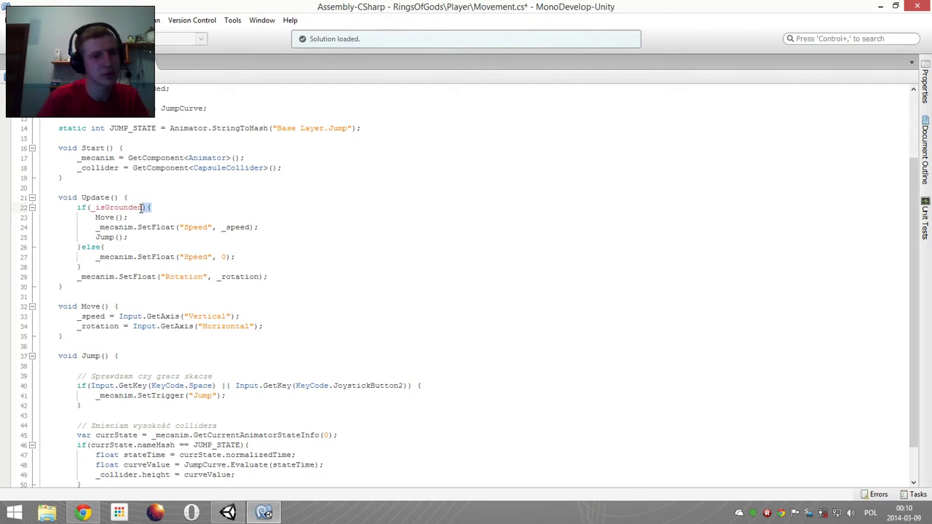
- Save Movement.cs
double_click(109, 209)
click(127, 129)
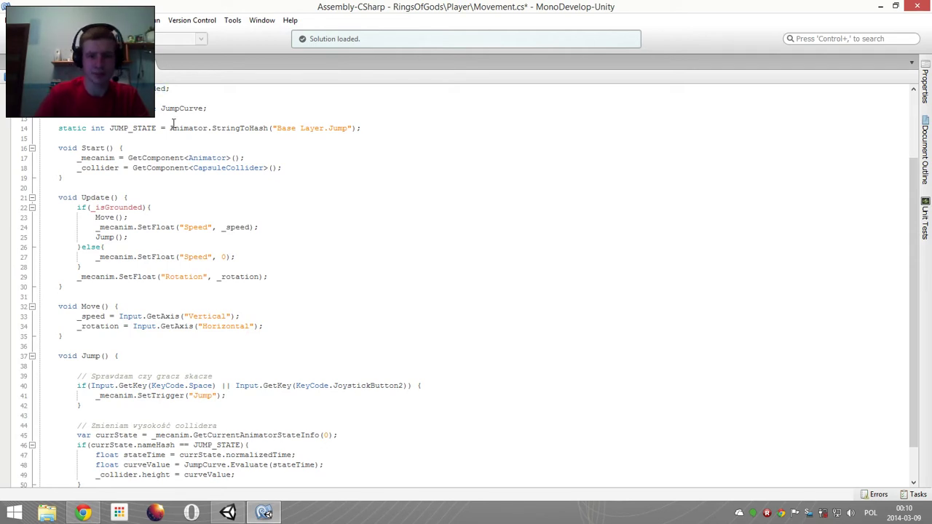
key(ctrl+s)
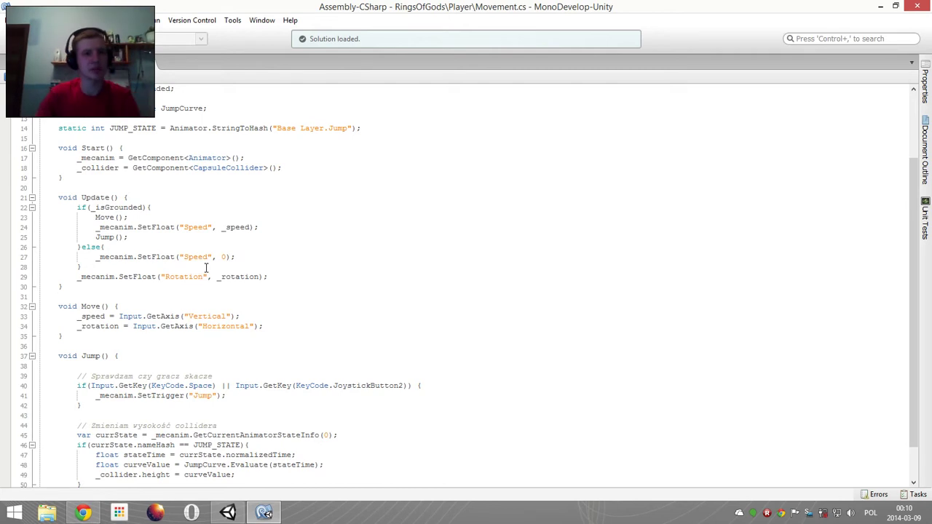
- Start a new void OnColliderEnter method on a fresh line after the Jump method
scroll(202, 291, down, 2)
click(88, 452)
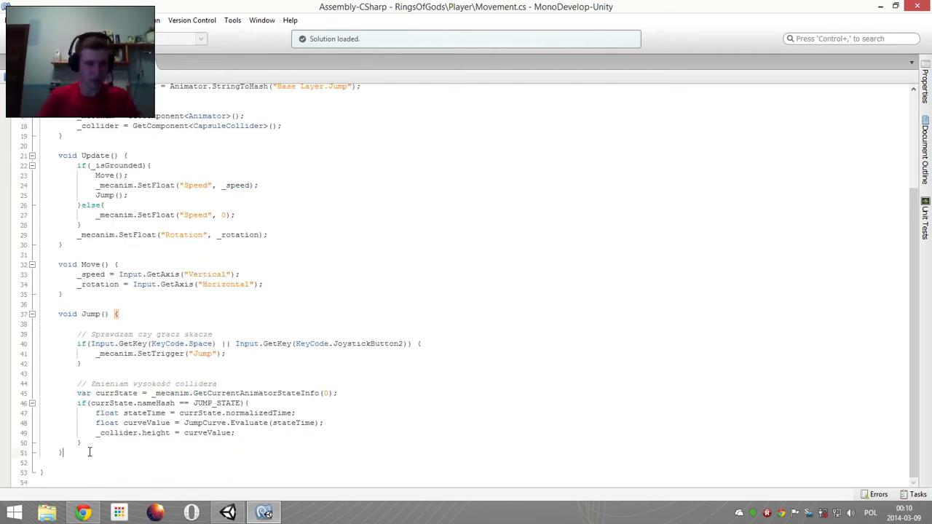
key(Return)
key(Return)
text(vo)
key(Return)
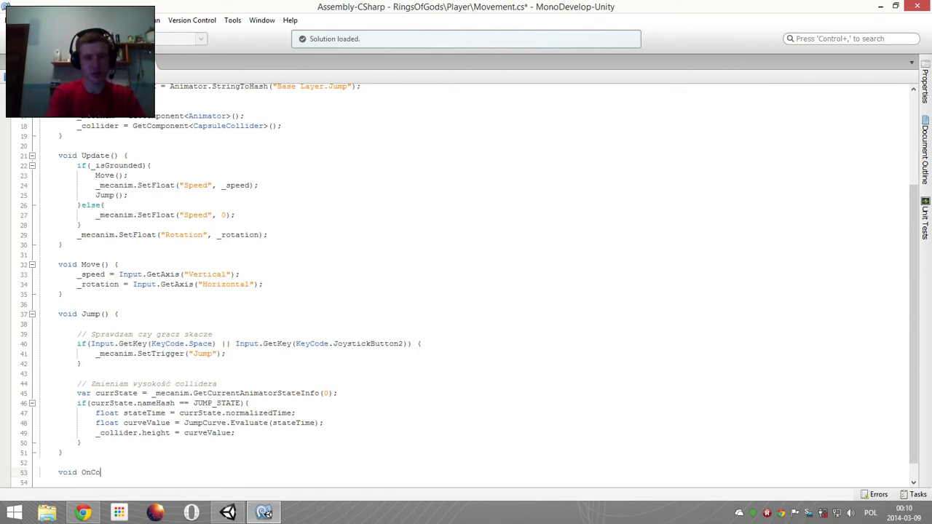
text(lli)
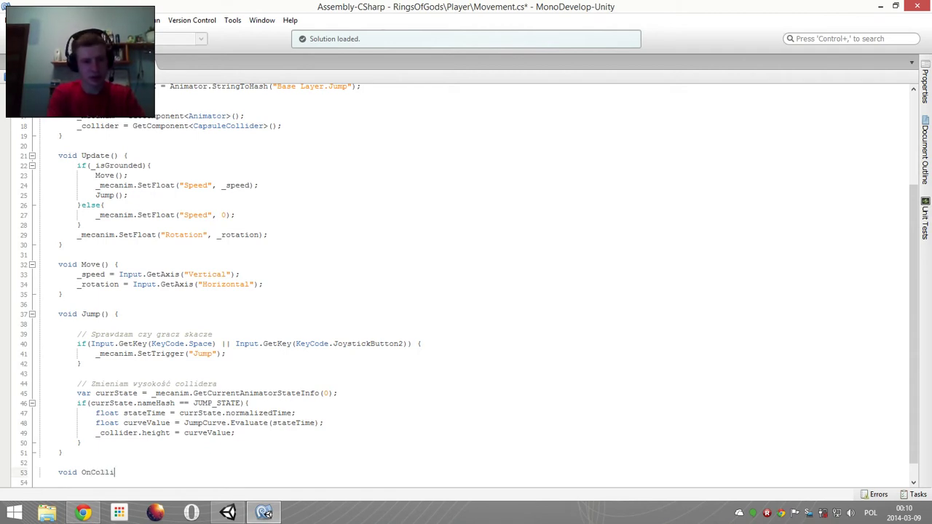
text(derEnd)
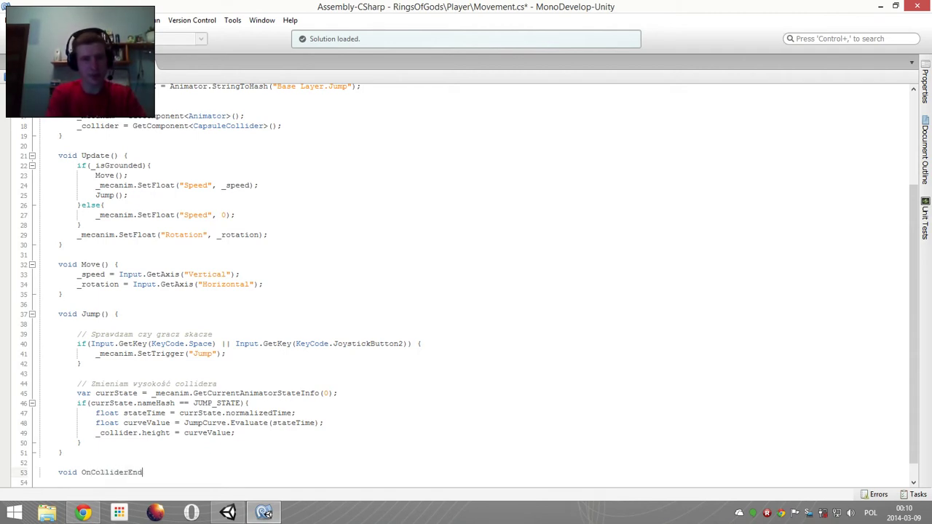
key(BackSpace)
text(nter)
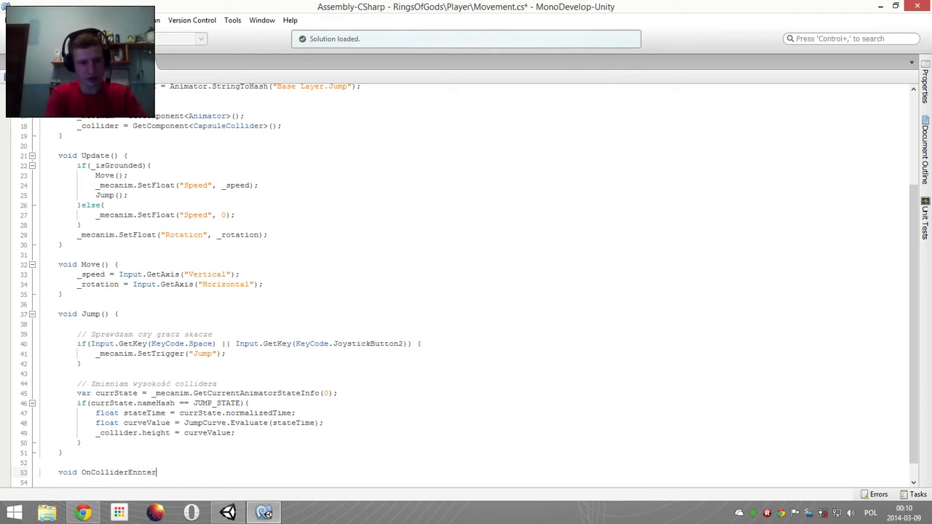
key(BackSpace)
key(BackSpace)
key(BackSpace)
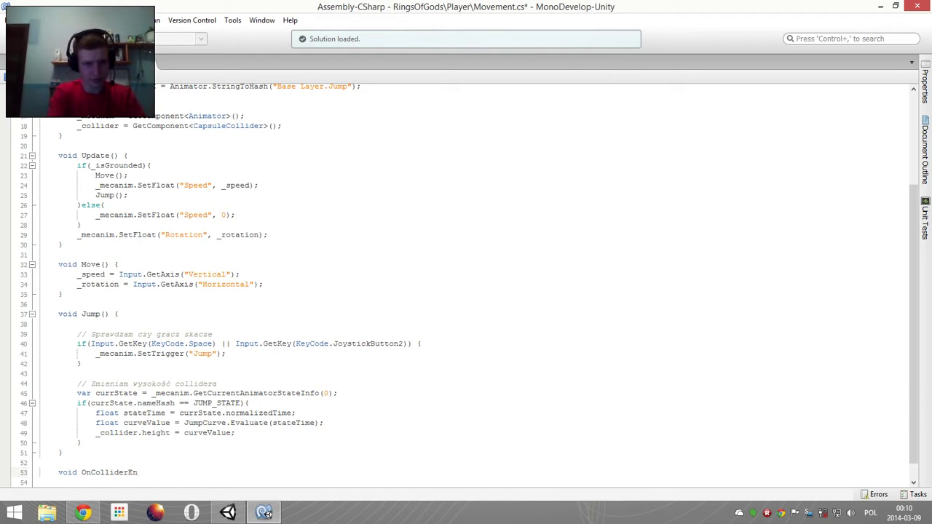
- Complete the signature as OnColliderEnter(Collider col) { and open an empty body
text(r())
key(BackSpace)
text(Col)
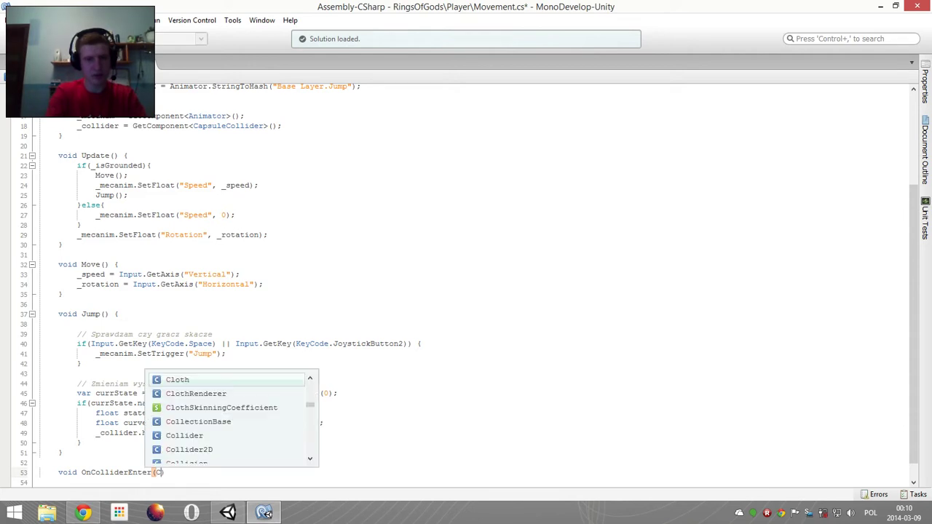
text(lid)
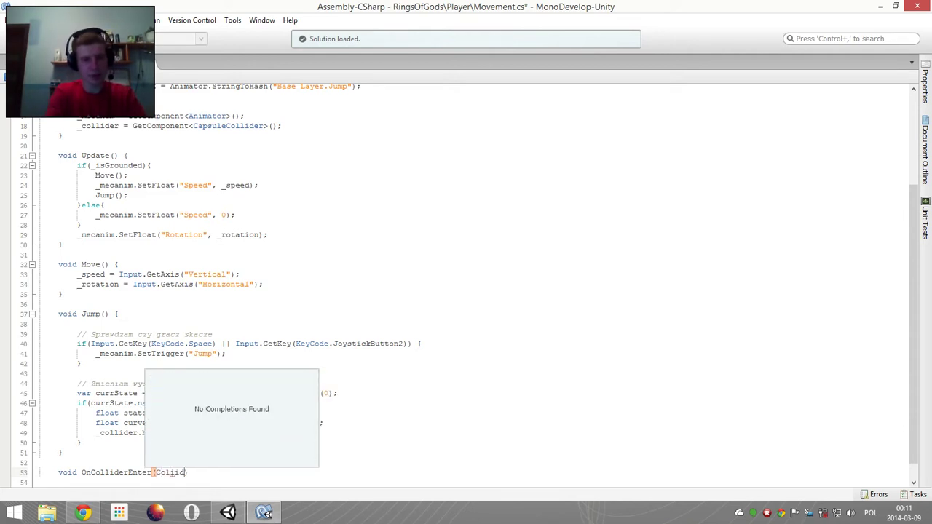
key(BackSpace)
key(Down)
key(space)
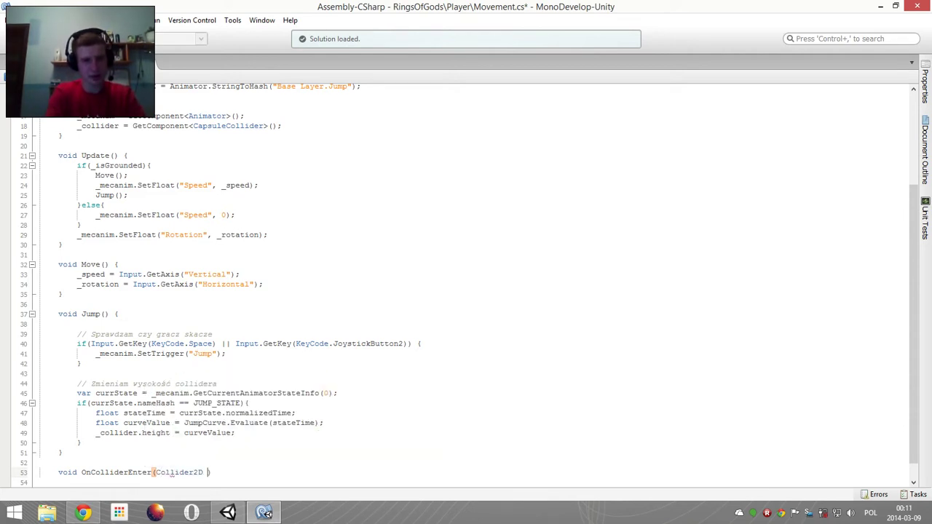
key(BackSpace)
key(BackSpace)
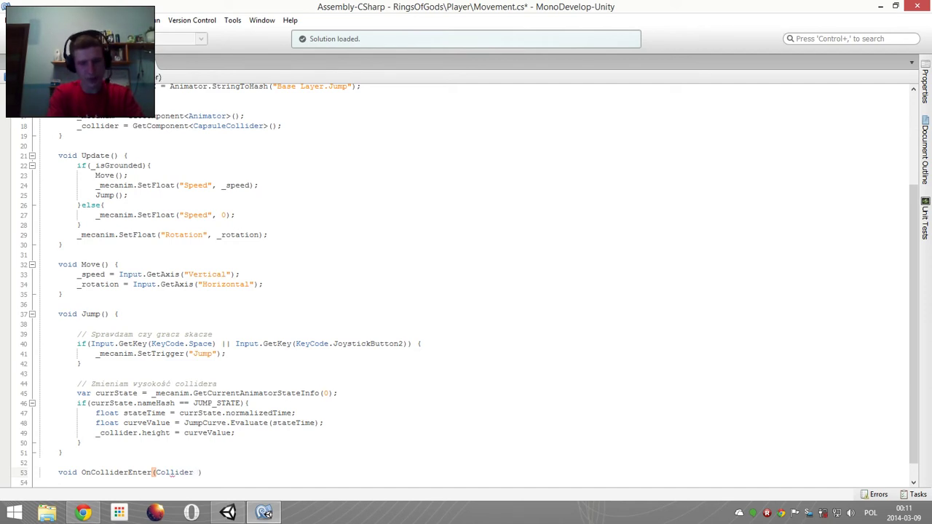
text(col) )
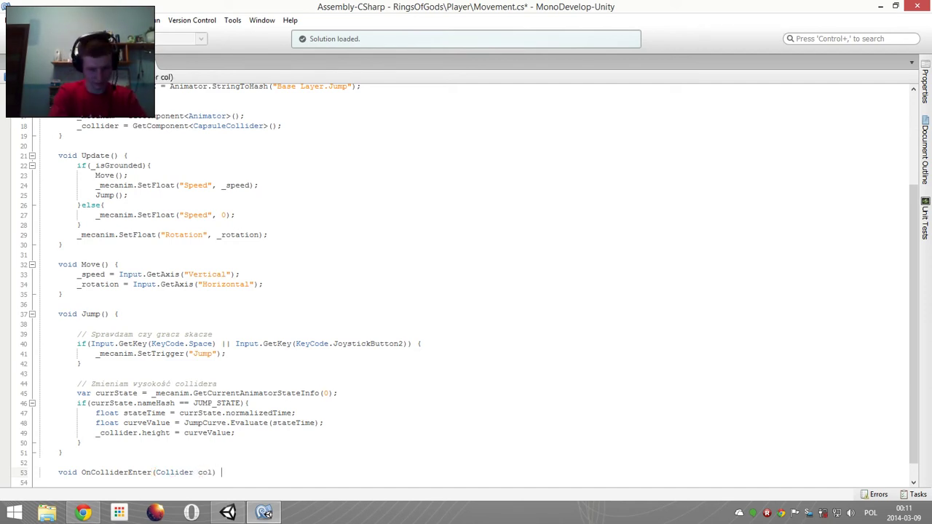
text({)
key(Return)
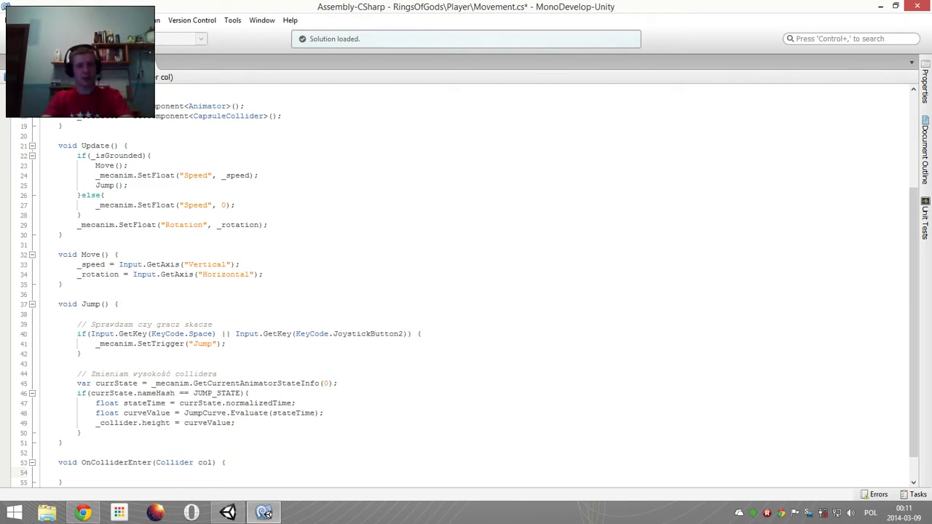
- Make the first OnColliderEnter method set _isGrounded = true
text(_is)
key(Return)
text(= )
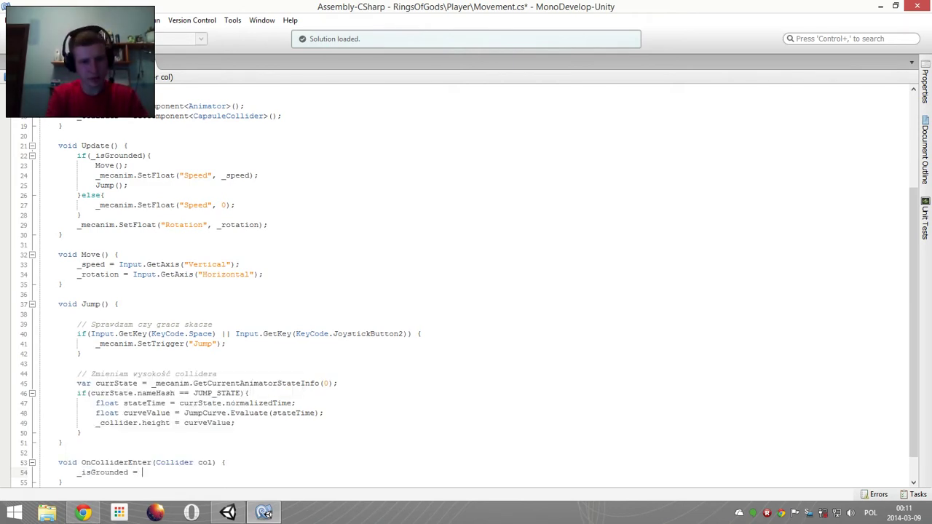
text(tr)
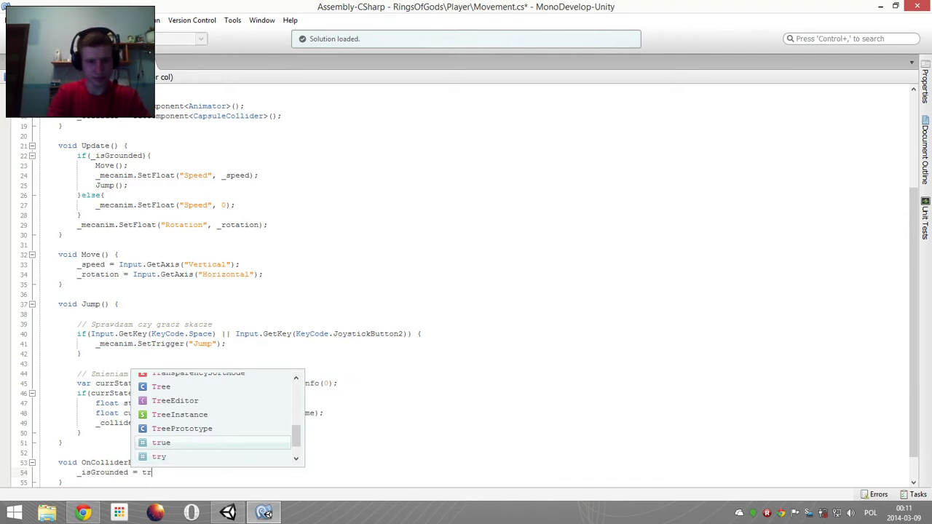
text(ue;)
key(Down)
key(Down)
key(Down)
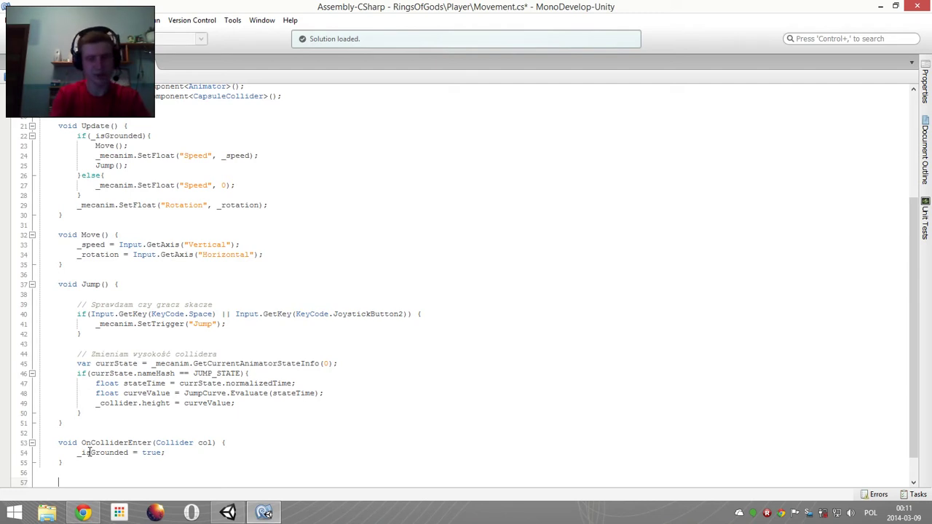
- Add another OnColliderEnter(Collider col) method that sets _isGrounded = false, and save
text(void OnCollid)
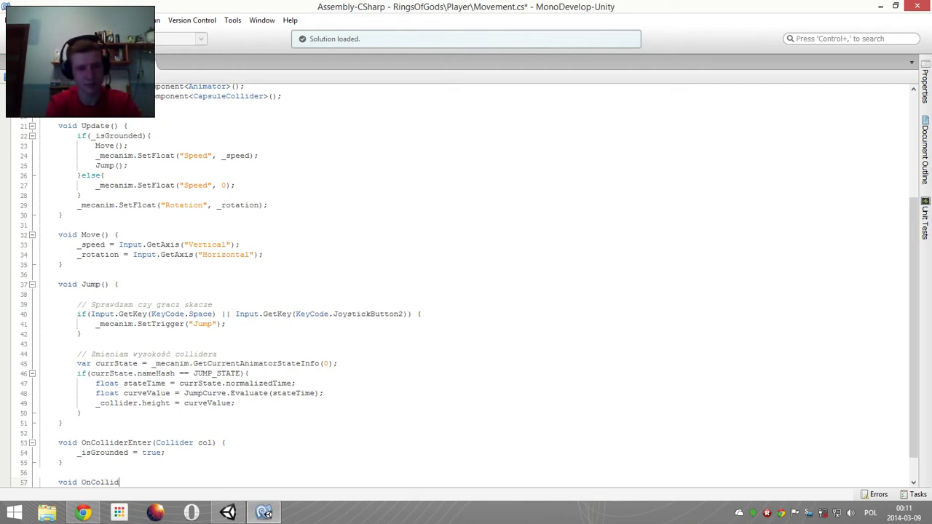
text(erEnte)
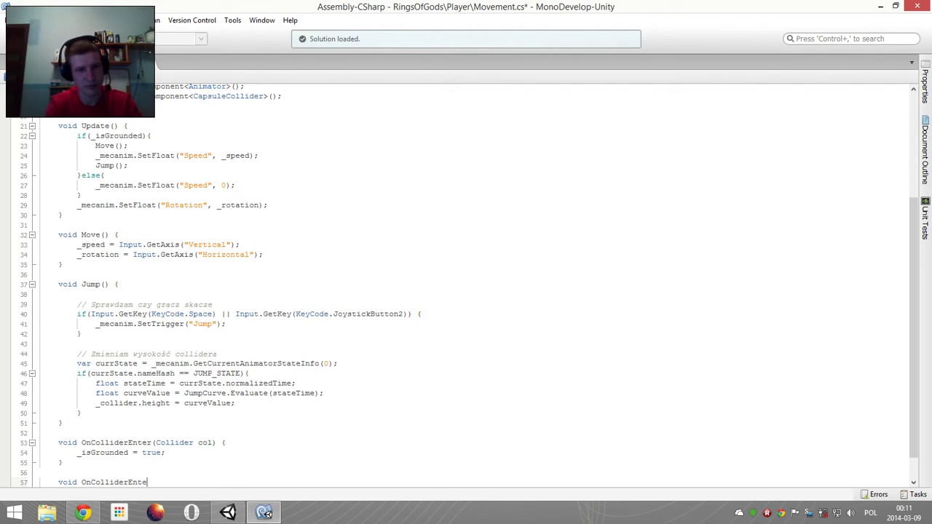
text(r(Colli)
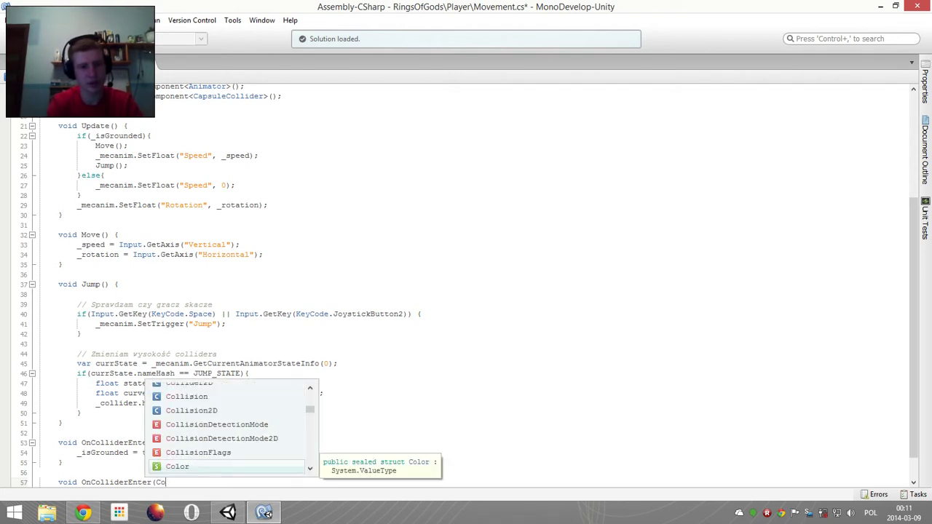
key(Return)
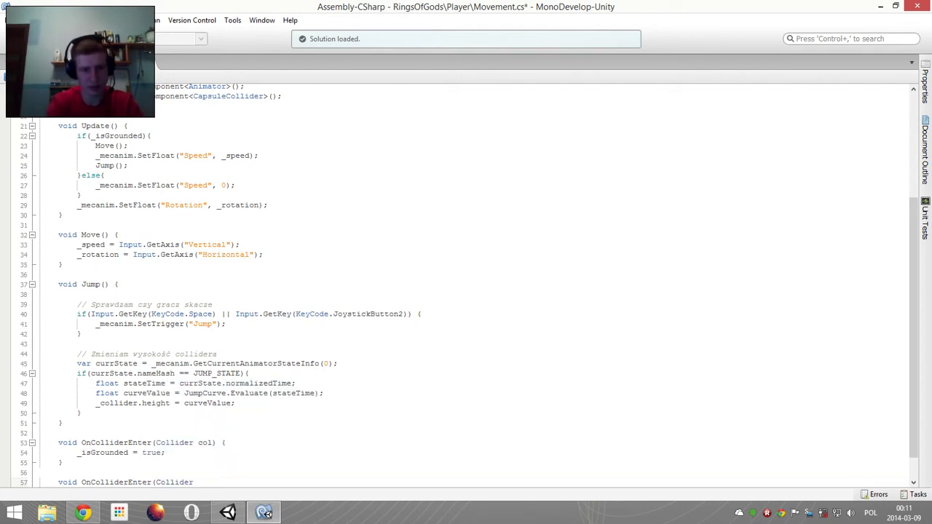
text( col) {)
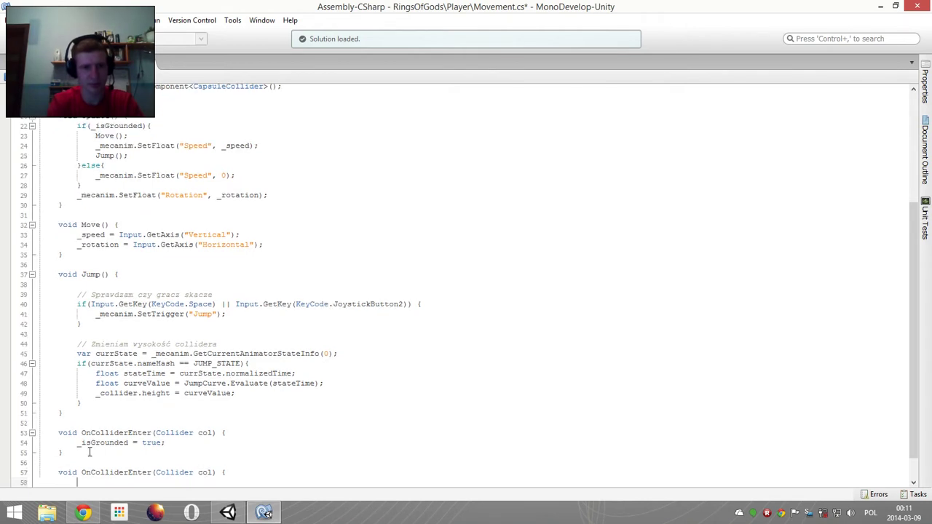
key(Return)
text(_is)
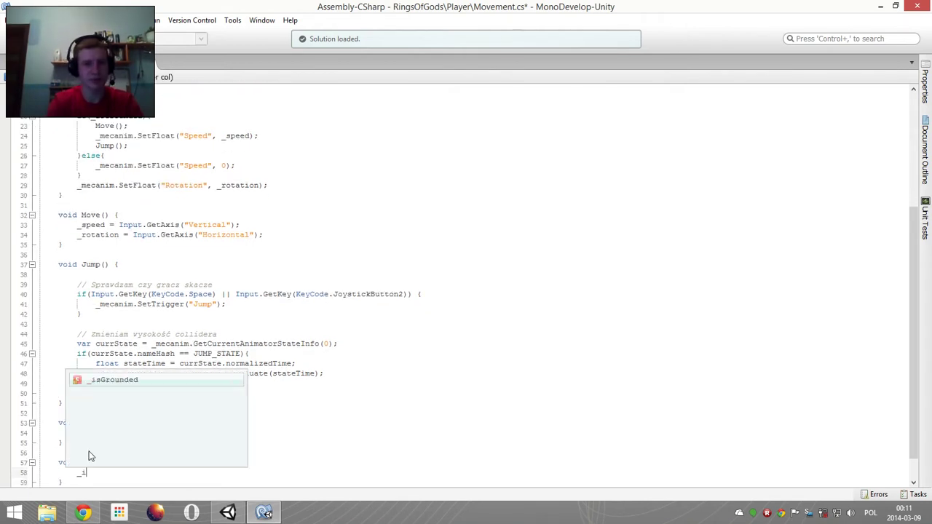
key(Return)
text(= false;)
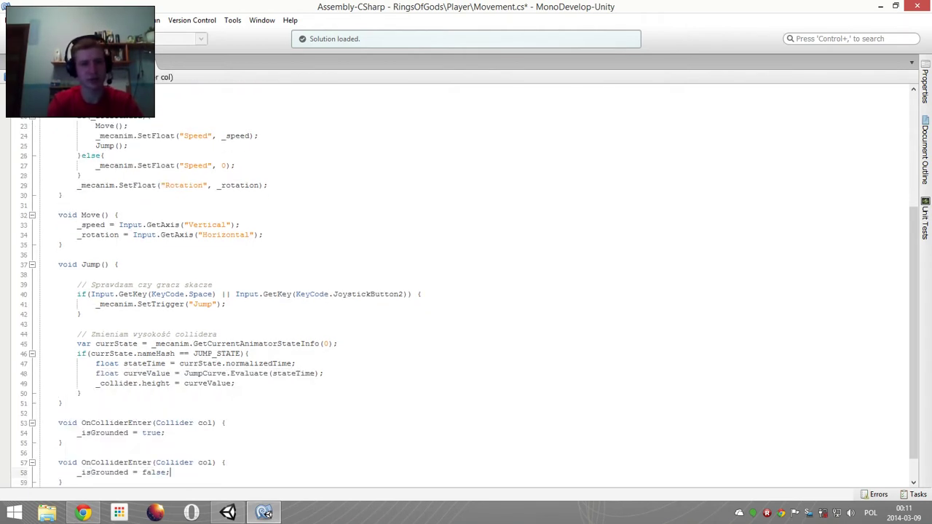
key(ctrl+s)
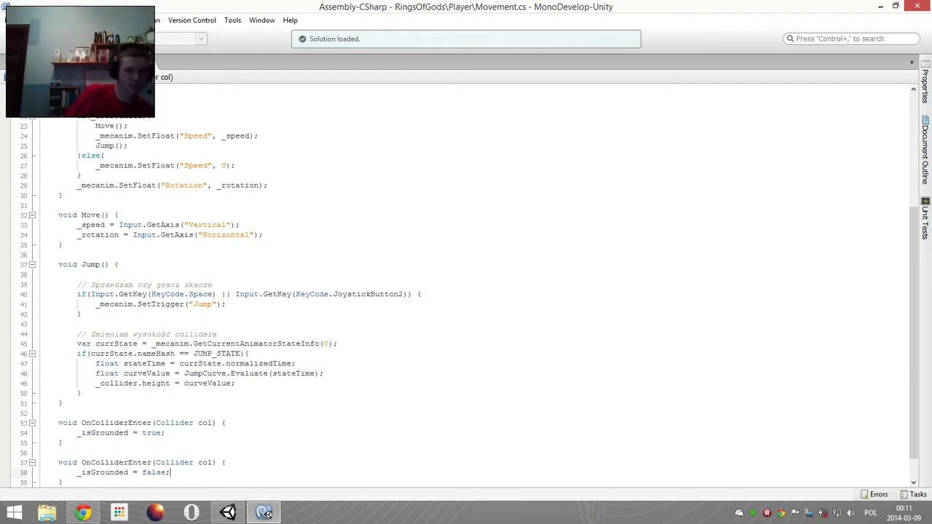
- Check Unity's Console for the CS0111 'OnColliderEnter already defined' error, then return to MonoDevelop
click(228, 513)
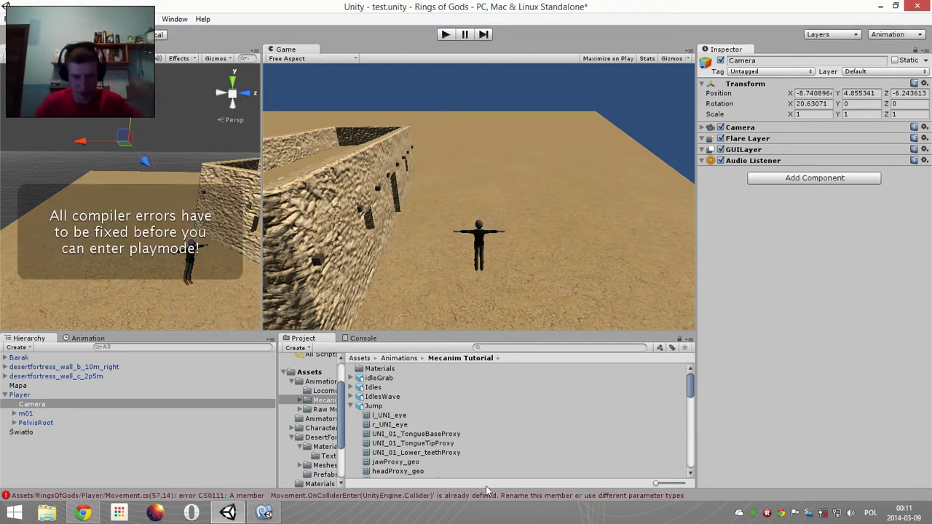
click(461, 495)
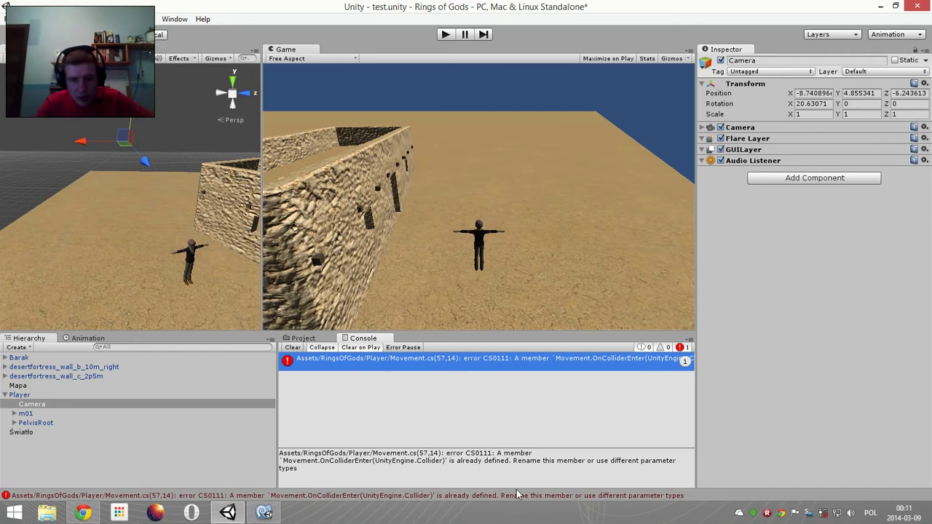
click(264, 512)
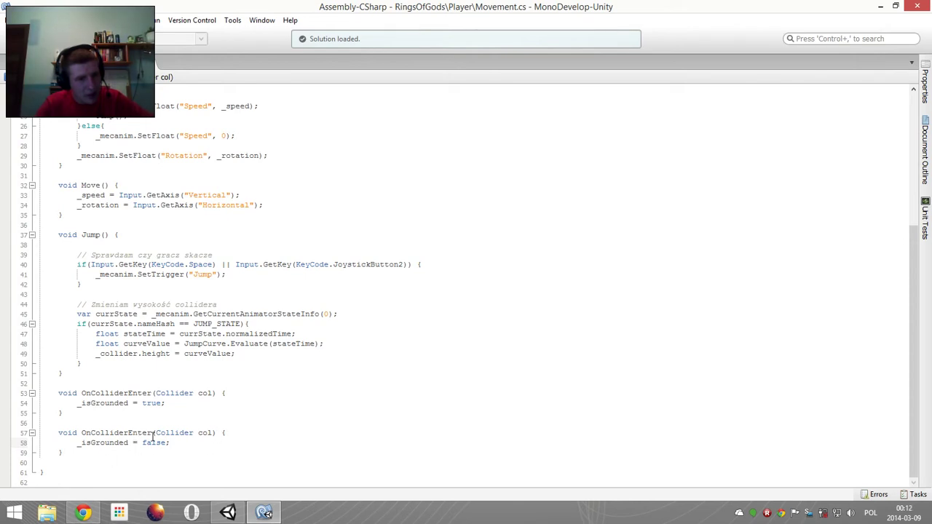
- Change 'Enter' to 'Exit' in the second method's name, making it OnColliderExit, then switch to Unity
drag(150, 433, 129, 433)
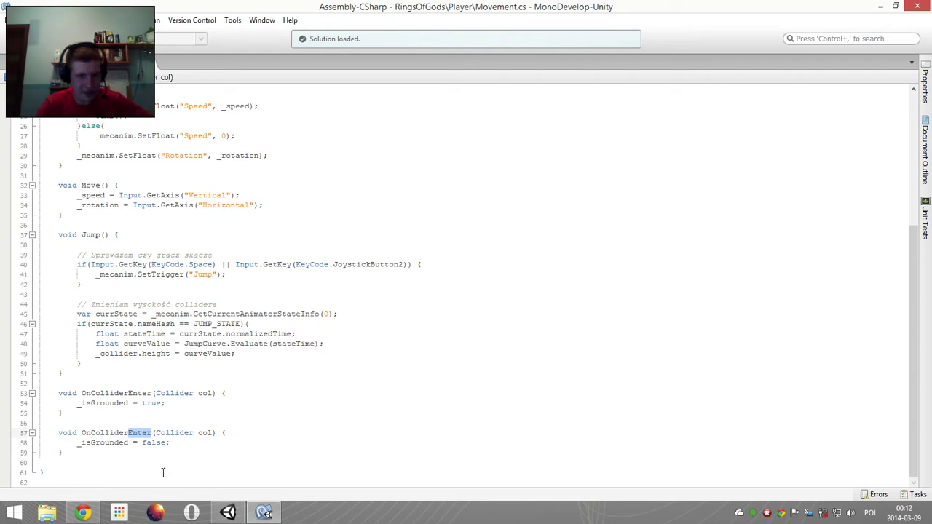
text(Exit)
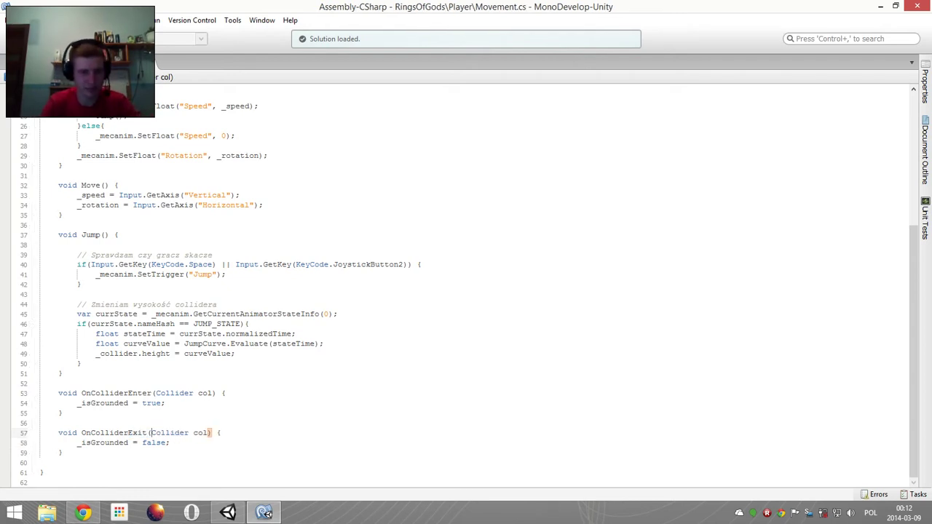
click(264, 514)
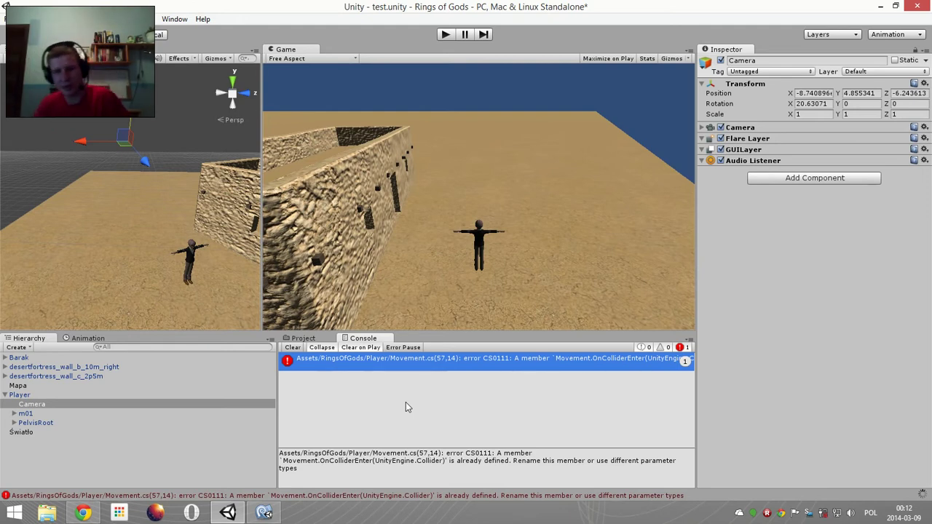
- Play the scene in Unity to test the character, then stop play mode
click(443, 34)
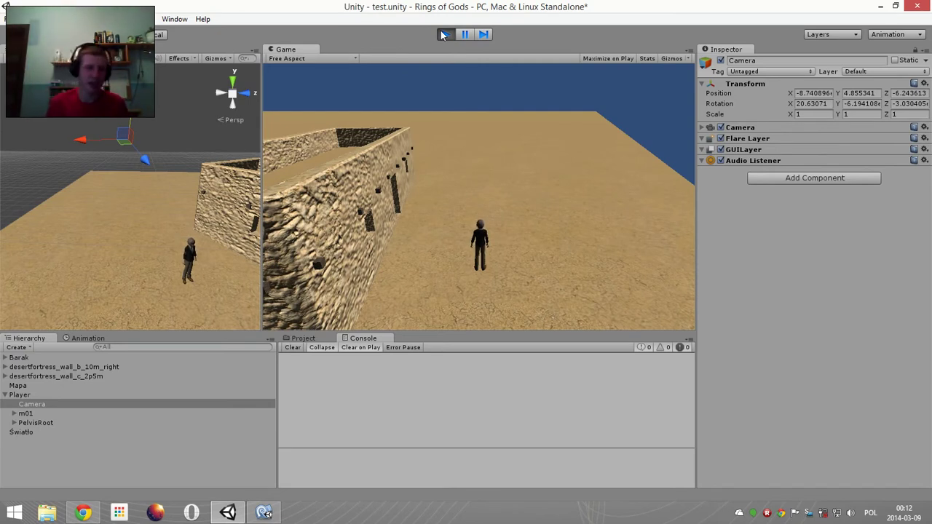
click(444, 34)
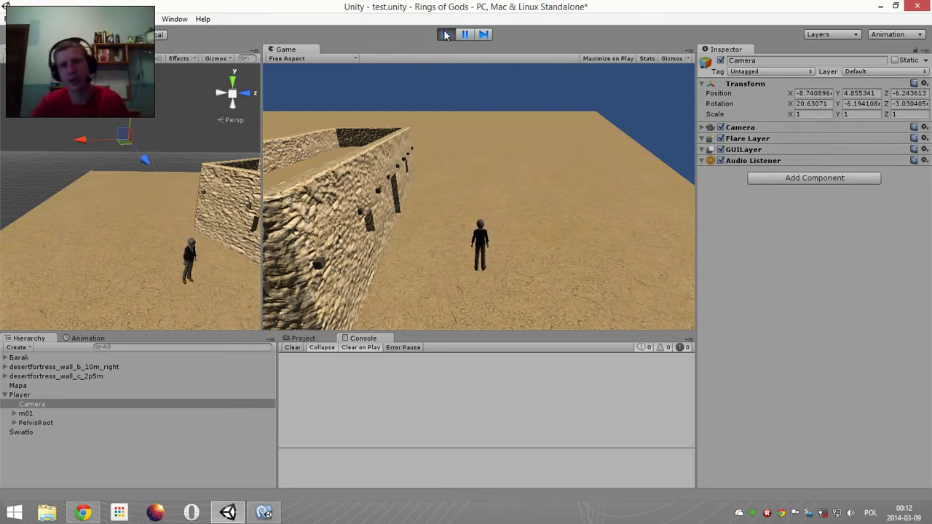
- Delete both collision methods on lines 53–59 of Movement.cs
click(265, 514)
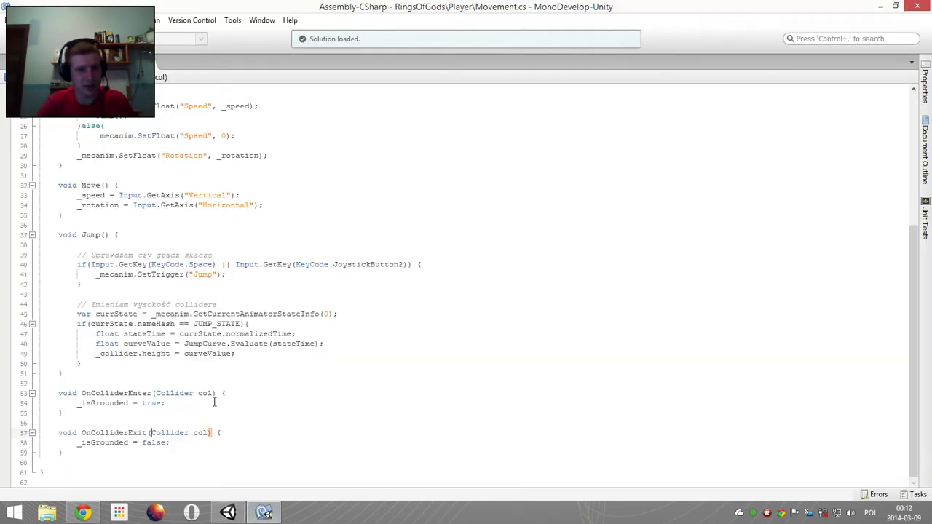
mouse_move(63, 453)
mouse_down()
mouse_move(53, 393)
mouse_move(61, 394)
mouse_up()
key(BackSpace)
key(BackSpace)
key(BackSpace)
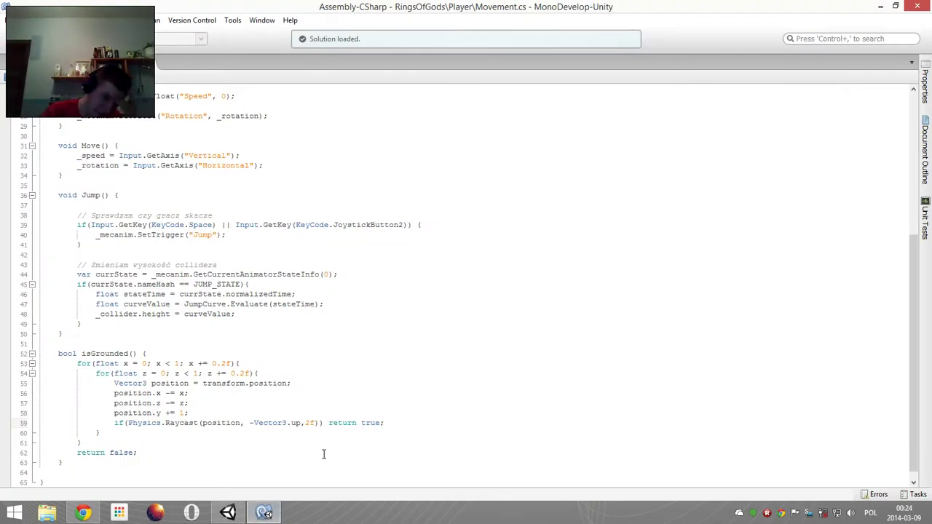
- Go over the isGrounded() method header and its nested raycast loops on lines 53–54
drag(59, 353, 147, 353)
click(159, 363)
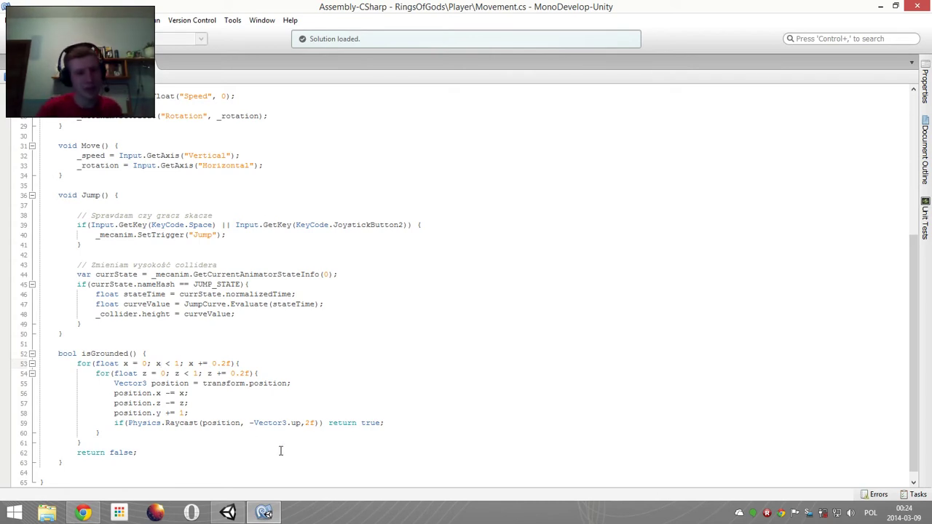
drag(79, 363, 240, 364)
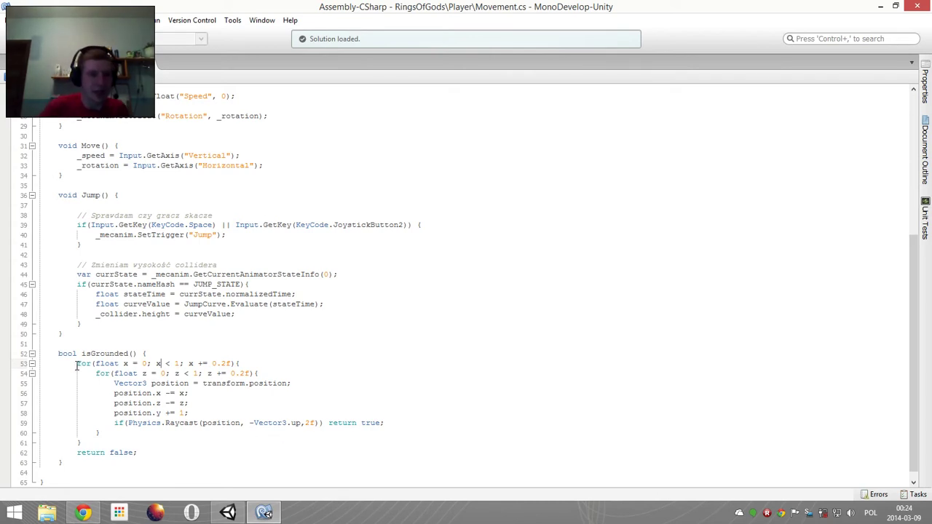
click(237, 364)
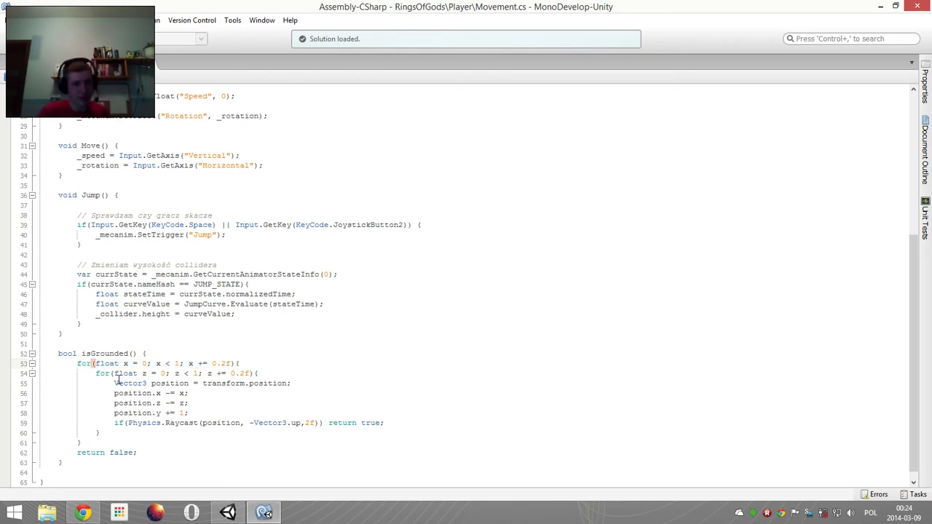
click(85, 373)
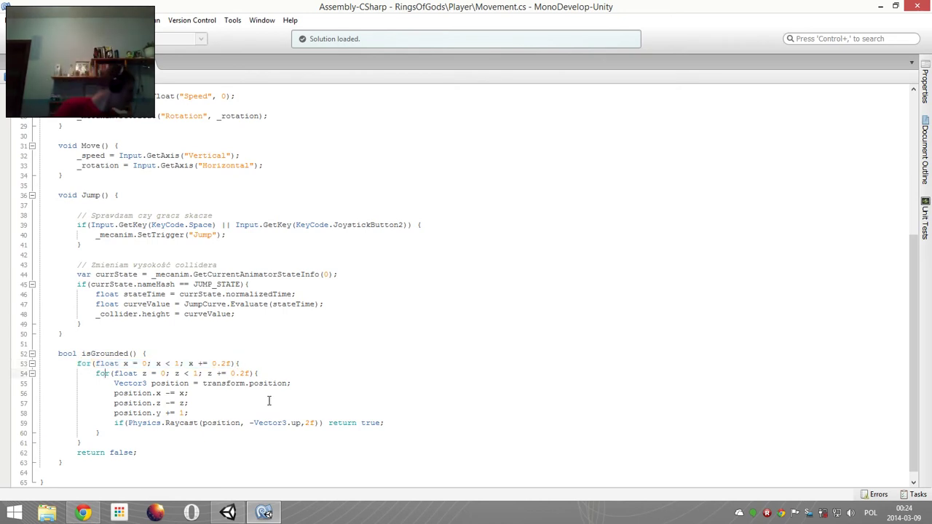
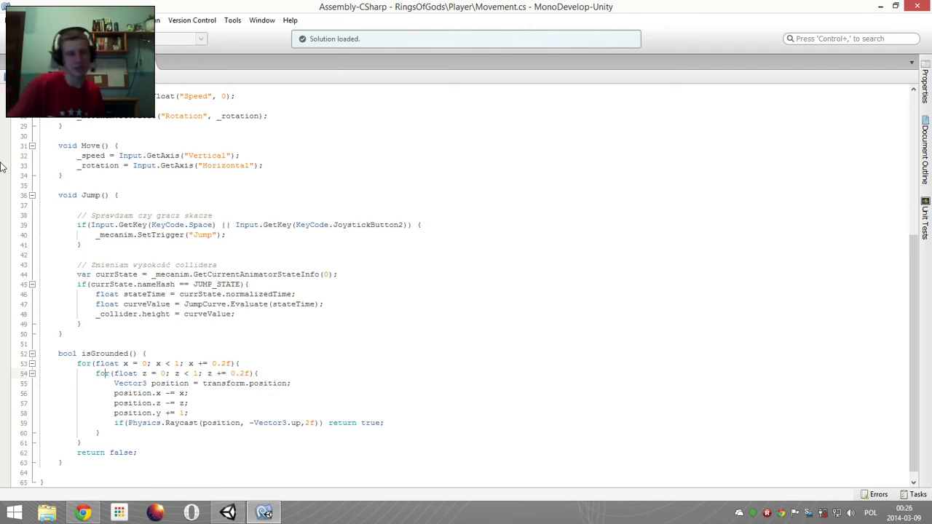
- Start Play mode and run the character up the stairs onto the wall, then jump off
click(227, 513)
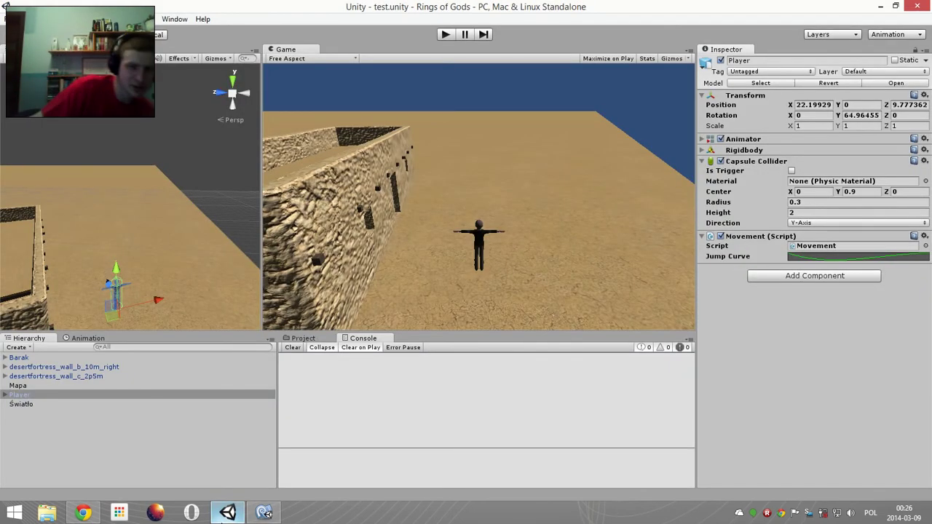
click(443, 36)
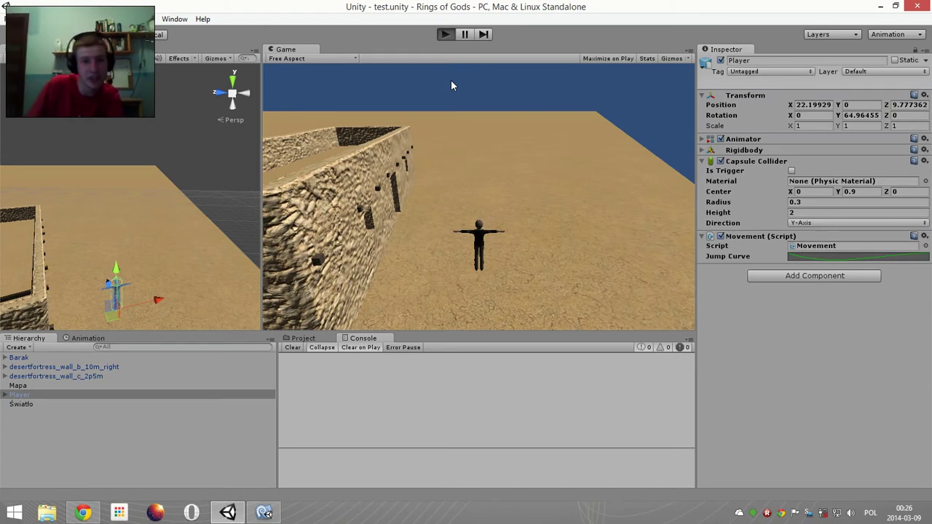
key(w)
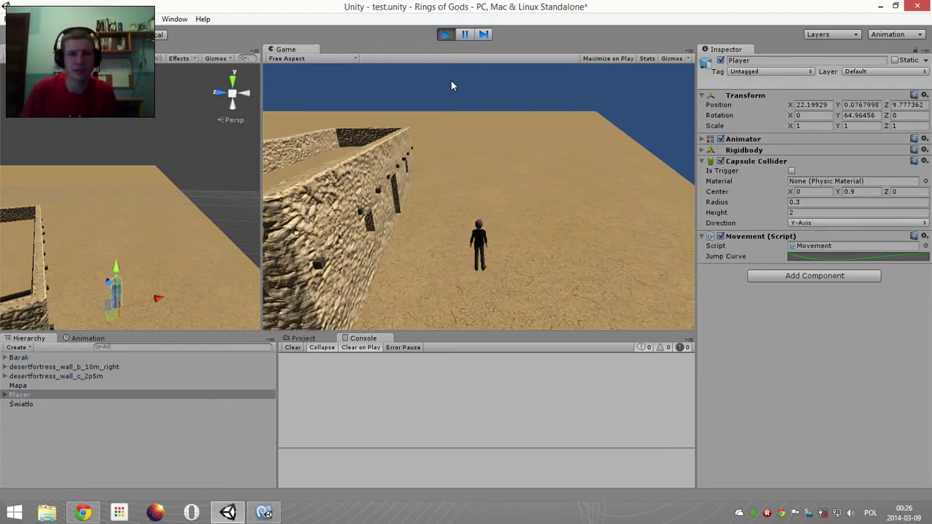
key(a)
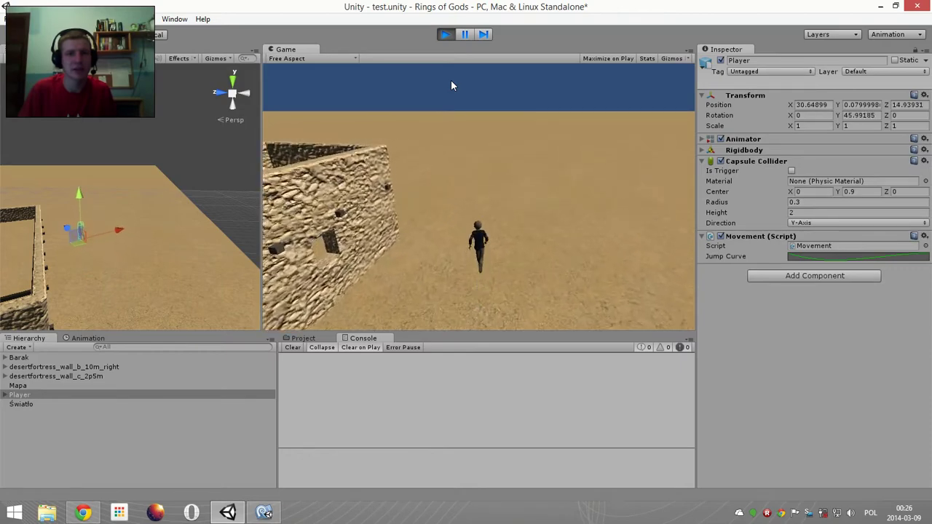
key(a)
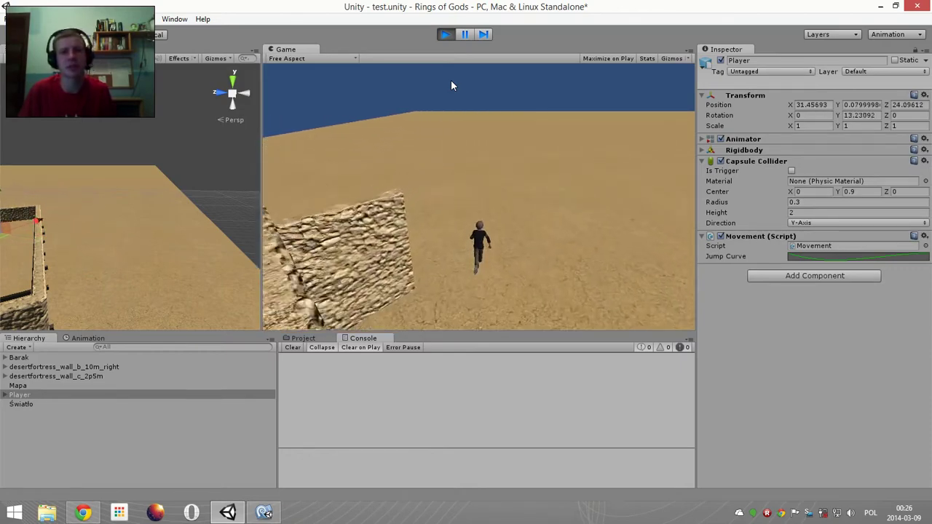
key(d)
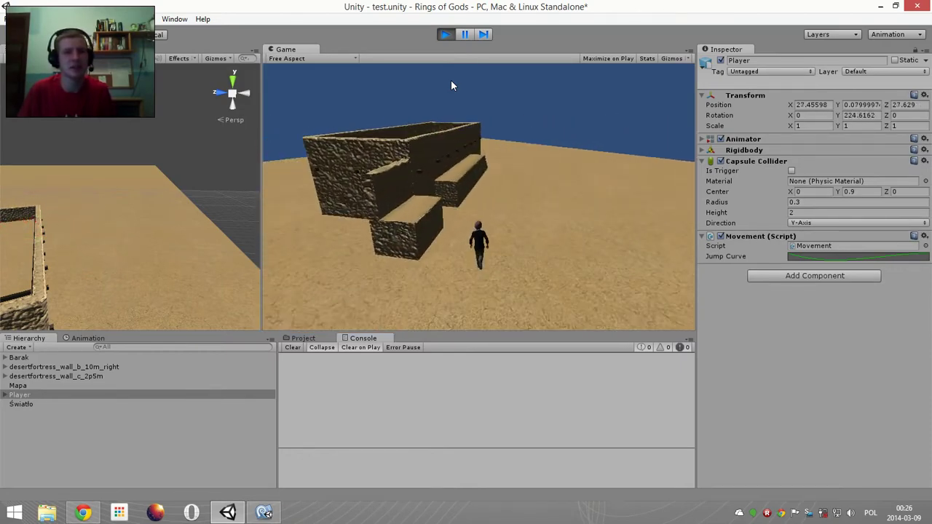
key(a)
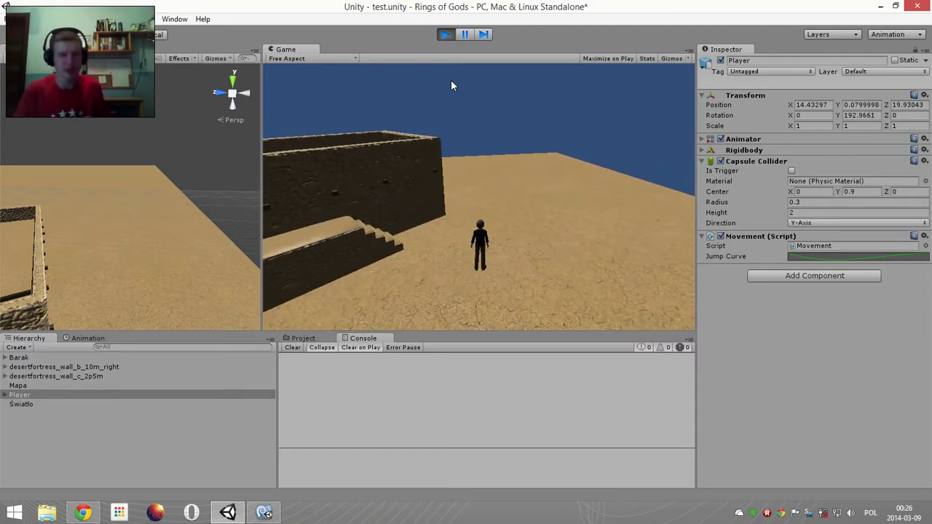
key(a)
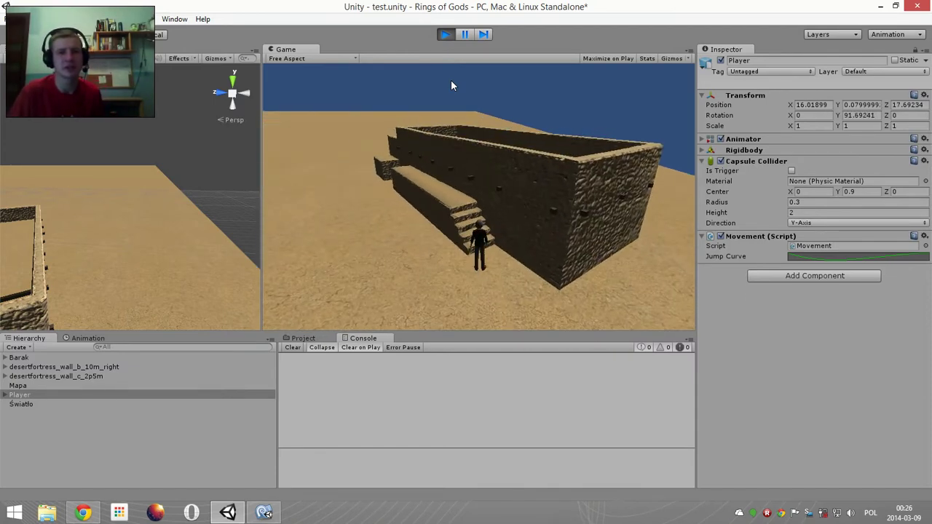
key(a)
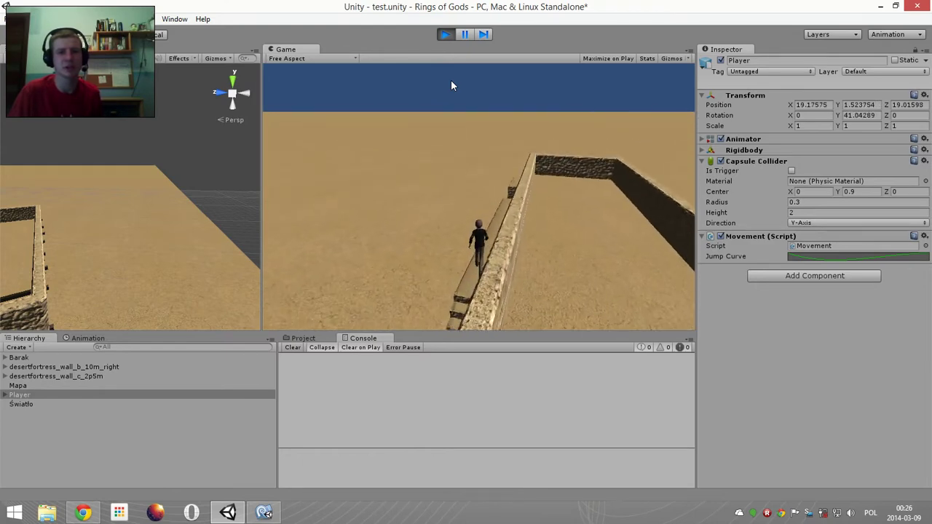
key(d)
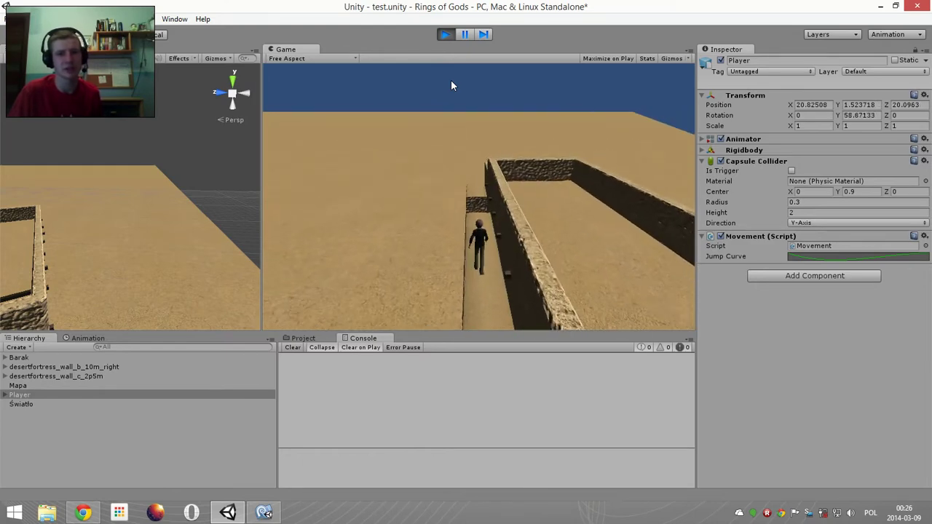
key(space)
- Walk the character beside the wall and climb back onto the wall top
key(d)
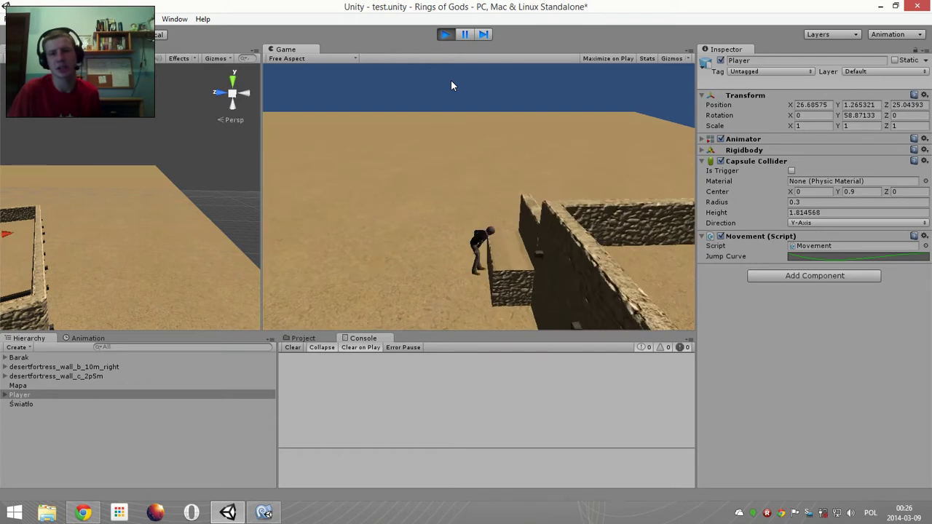
key(d)
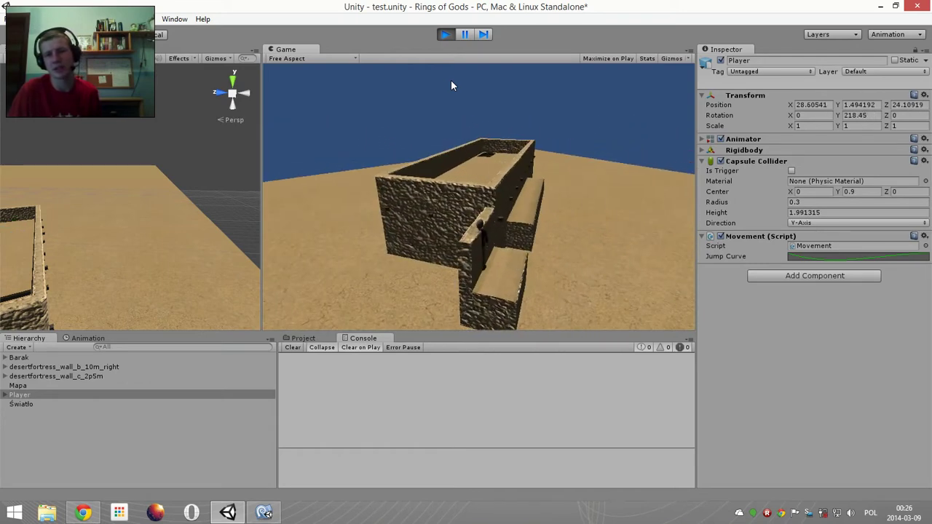
key(w)
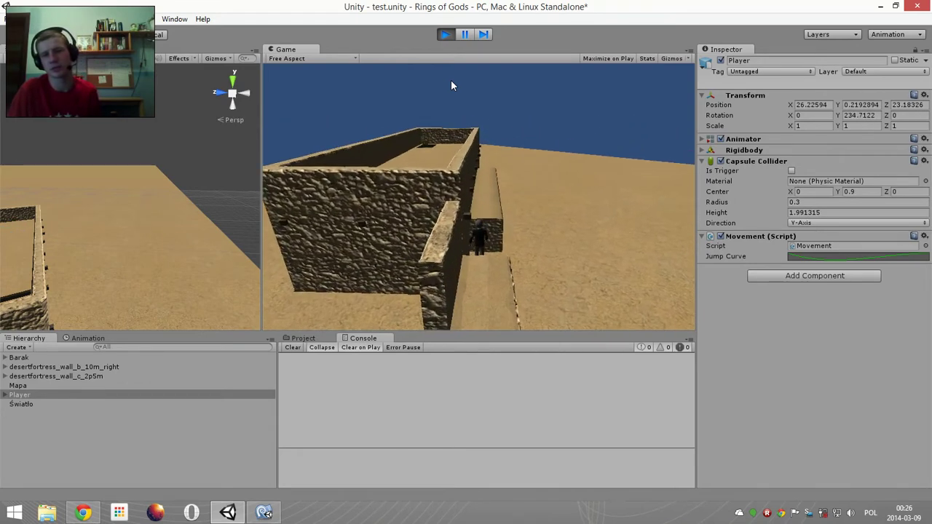
key(d)
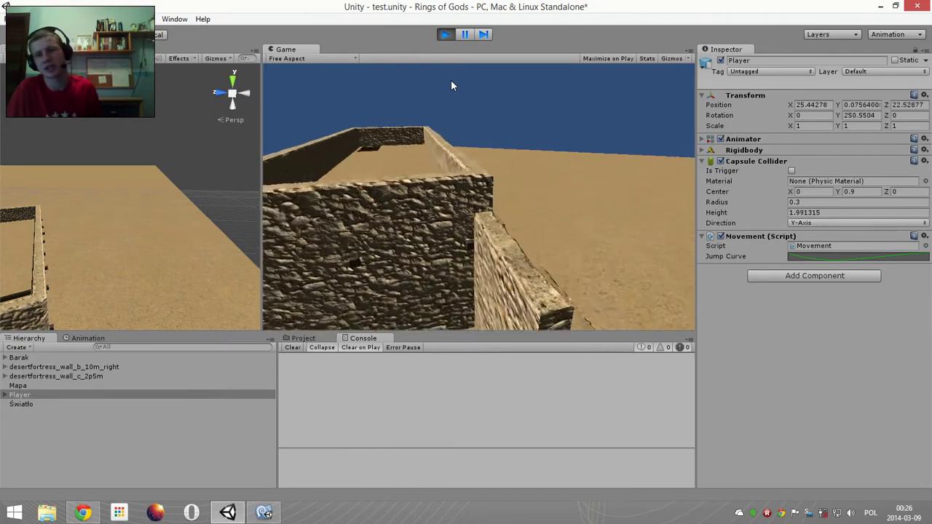
key(w)
key(d)
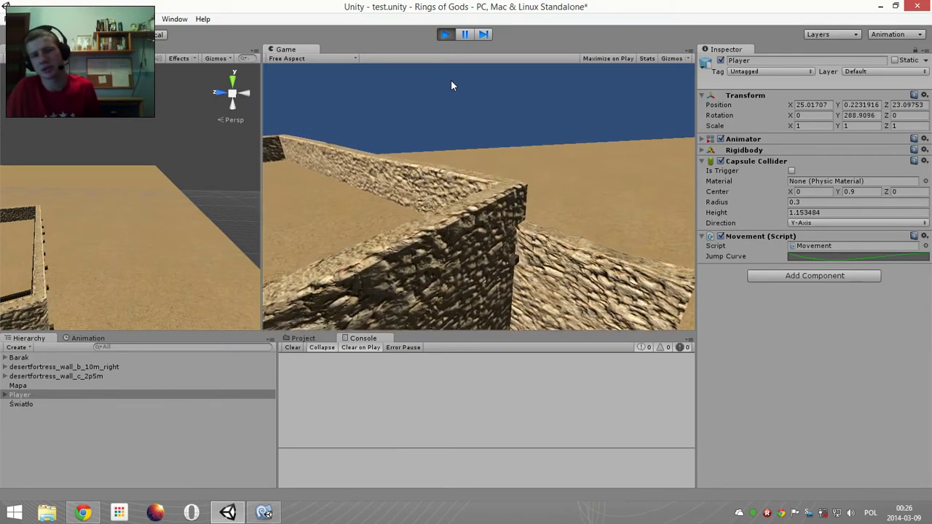
key(a)
key(w)
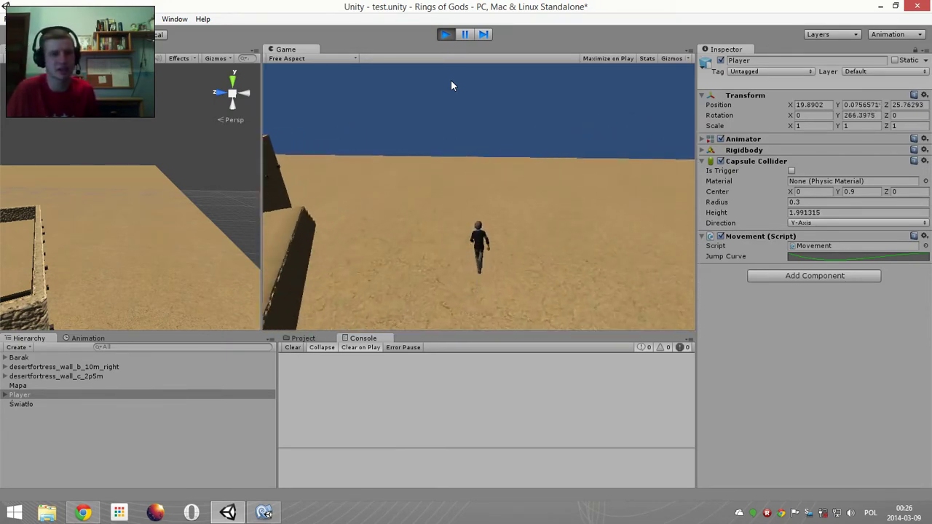
key(a)
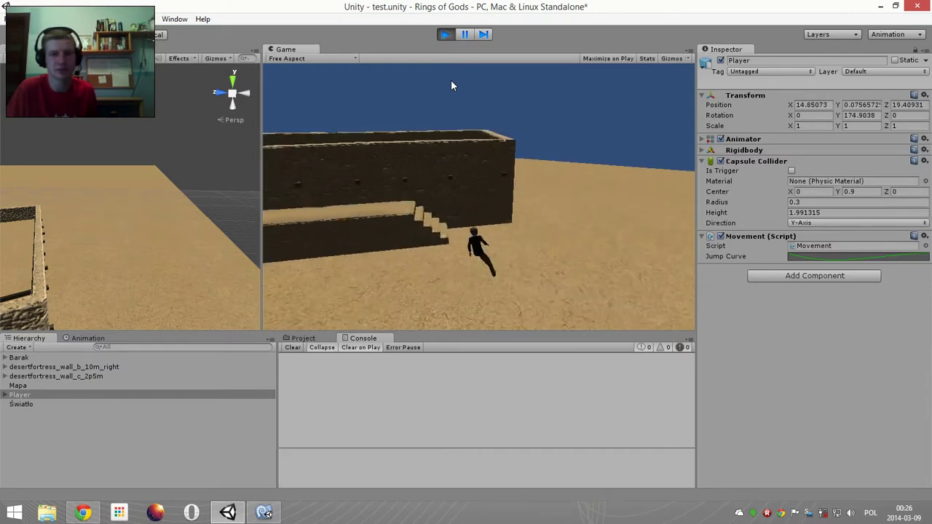
key(w)
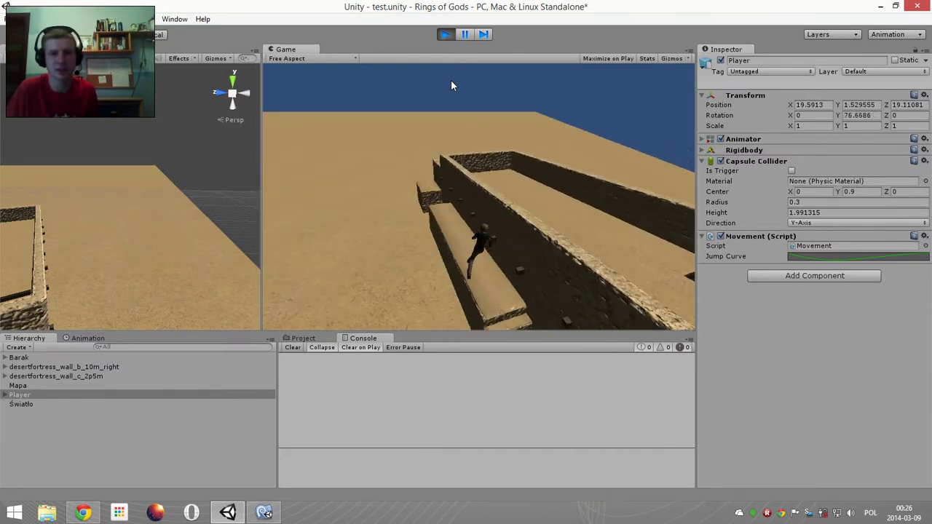
key(d)
- Drop off, run back up the stairs, and stand the character facing the fortress wall
key(a)
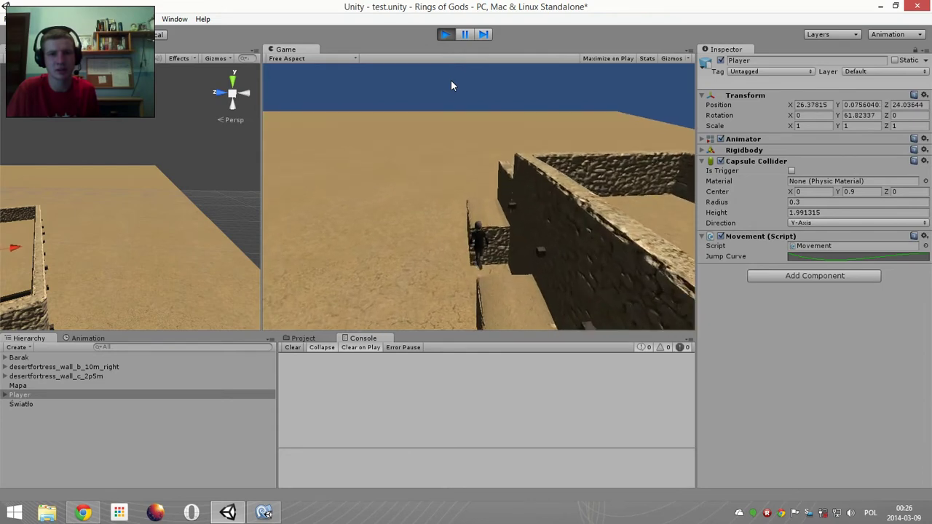
key(a)
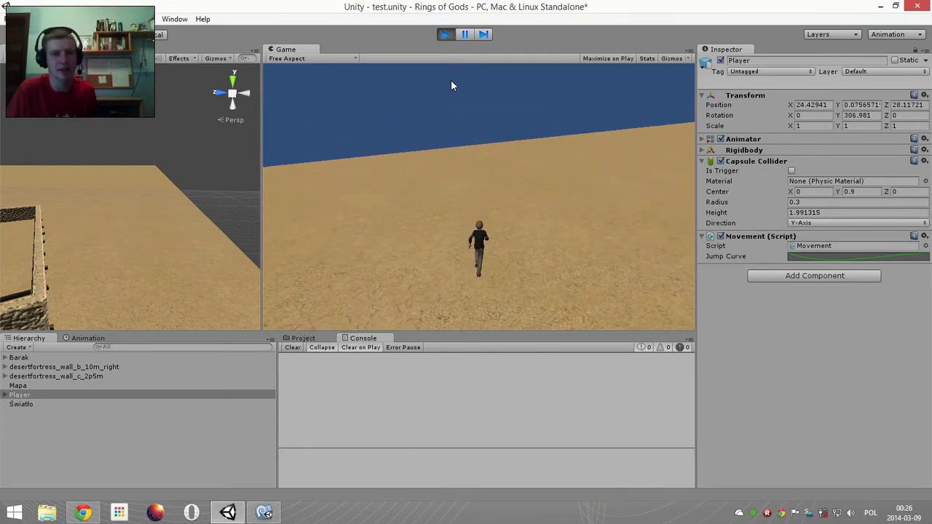
key(a)
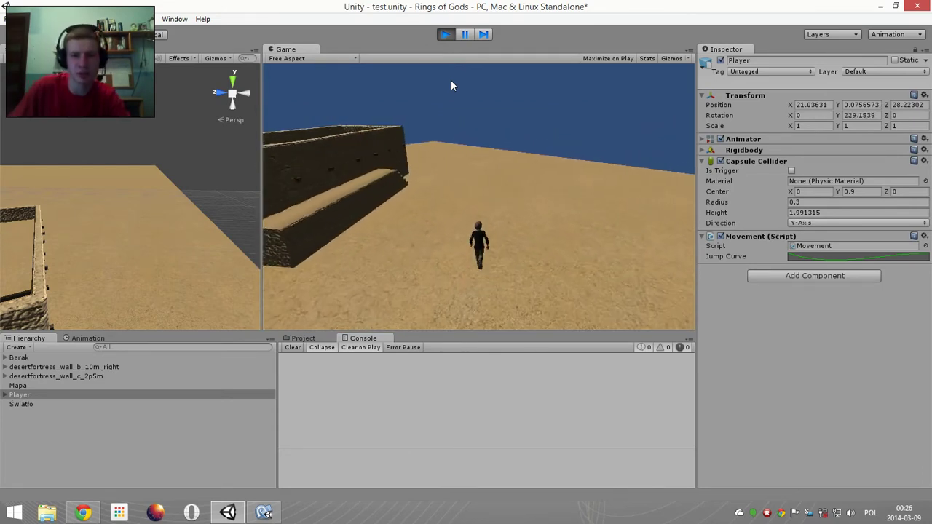
key(w)
key(a)
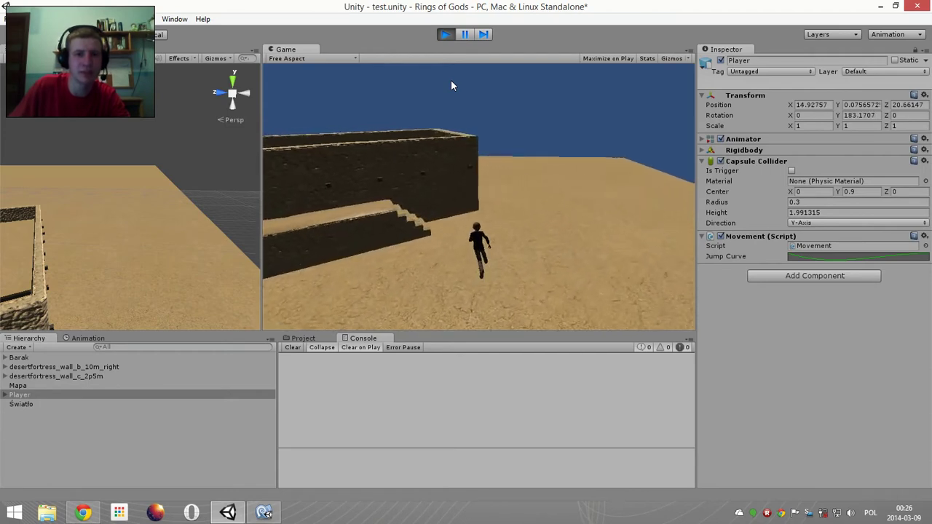
key(a)
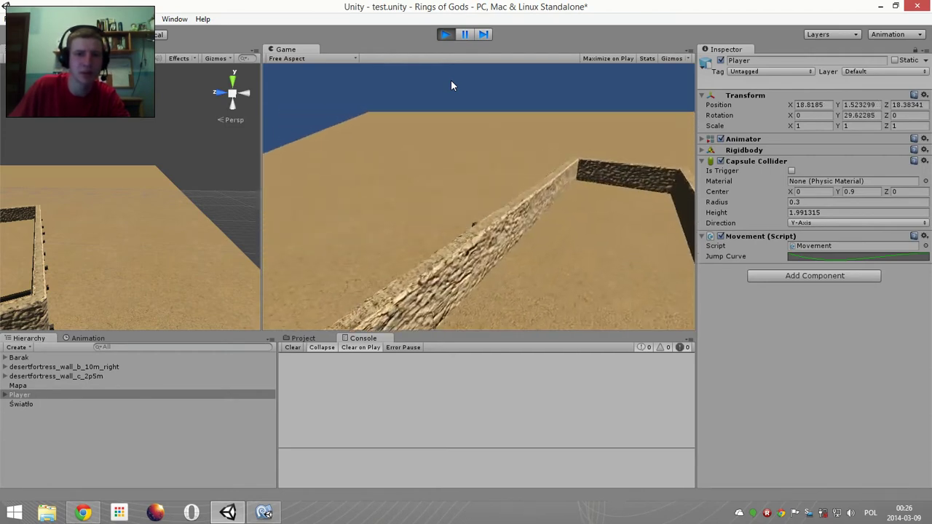
key(a)
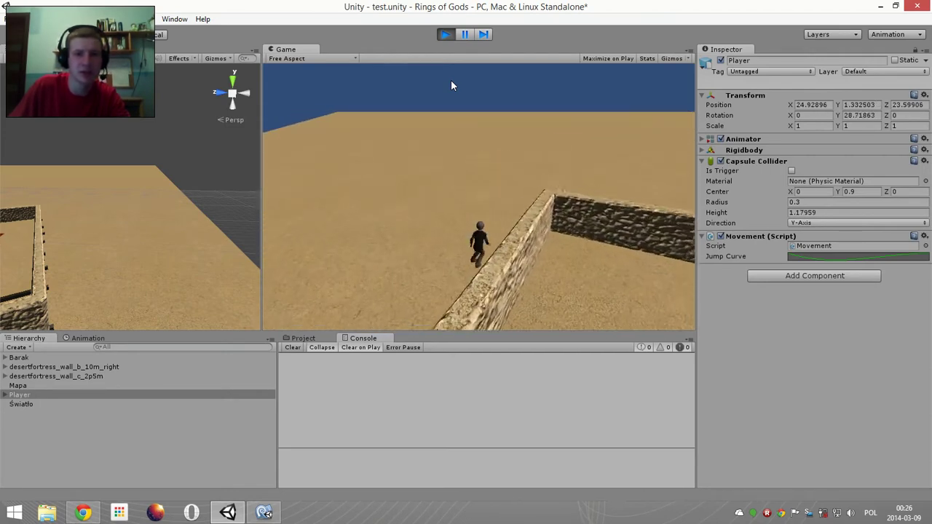
key(a)
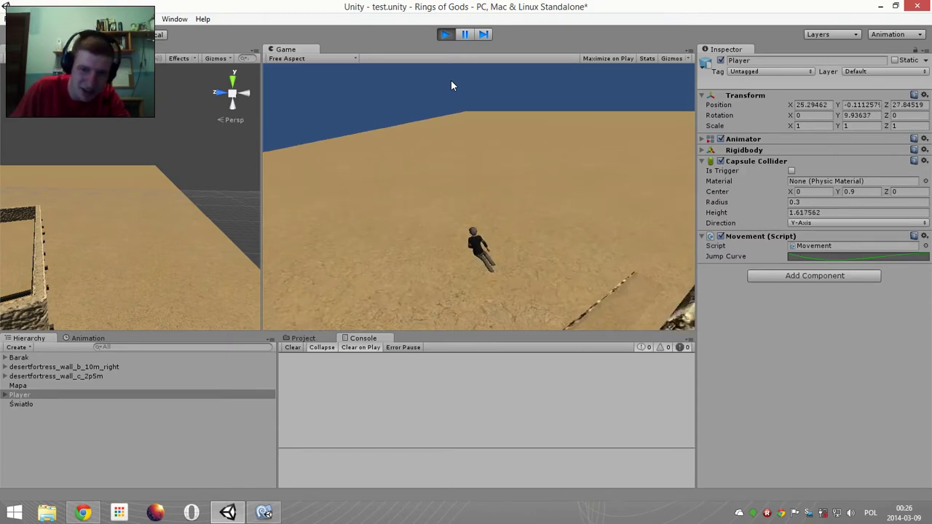
key(a)
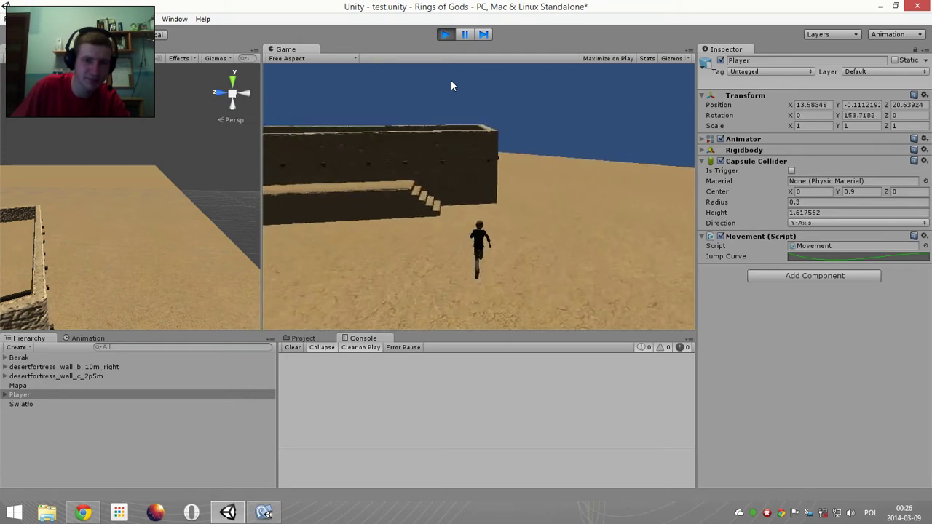
key(a)
key(w)
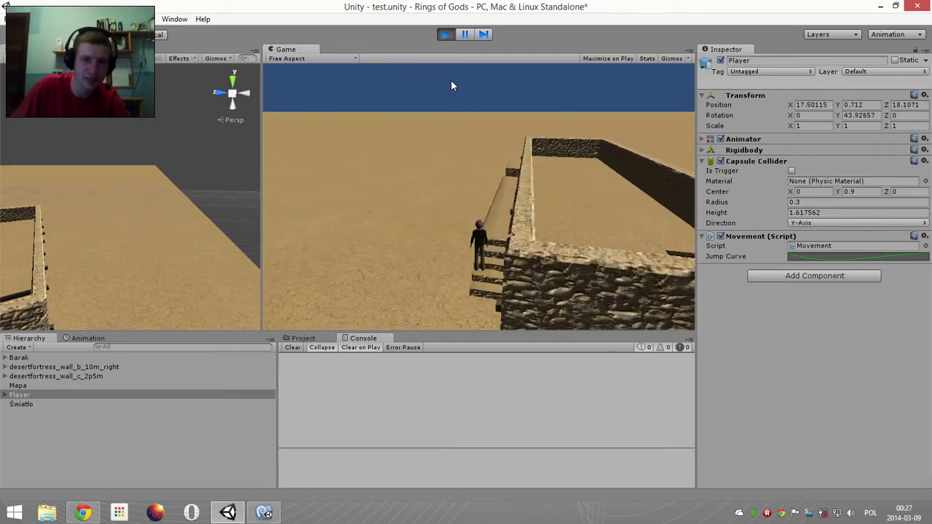
key(w)
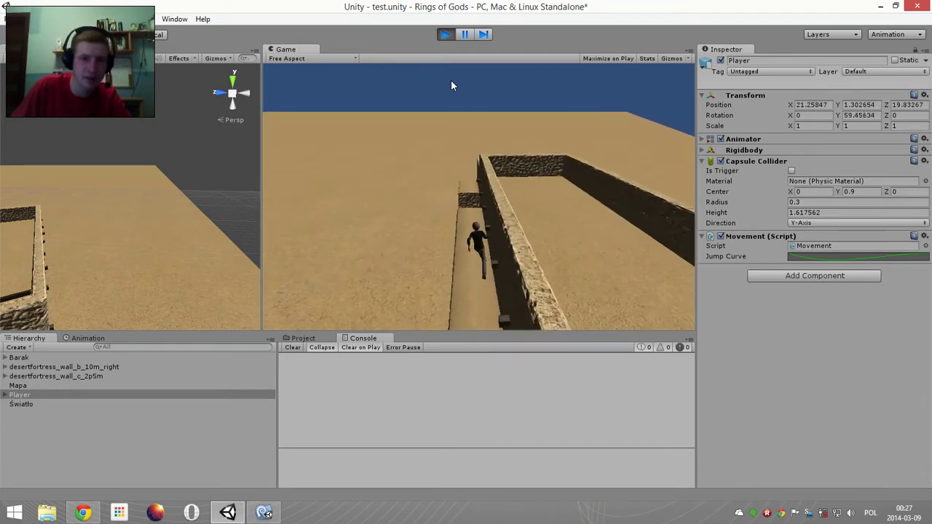
key(d)
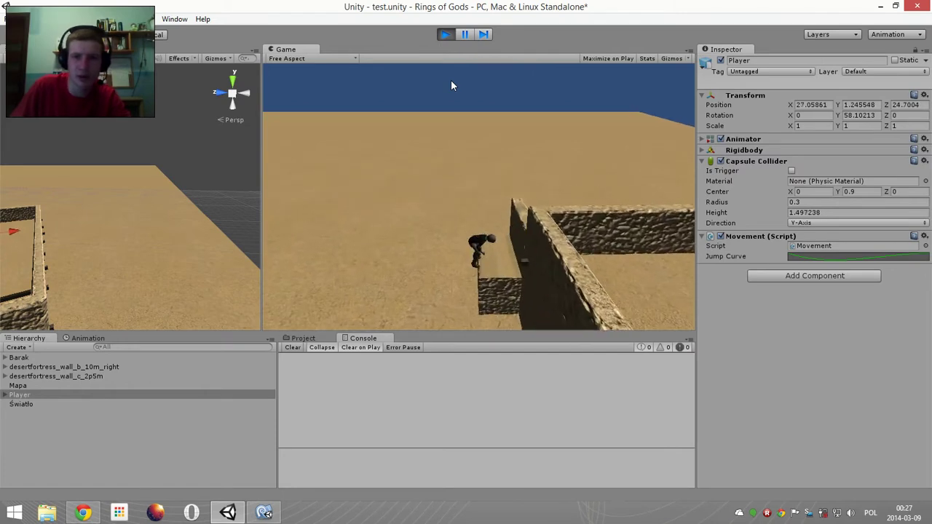
key(d)
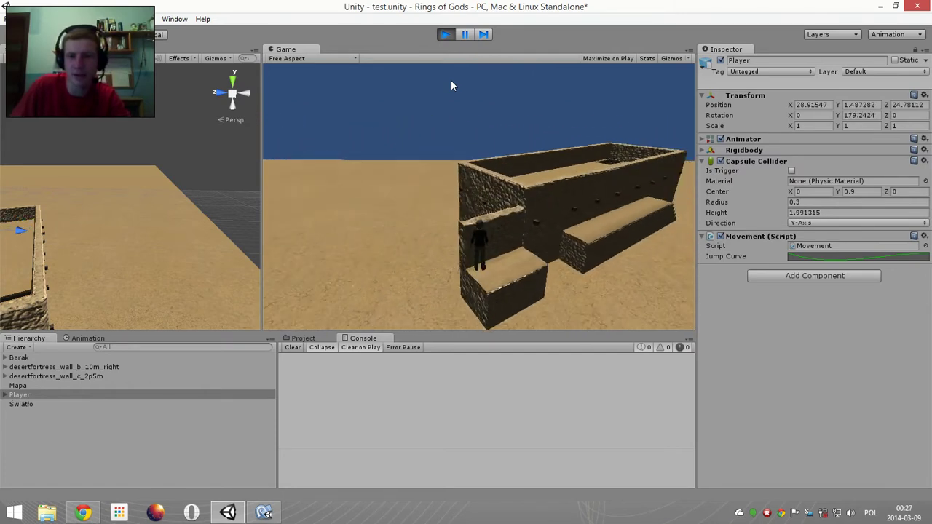
key(w)
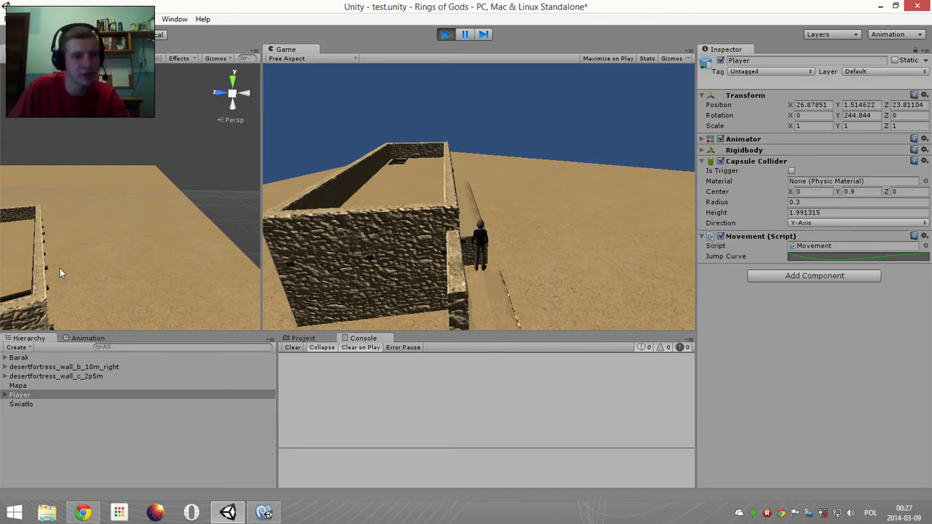
- From a level Scene view, walk the Player into the wall, then bring up Movement.cs in MonoDevelop
mouse_move(59, 268)
right_down()
mouse_move(127, 258)
mouse_move(158, 288)
mouse_move(148, 211)
mouse_move(177, 198)
right_up()
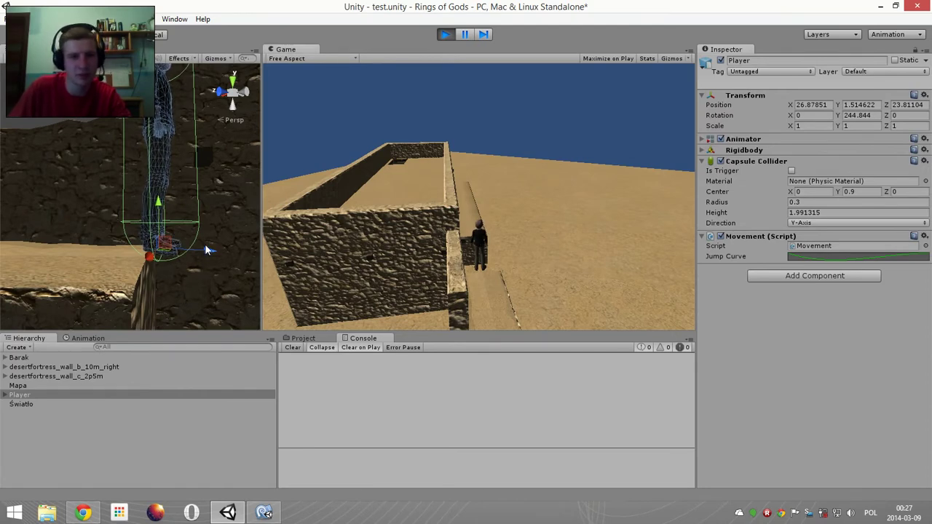
key(s)
key(w)
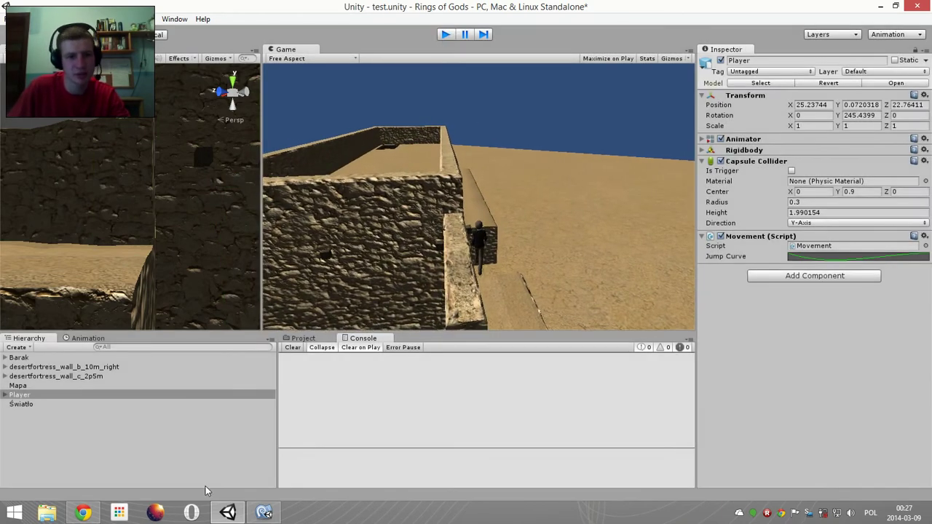
click(264, 513)
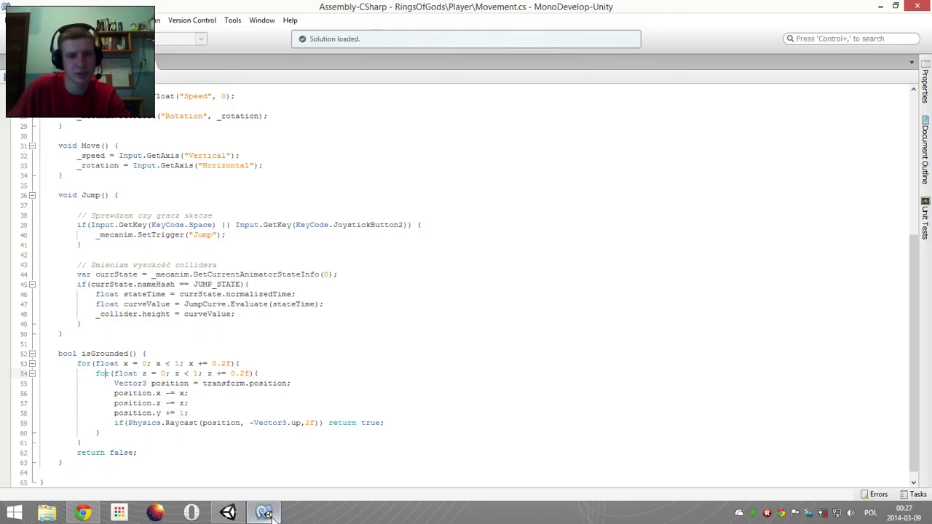
- Add Debug.DrawRay(position, -Vector3.up * 2f); inside the isGrounded loop and save Movement.cs
click(233, 413)
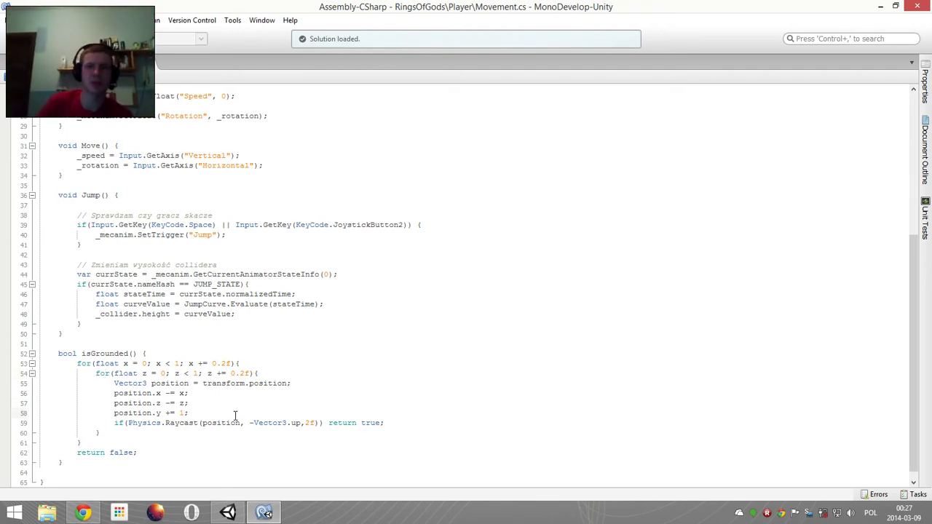
key(Return)
text(De)
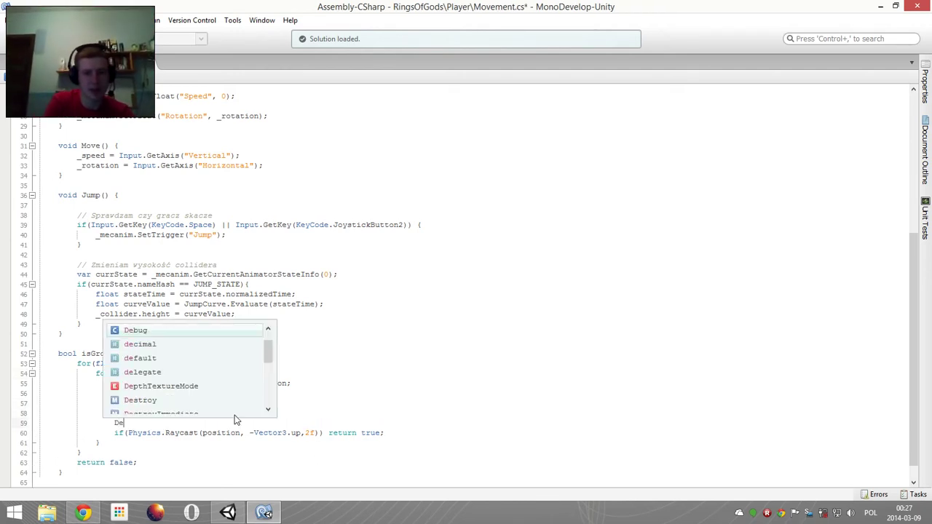
text(bug.D)
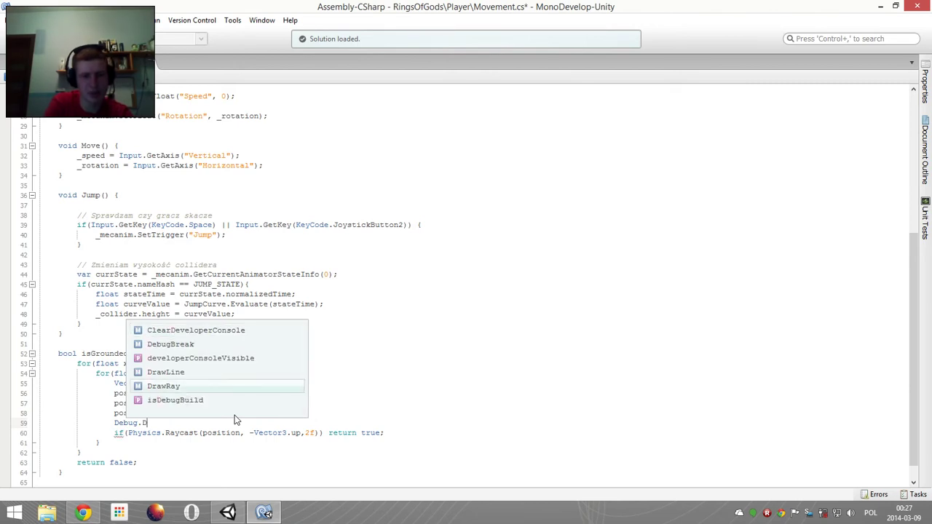
text(raw)
key(Down)
key(Return)
text(()
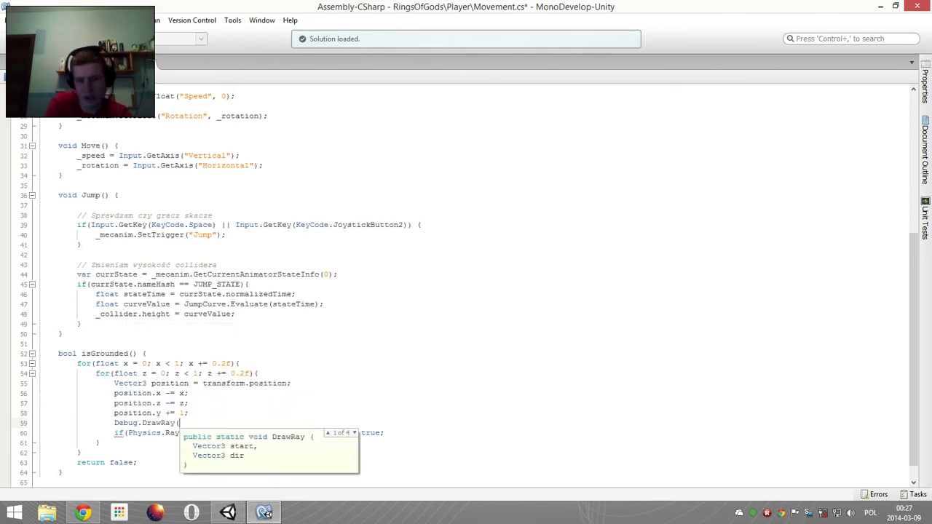
text(position)
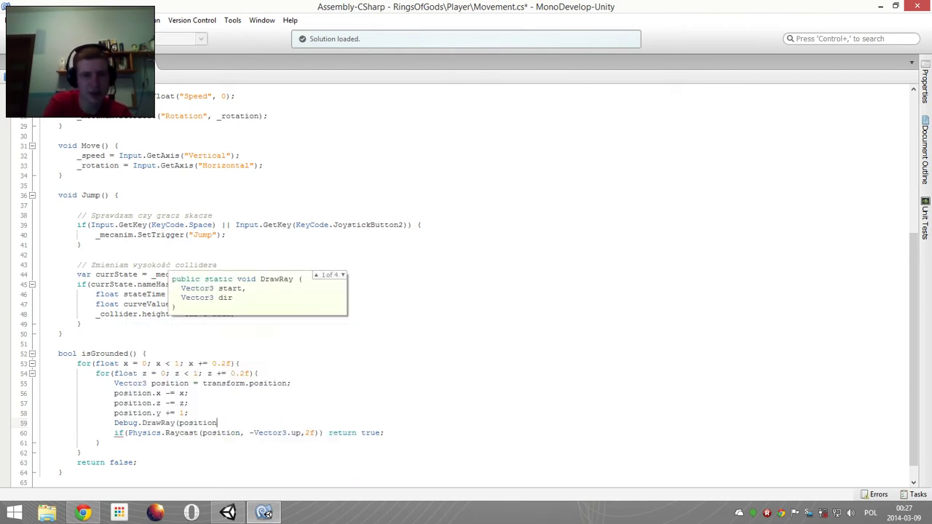
text(.)
key(BackSpace)
text(, )
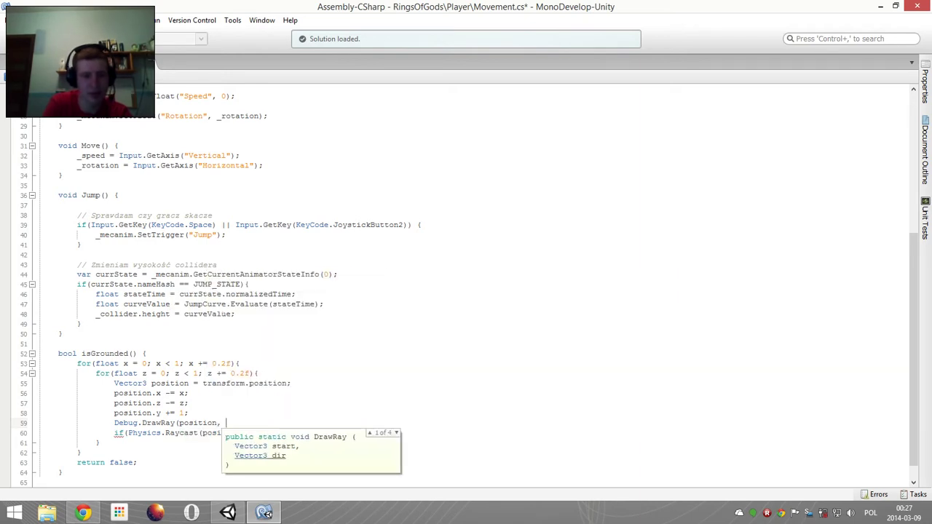
text(-Vector3.)
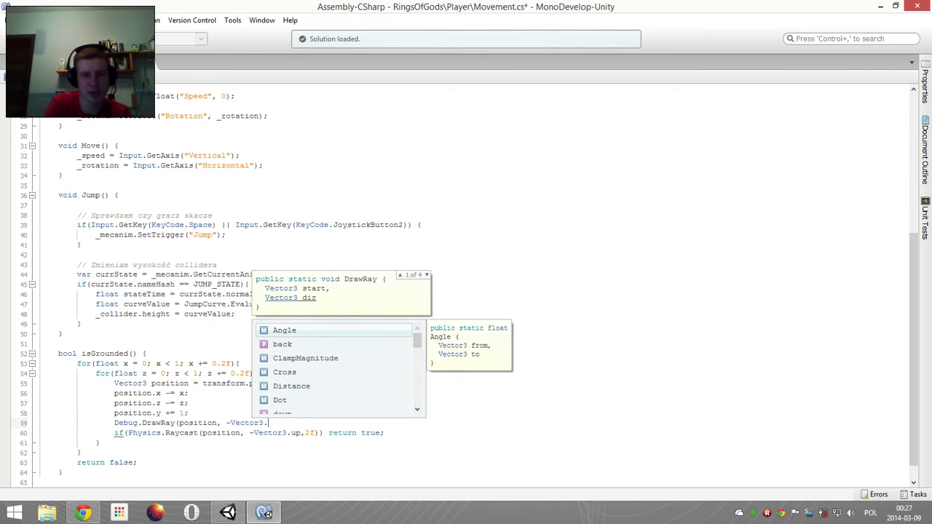
text(up * 2f)
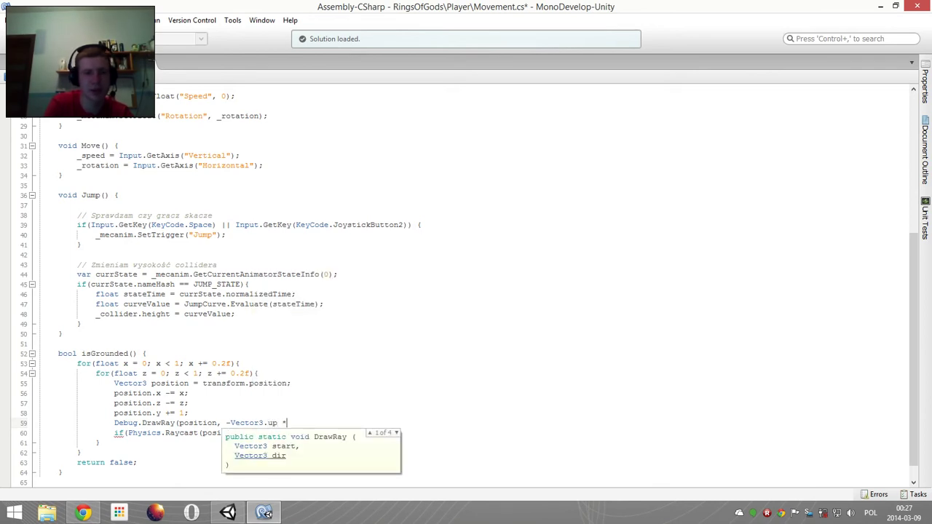
text())
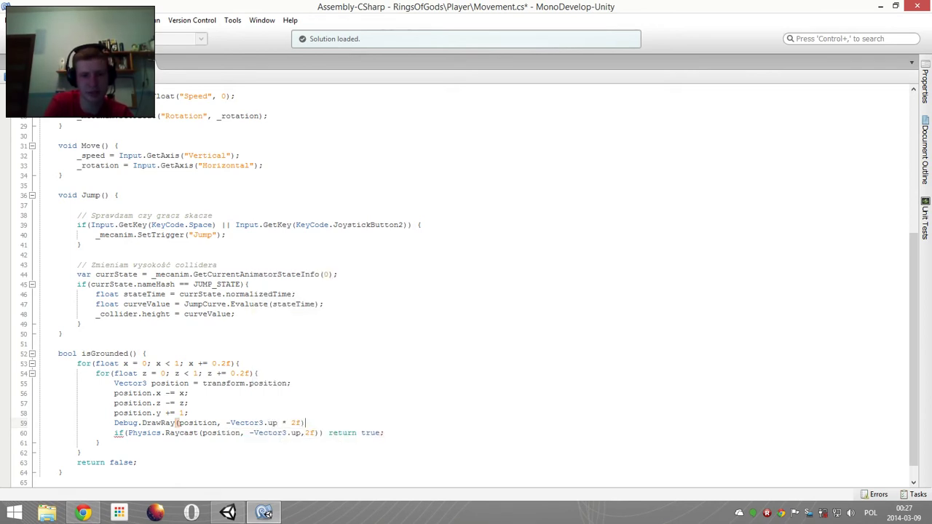
text(;)
key(ctrl+s)
- Start Play mode in Unity and select and frame the Player in the Scene view
click(247, 513)
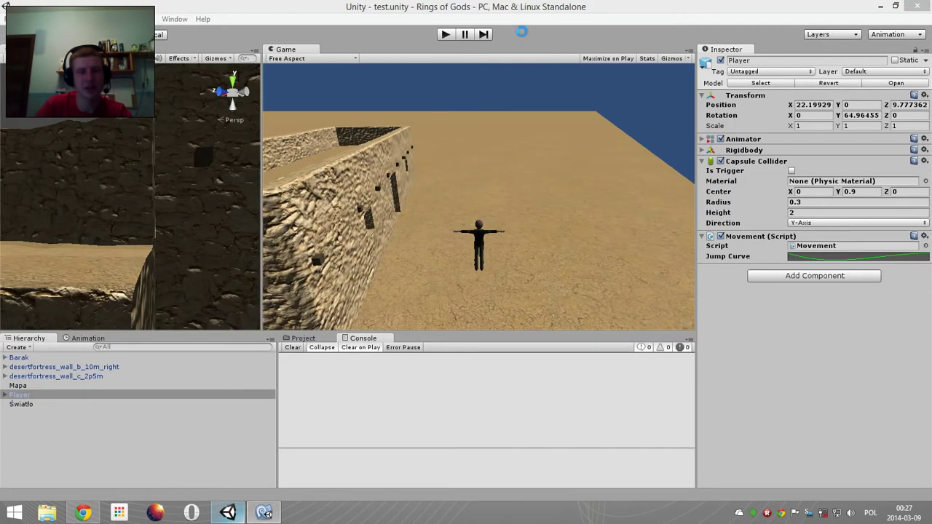
click(445, 34)
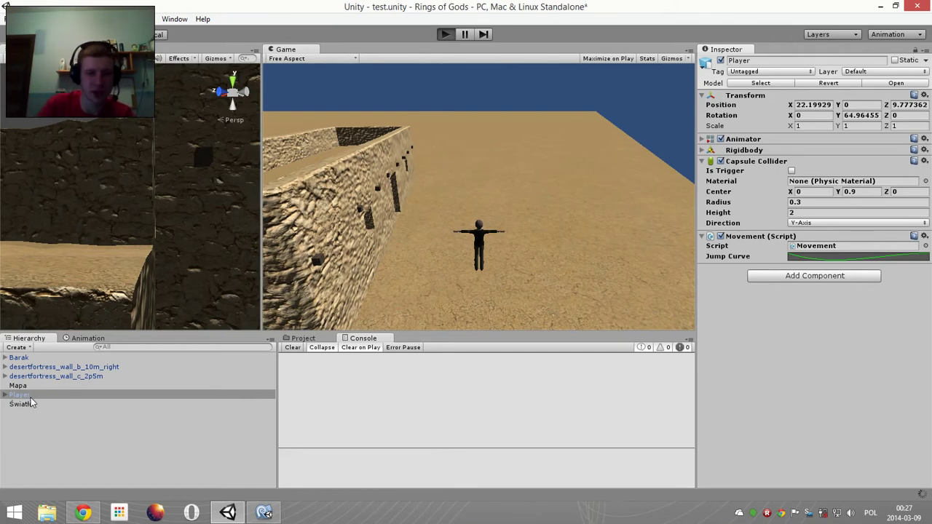
click(35, 394)
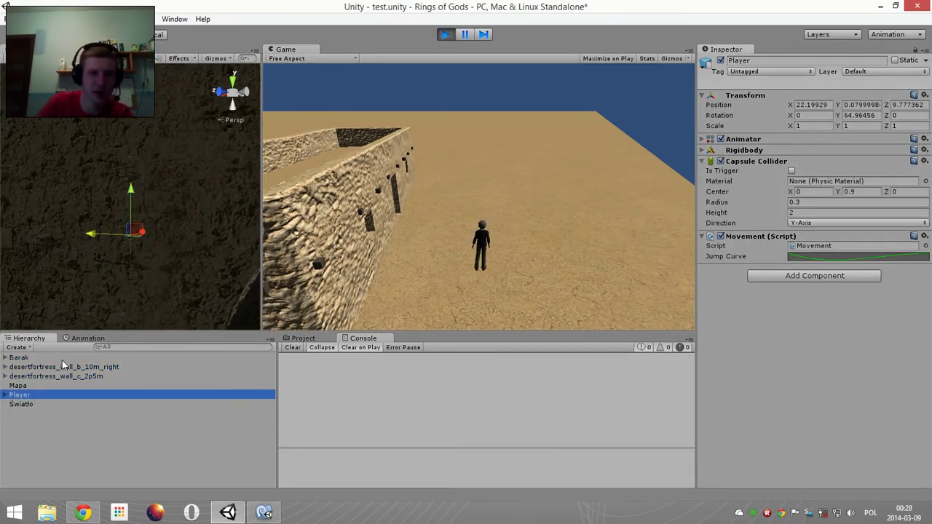
middle_drag(133, 271, 99, 217)
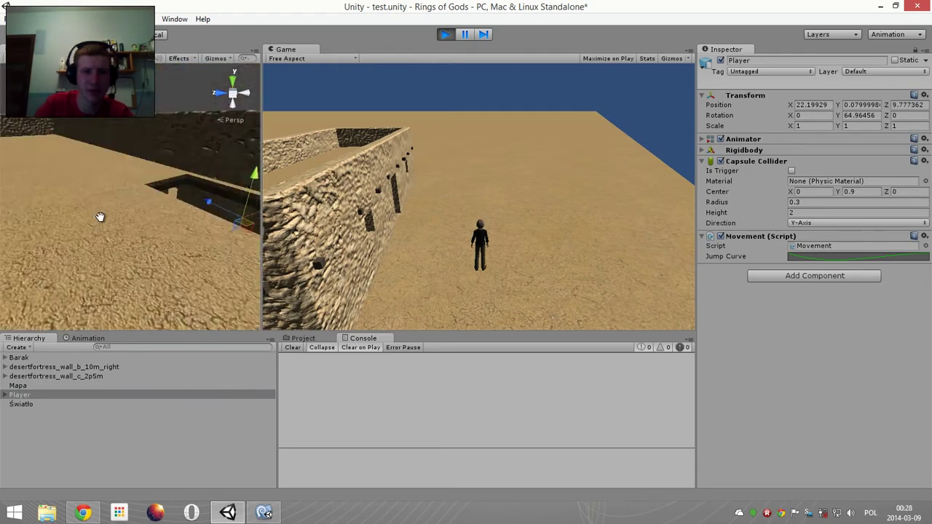
key(f)
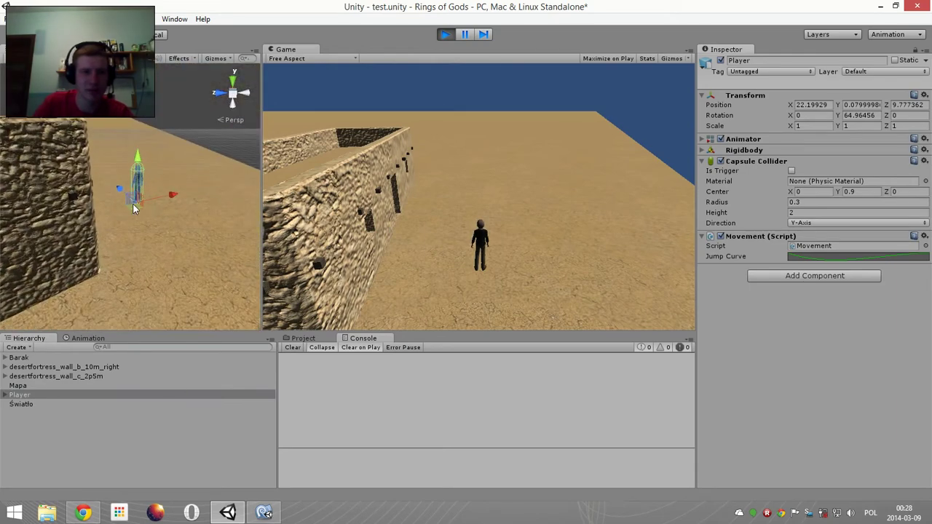
- Drag the Player along the ground, onto the wall top and onto the stairs
drag(133, 203, 99, 254)
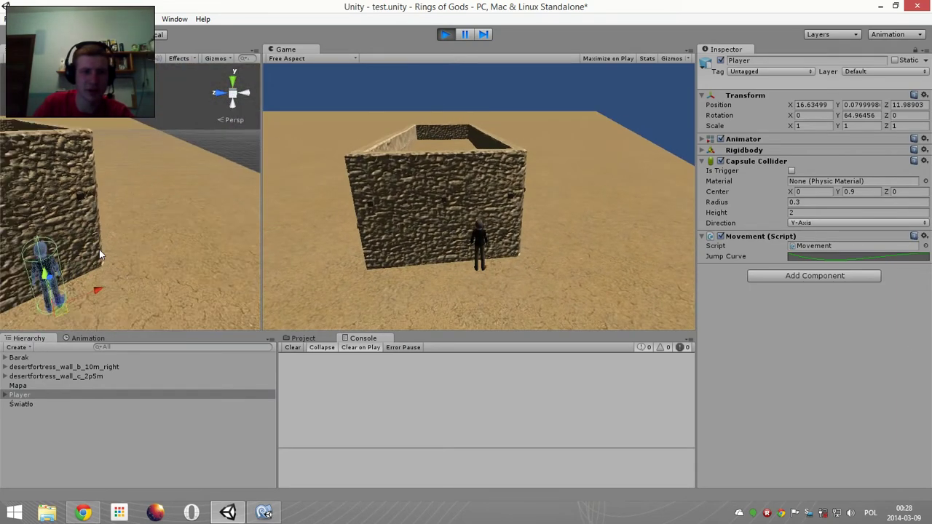
scroll(101, 247, down, 4)
mouse_move(101, 239)
mouse_down()
mouse_move(22, 222)
mouse_move(22, 192)
mouse_up()
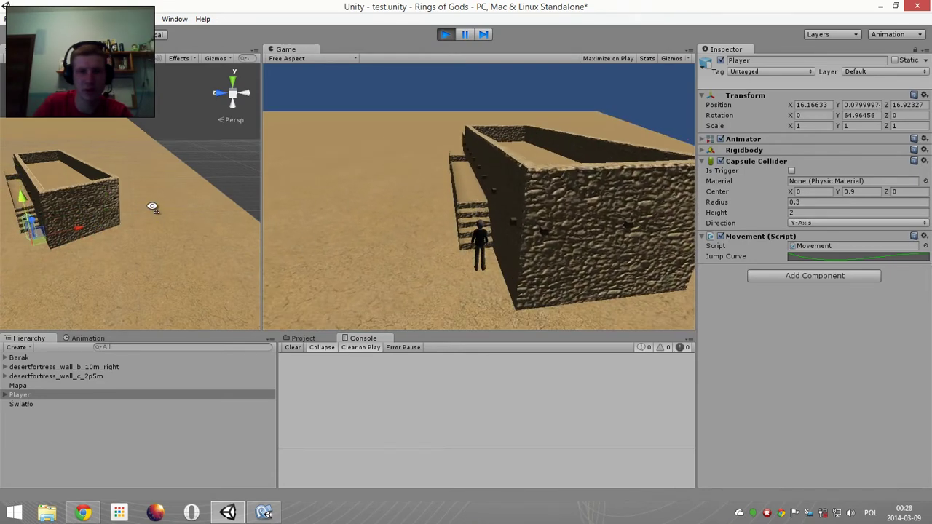
alt+drag(137, 216, 230, 234)
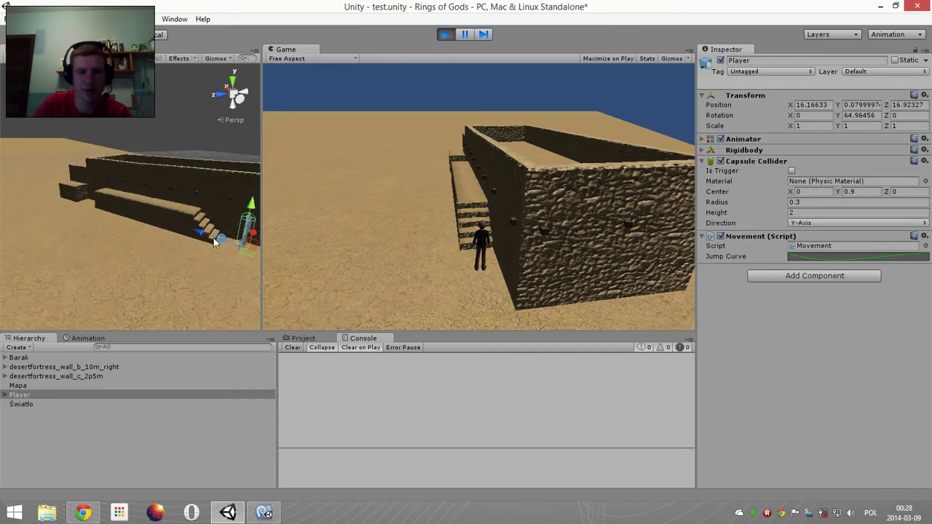
key(w)
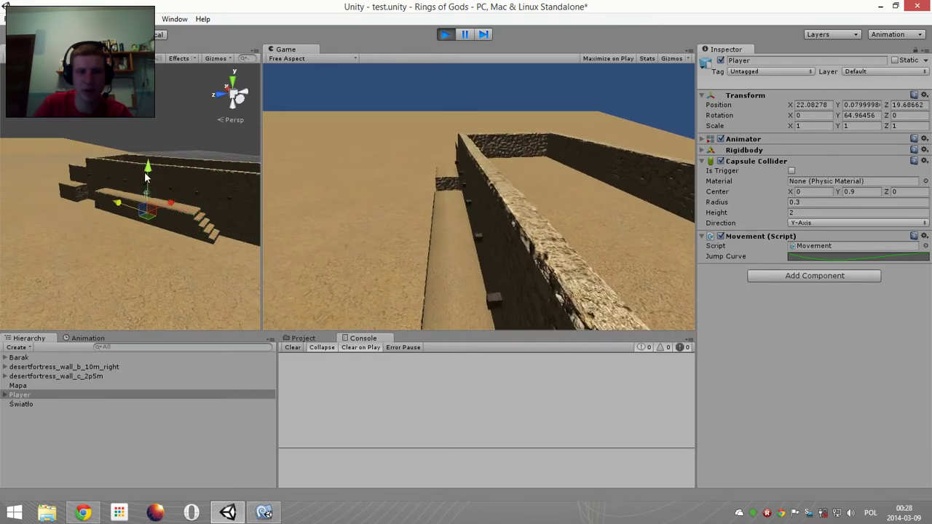
drag(146, 175, 152, 126)
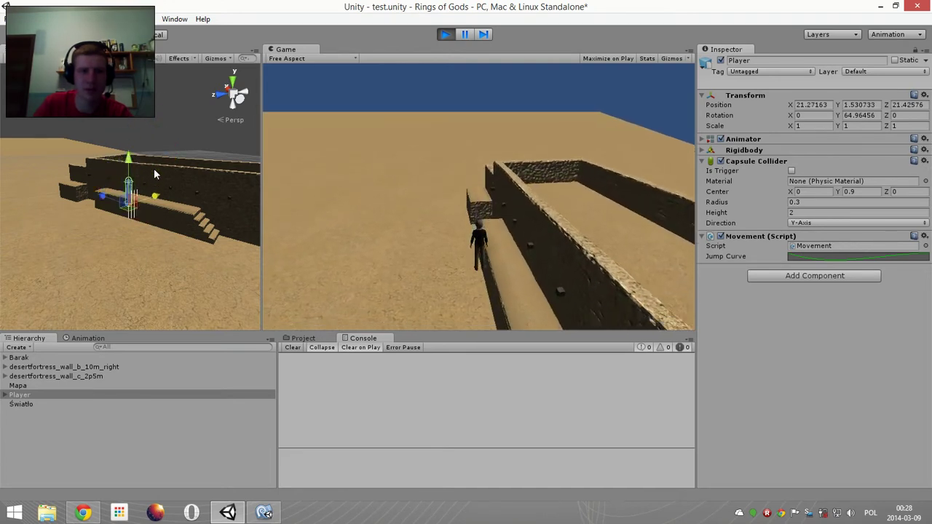
drag(157, 209, 171, 206)
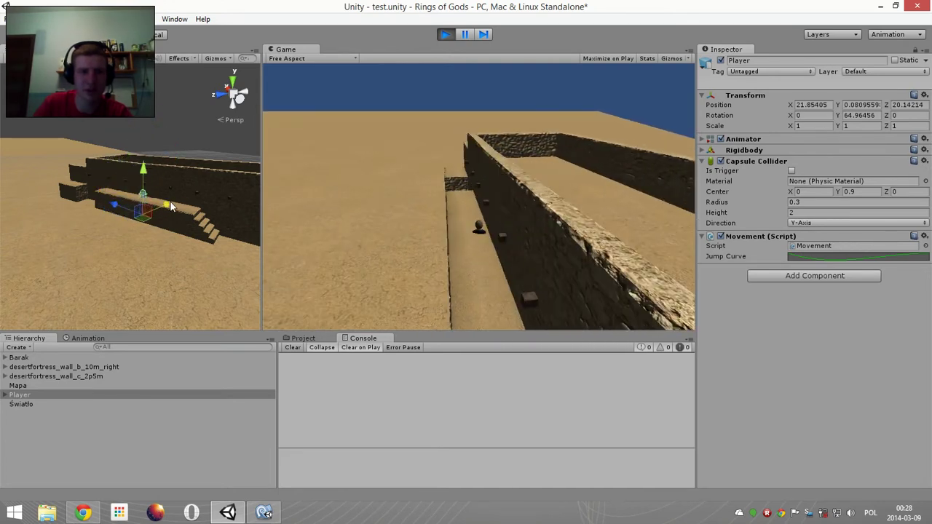
drag(142, 171, 144, 150)
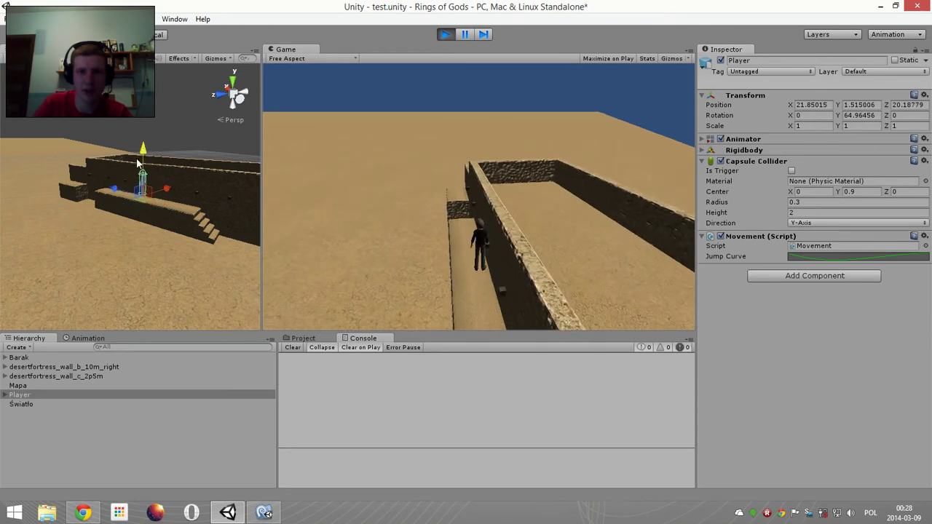
- Raise and lower the Player over the stairs and floor, then stop Play mode and return to the script
alt+drag(155, 198, 169, 277)
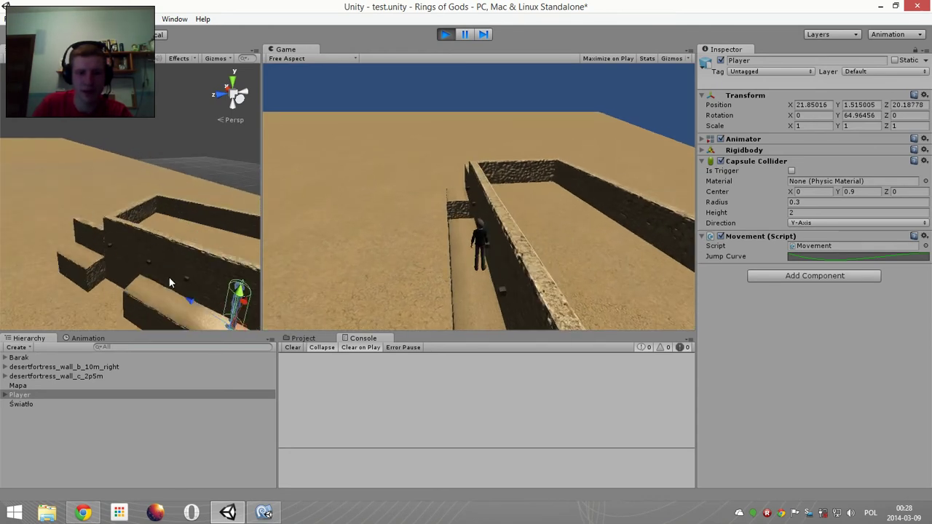
scroll(169, 277, up, 3)
drag(130, 150, 129, 40)
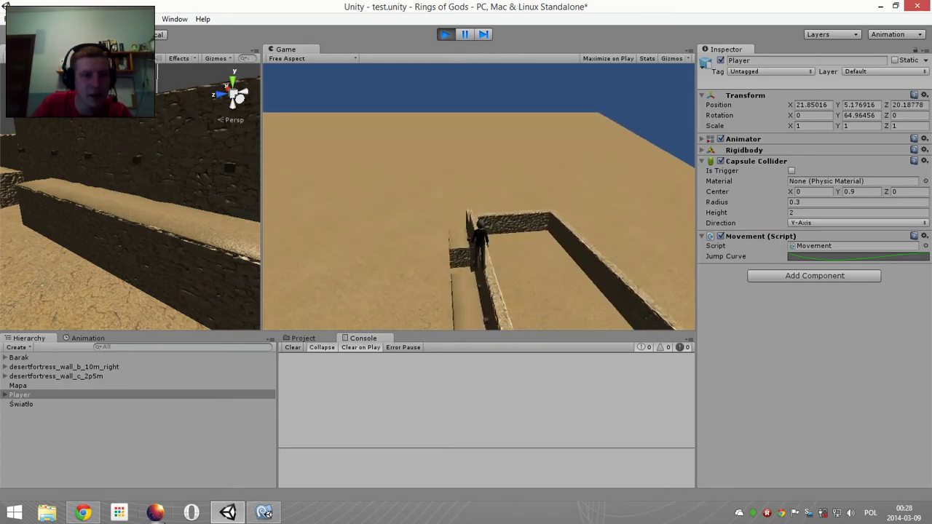
drag(130, 40, 130, 120)
mouse_move(167, 203)
mouse_down()
mouse_move(130, 220)
mouse_move(143, 182)
mouse_move(130, 140)
mouse_up()
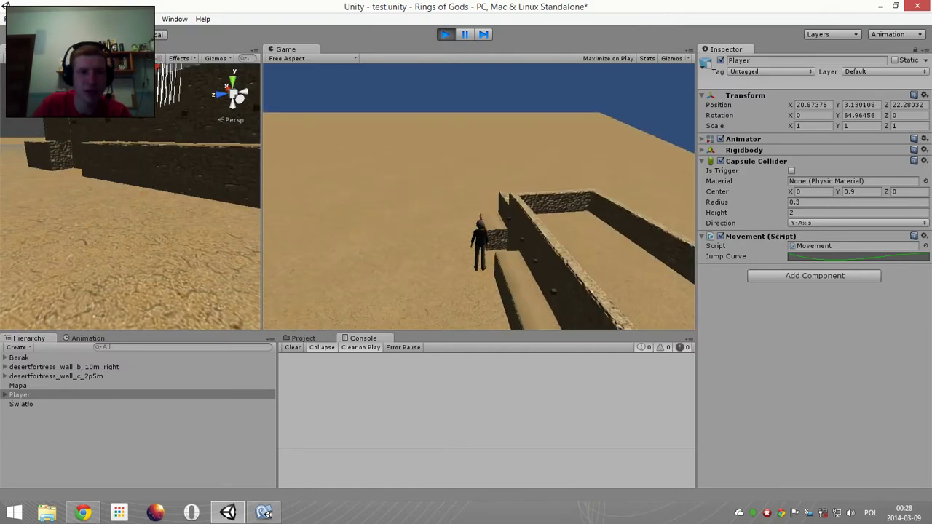
key(ctrl+p)
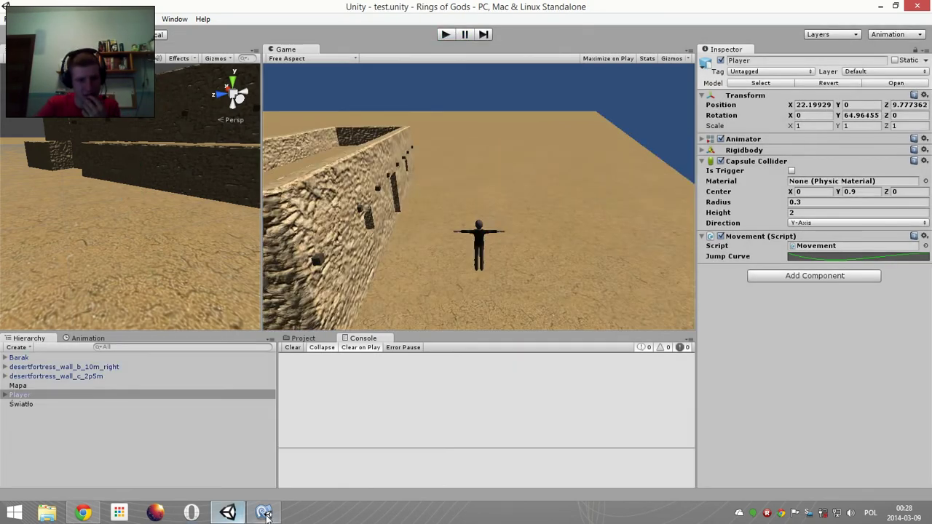
key(alt+Tab)
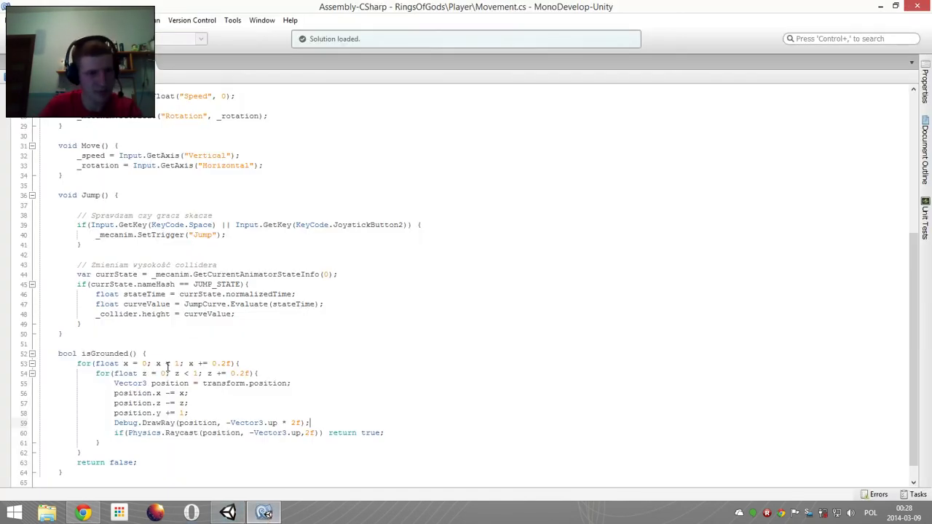
- Make the x and z loops run from -0.5f to below 0.5f in 0.5f steps, then return to Unity
click(148, 364)
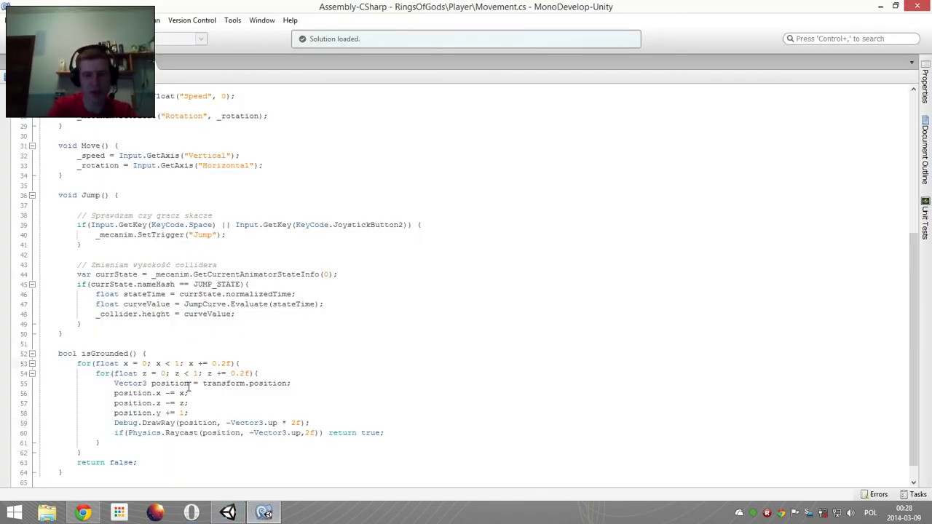
key(BackSpace)
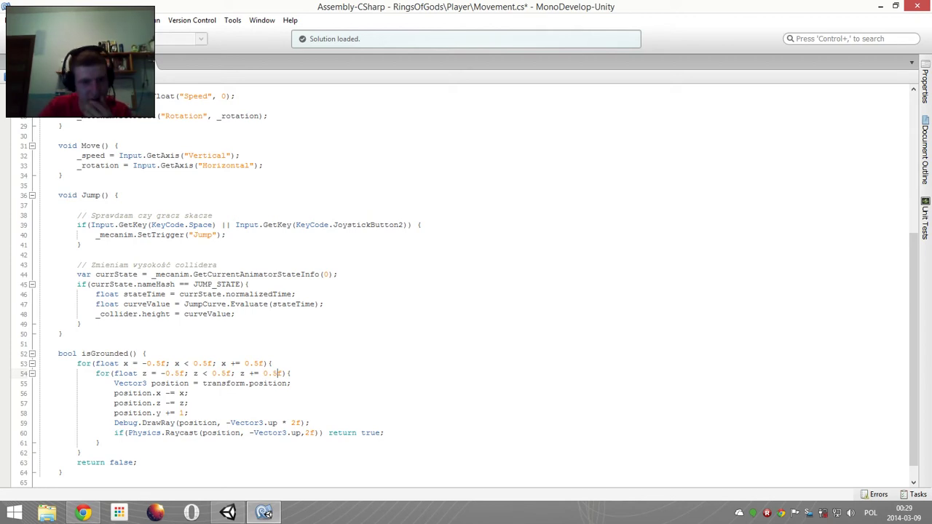
click(228, 512)
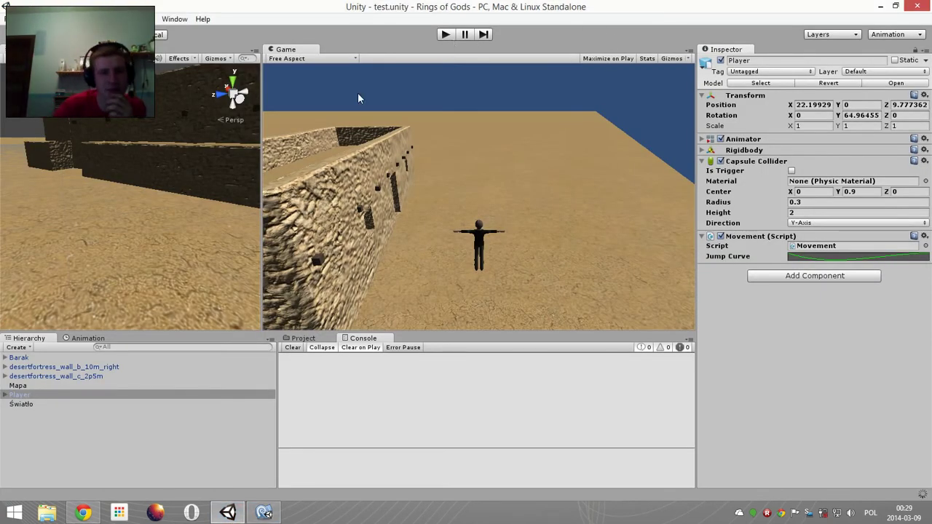
- With the Player selected, test a Space jump in Play mode, then stop playing
double_click(66, 394)
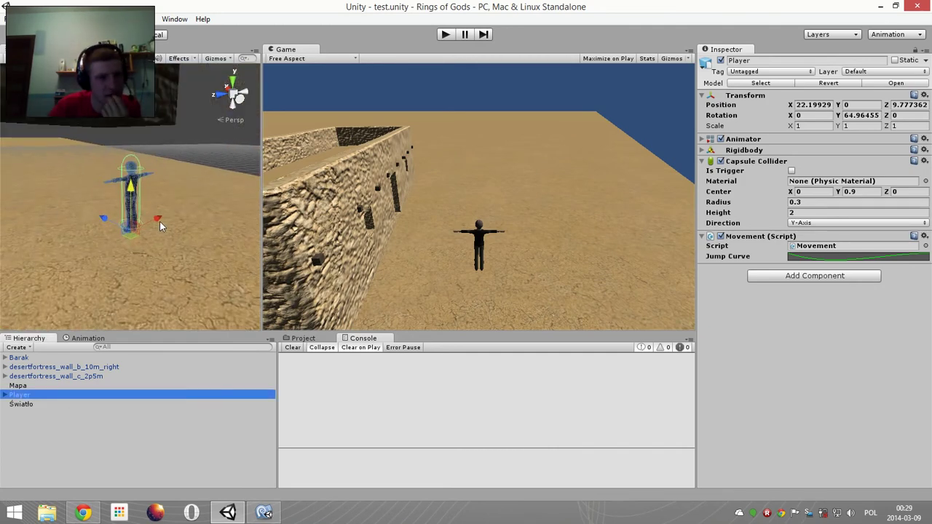
click(444, 34)
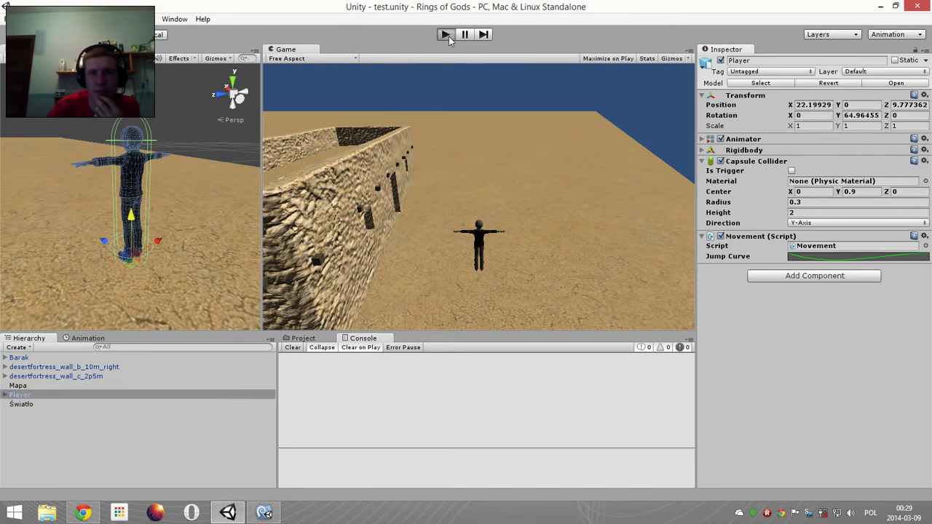
click(131, 207)
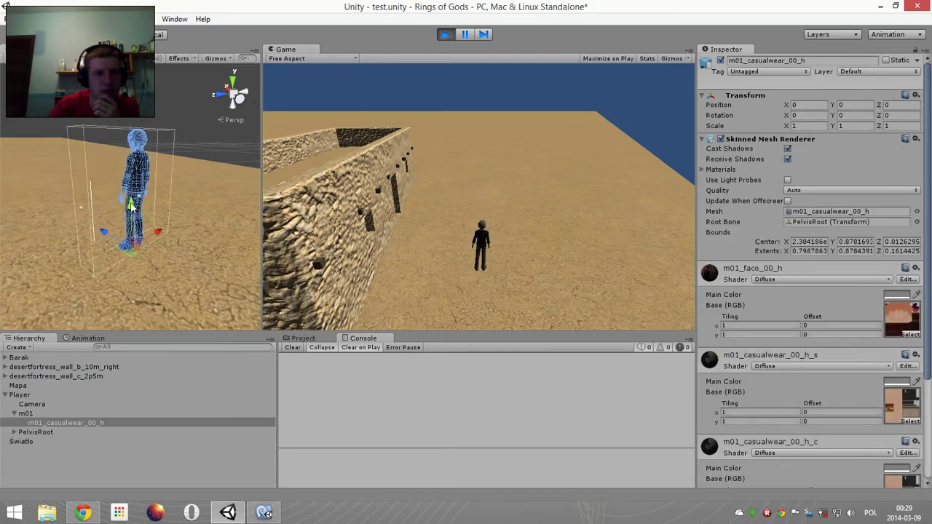
click(47, 394)
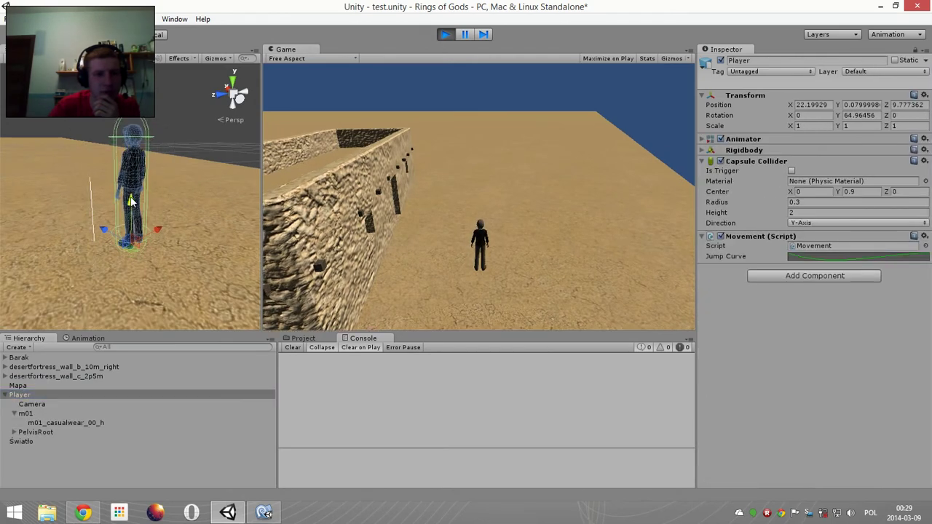
key(space)
key(space)
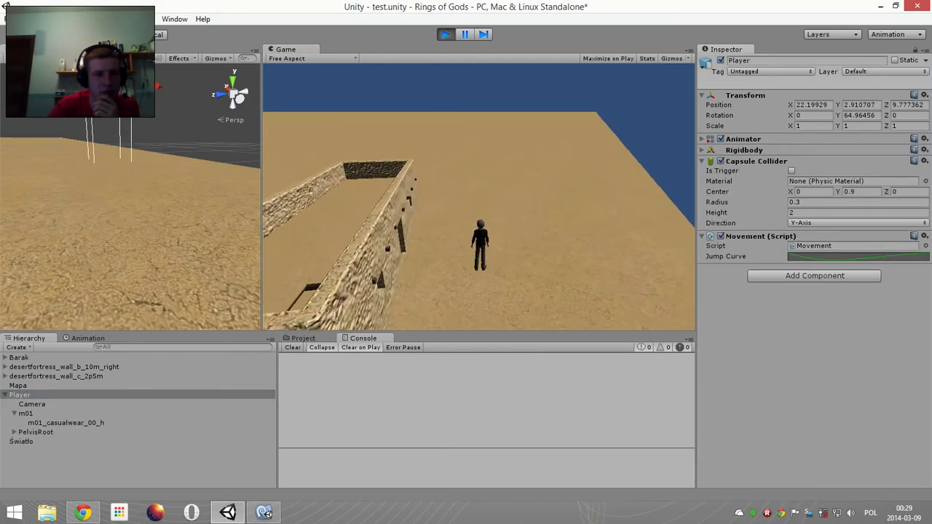
click(440, 36)
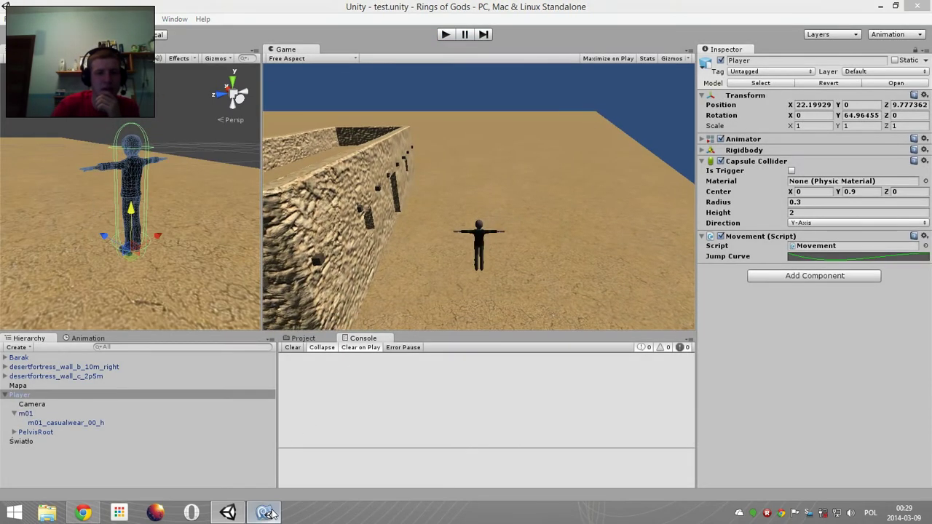
- Change both isGrounded loop start values to -1.5f and save Movement.cs
click(268, 513)
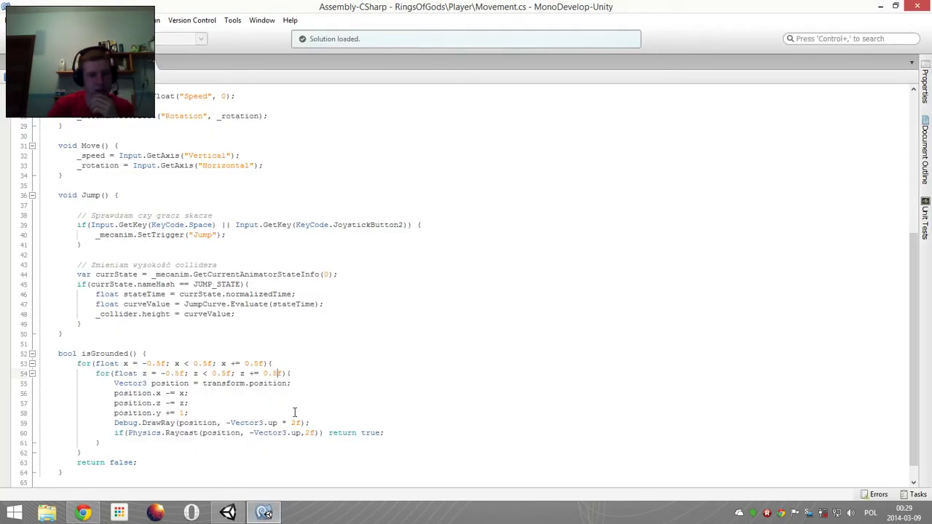
click(150, 363)
key(BackSpace)
text(1)
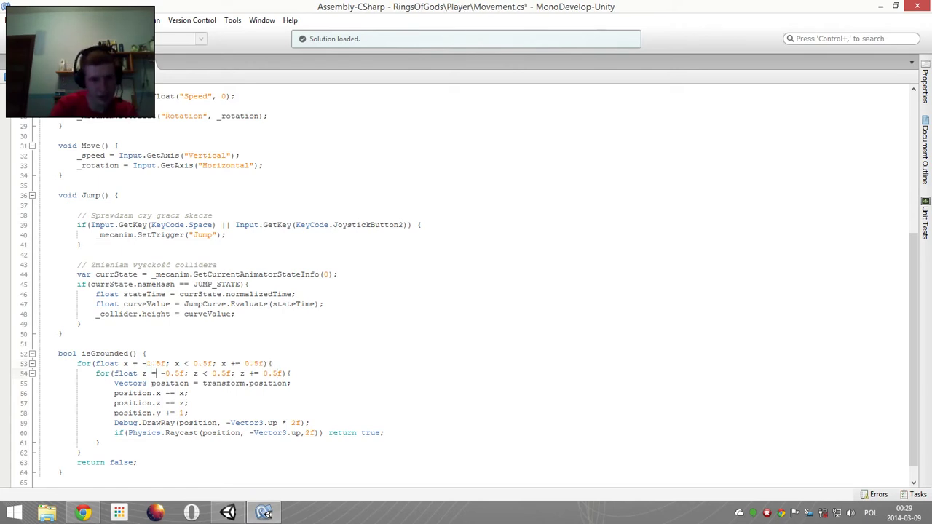
key(ctrl+s)
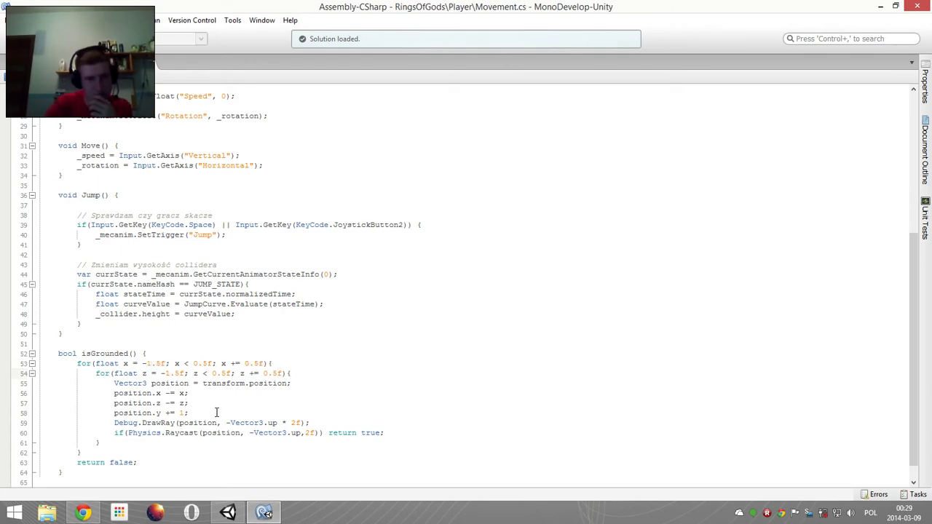
- Jump twice in Play mode with the -1.5f ground check, stop, and return to Movement.cs
click(232, 512)
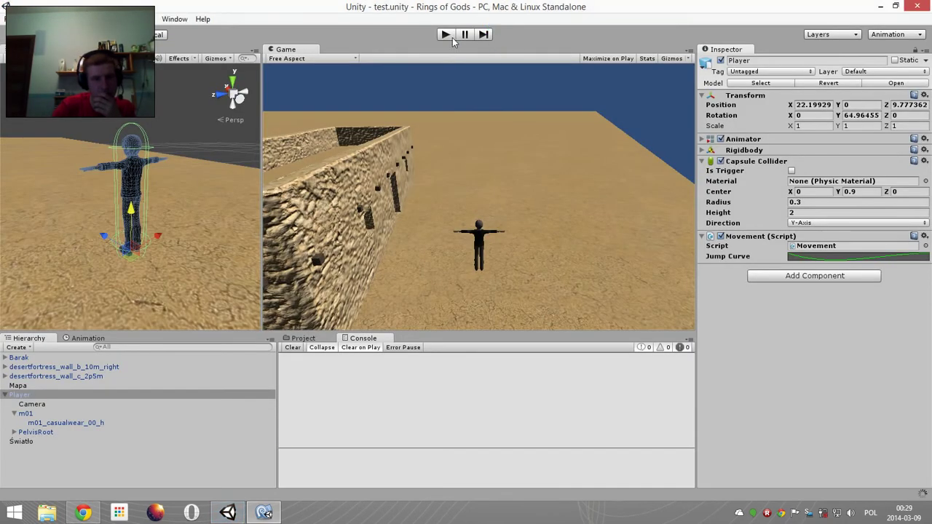
click(450, 37)
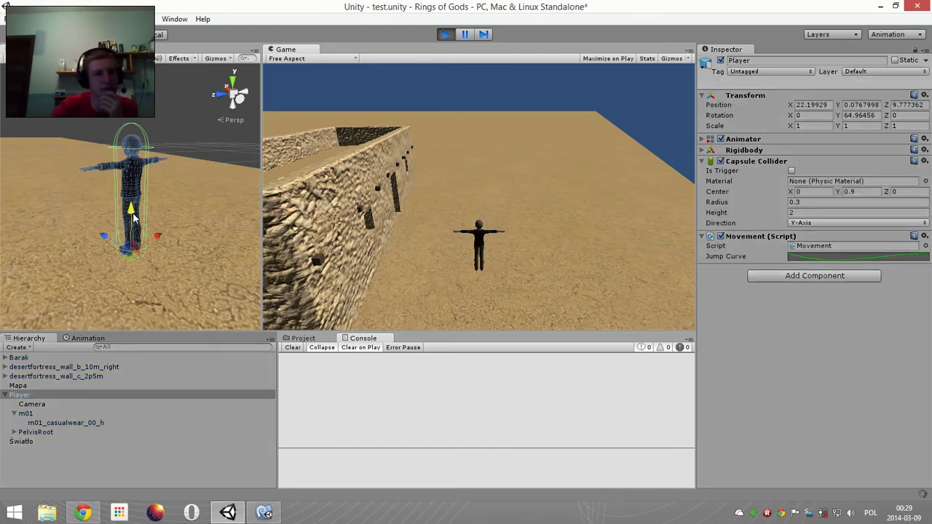
key(space)
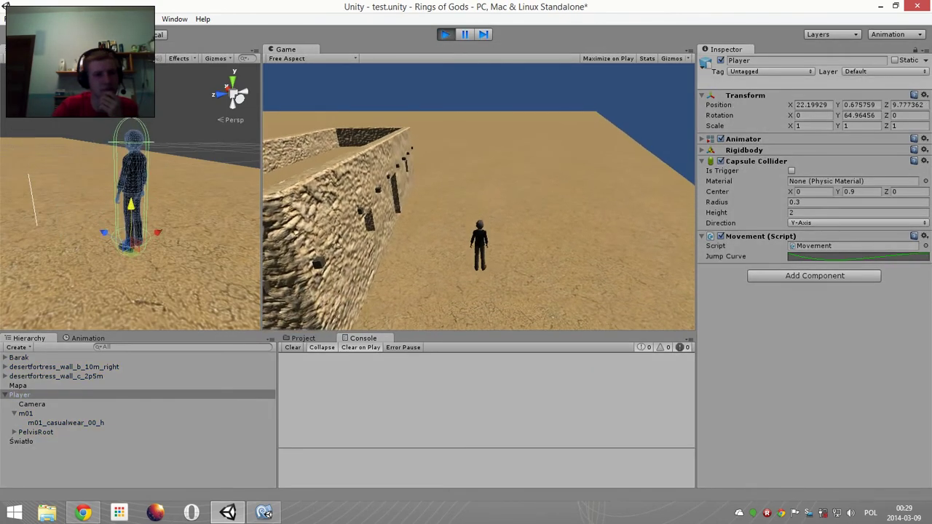
key(space)
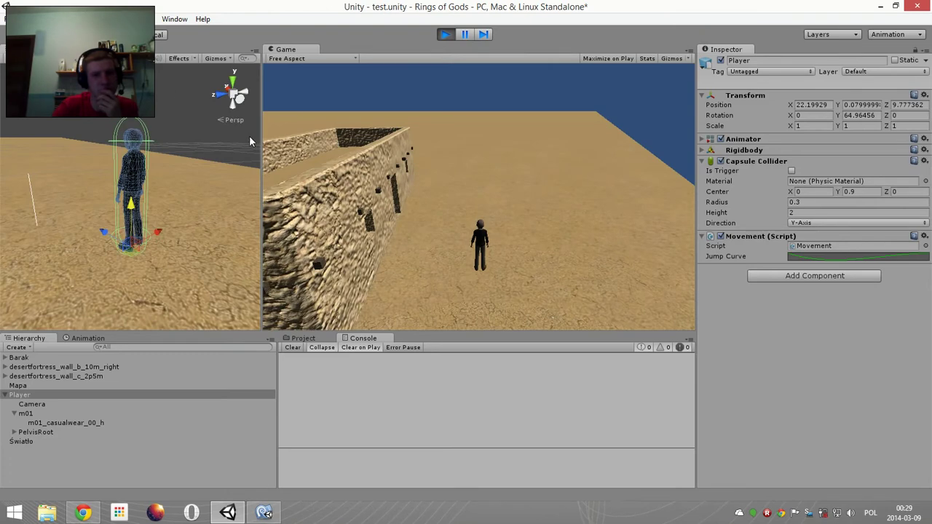
click(447, 34)
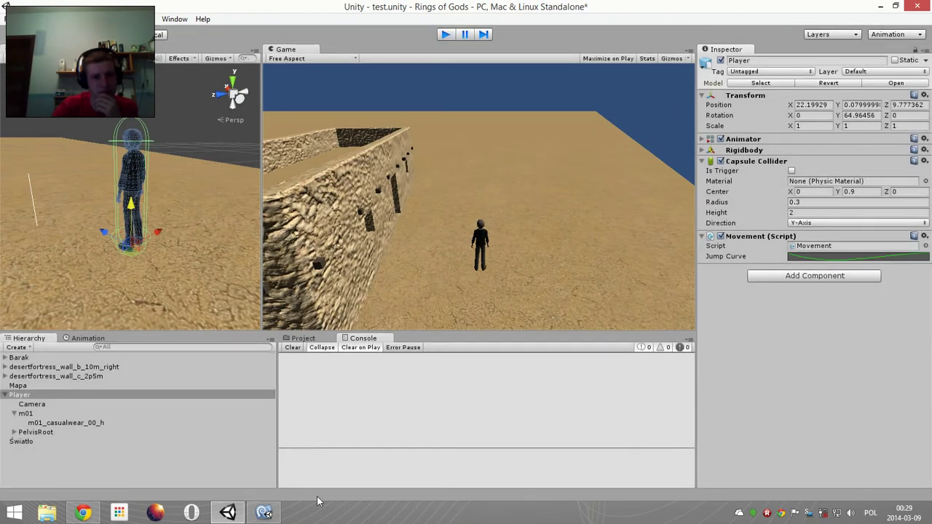
click(263, 513)
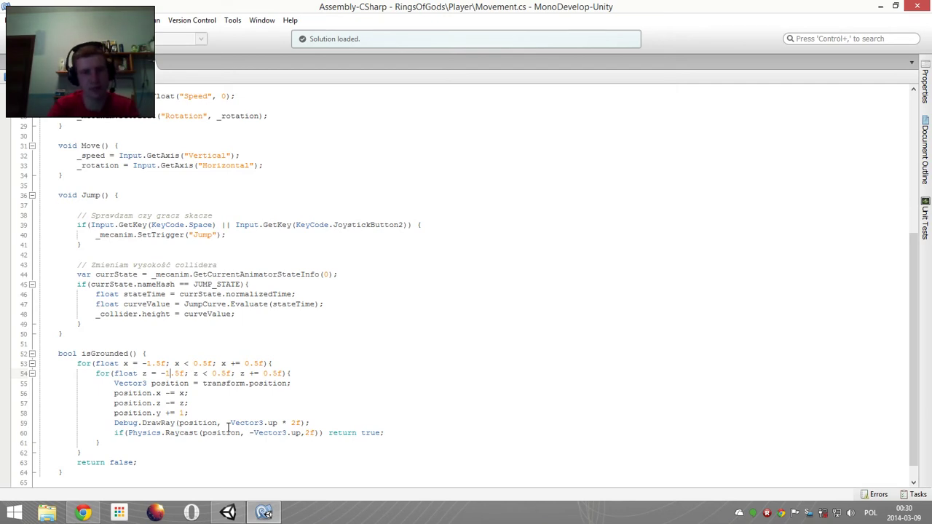
- Set both loop starts to -0.5f with limits of 1.5f, then switch to Unity
key(BackSpace)
text(0)
key(Up)
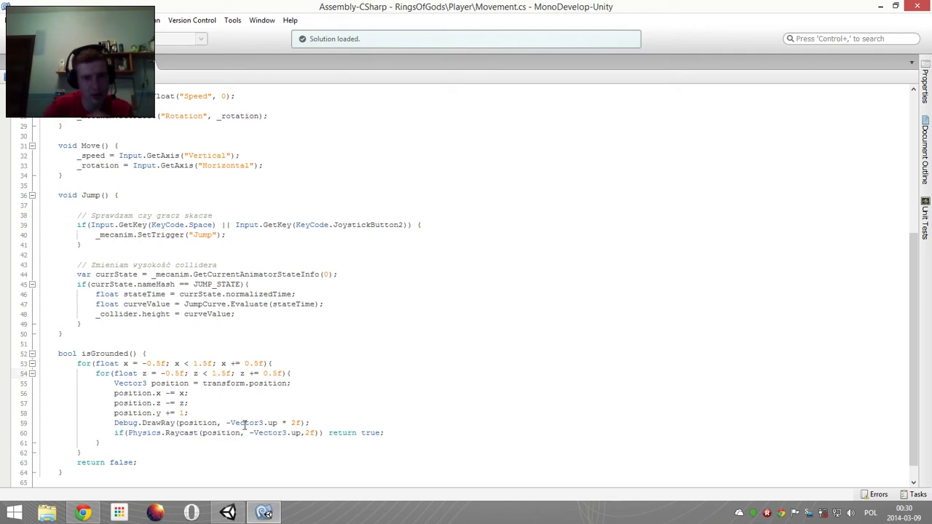
click(227, 512)
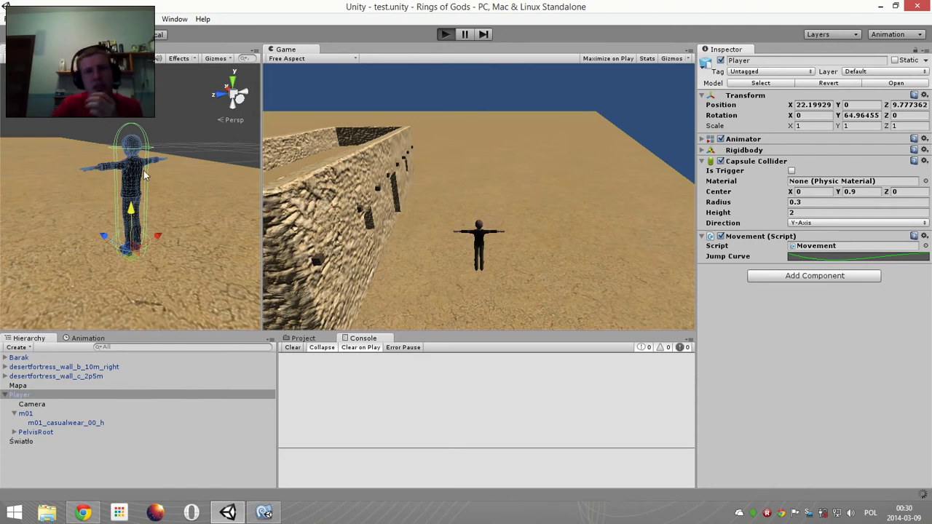
- Jump the Player in Play mode, inspect the widened debug rays, stop, and return to MonoDevelop
key(ctrl+p)
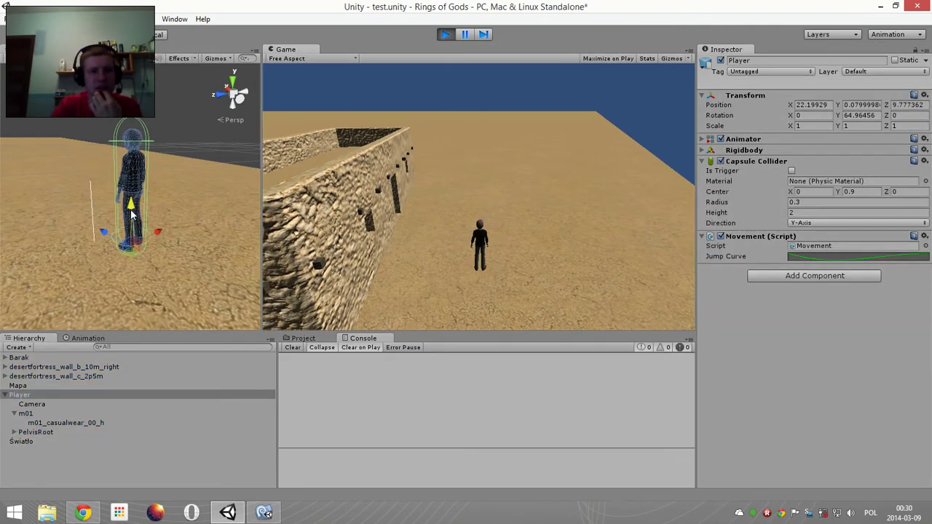
key(space)
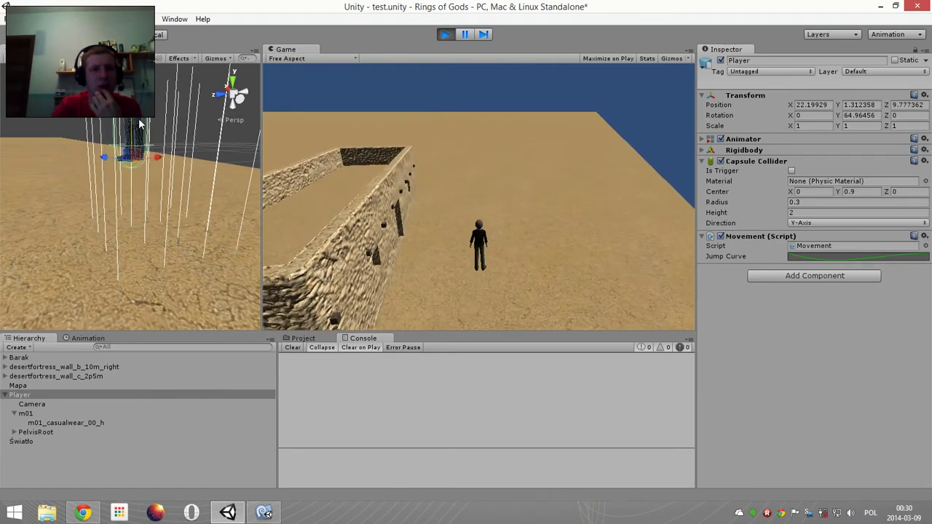
scroll(139, 168, up, 5)
mouse_move(147, 182)
middle_down()
mouse_move(188, 248)
mouse_move(183, 233)
middle_up()
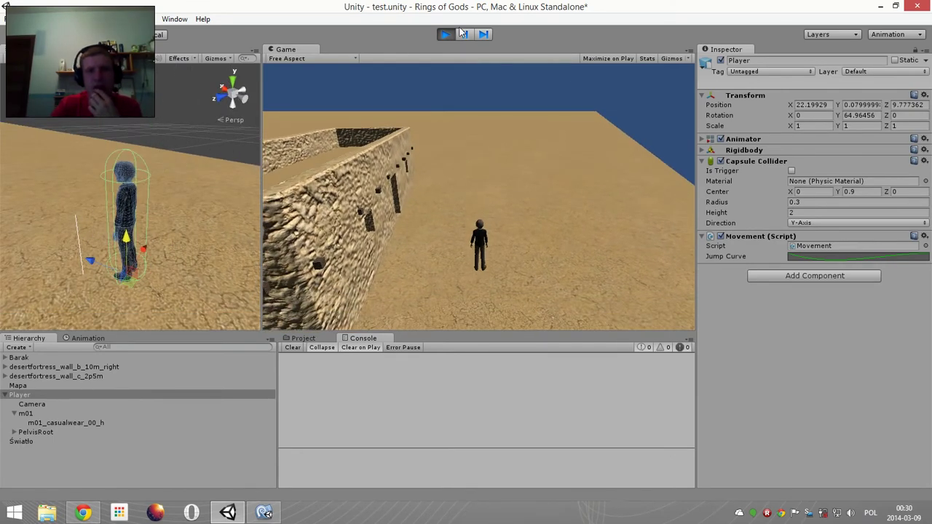
key(ctrl+p)
key(alt+Tab)
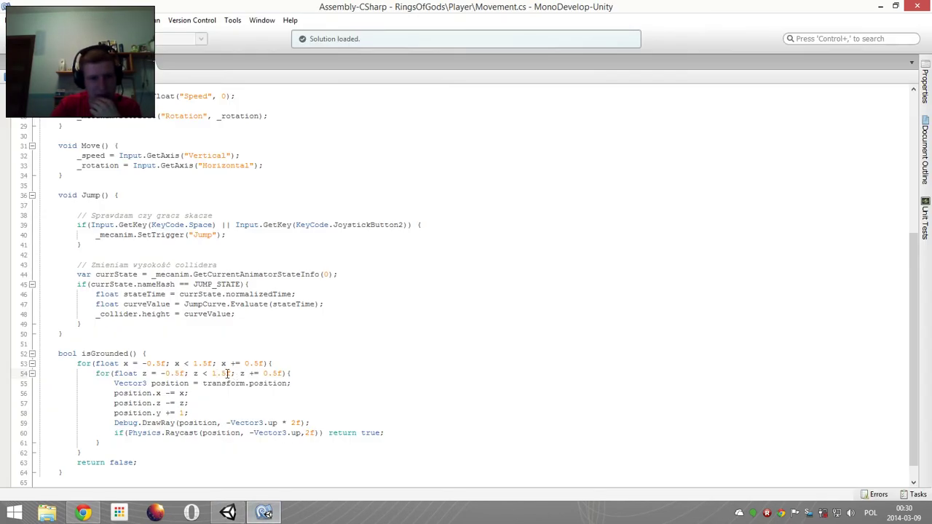
- Change both x and z loop limits from 1.5f to 1, save Movement.cs, and return to Unity
key(BackSpace)
key(BackSpace)
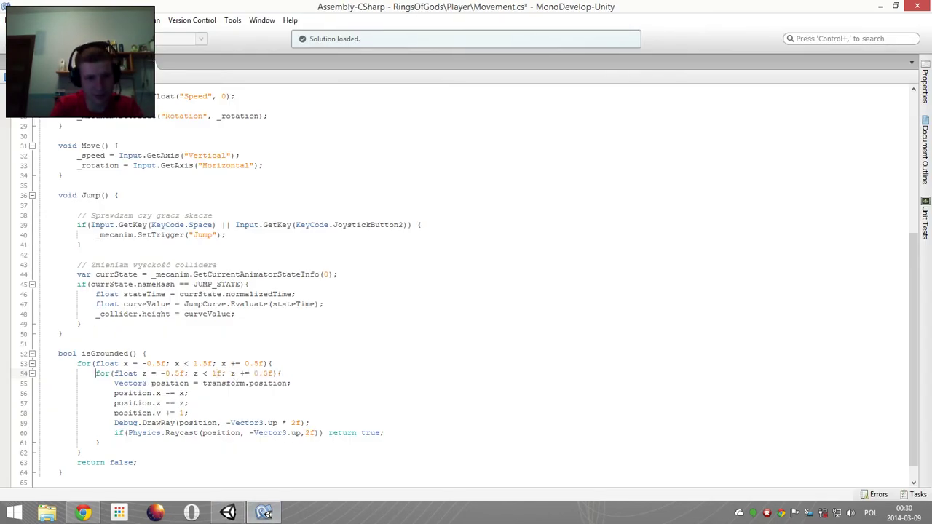
click(222, 373)
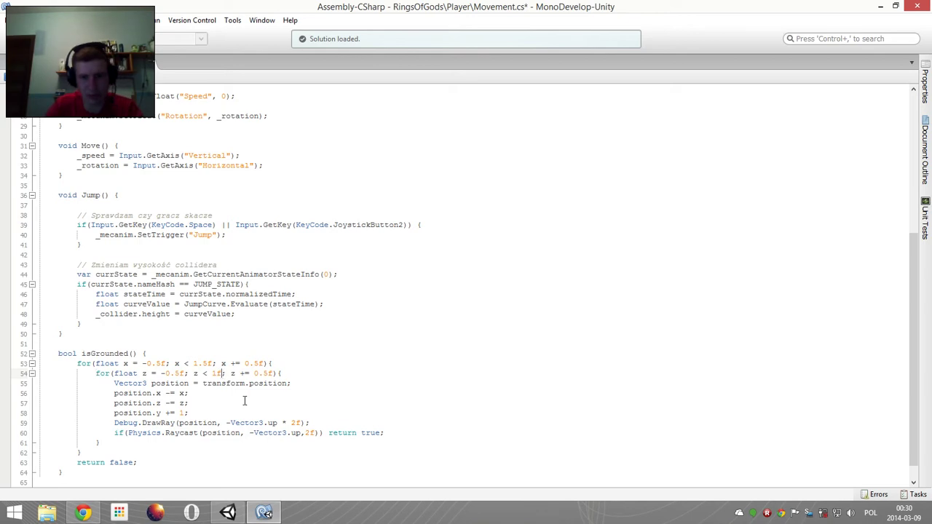
key(BackSpace)
click(213, 364)
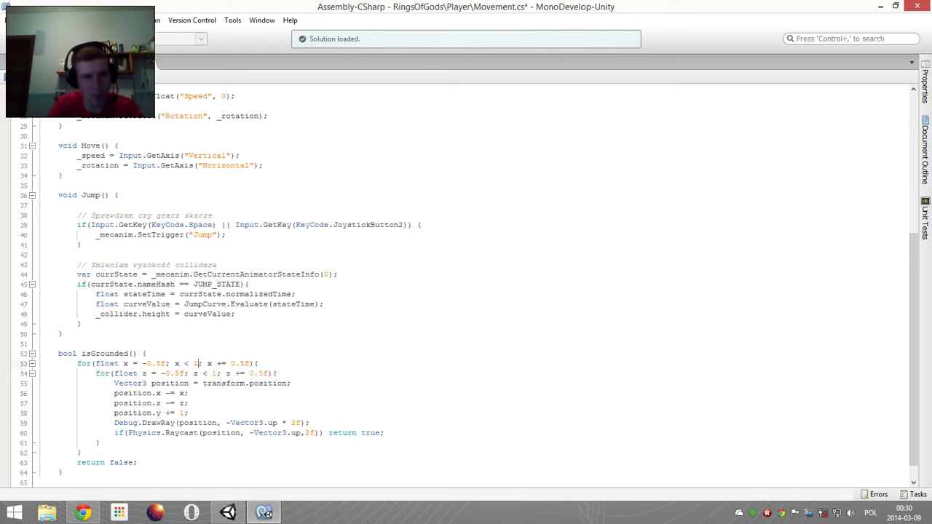
key(ctrl+s)
key(alt+Tab)
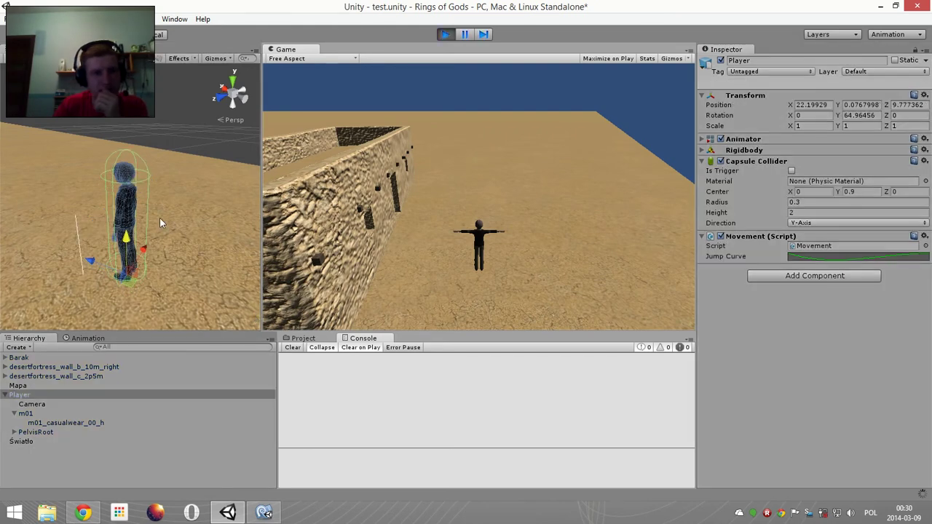
- Jump, then run forward and keep turning left up the fortress stairs
key(space)
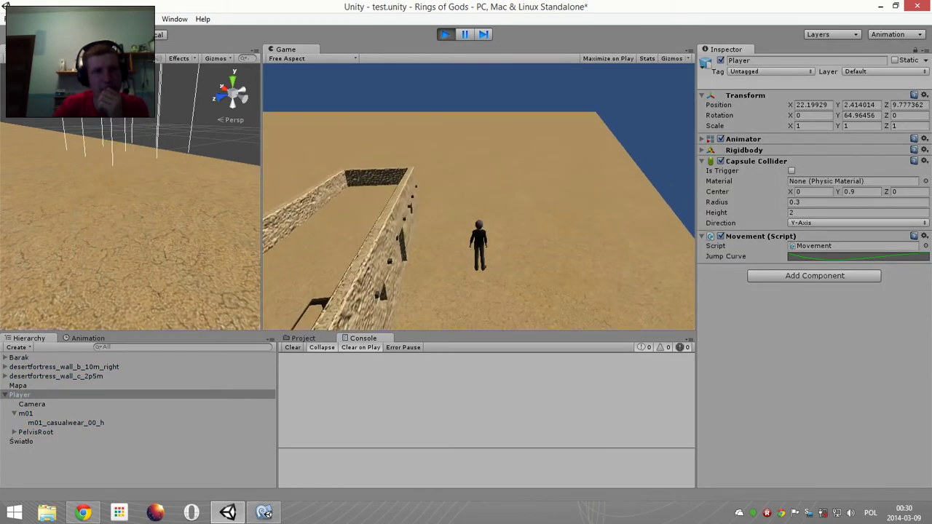
key(w)
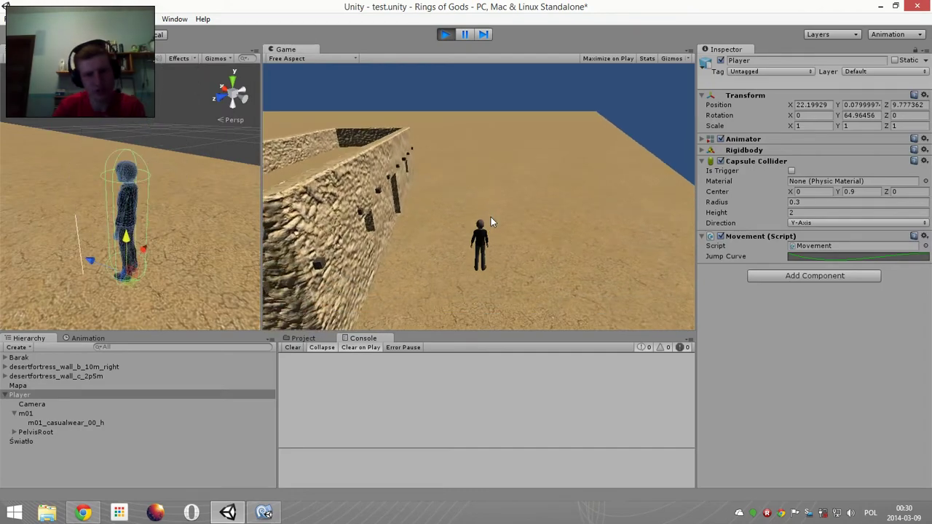
key(a)
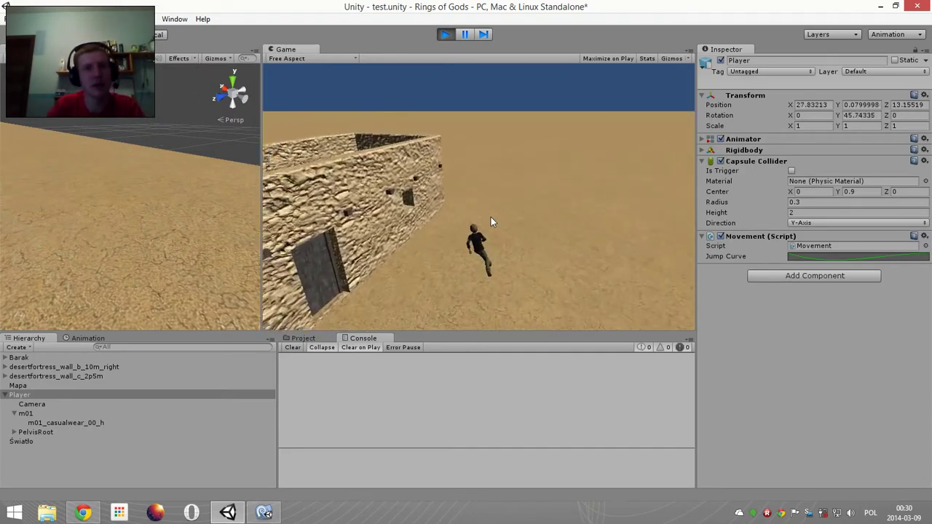
key(a)
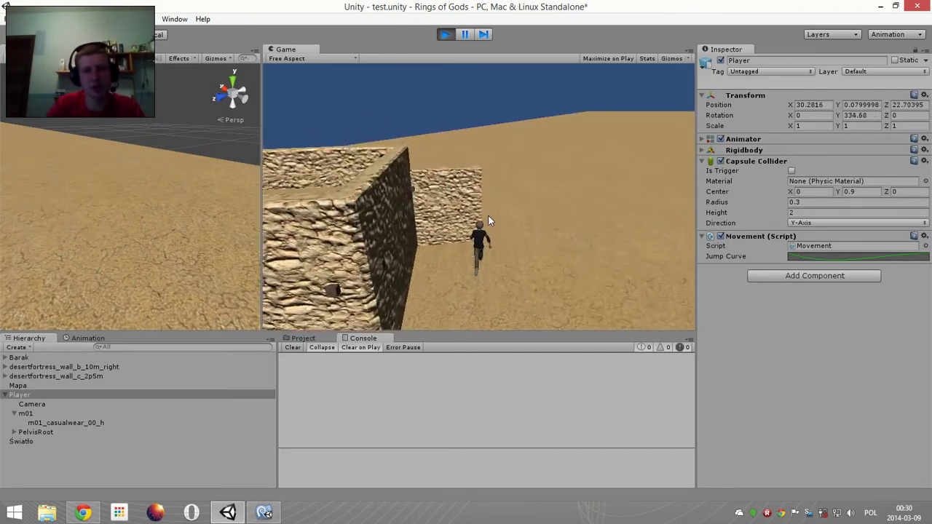
key(a)
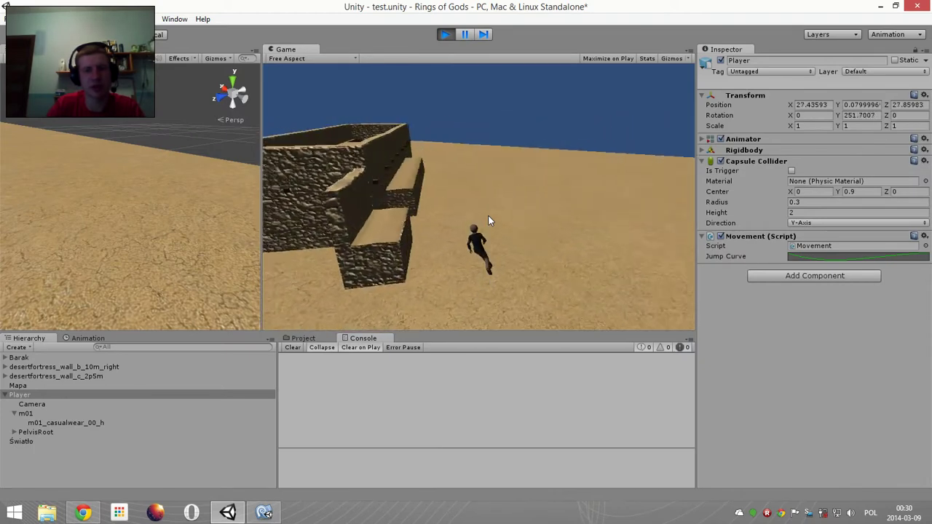
key(a)
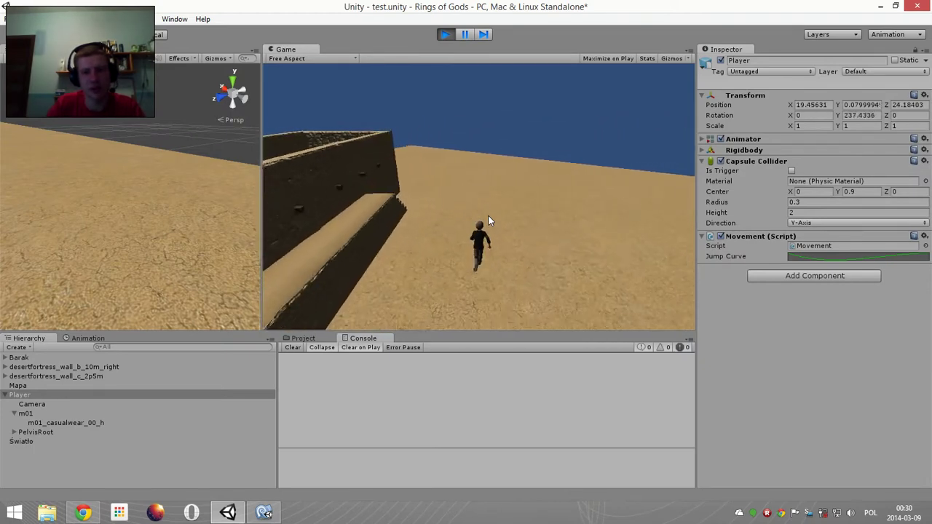
key(a)
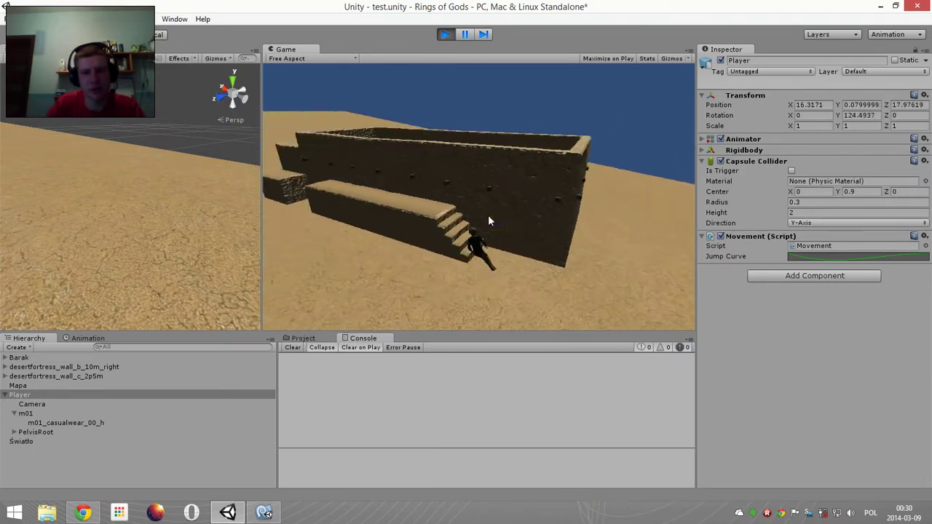
- Run around the wall, turn back toward the building, and climb onto the wall top
key(d)
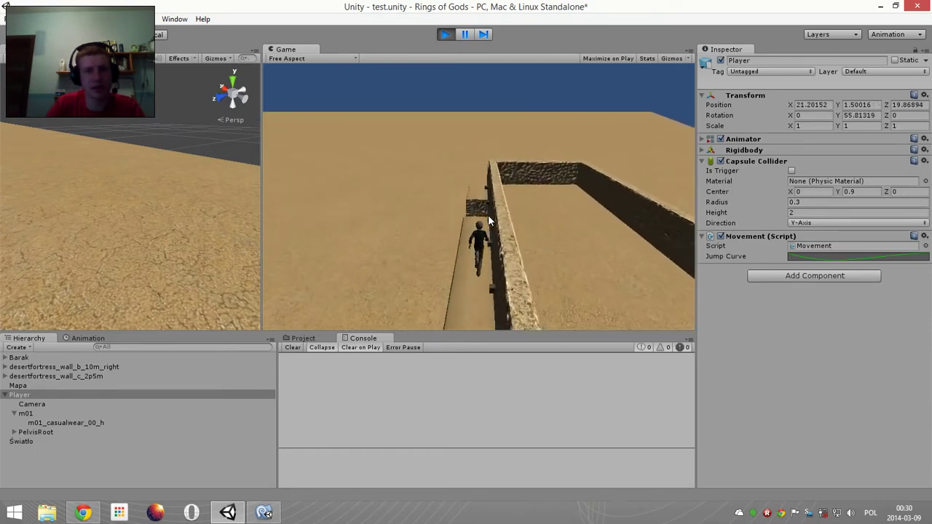
key(d)
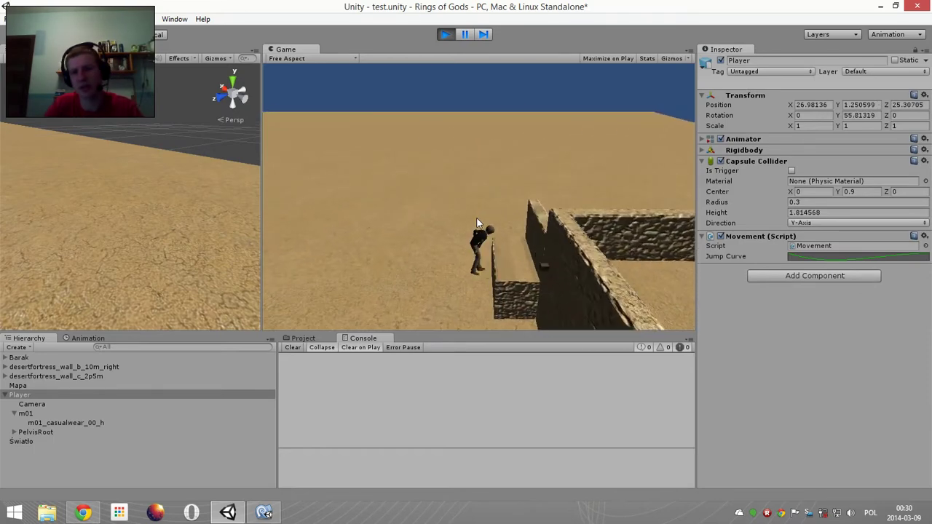
key(d)
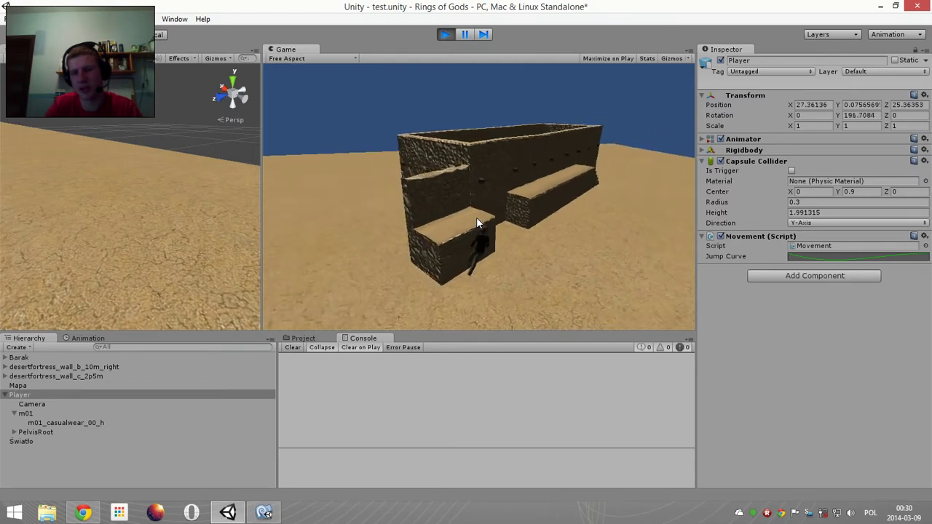
key(w)
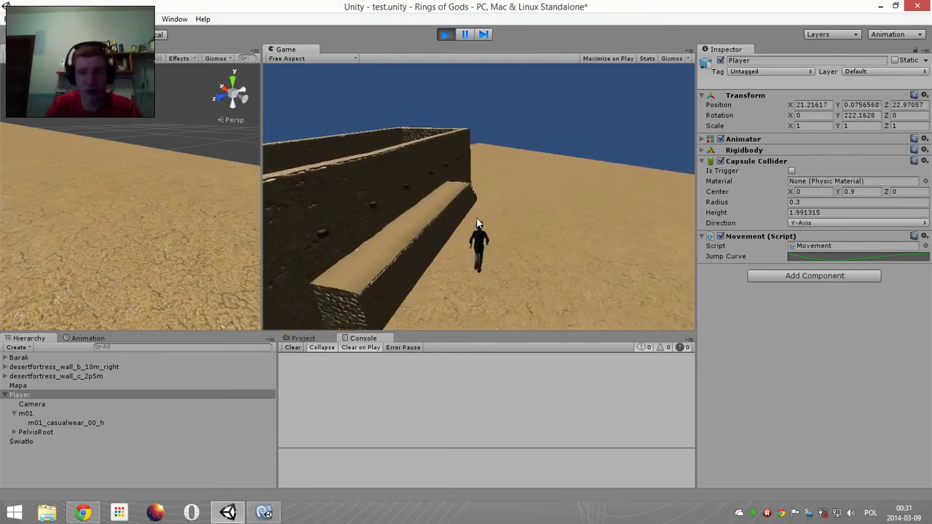
key(a)
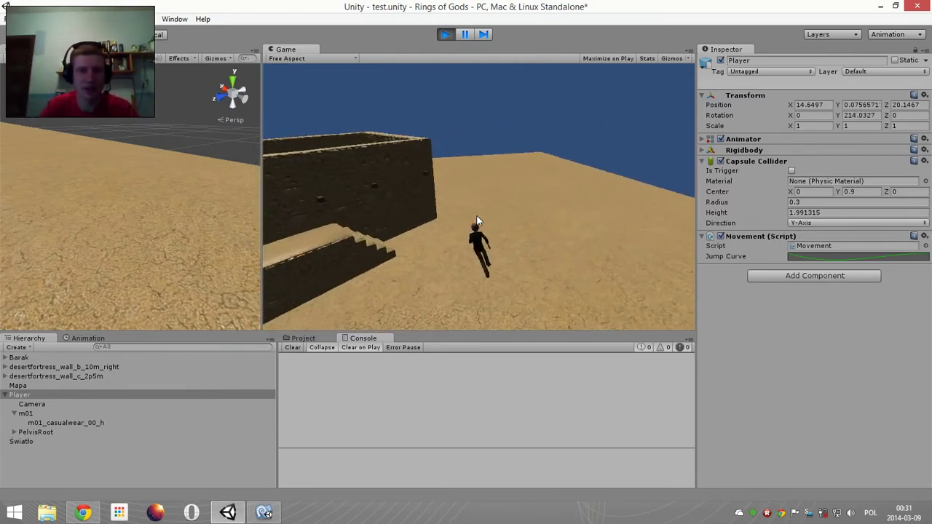
key(w)
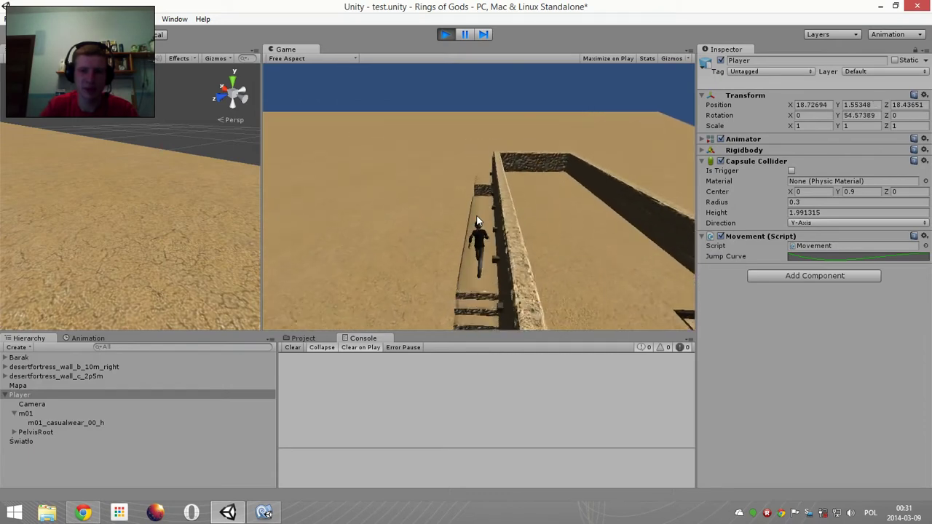
key(w)
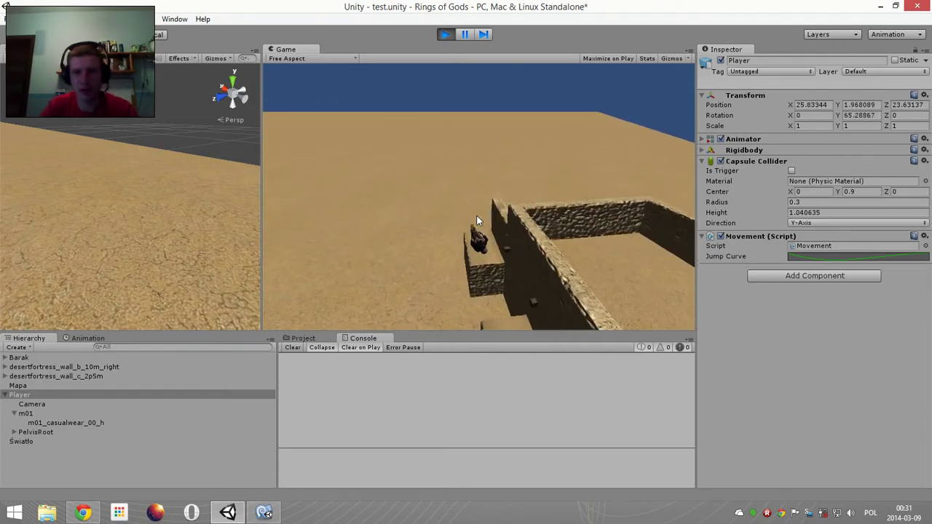
- Turn right, drop off the wall, turn around, and stop Play mode
key(d)
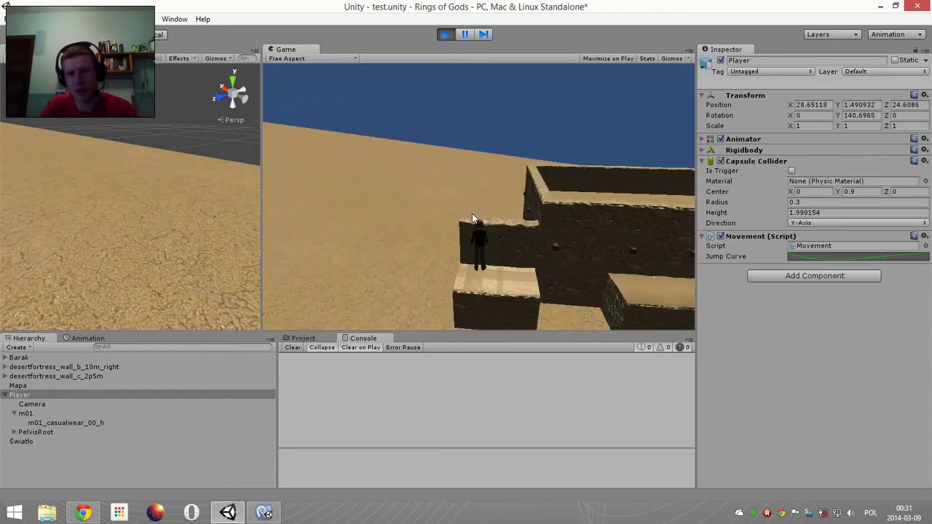
key(s)
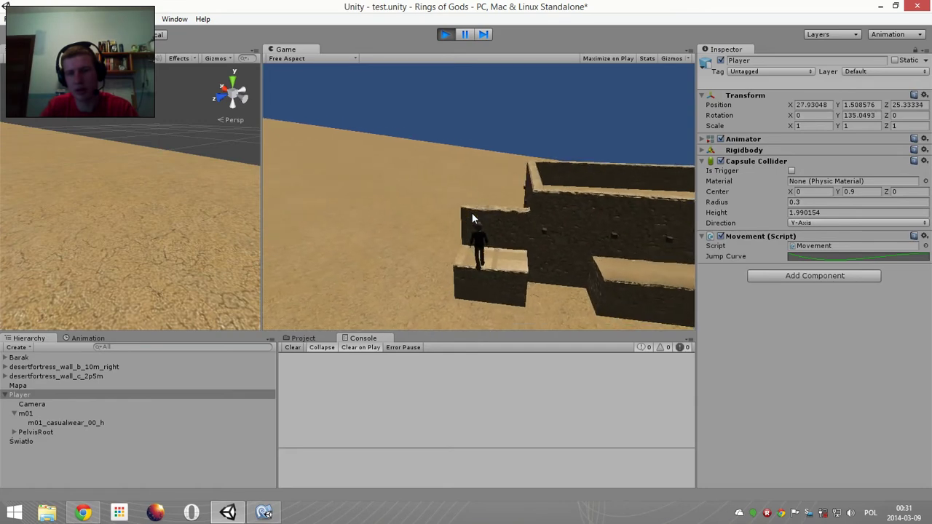
key(d)
key(w)
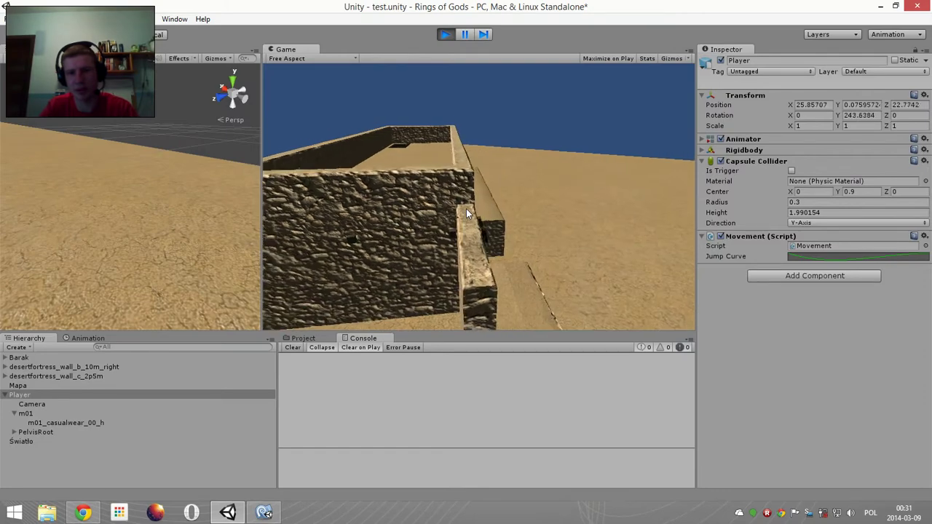
key(d)
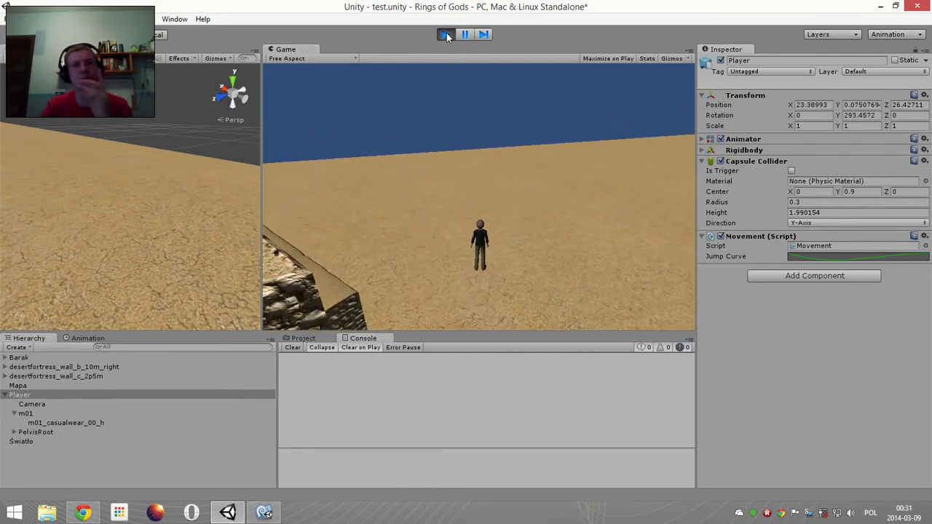
click(445, 33)
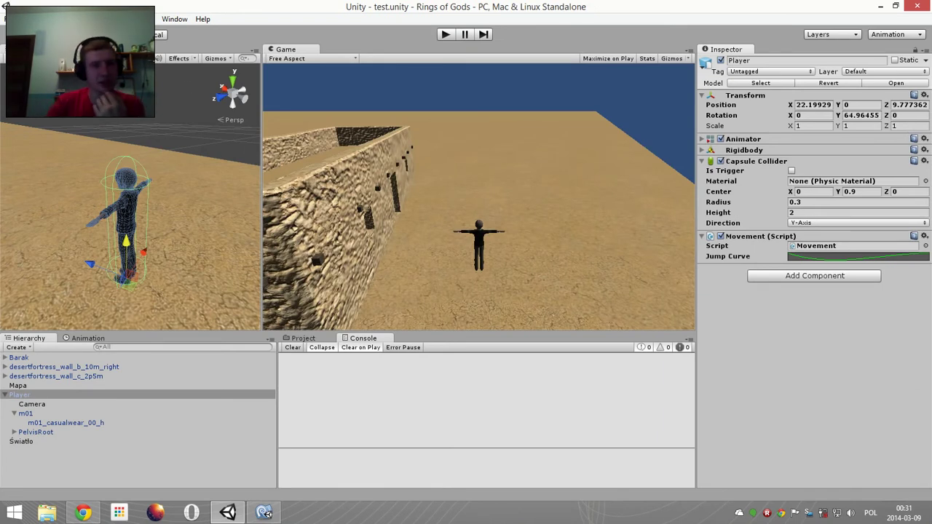
- Show the Animator graph, select the Jump state, and locate its JumpNow clip in the Project
click(72, 49)
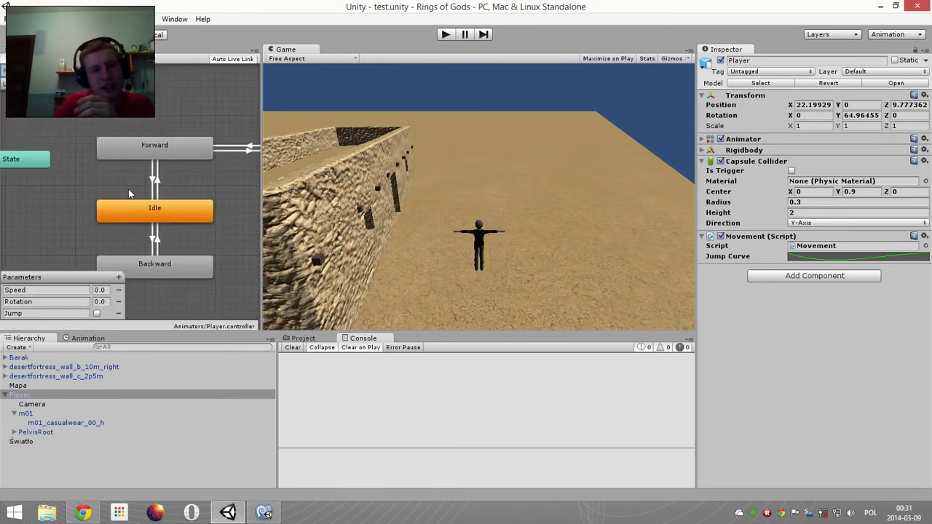
middle_drag(141, 171, 149, 241)
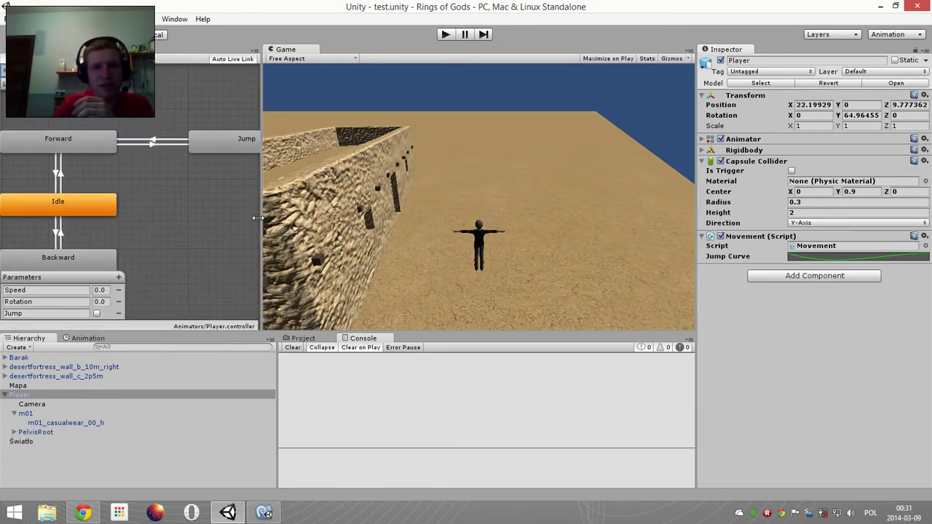
drag(258, 218, 356, 216)
drag(274, 144, 287, 144)
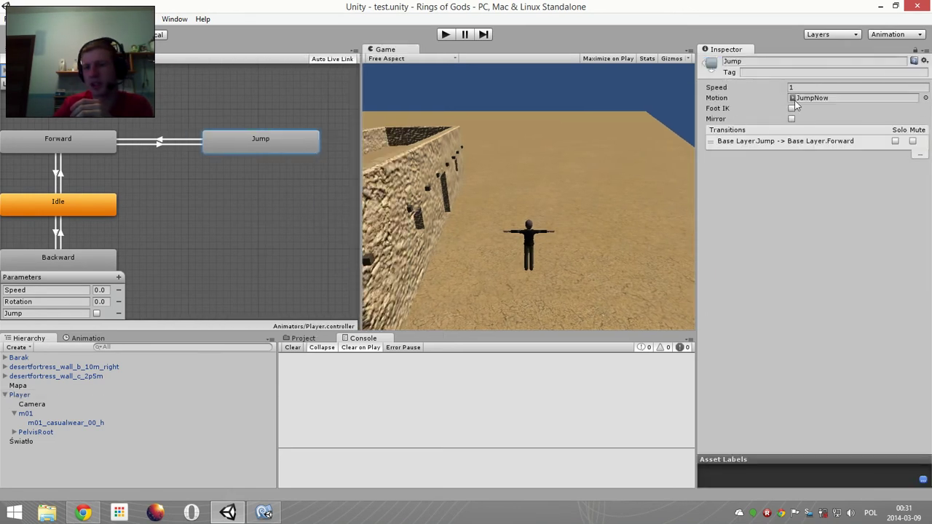
click(295, 339)
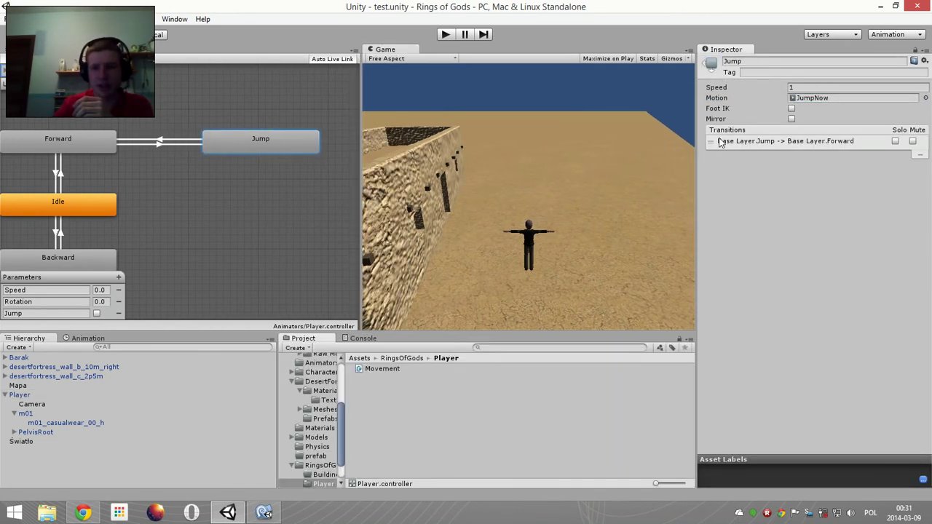
click(793, 102)
- Open the JumpNow clip and play its animation in the Preview
double_click(808, 97)
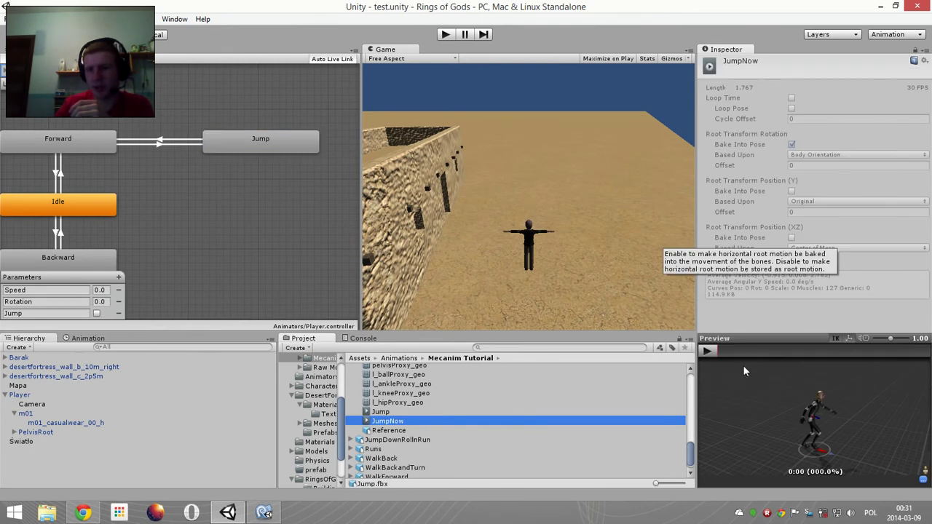
click(708, 351)
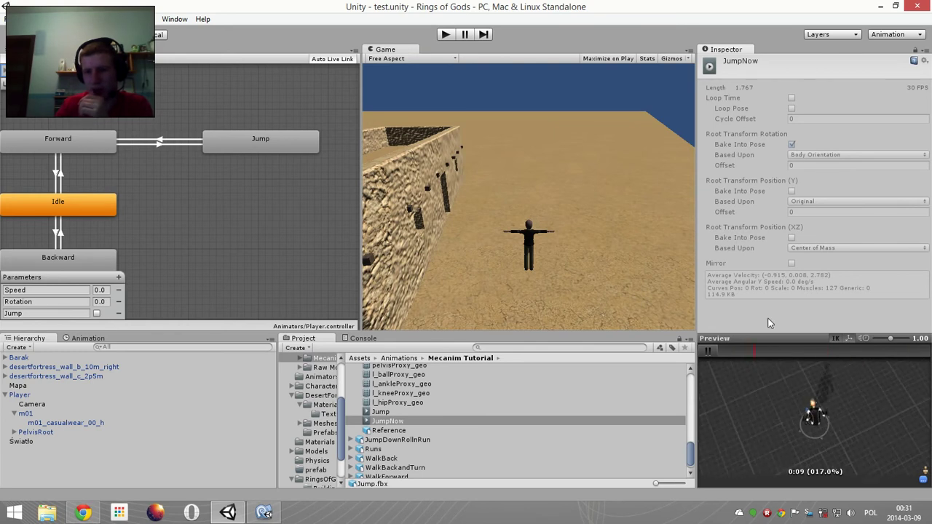
click(710, 350)
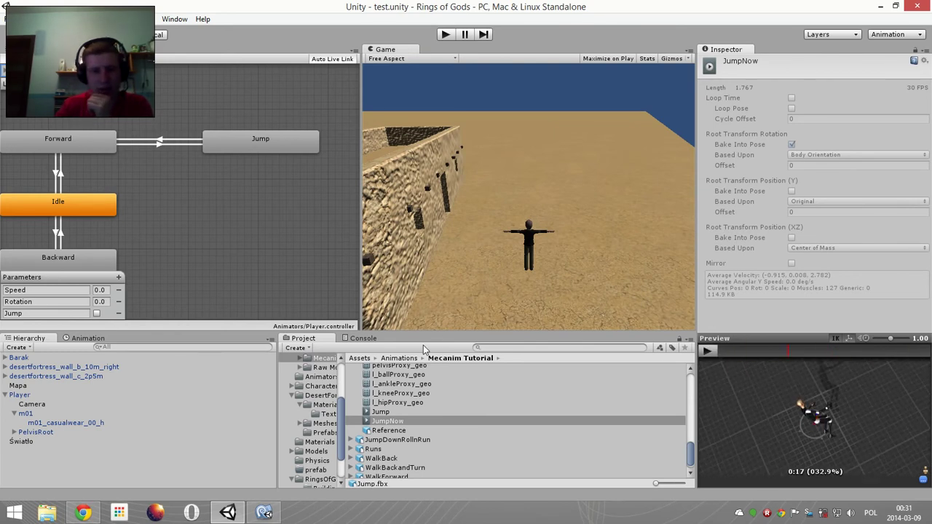
- Go up to Animations and browse the Locomotion folder's clips
click(387, 358)
double_click(381, 369)
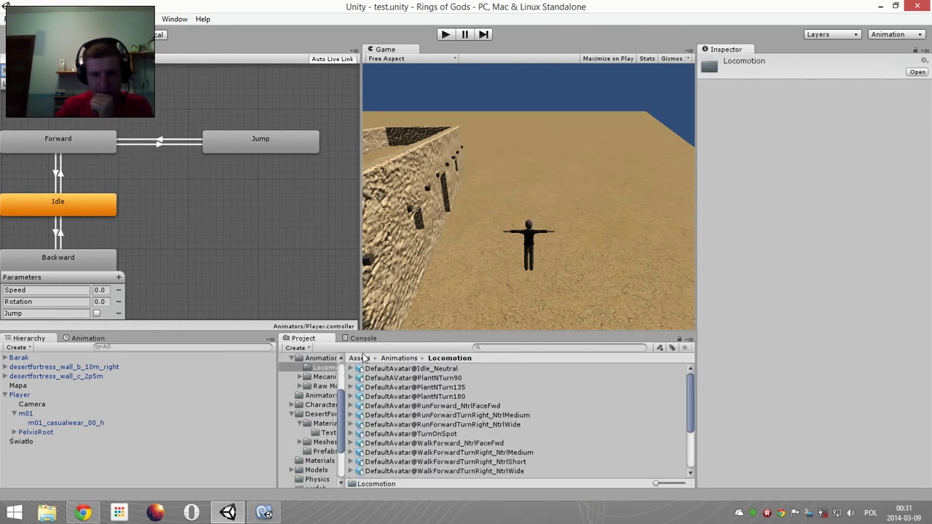
scroll(391, 382, down, 2)
scroll(395, 393, up, 2)
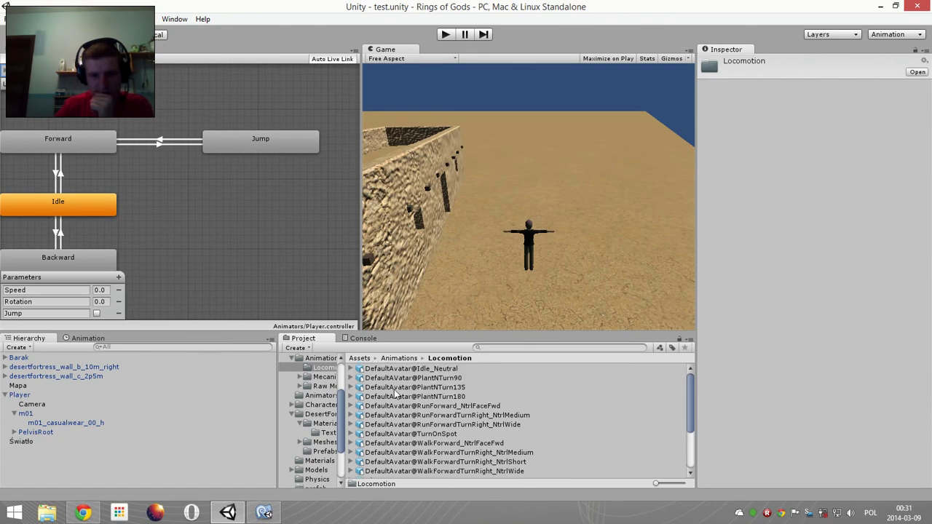
scroll(396, 393, down, 4)
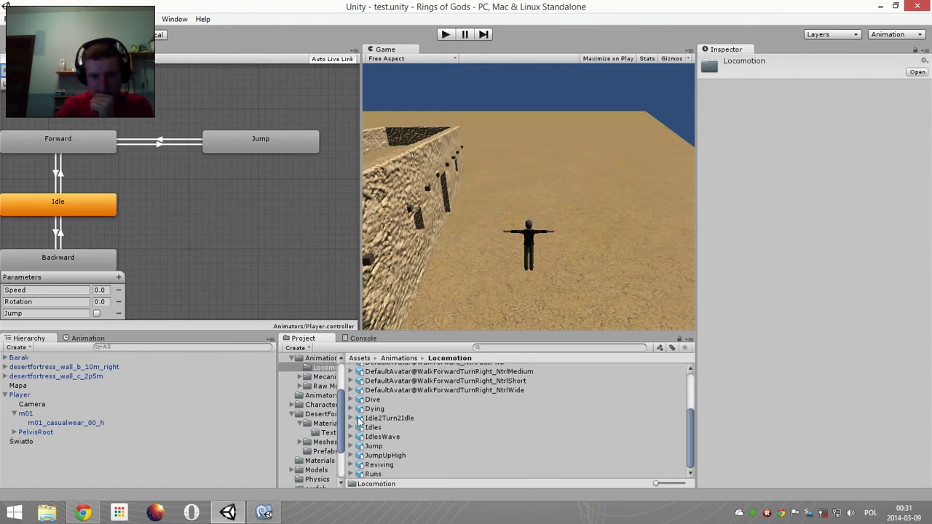
- Inspect the Jump clip, then browse to Raw Mocap Data > Running > Jumping
click(376, 447)
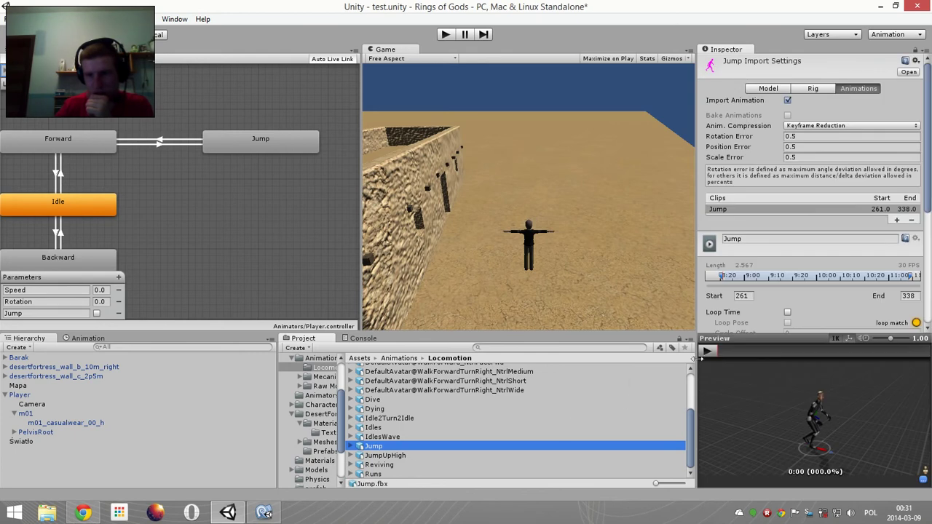
click(403, 358)
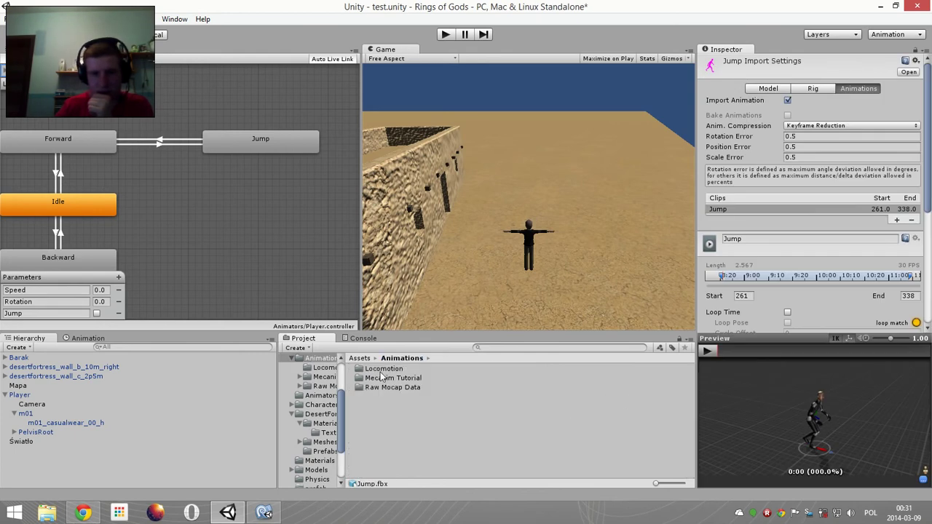
double_click(385, 387)
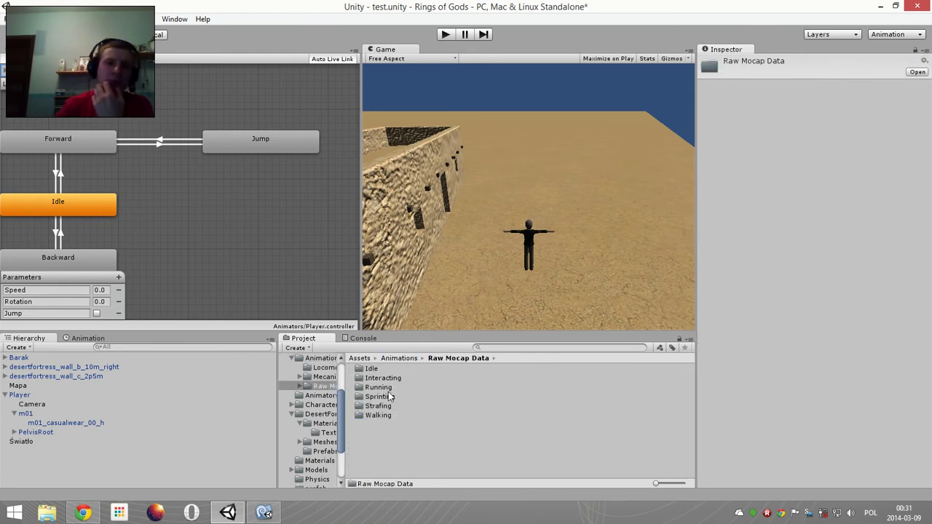
double_click(377, 387)
scroll(410, 416, up, 2)
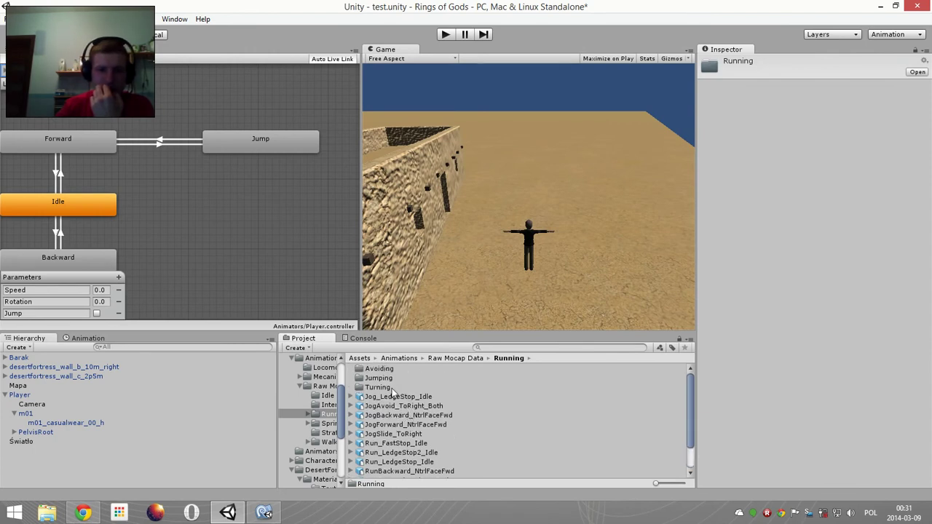
double_click(380, 378)
- Preview the 4.3-second Run_JumpUpHigh_Run animation, then collapse its contents
click(390, 425)
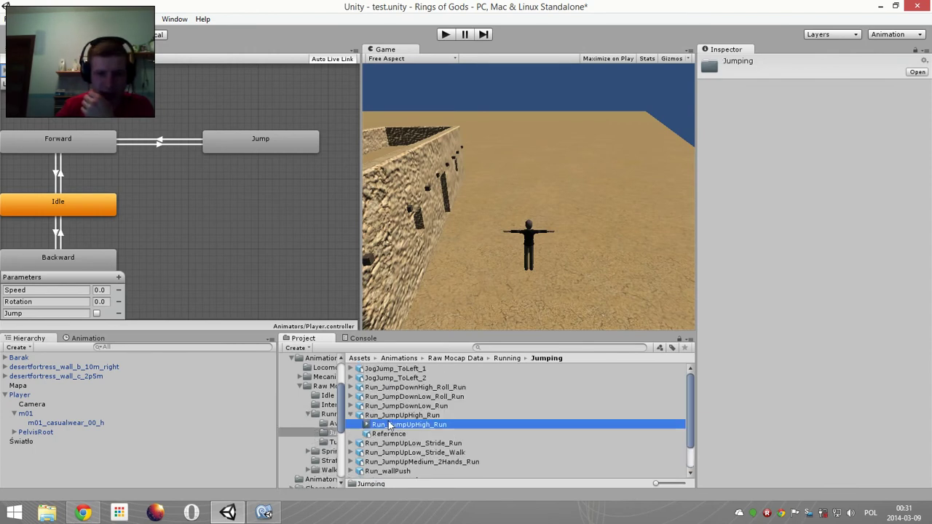
click(711, 351)
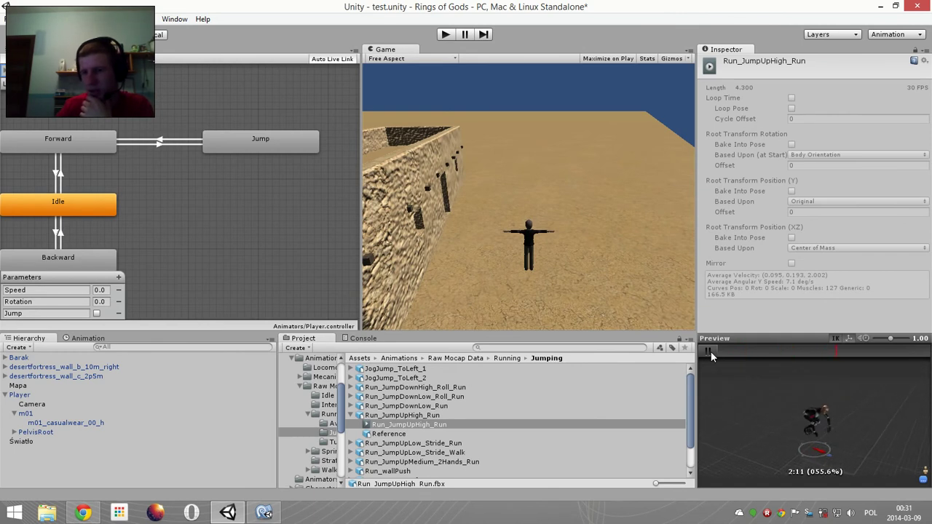
click(709, 351)
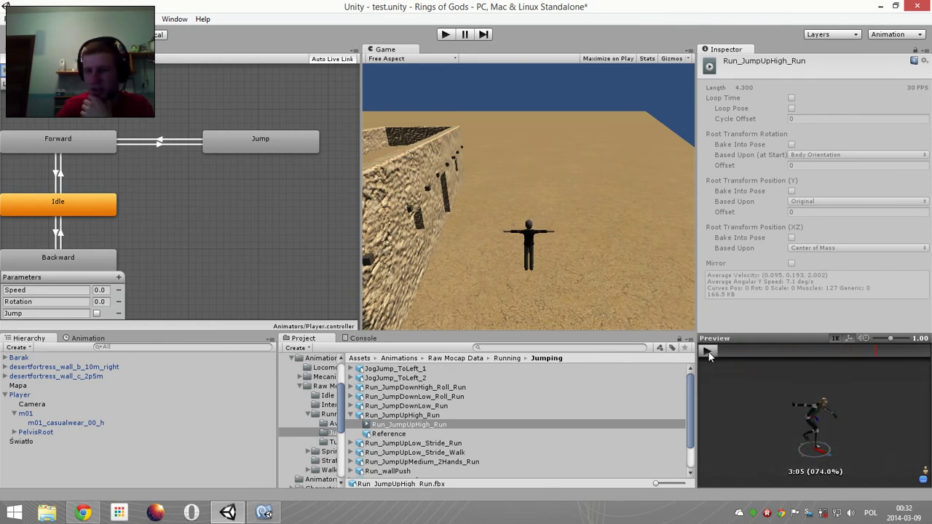
click(350, 415)
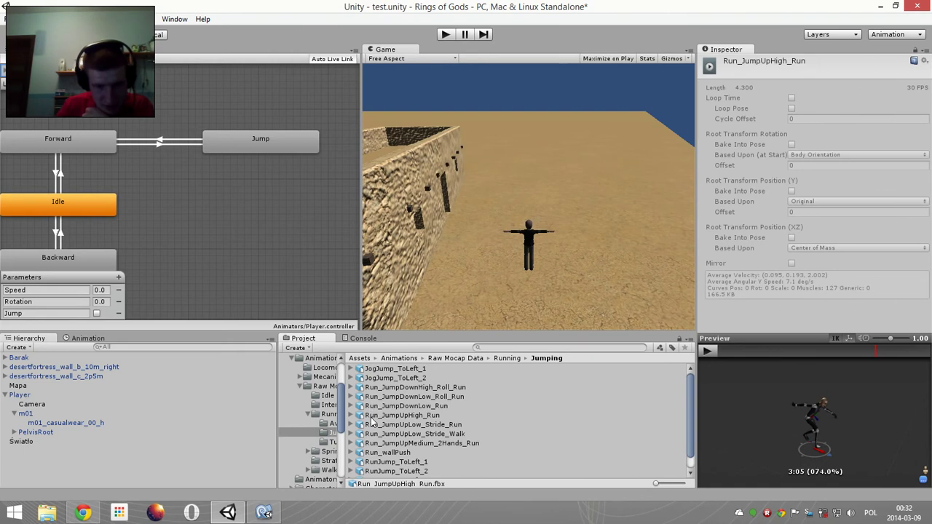
- Preview the RunJump_ToLeft_1 and RunJump_ToLeft_3 animations
click(408, 462)
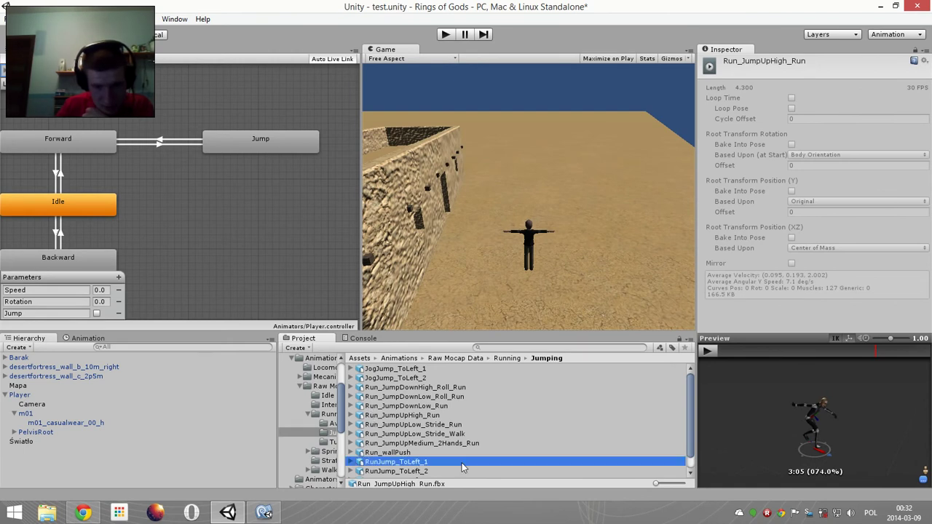
click(711, 351)
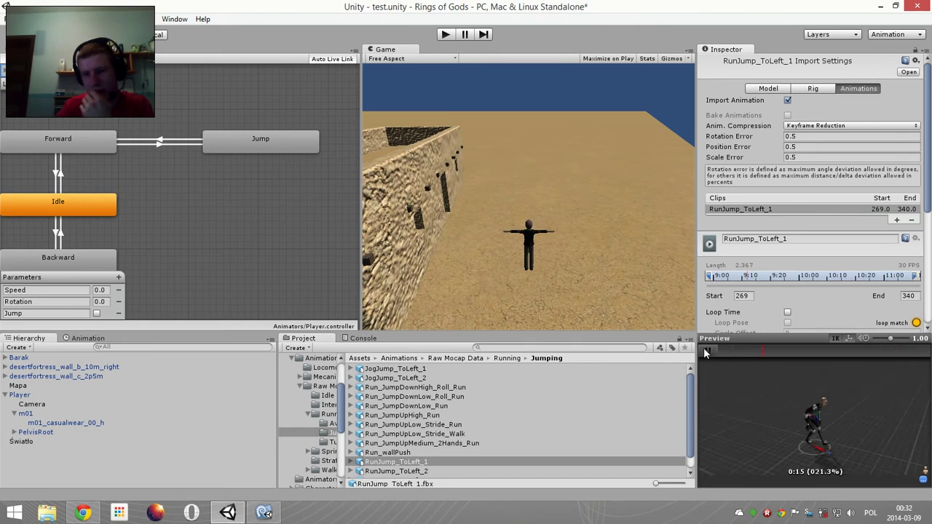
click(706, 351)
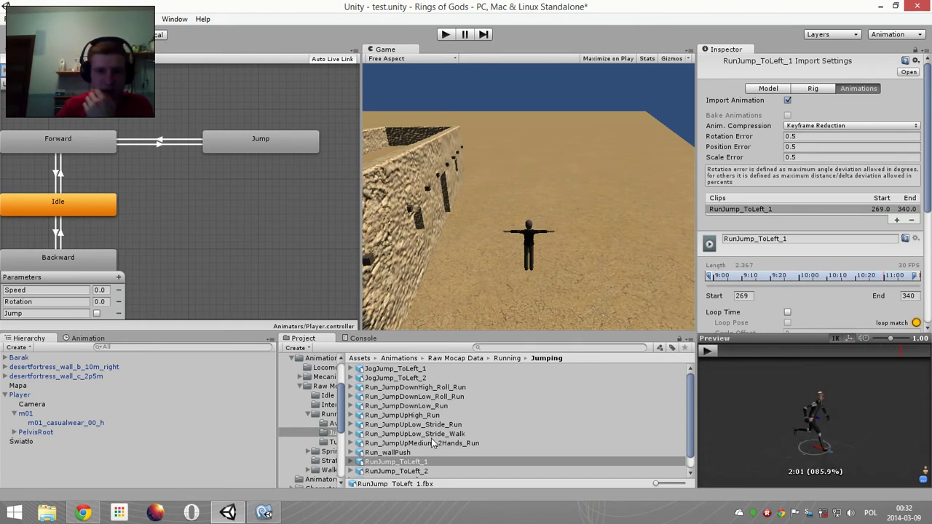
scroll(392, 413, down, 1)
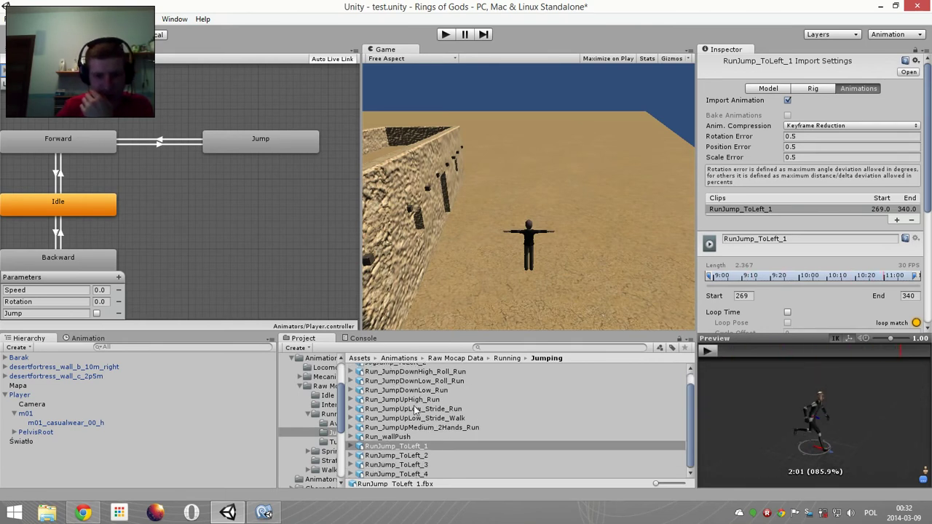
click(415, 465)
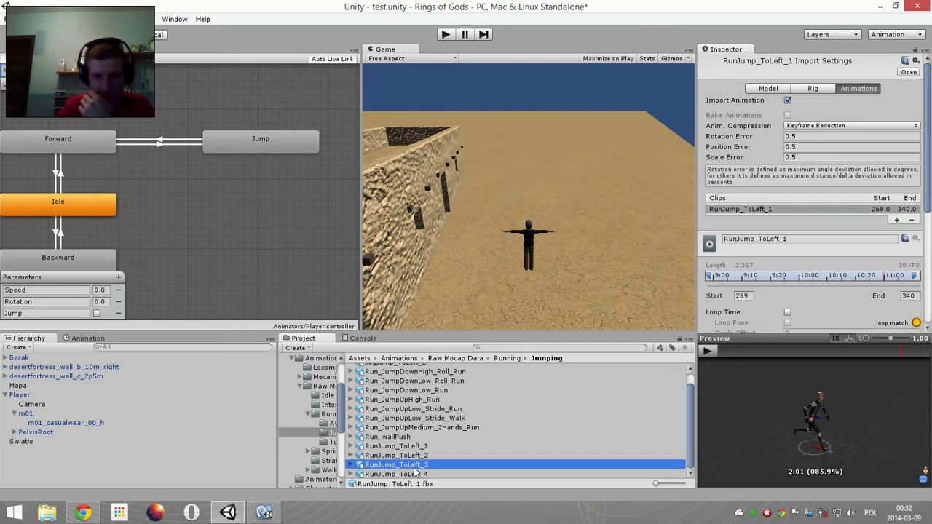
click(706, 351)
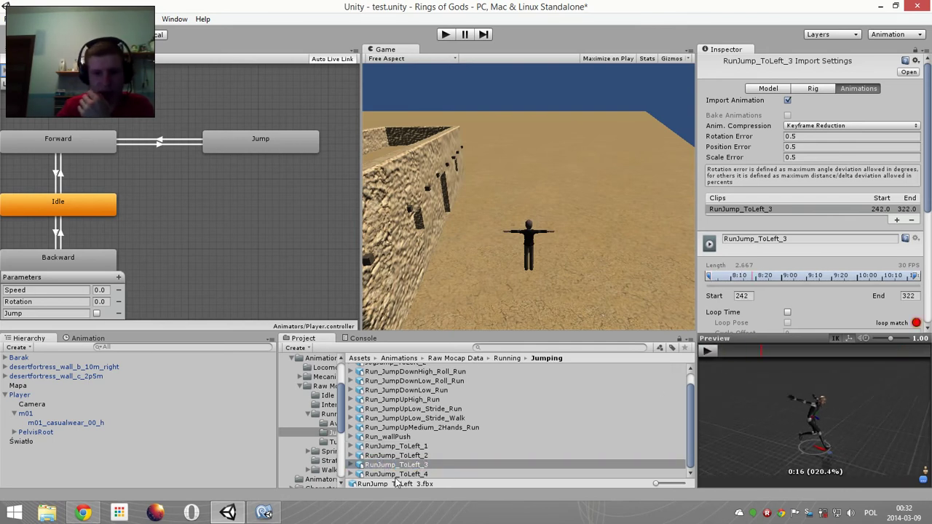
- Compare RunJump_ToLeft_4 against RunJump_ToLeft_3, then reselect and expand RunJump_ToLeft_4
click(408, 474)
click(706, 352)
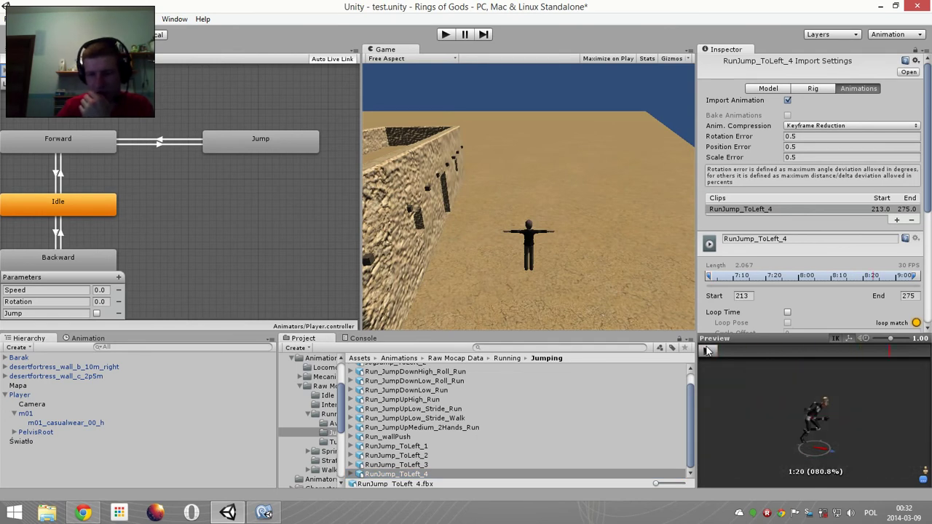
click(429, 464)
click(709, 351)
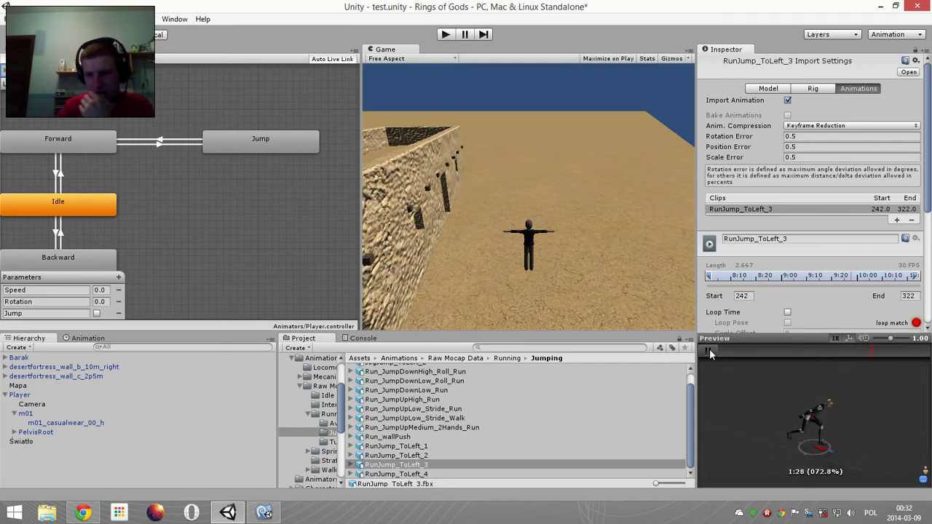
click(710, 350)
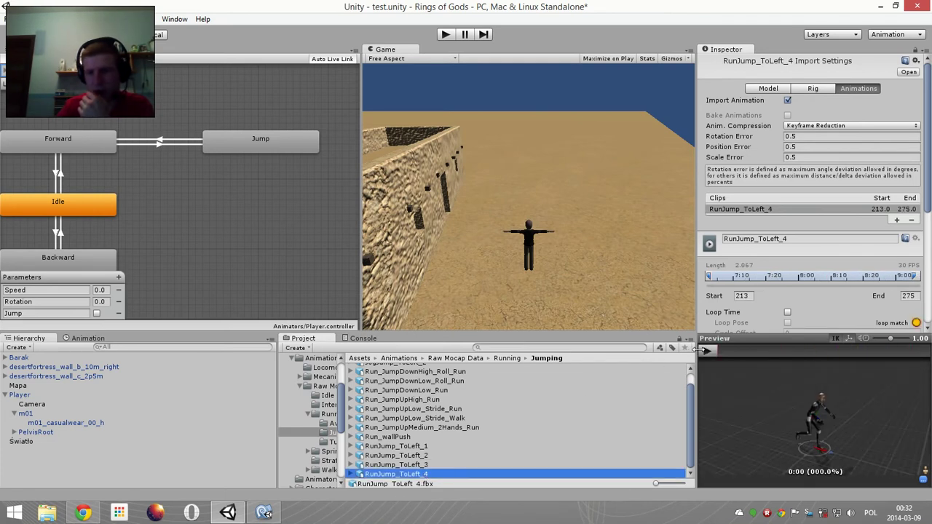
click(706, 351)
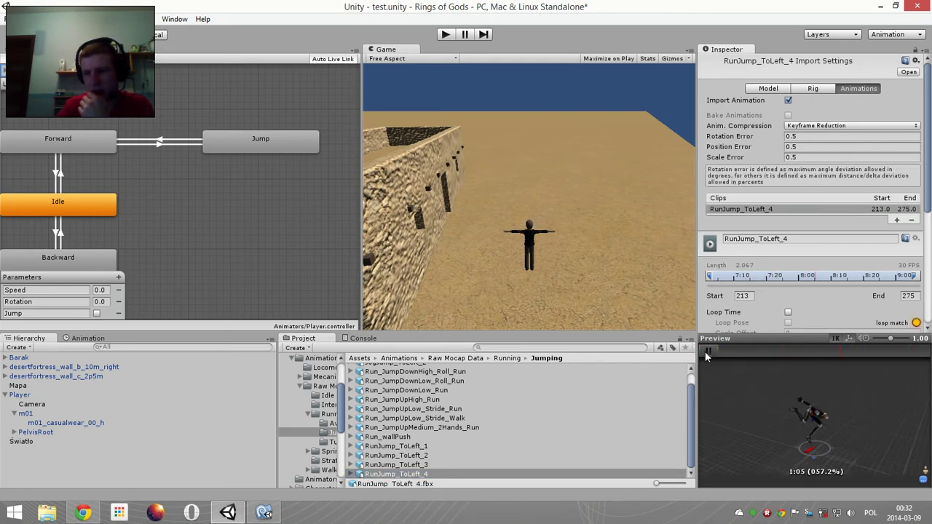
click(706, 351)
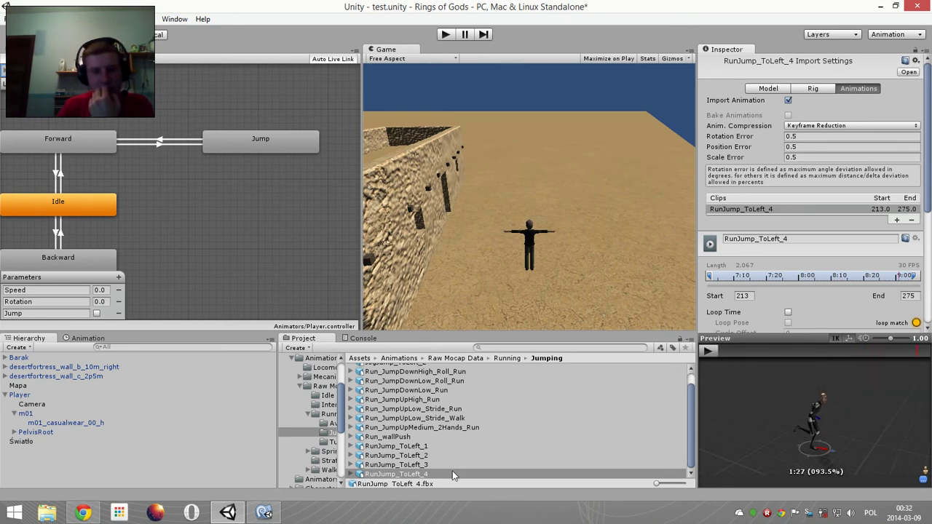
click(354, 476)
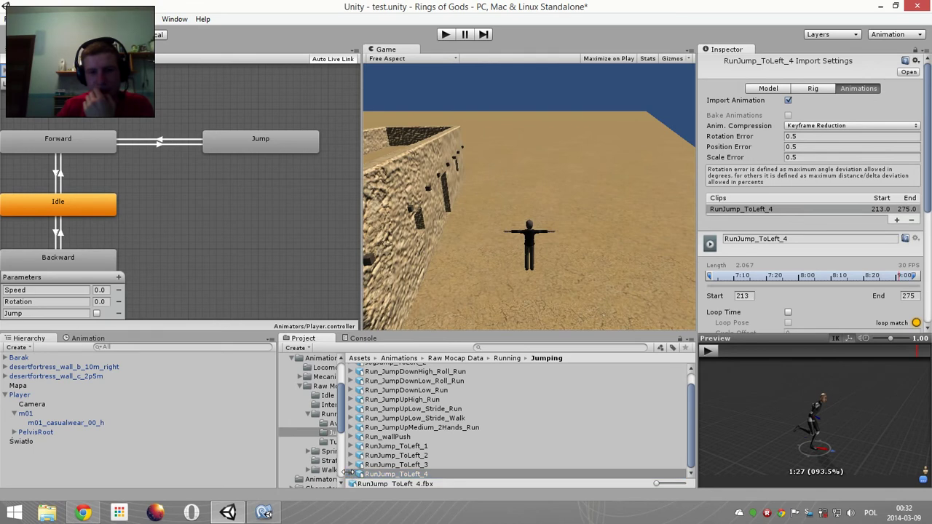
click(350, 475)
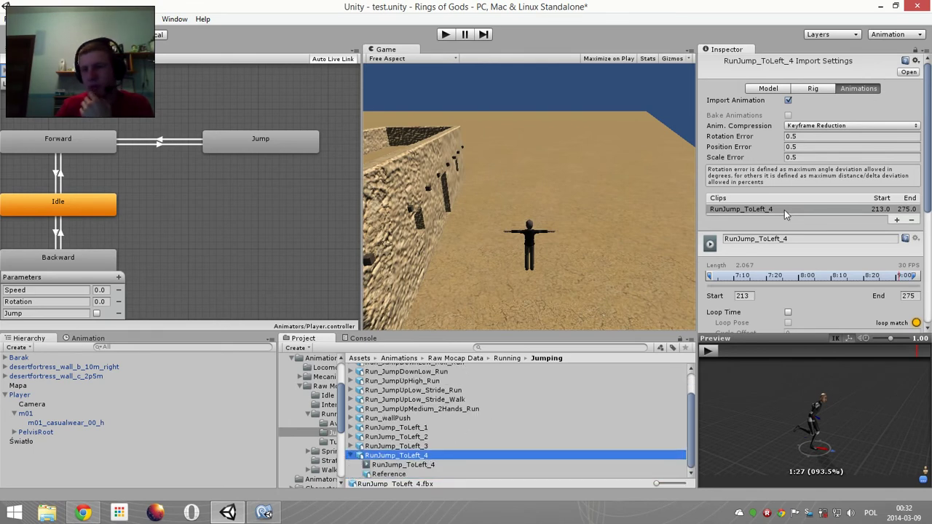
- Add a new clip to RunJump_ToLeft_4 and name it JumpNow2
click(897, 220)
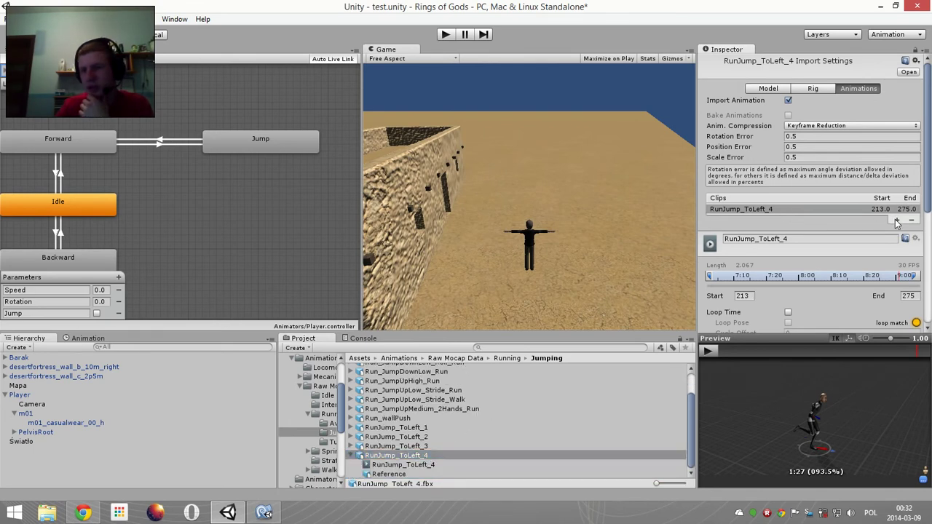
click(824, 250)
text(JumpN)
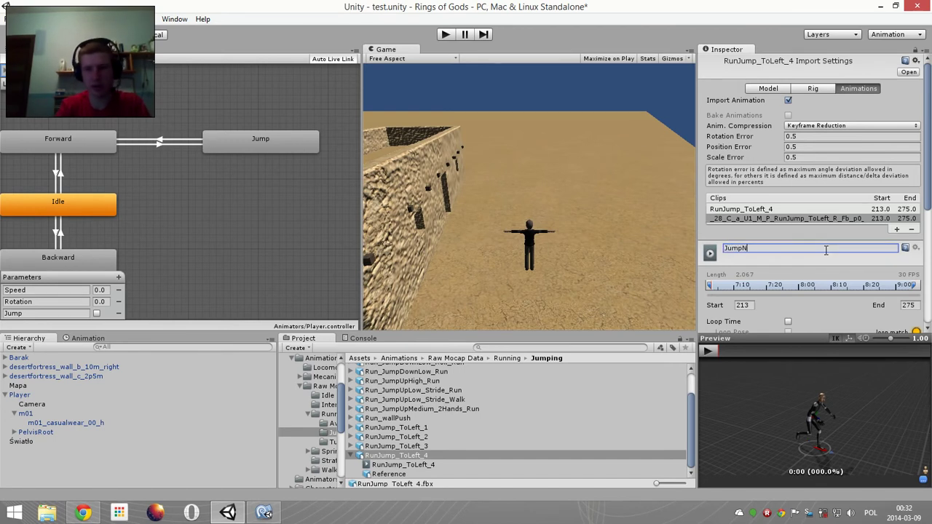
text(ow2)
key(Return)
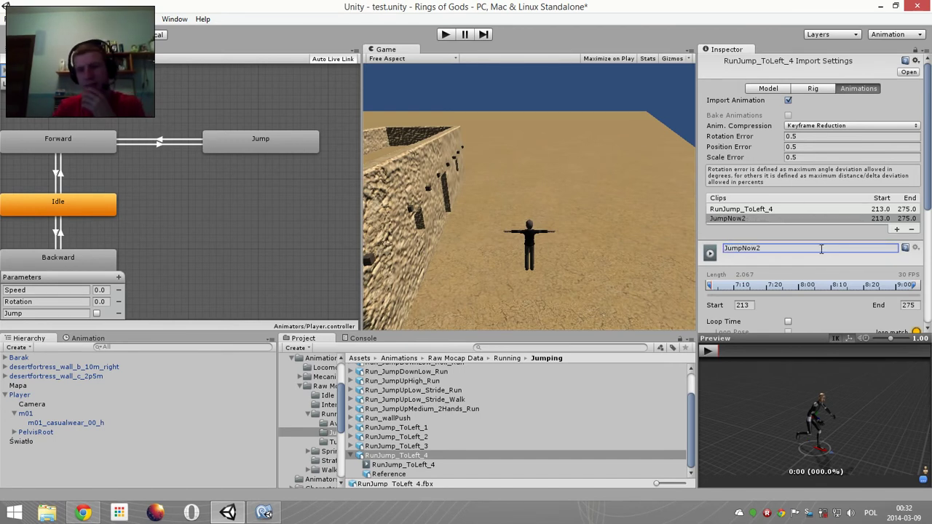
- Trim JumpNow2 to frames 223–261, bake root rotation into pose, and apply
scroll(786, 211, down, 5)
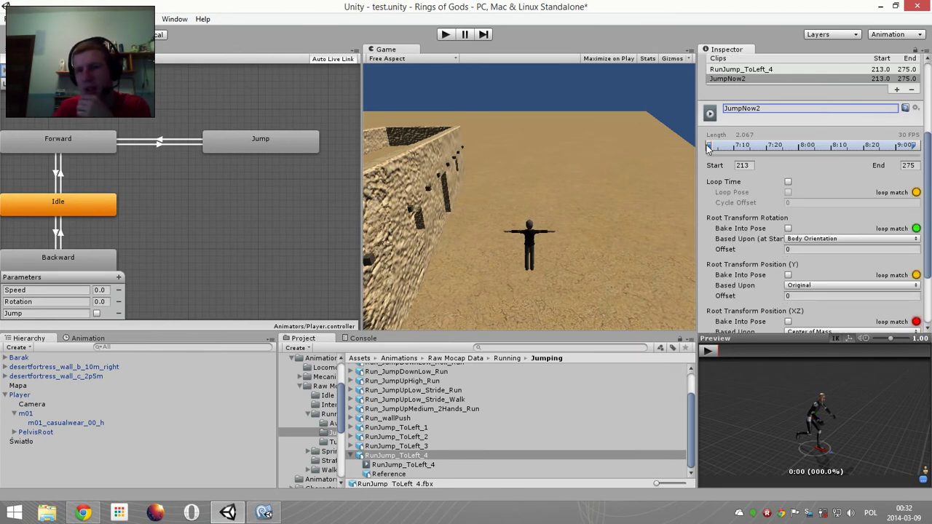
mouse_move(708, 148)
mouse_down()
mouse_move(770, 158)
mouse_move(739, 160)
mouse_up()
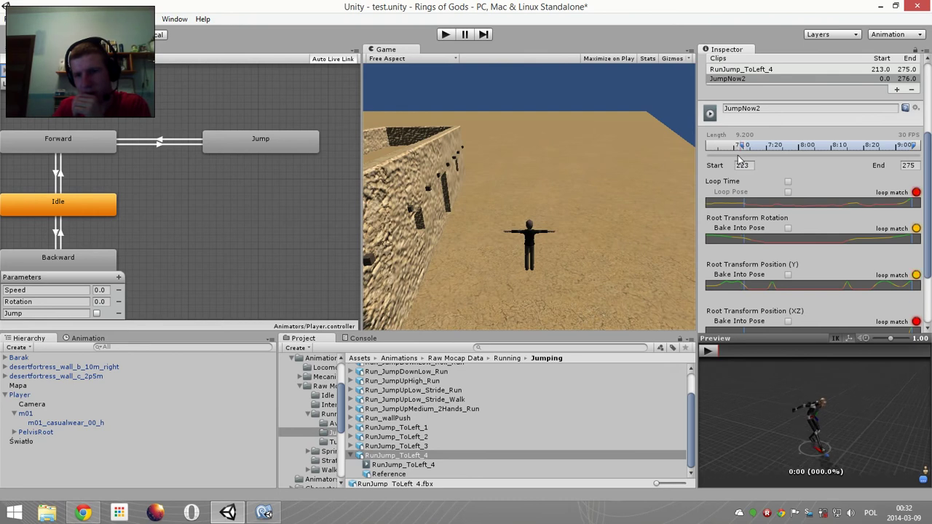
drag(915, 149, 806, 153)
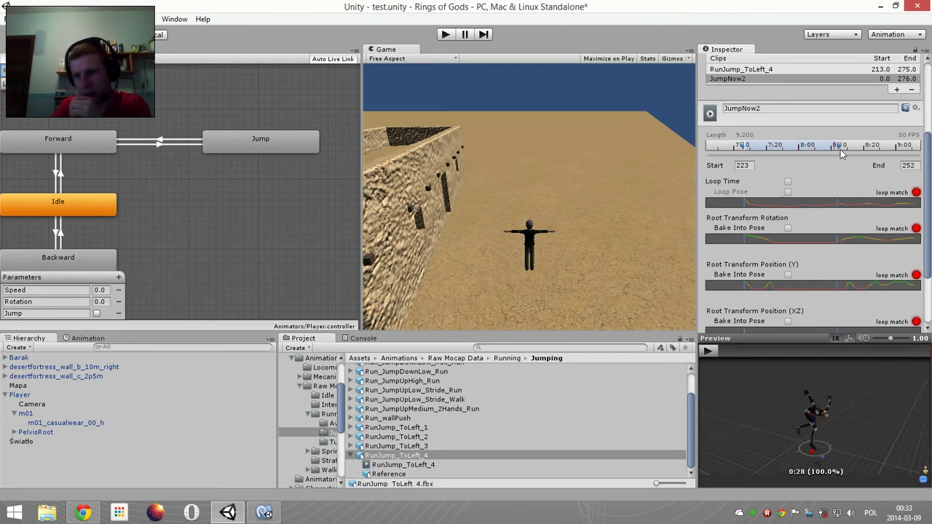
mouse_move(842, 153)
mouse_down()
mouse_move(865, 153)
mouse_move(836, 162)
mouse_move(869, 163)
mouse_up()
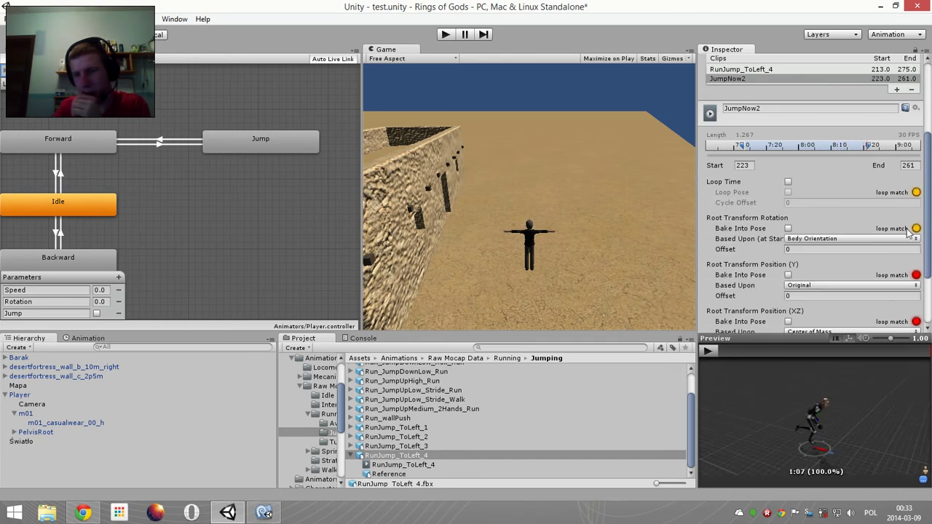
scroll(874, 292, down, 3)
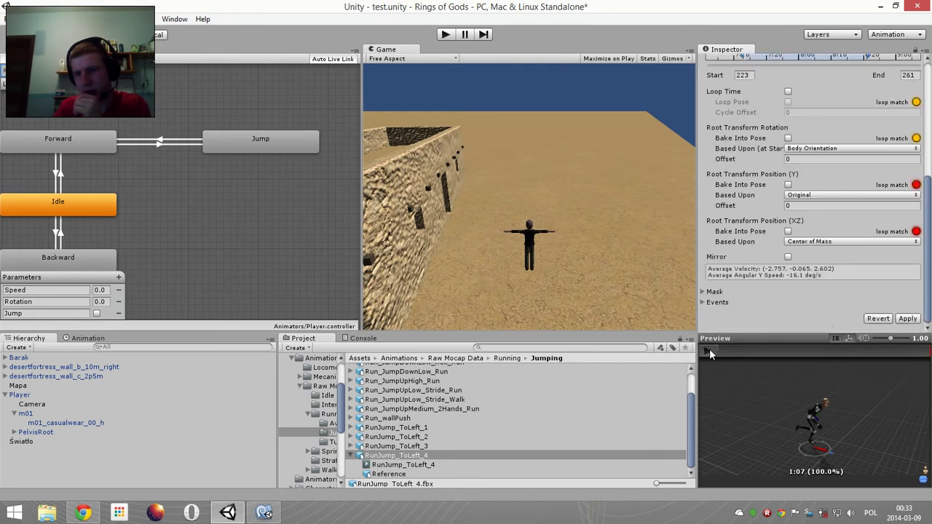
click(710, 351)
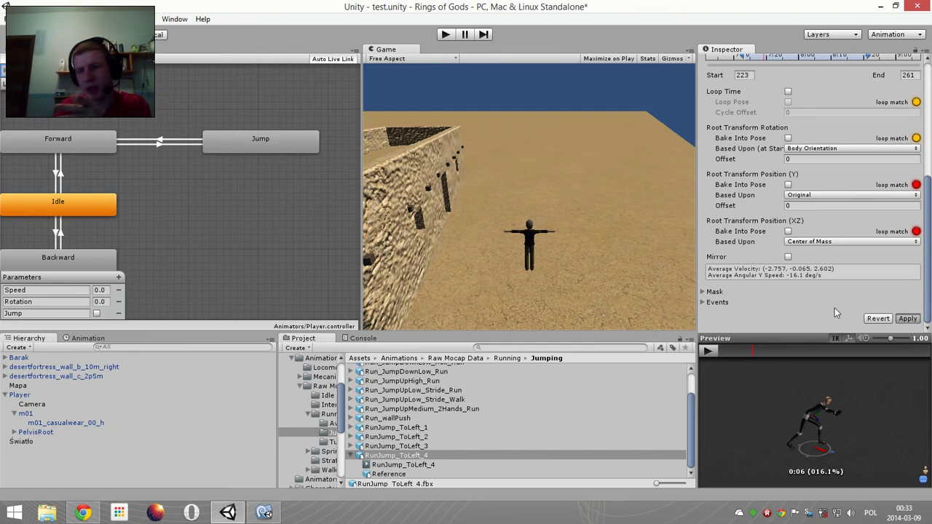
click(787, 138)
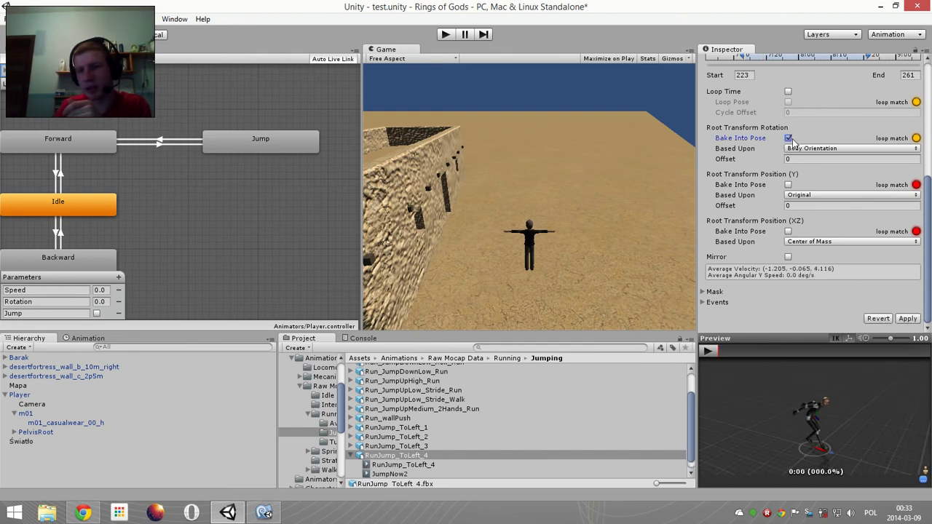
click(907, 320)
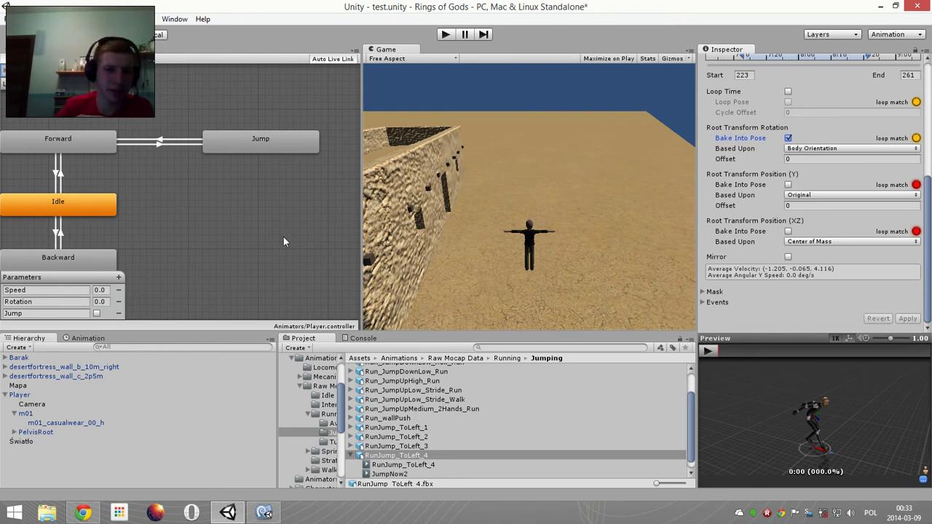
- Assign JumpNow2 as the Jump state's motion, then run and jump twice in Play mode
click(276, 146)
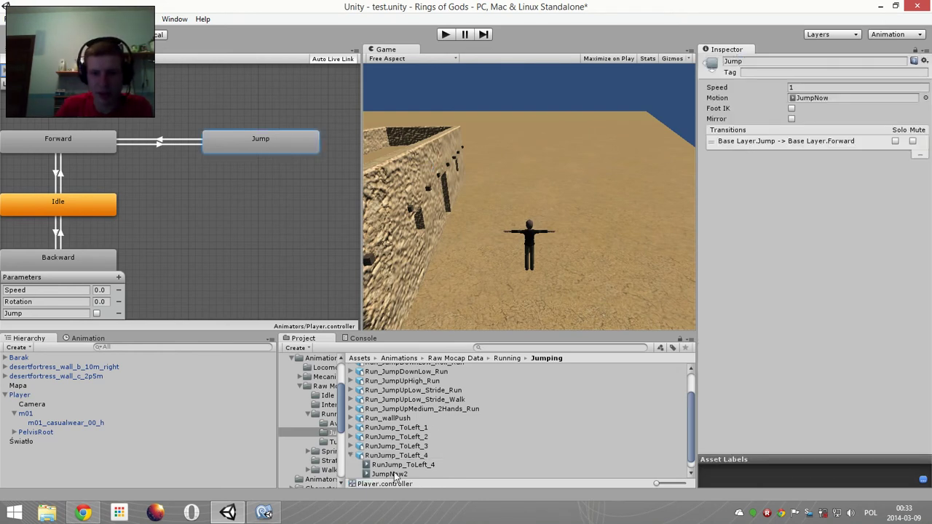
drag(394, 474, 852, 98)
click(445, 34)
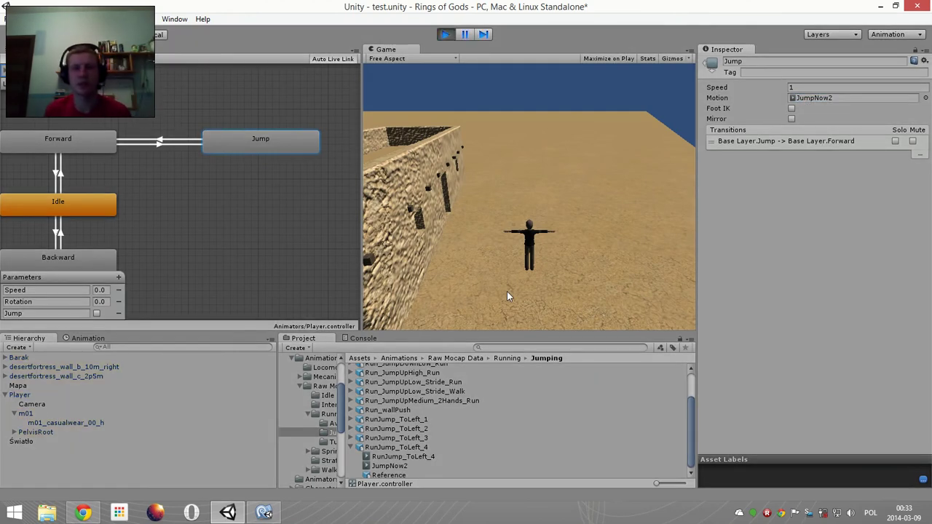
key(w)
key(space)
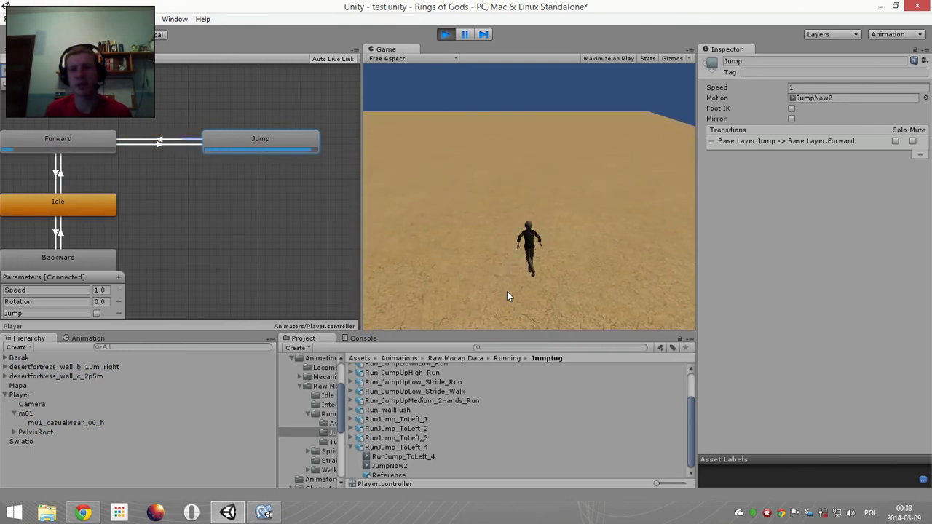
key(space)
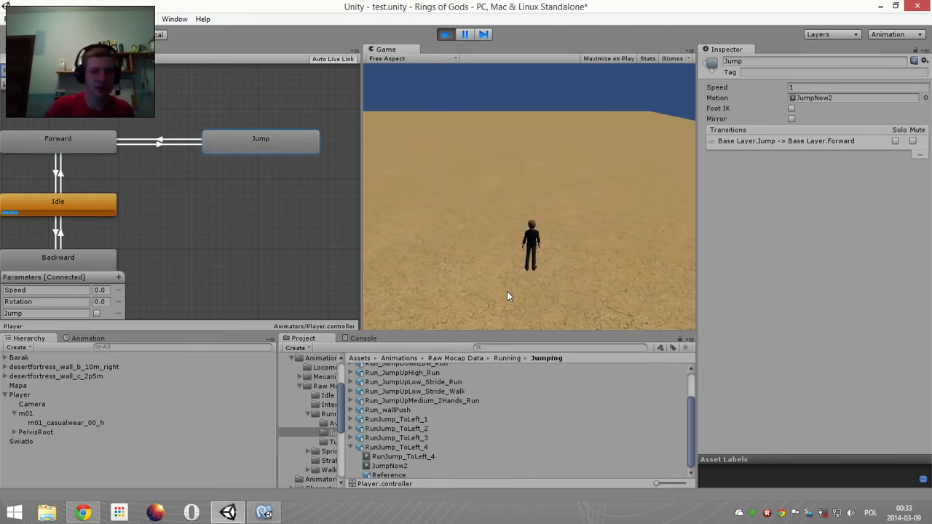
click(445, 34)
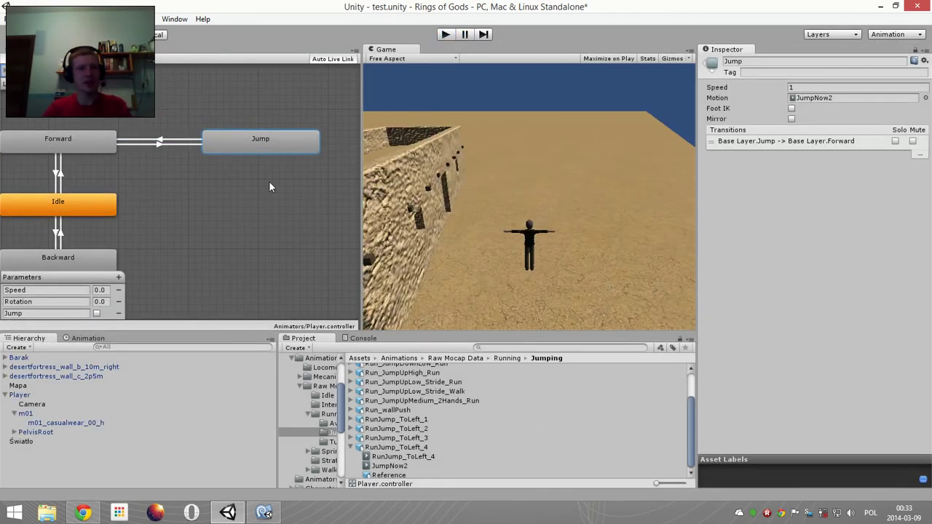
- Create a blend tree in the Jump state, open it, and add two motion fields
right_click(276, 135)
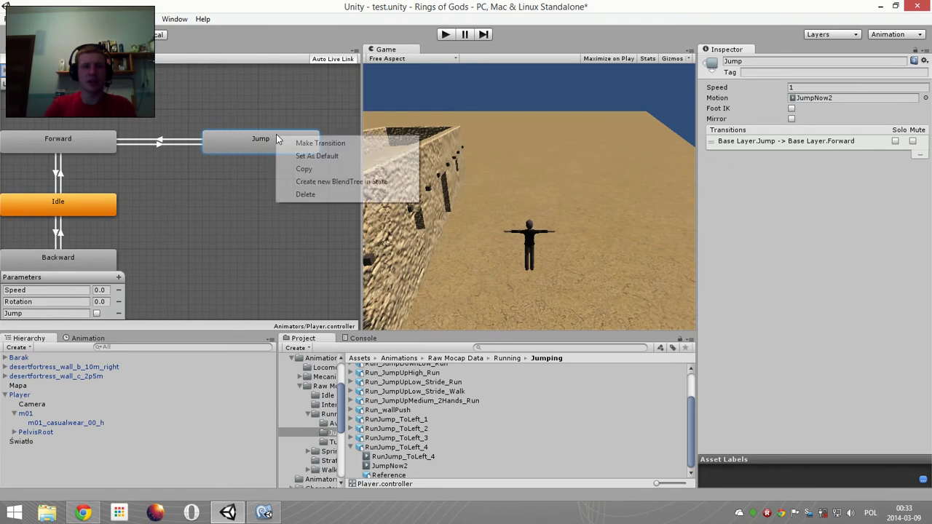
click(316, 184)
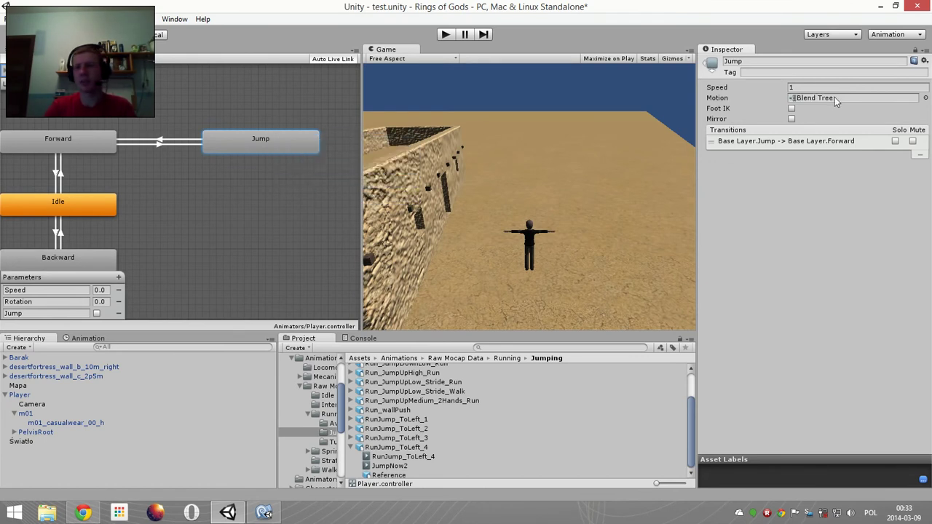
double_click(271, 143)
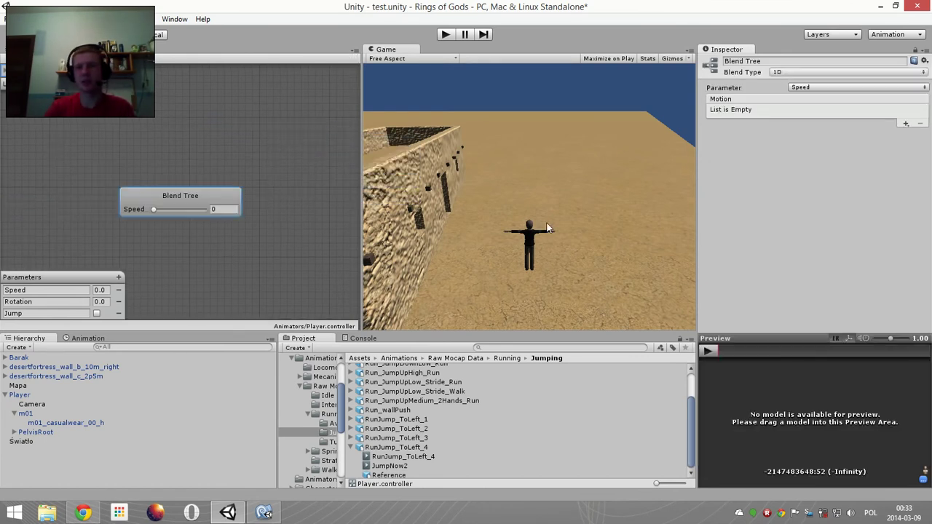
click(906, 126)
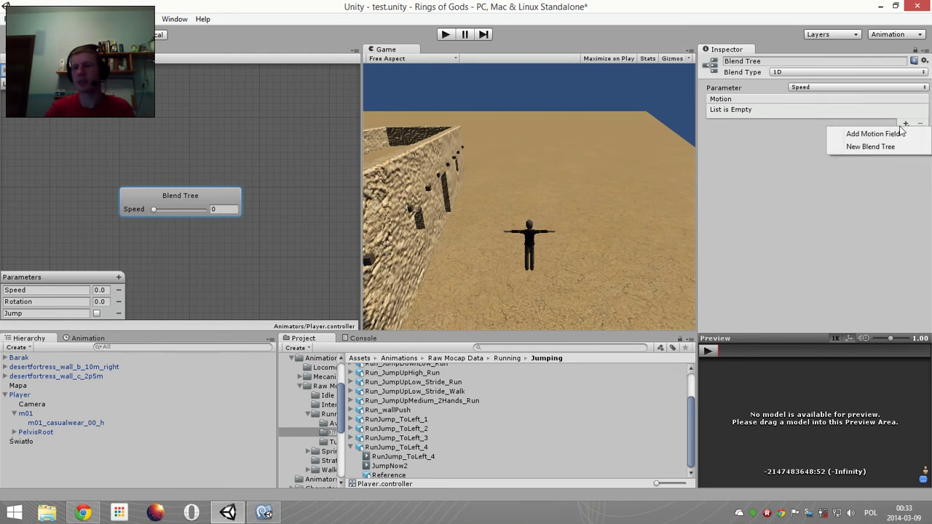
click(907, 132)
click(907, 128)
click(906, 134)
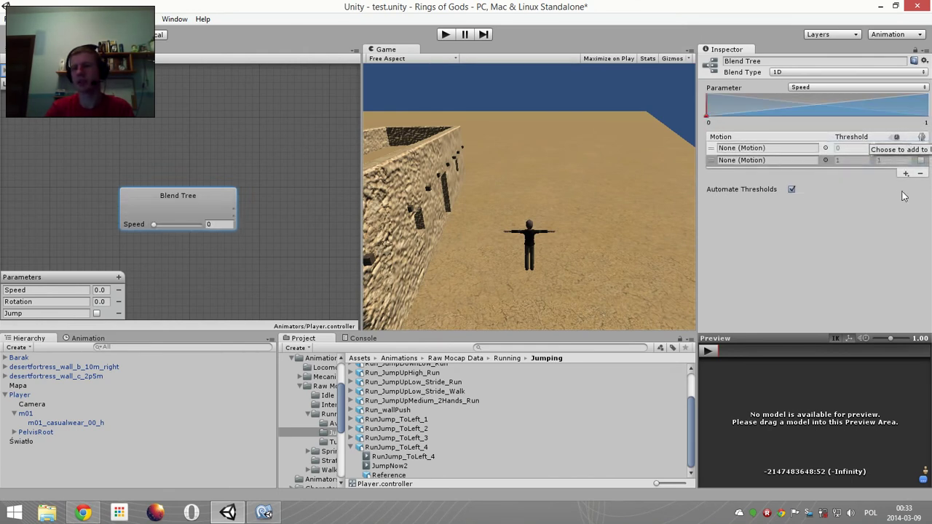
click(906, 186)
click(873, 182)
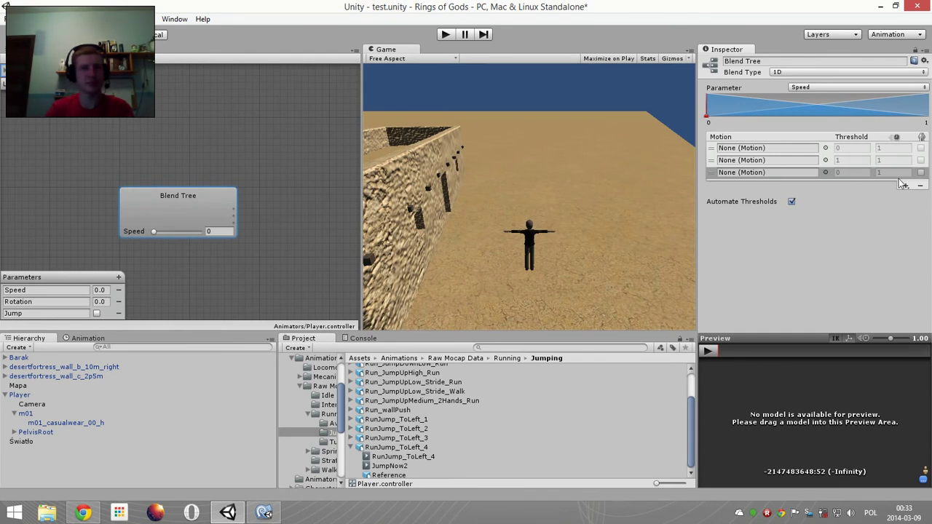
click(919, 187)
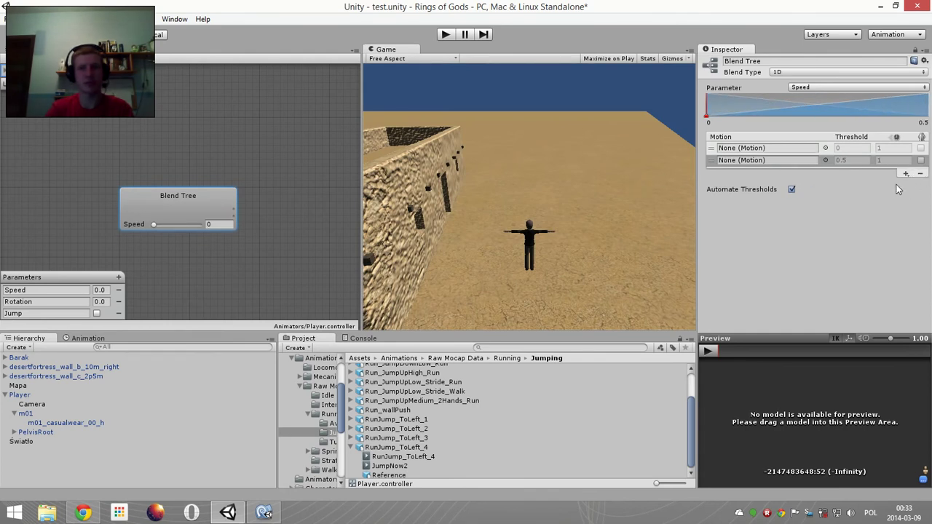
- Fill both motion slots with JumpNow2 and mirror the second one
drag(390, 465, 768, 147)
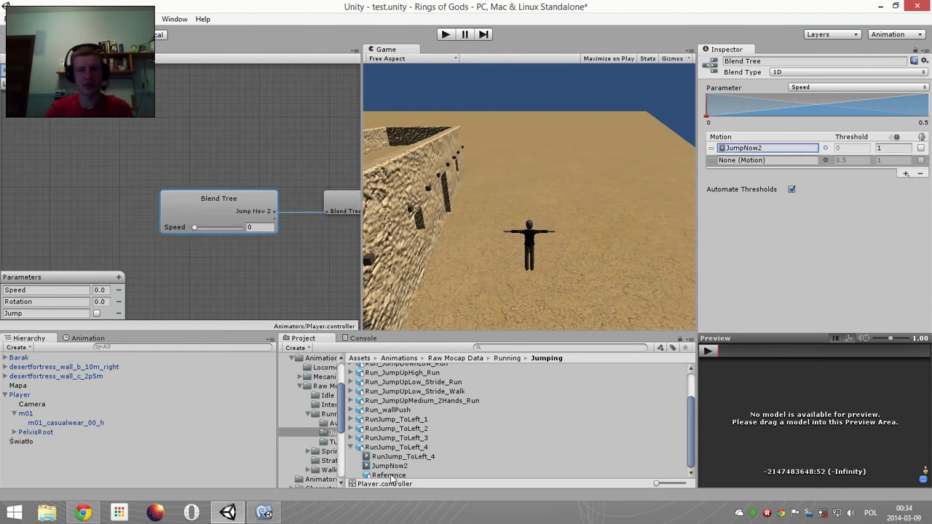
drag(400, 469, 774, 159)
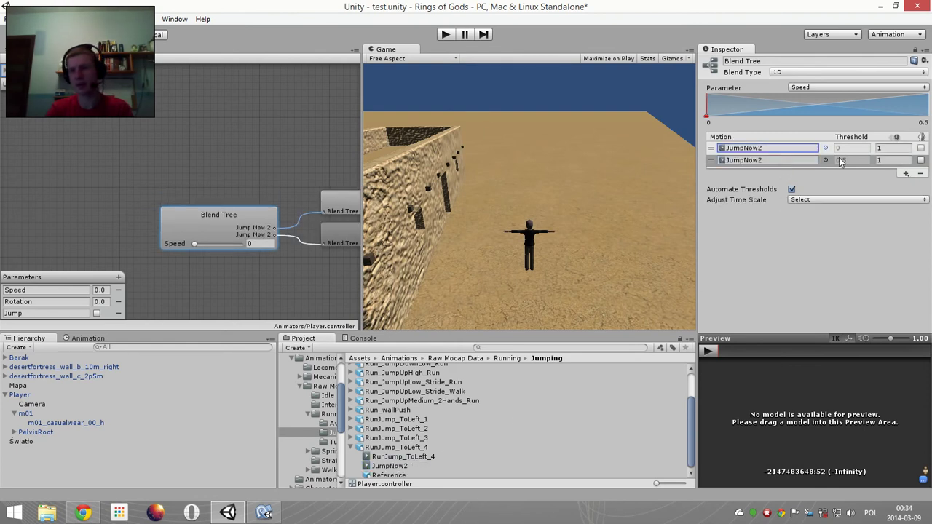
click(921, 160)
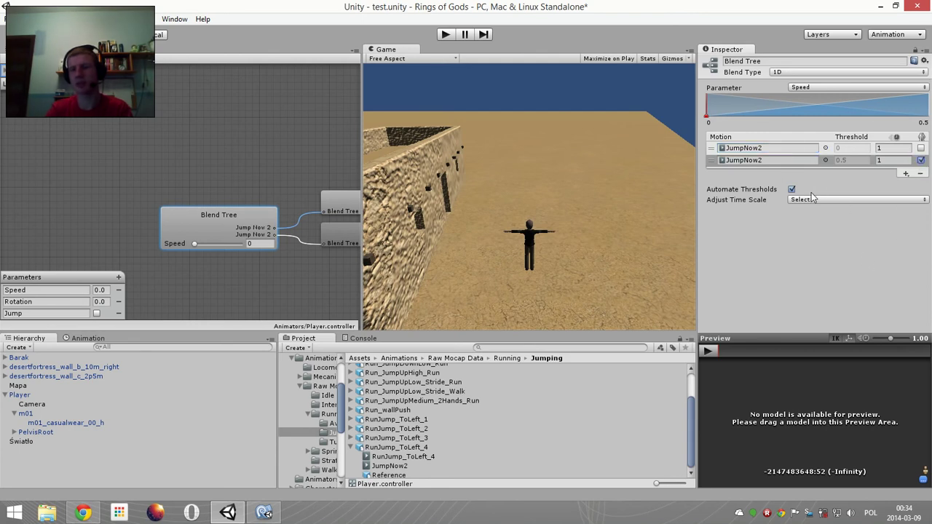
- Blend on the Rotation parameter with manual thresholds -1 and 1, then start Play mode
click(833, 86)
click(819, 111)
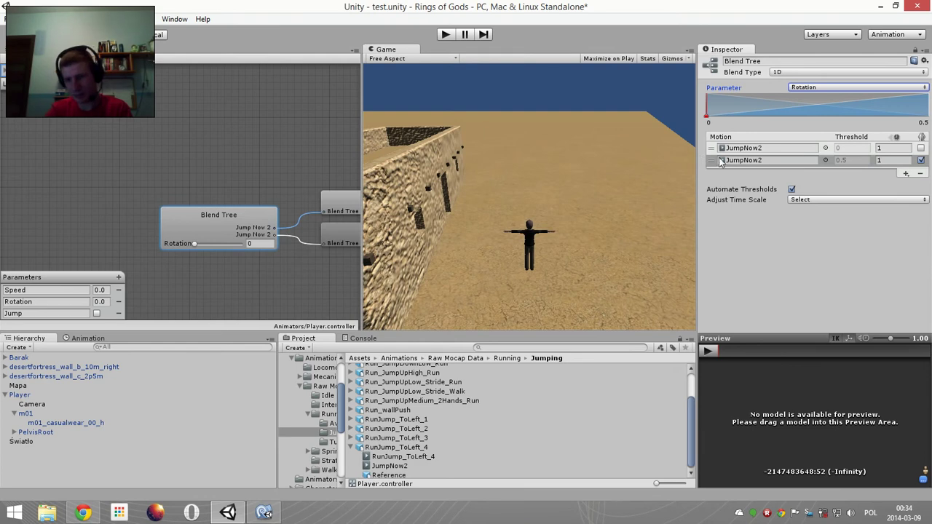
click(791, 189)
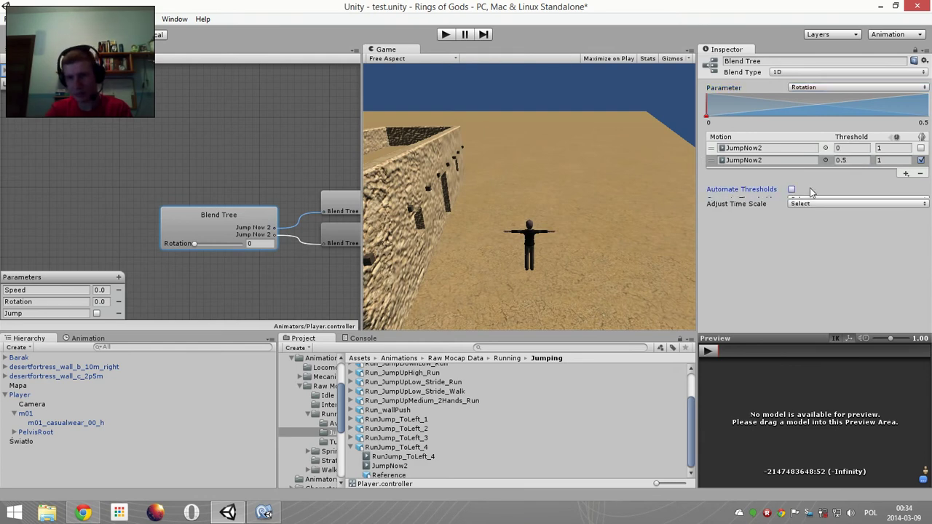
click(858, 151)
text(-1)
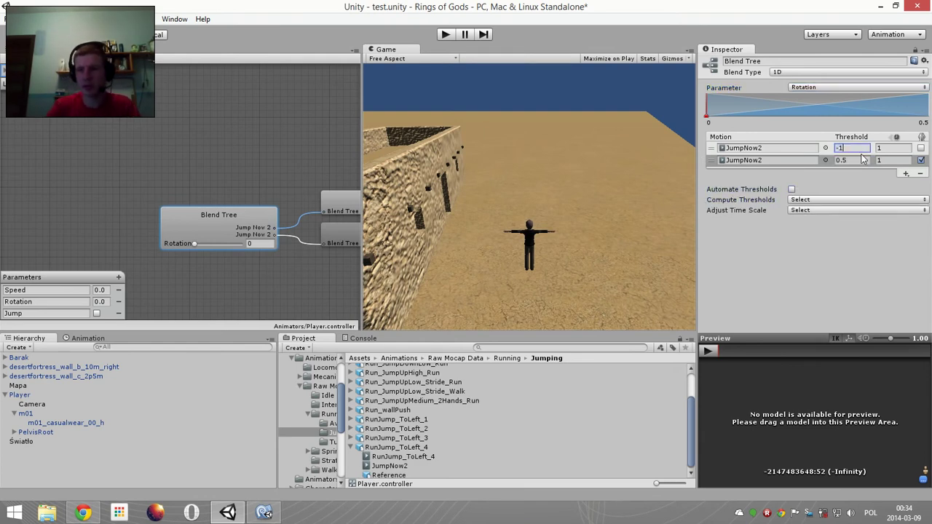
click(857, 158)
text(1)
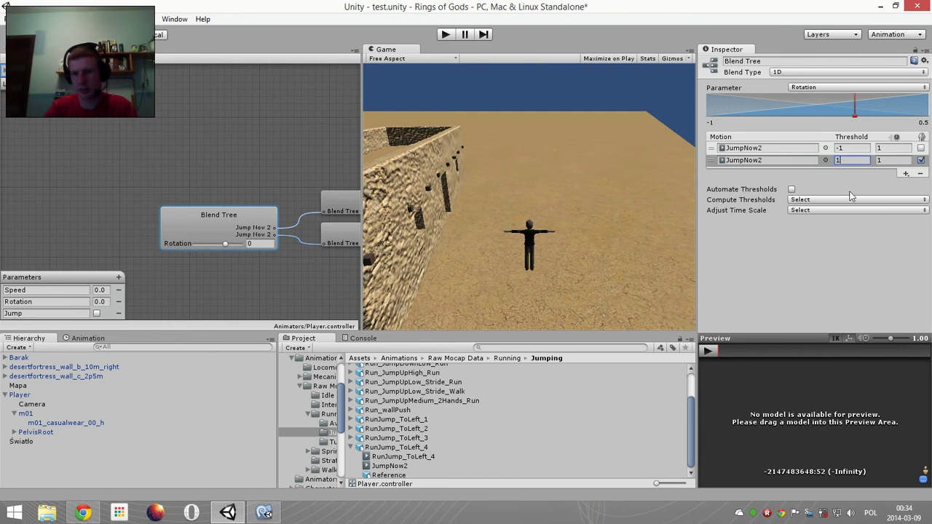
key(Escape)
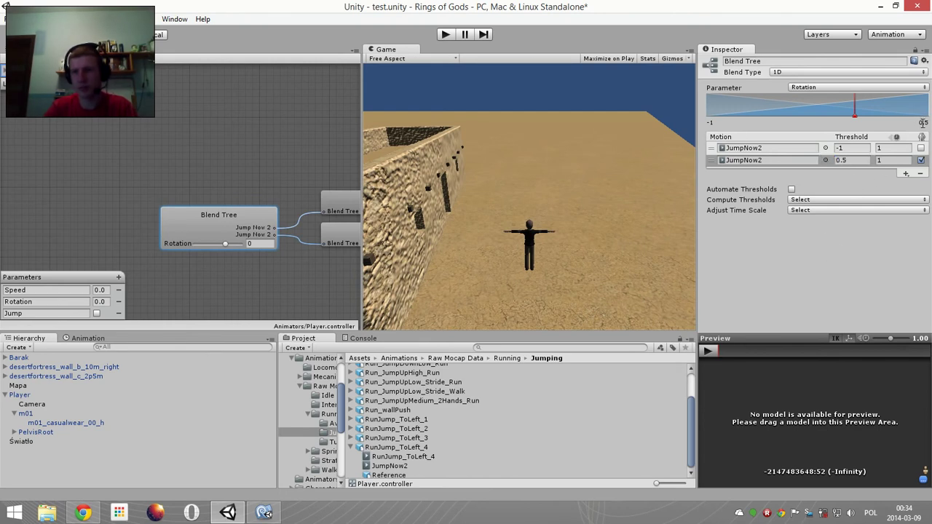
click(922, 123)
text(1)
click(839, 253)
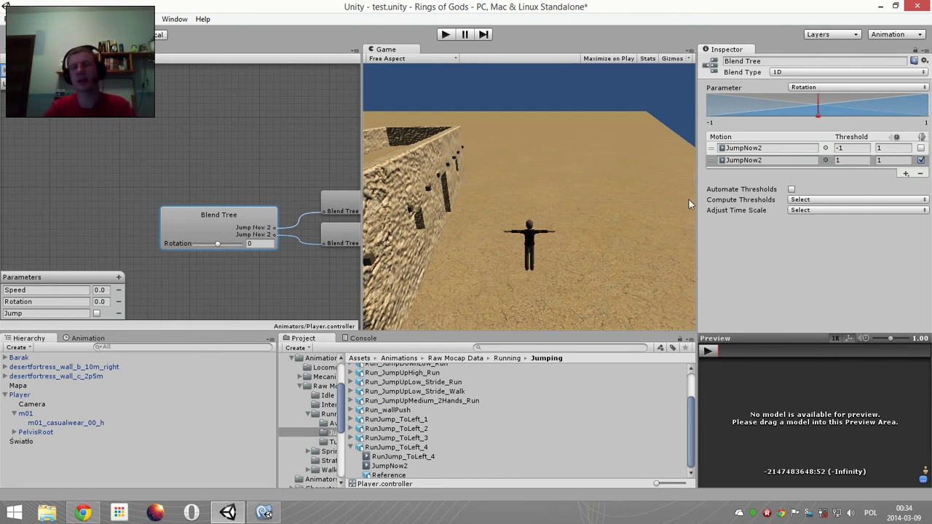
click(445, 34)
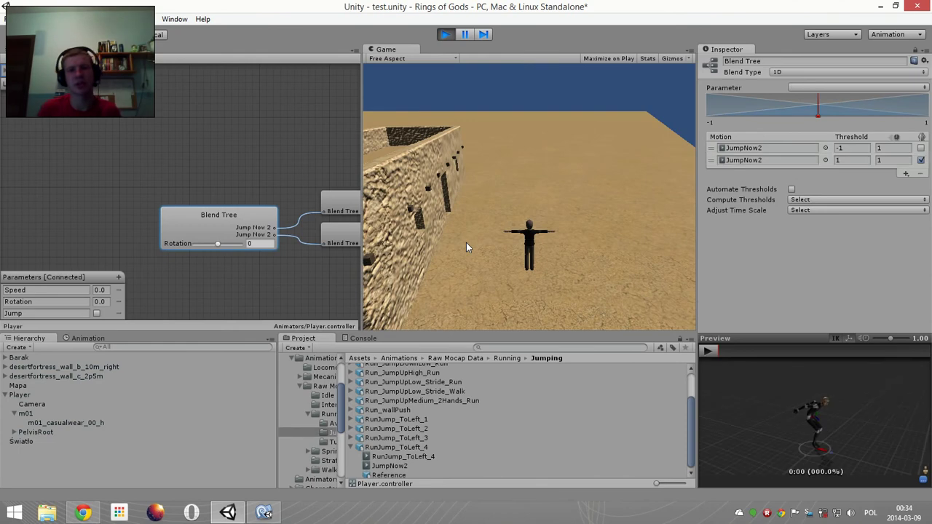
- Run, turn left and right, and jump to test the Rotation-blended jump, then stop the game
key(space)
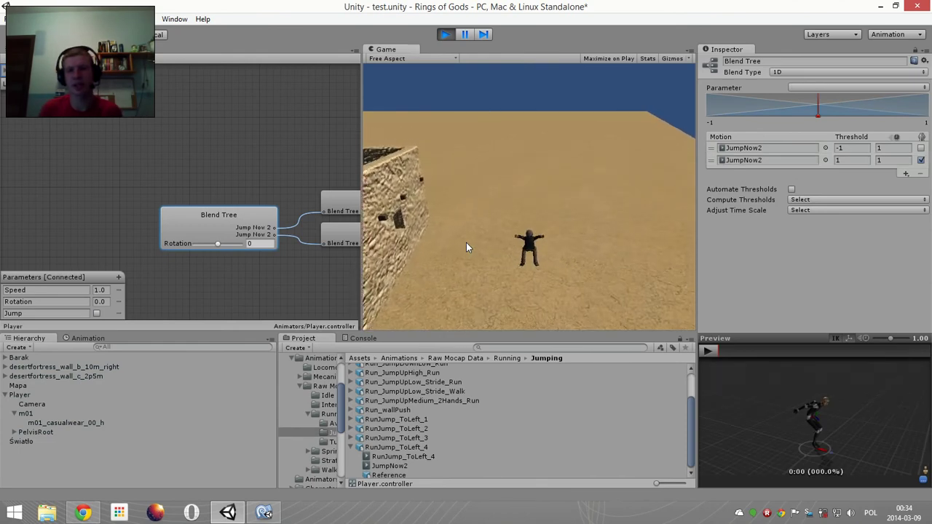
key(a)
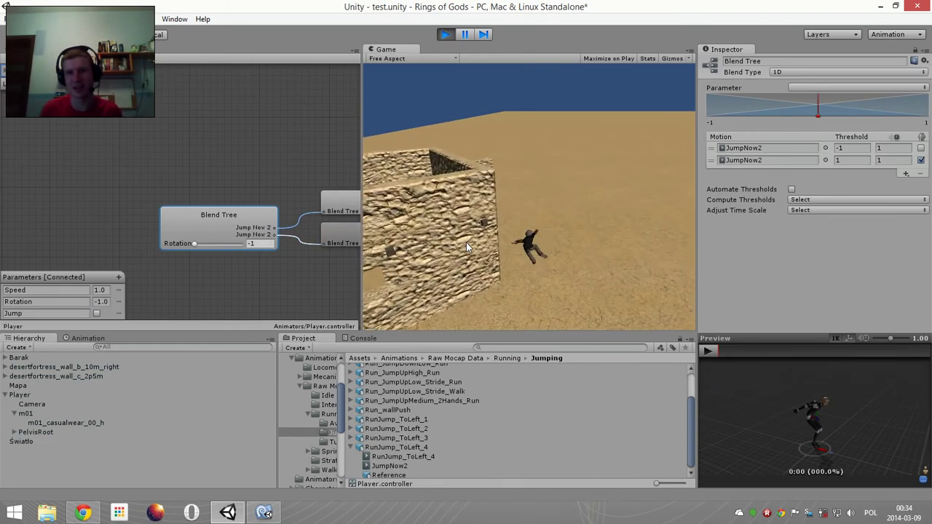
key(d)
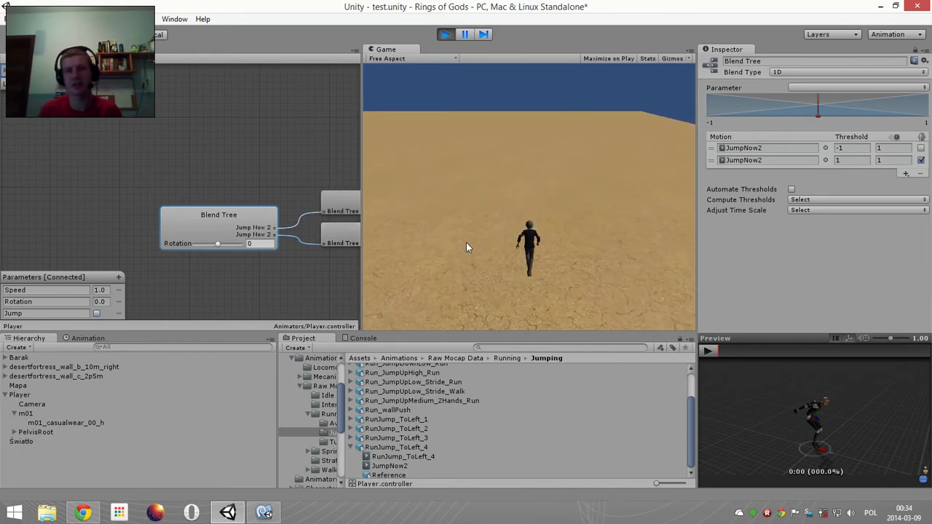
key(space)
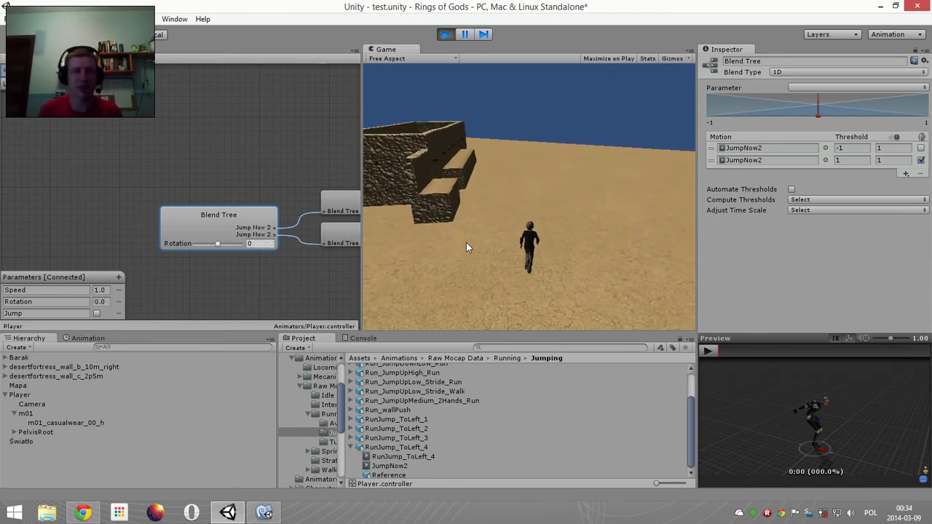
key(Left)
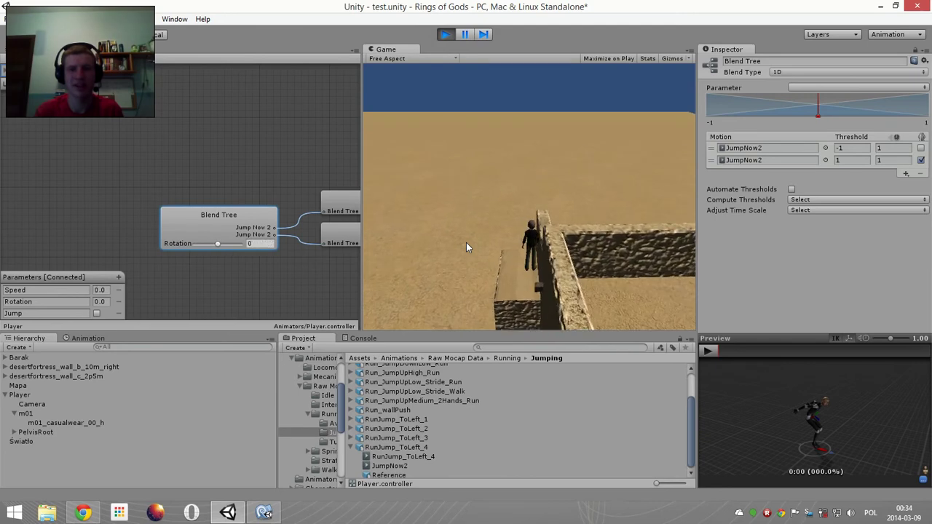
key(w)
key(a)
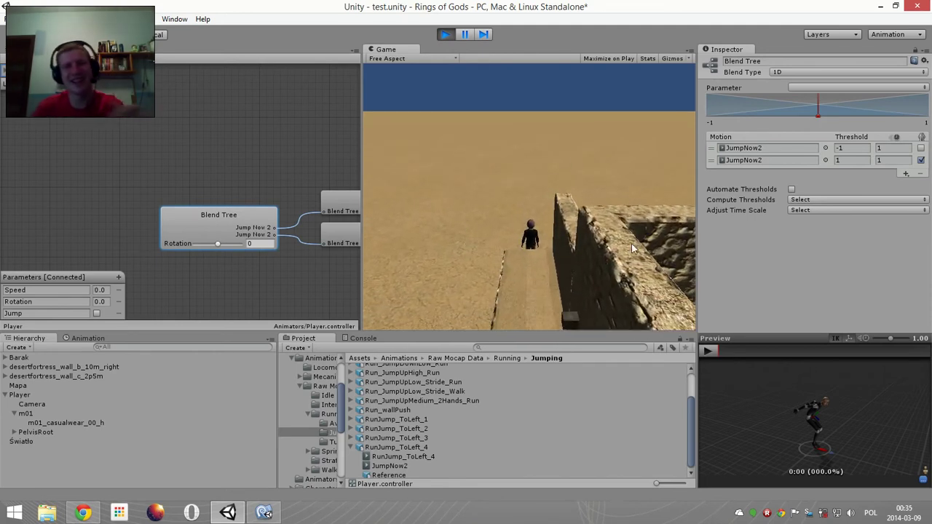
click(445, 34)
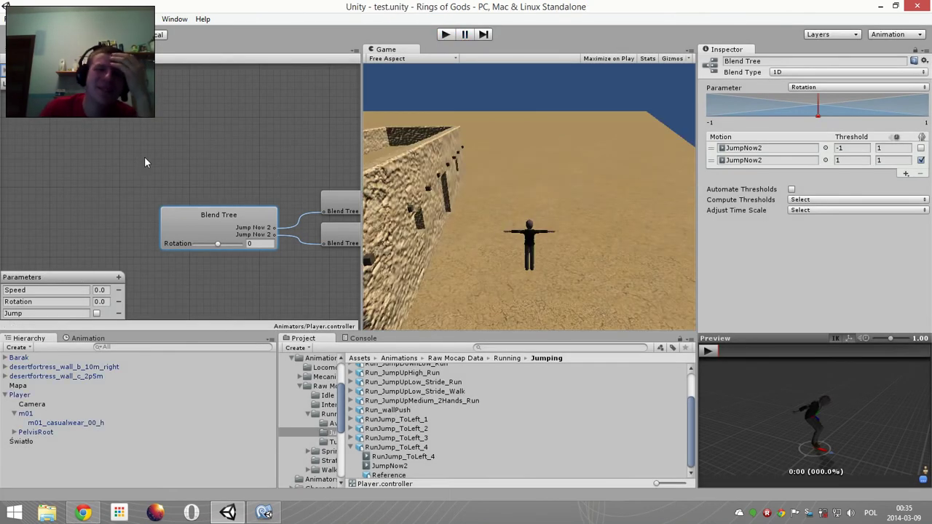
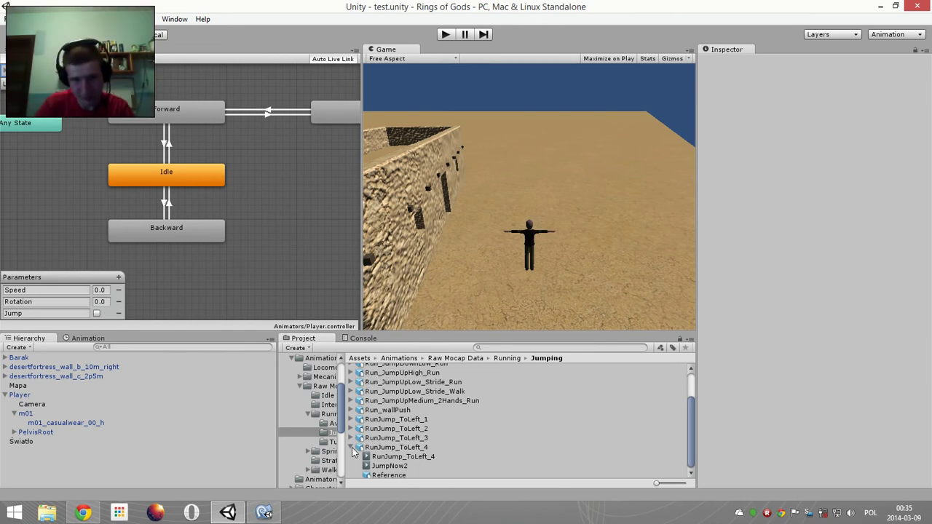
- Collapse the RunJump_ToLeft_4, Running, Raw Mocap Data, Animations and DesertFortress folders, then return to the scene
click(351, 447)
click(307, 415)
click(299, 386)
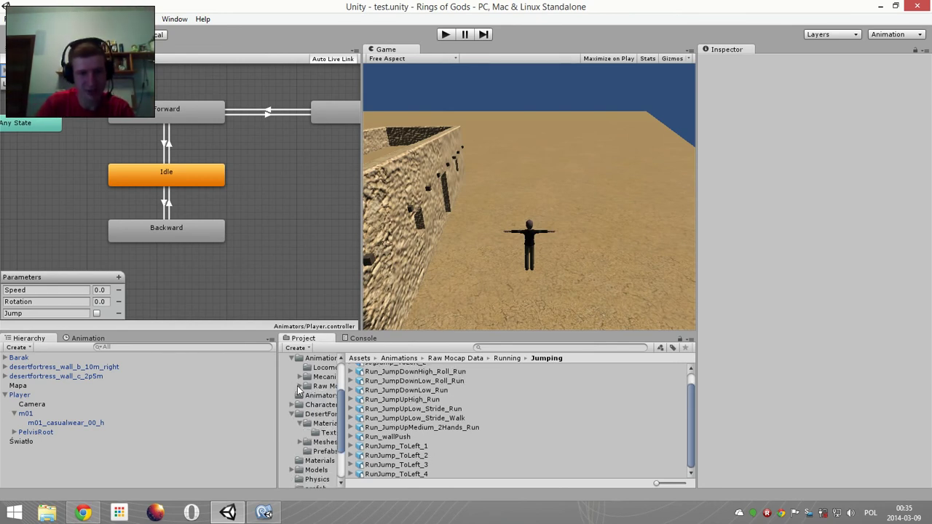
click(291, 358)
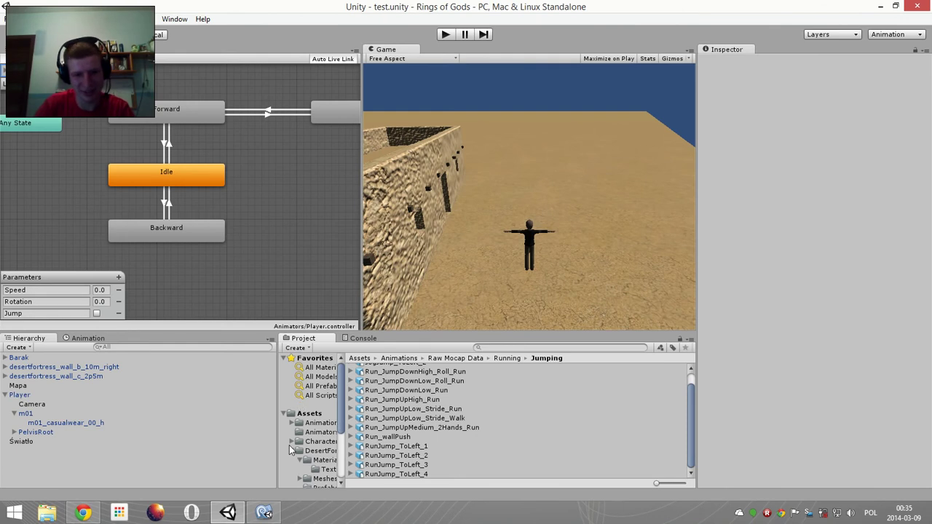
scroll(288, 430, up, 2)
click(290, 417)
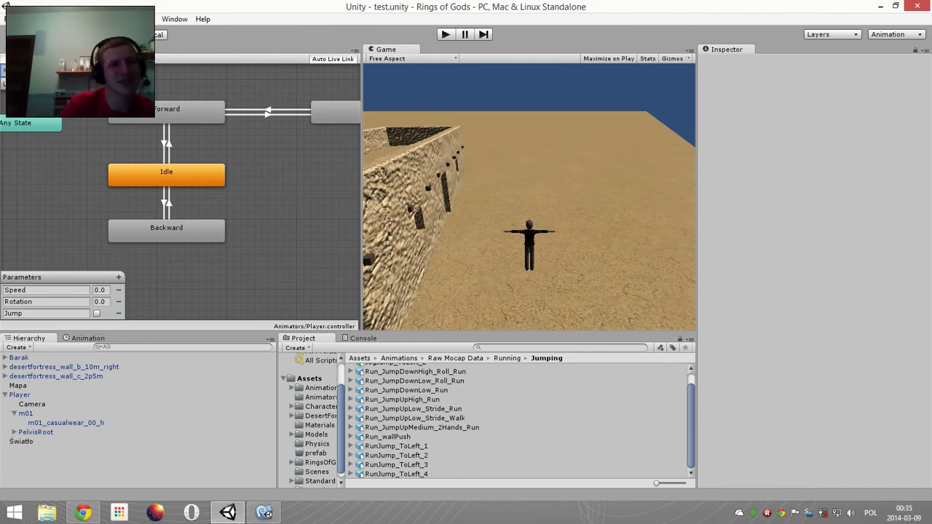
click(25, 49)
- Frame the desertfortress_wall_c_2p5m wall and nudge it along X and back, leaving it roughly in place
alt+drag(283, 177, 43, 327)
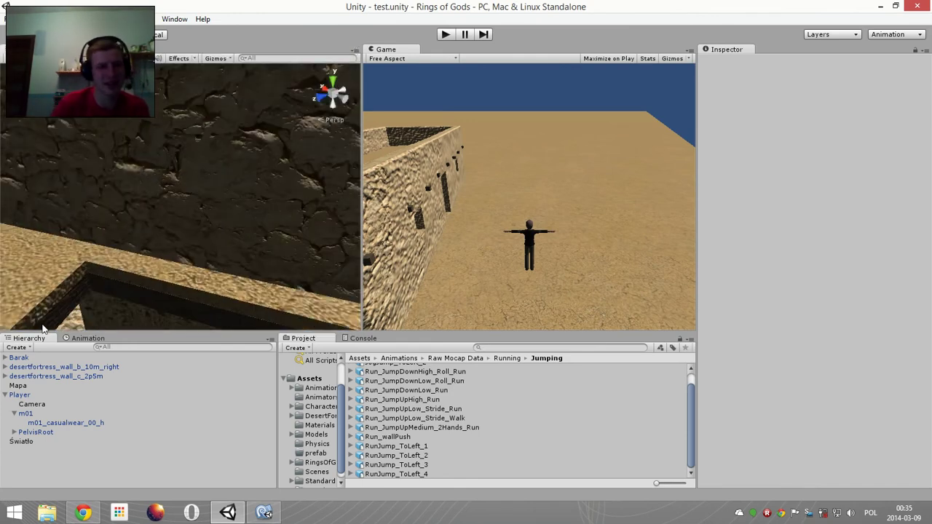
double_click(56, 375)
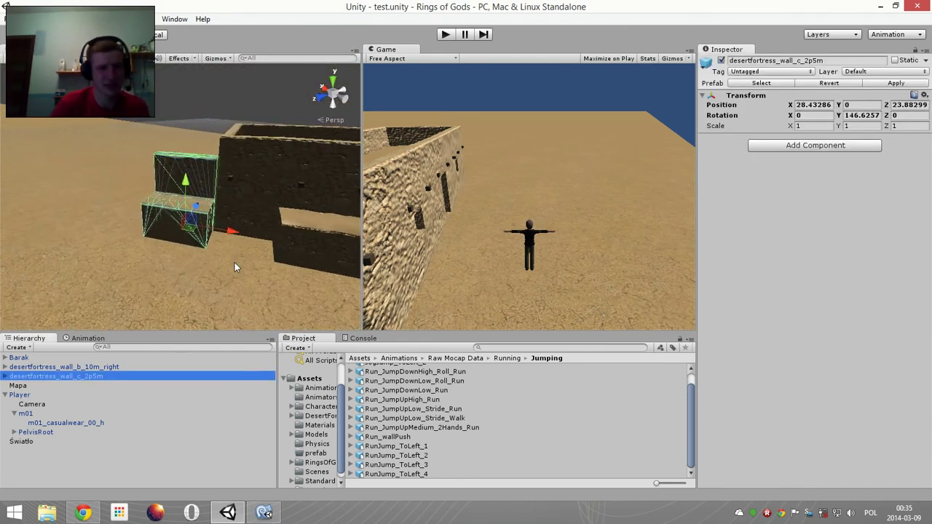
drag(238, 232, 246, 233)
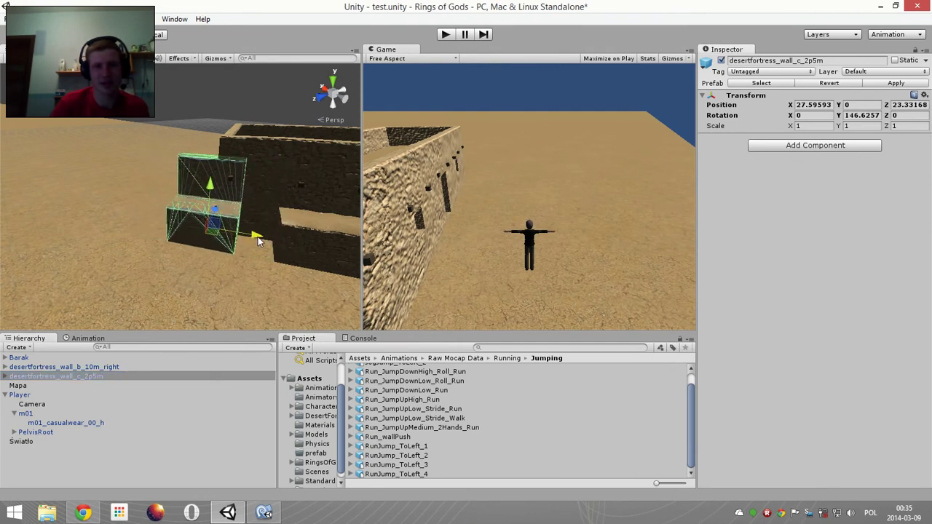
drag(246, 233, 237, 238)
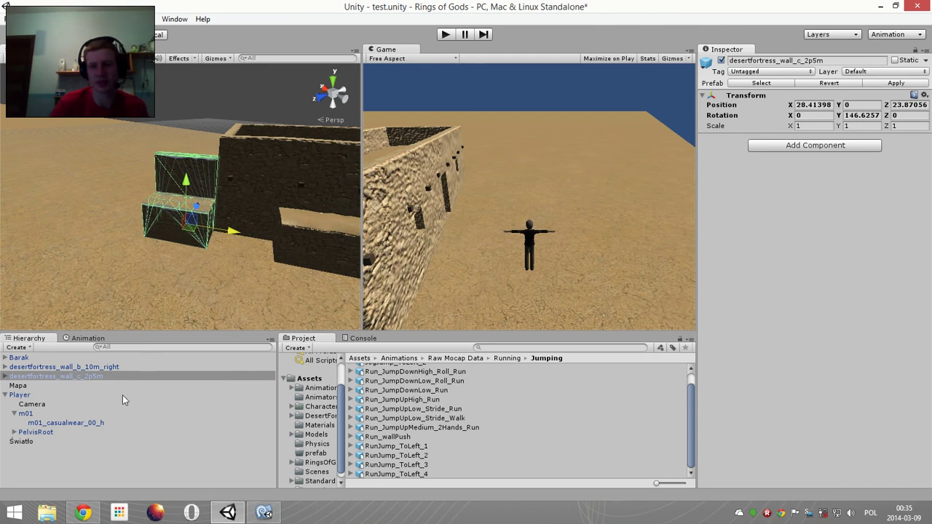
click(386, 436)
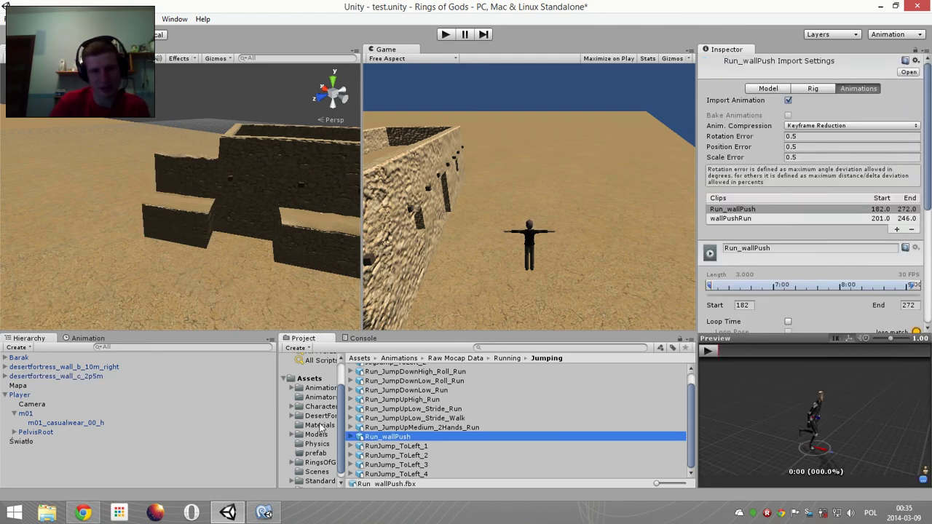
- Open DesertFortressPack > Prefabs and preview wall_b_10m_left, wall_a_10m, turret_b, wall_b_10m_right and wall_c_2p5m
click(320, 417)
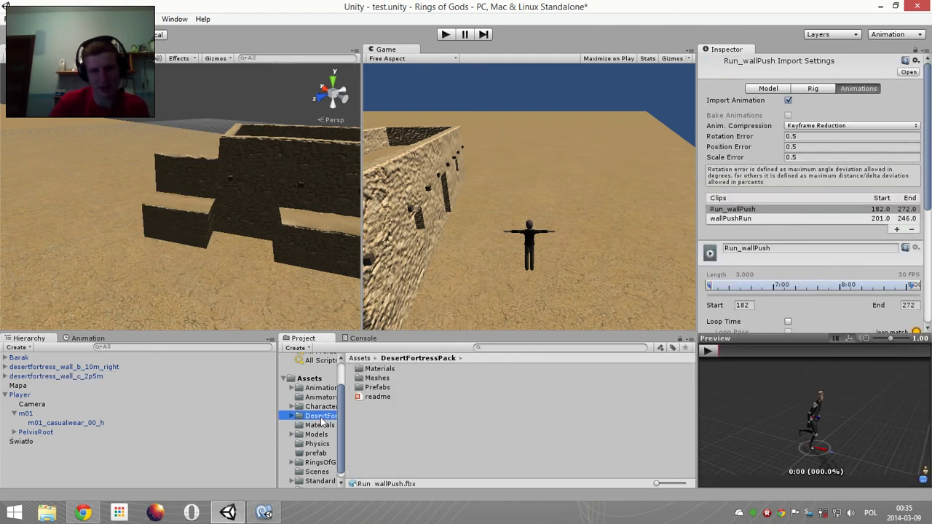
double_click(377, 387)
scroll(404, 404, down, 3)
click(405, 408)
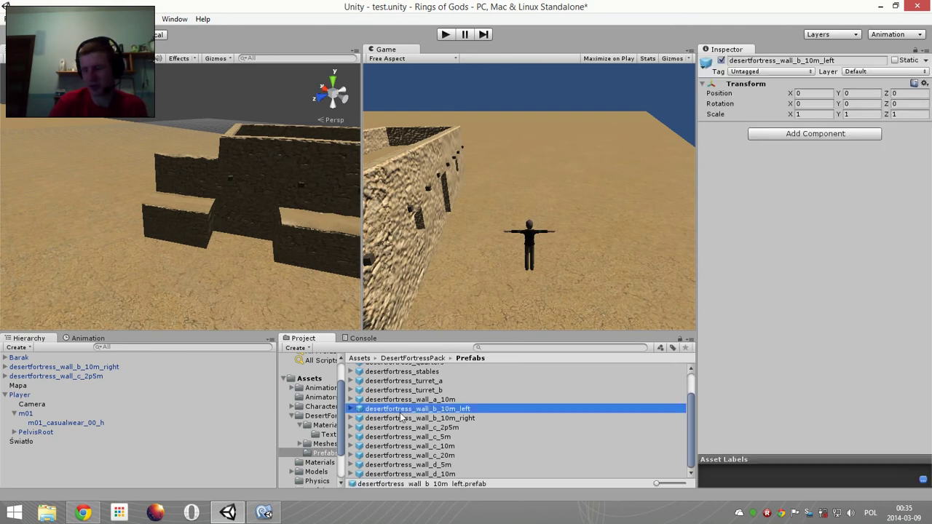
click(409, 399)
click(413, 391)
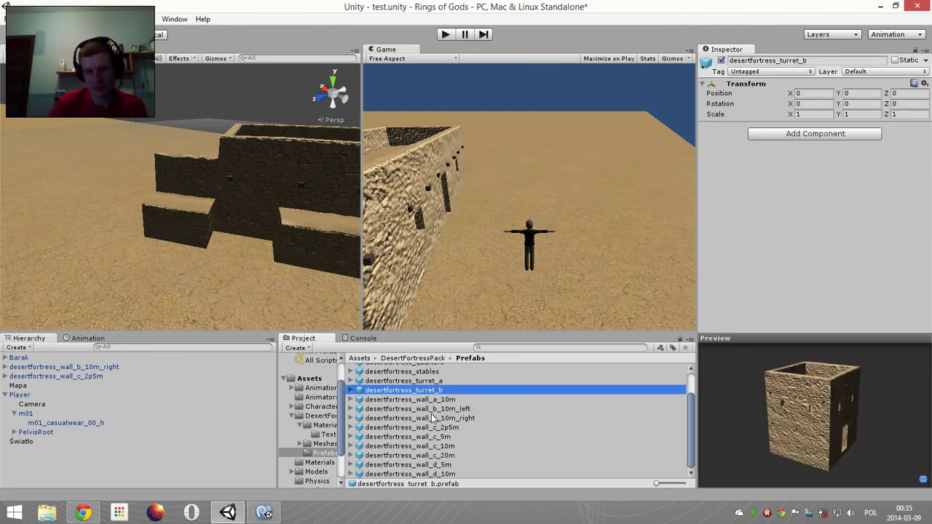
click(432, 418)
click(432, 428)
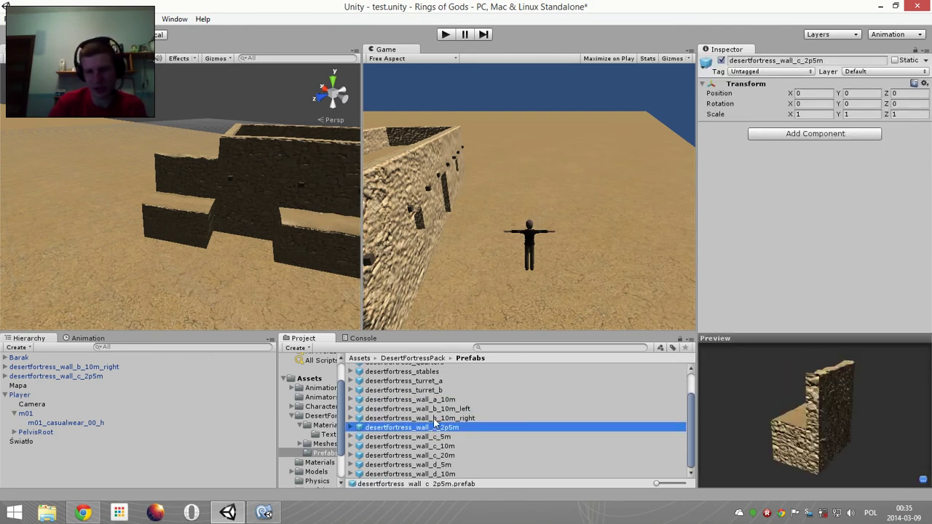
click(435, 418)
- Preview and rotate wall_d_5m, wall_c_10m and wall_d_10m, ending on desertfortress_wall_c_20m
click(423, 455)
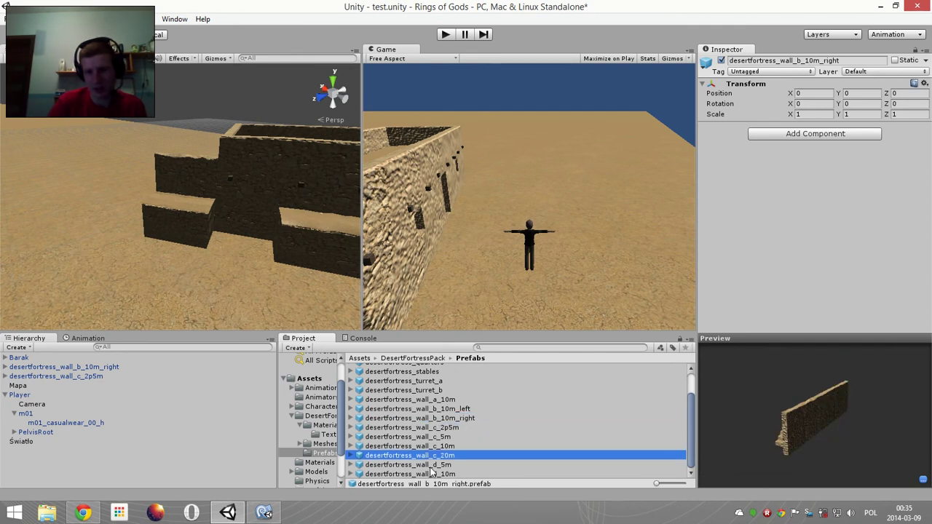
click(431, 465)
key(Return)
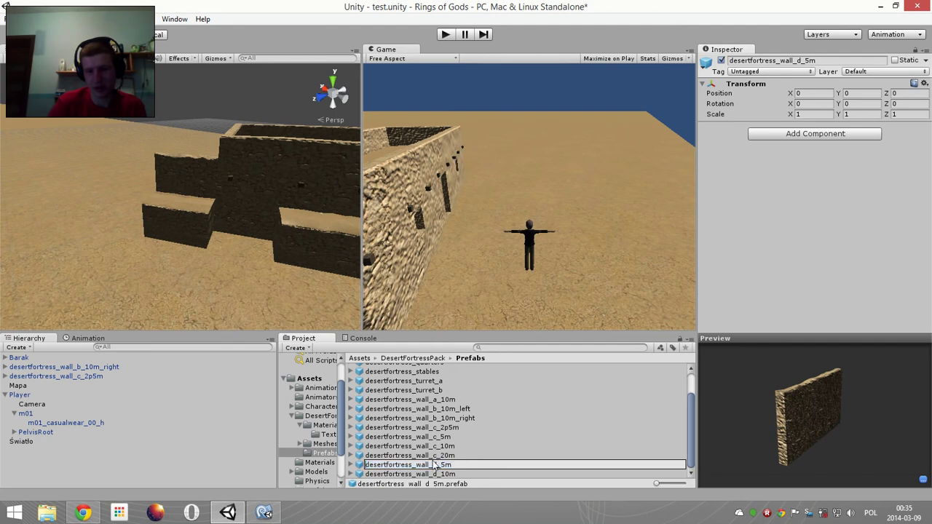
click(434, 446)
click(410, 474)
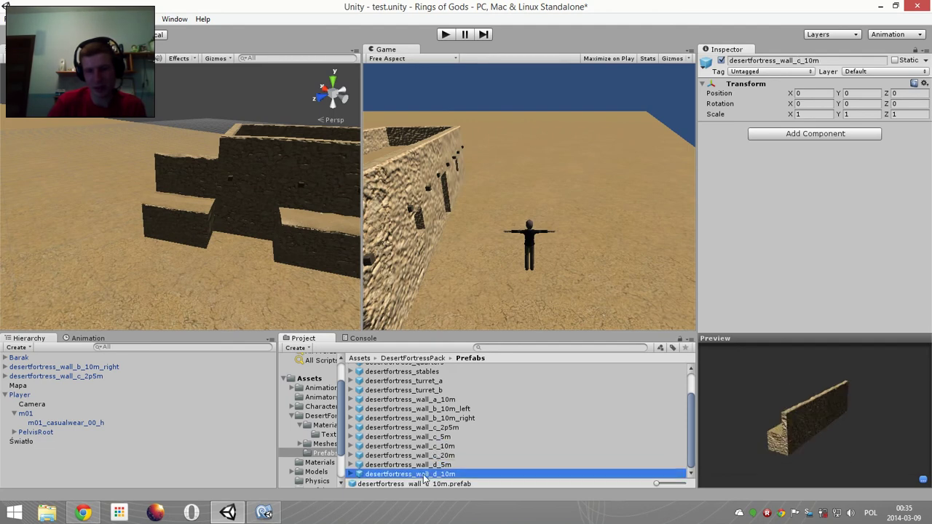
mouse_move(762, 426)
mouse_down()
mouse_move(567, 393)
mouse_move(653, 407)
mouse_up()
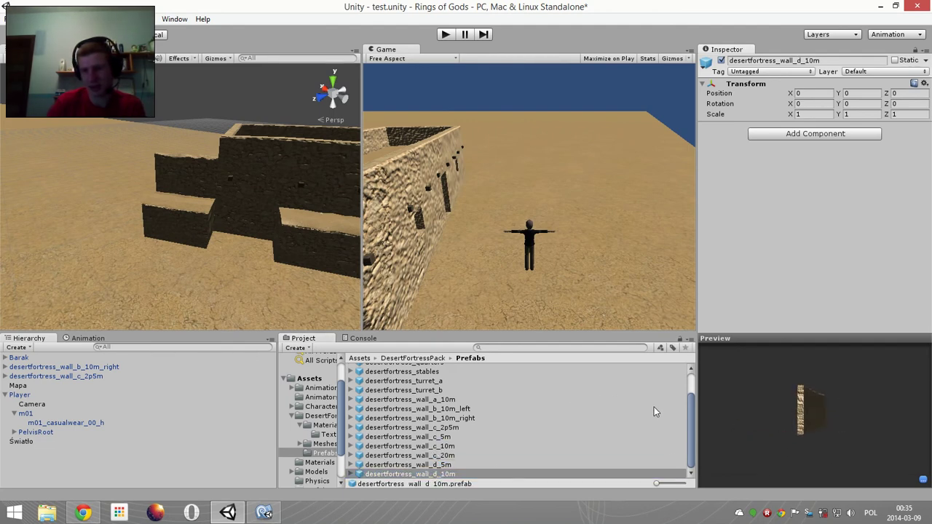
click(487, 465)
drag(769, 401, 653, 418)
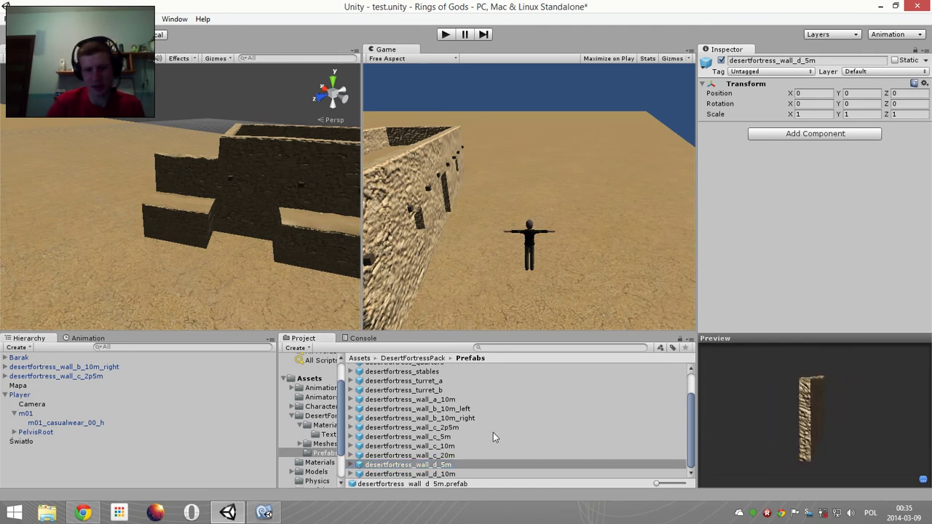
click(460, 455)
mouse_move(783, 425)
mouse_down()
mouse_move(875, 421)
mouse_move(867, 428)
mouse_up()
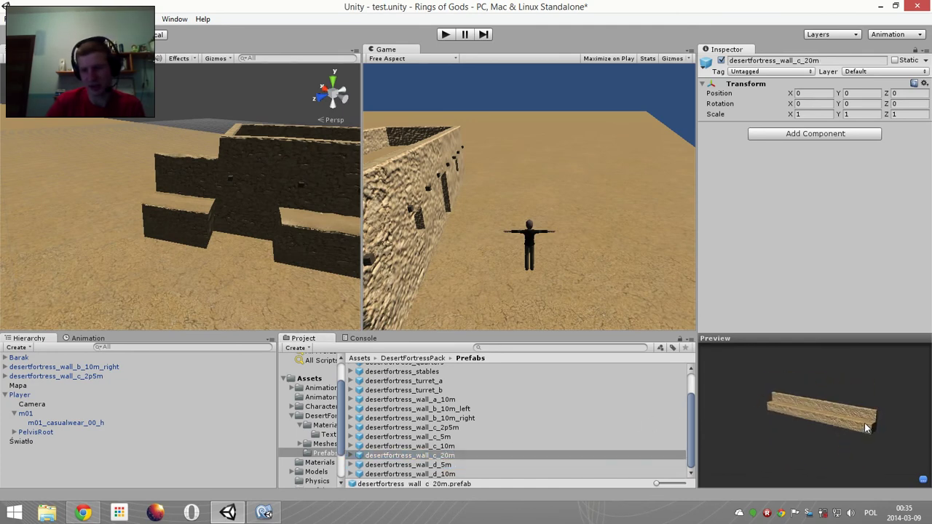
scroll(190, 277, up, 5)
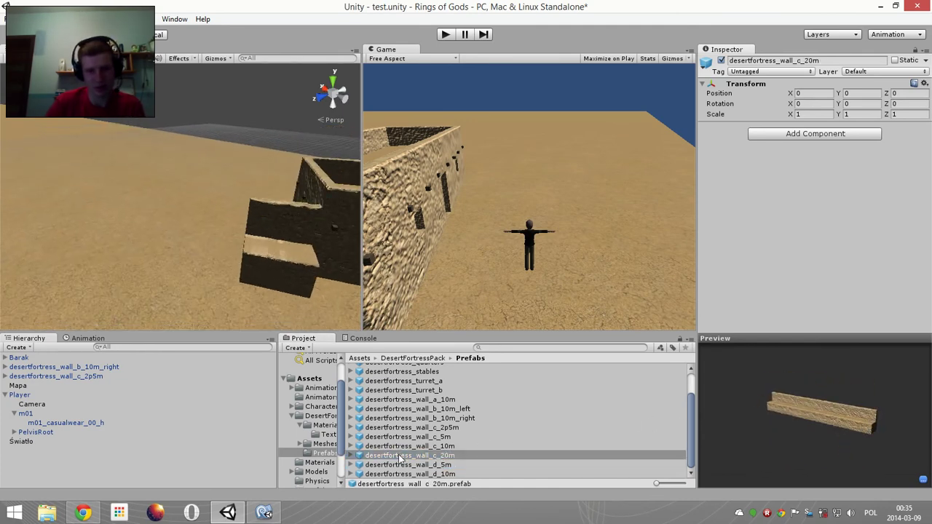
- Place a desertfortress_wall_c_20m wall, give it the short wall's 146.6257 Y rotation, and move it near the walls
drag(399, 457, 65, 188)
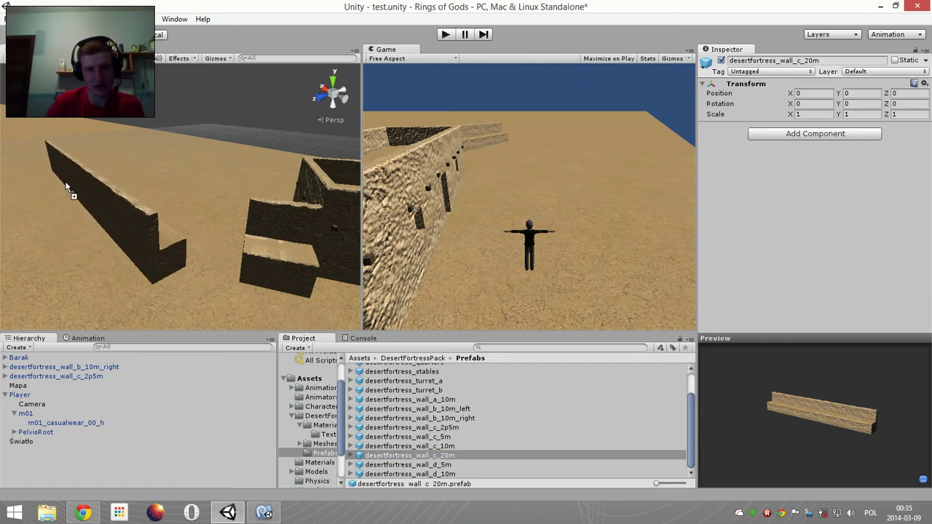
click(283, 261)
click(855, 116)
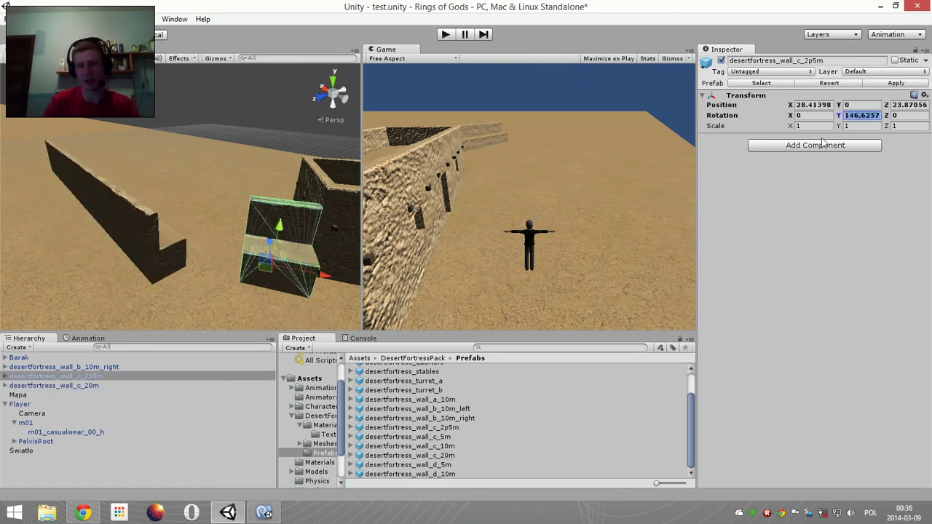
click(79, 209)
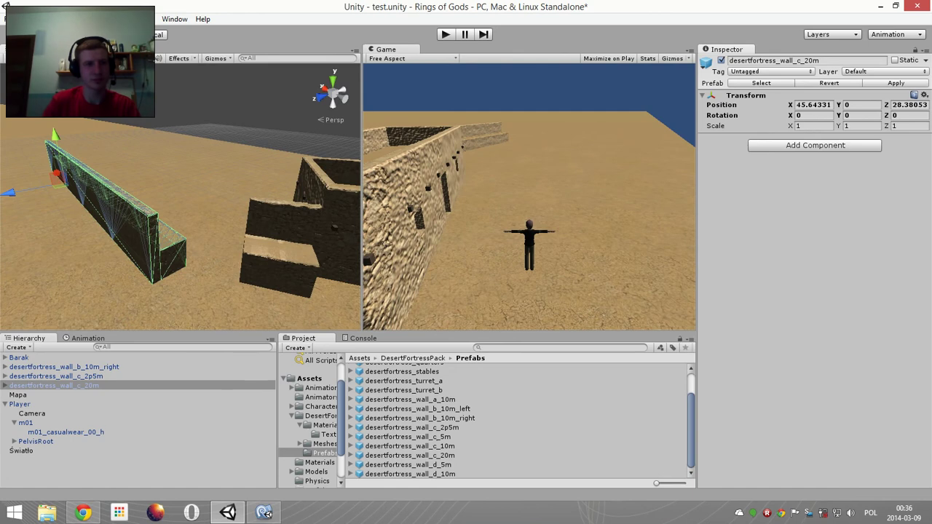
click(849, 115)
text(146.6257)
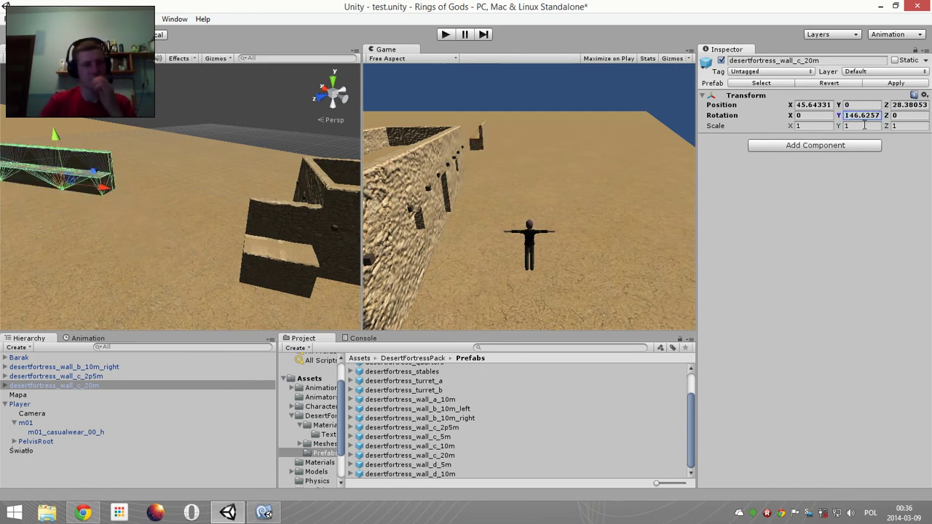
mouse_move(102, 185)
mouse_down()
mouse_move(166, 193)
mouse_move(169, 271)
mouse_up()
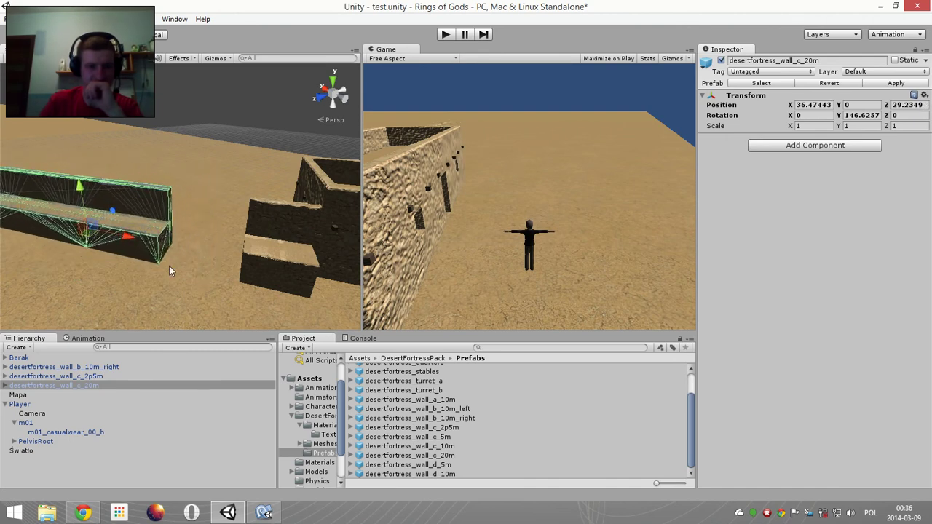
- Select the Mapa terrain and enter Play mode
right_drag(169, 271, 193, 176)
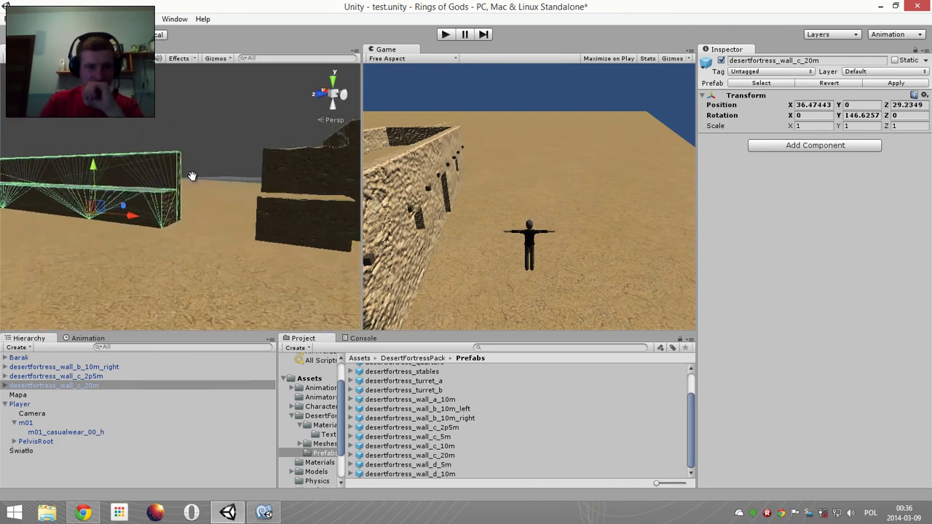
middle_drag(192, 176, 191, 222)
scroll(217, 226, down, 3)
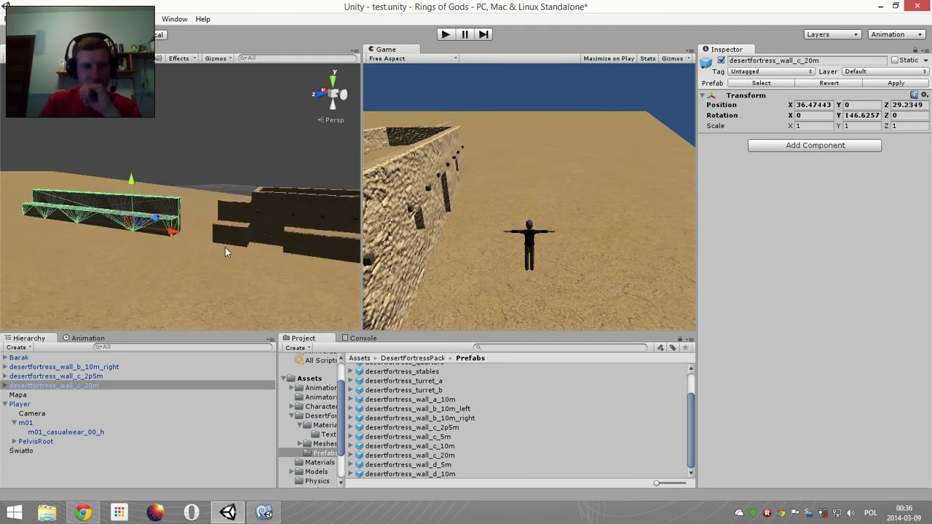
click(231, 263)
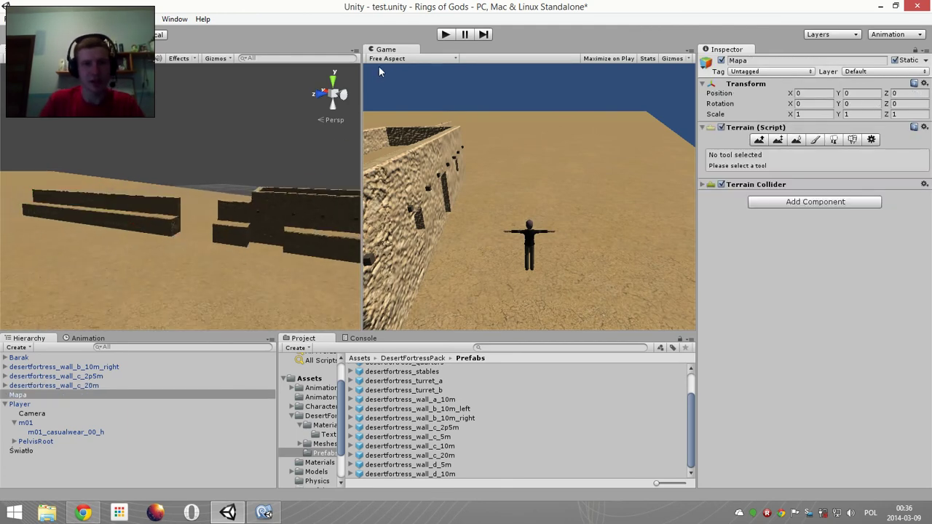
click(445, 34)
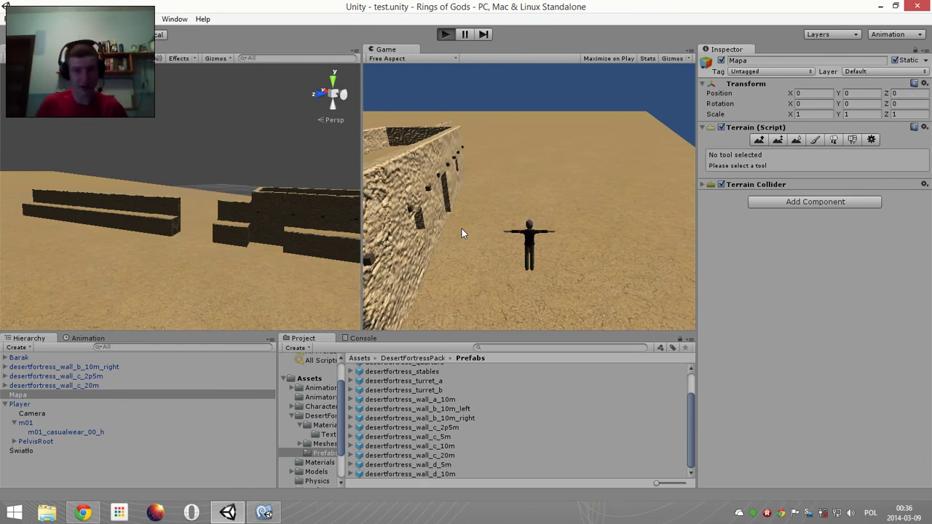
- Run the character along the stone wall, up its stairs, across the top and off again
key(w)
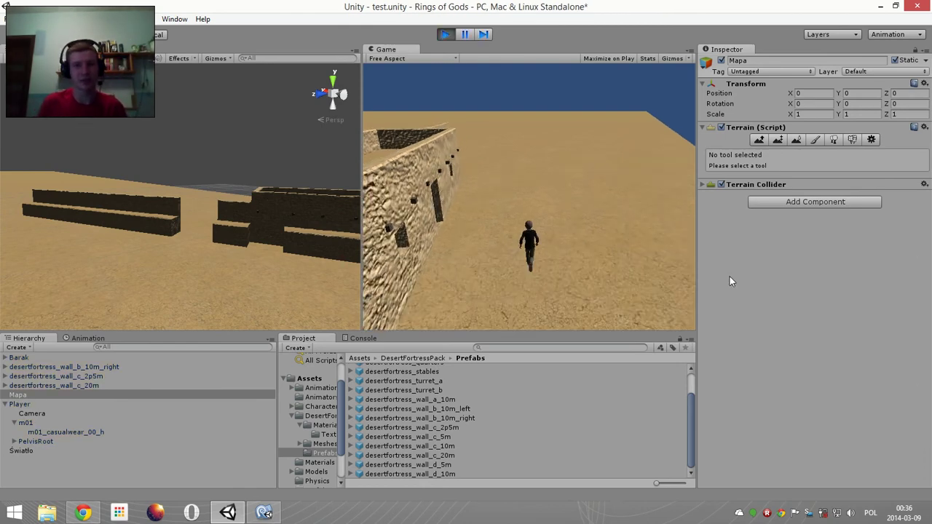
key(d)
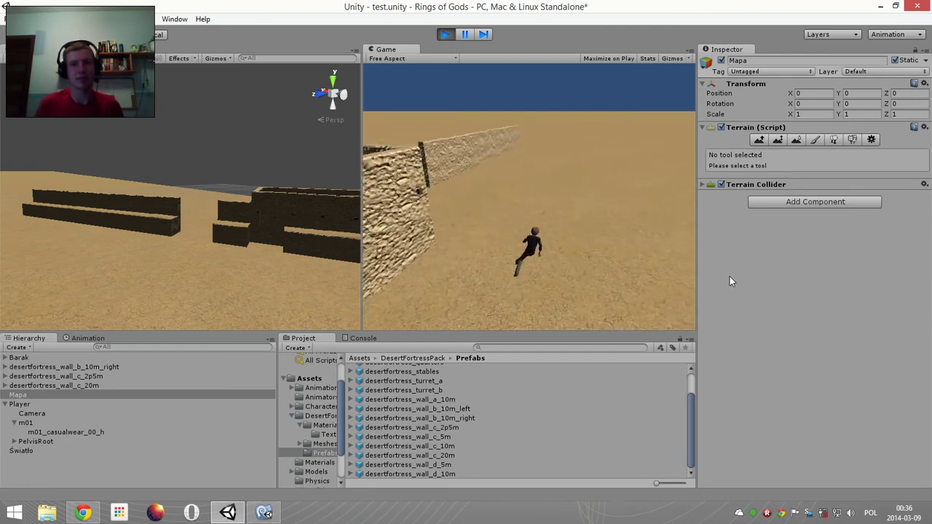
key(w)
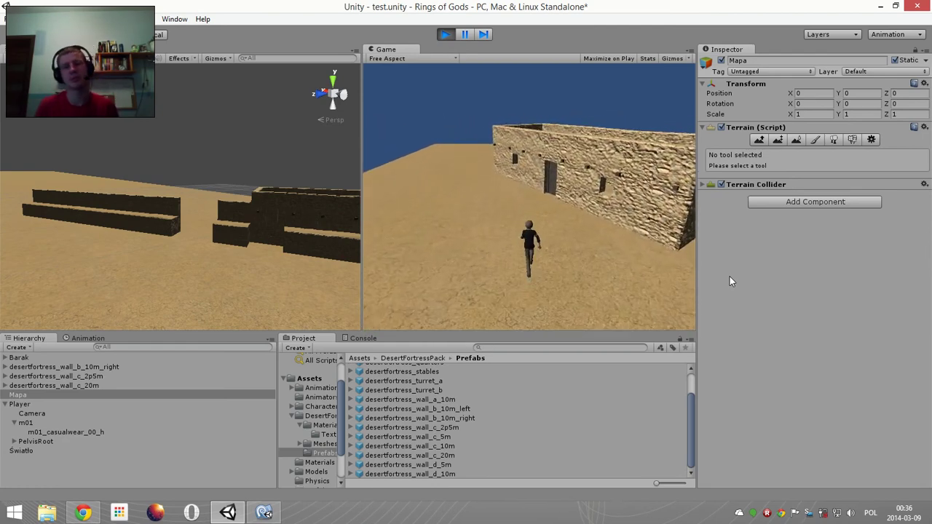
key(w)
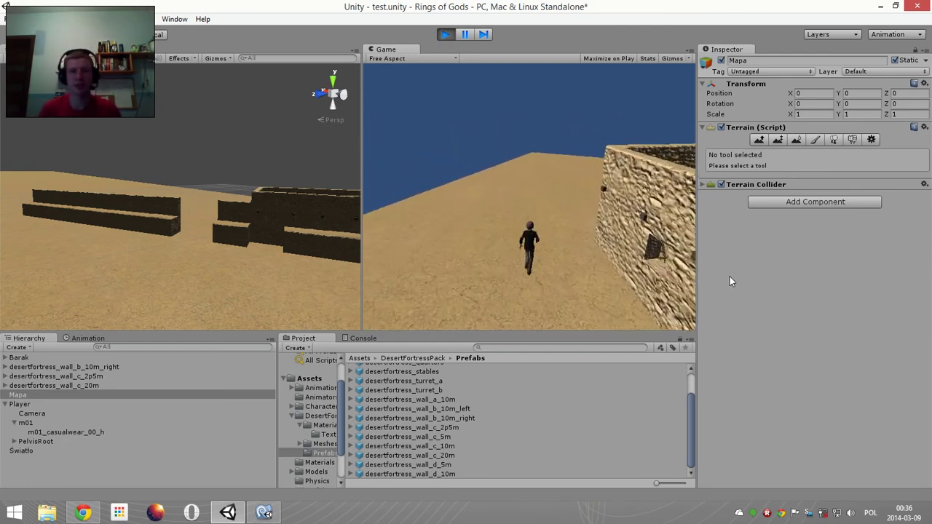
key(a)
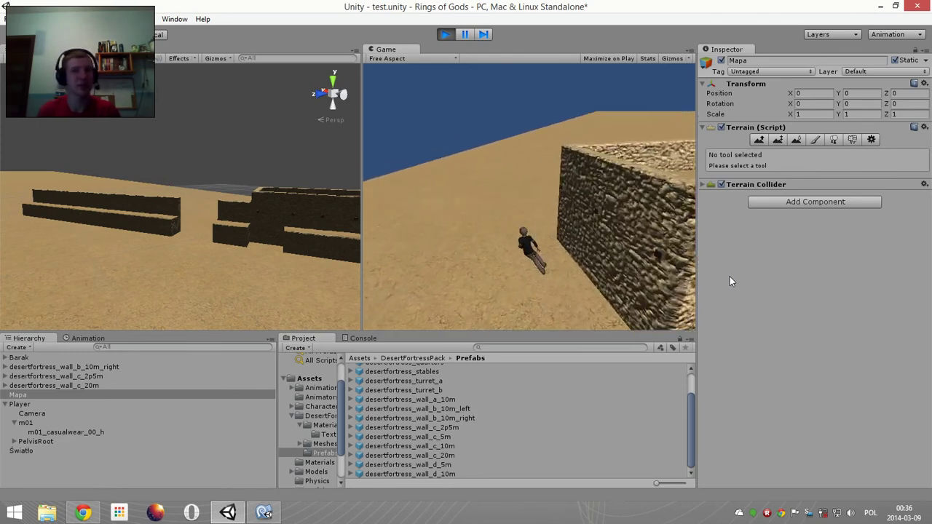
key(w)
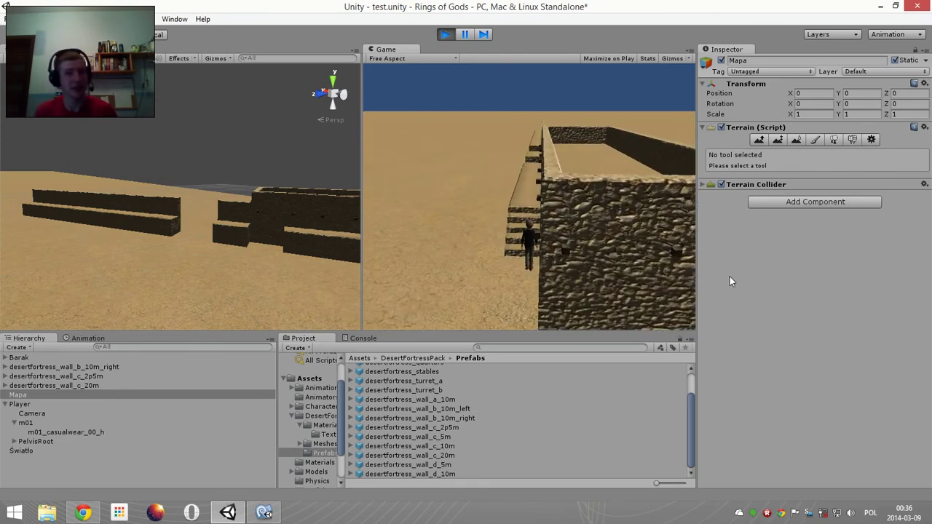
key(w)
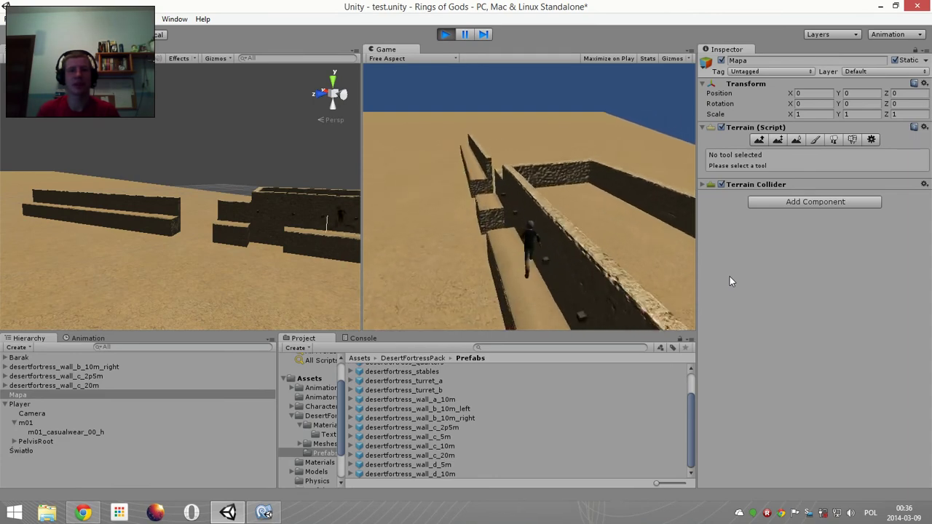
key(w)
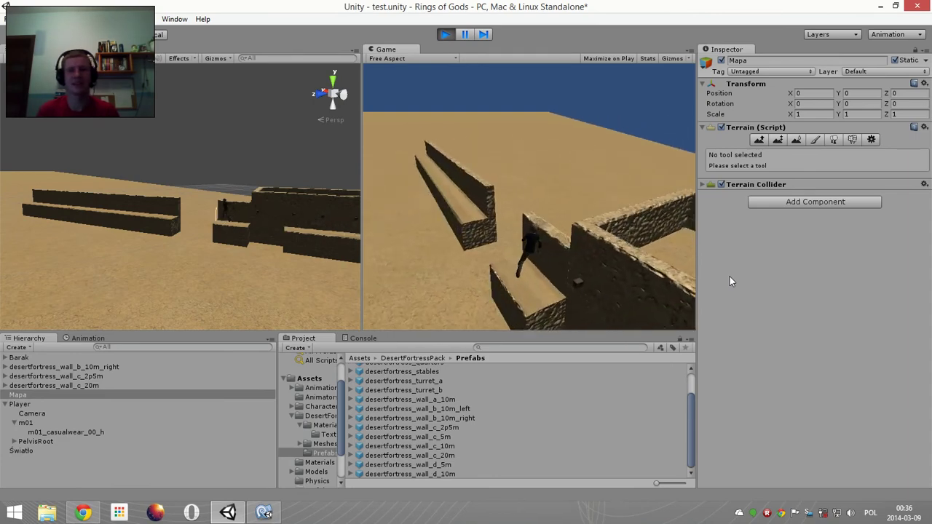
- Run alongside the wall, climb its stairs again and run along the top and beside it
key(w)
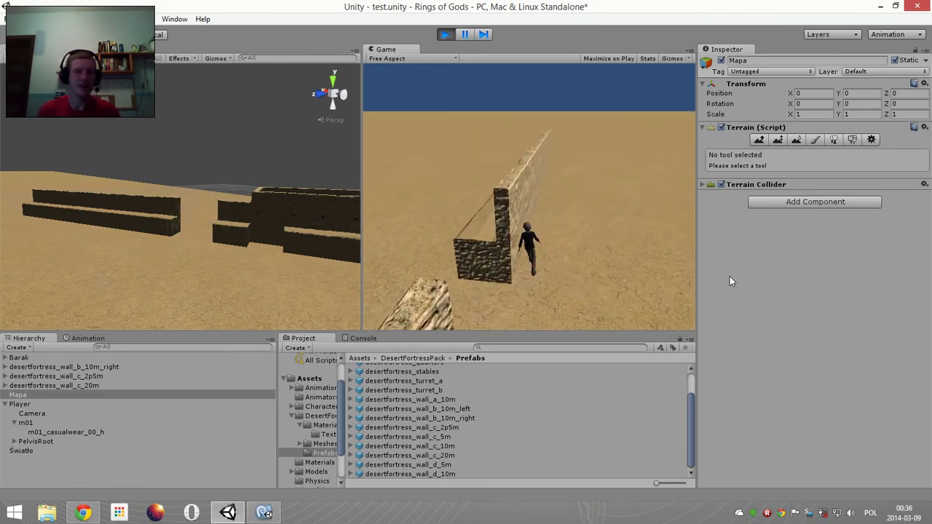
key(w)
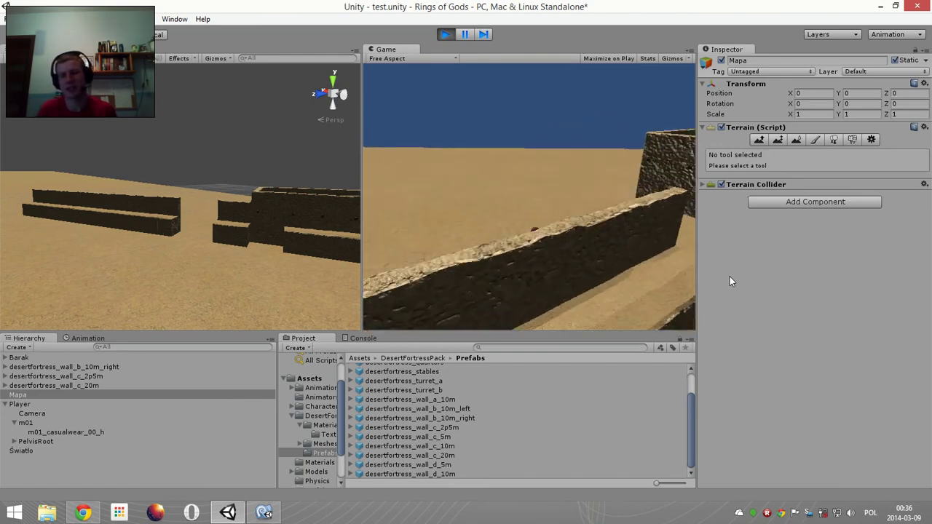
key(w)
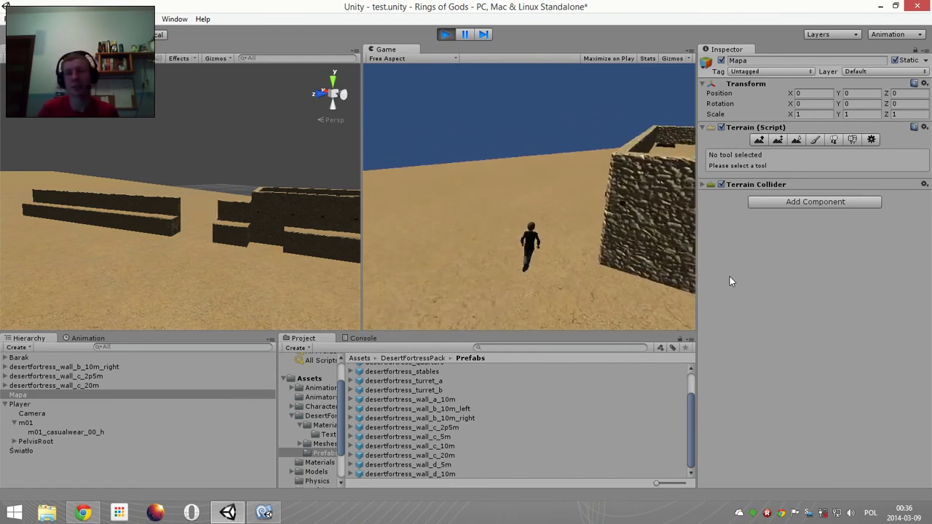
key(d)
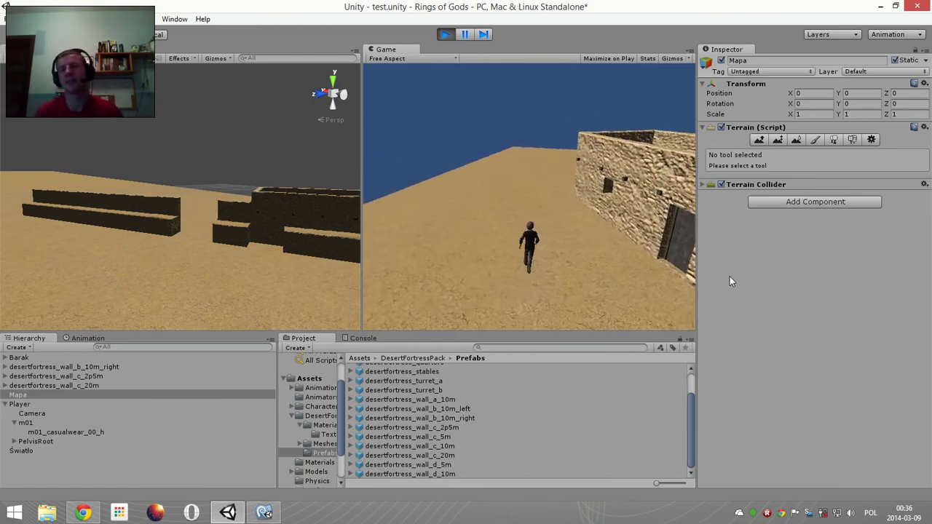
key(a)
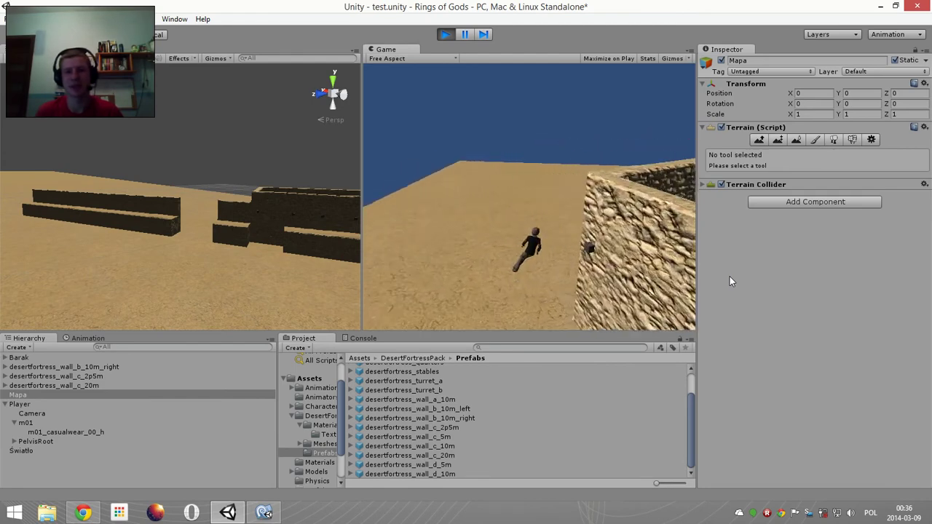
key(w)
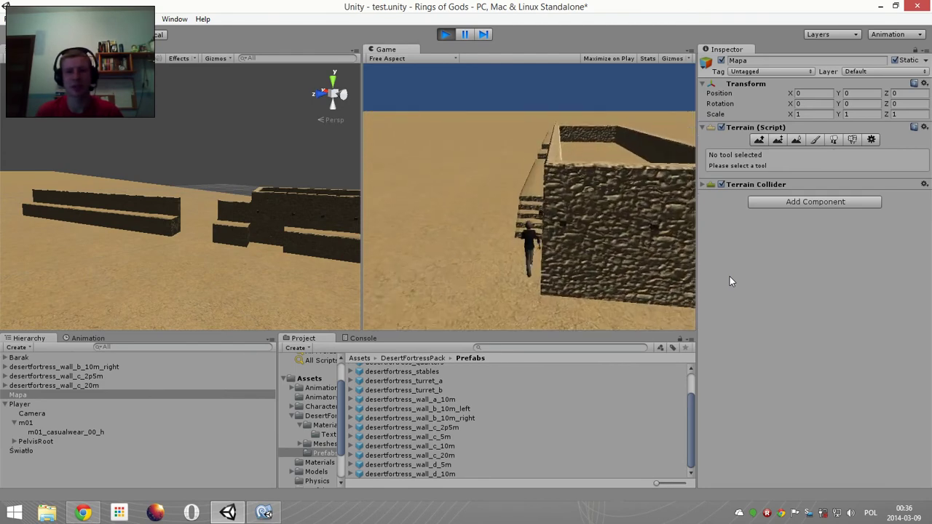
key(a)
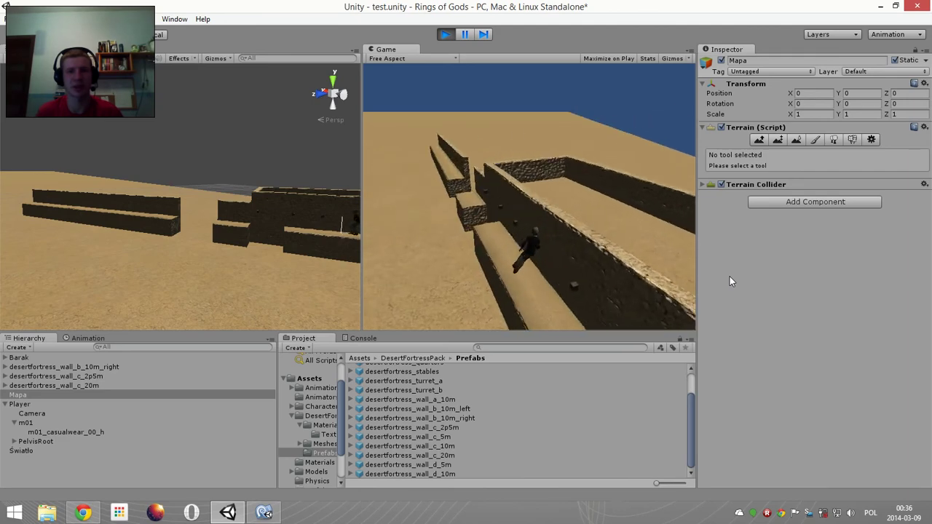
key(a)
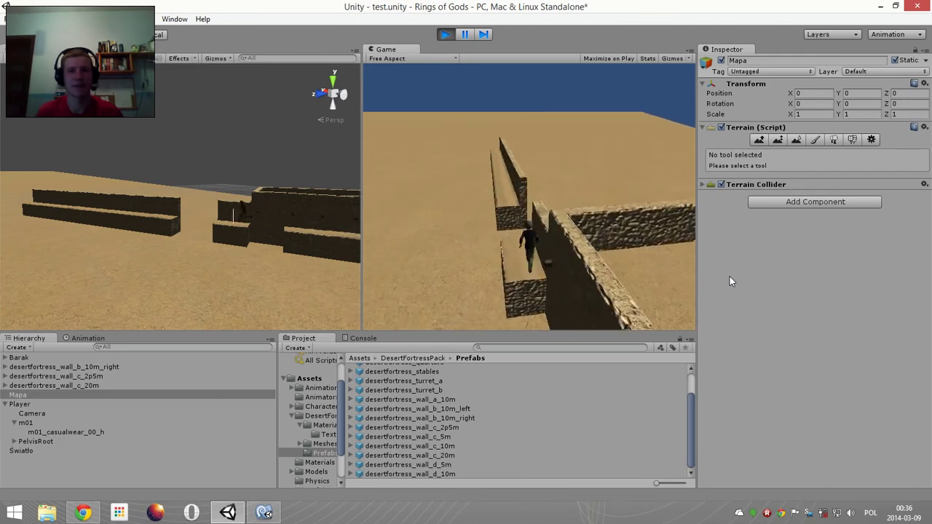
key(d)
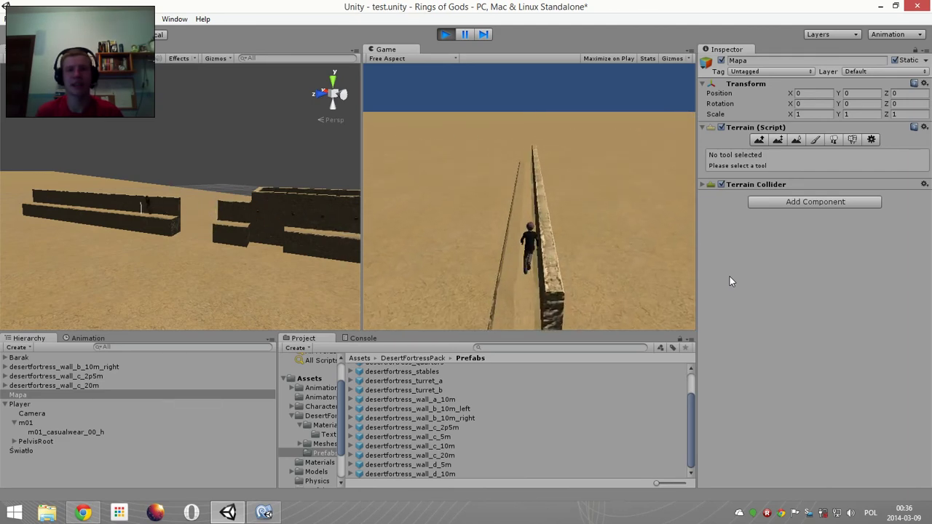
key(a)
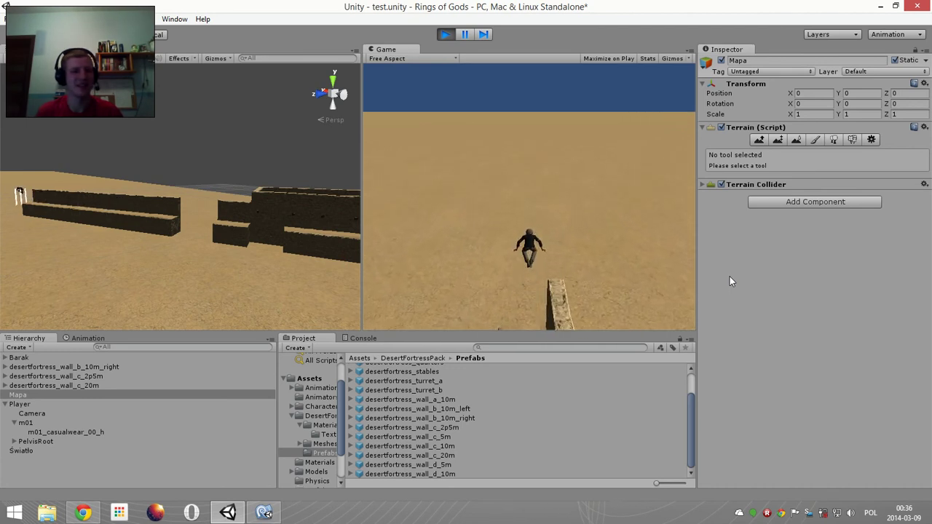
- Back the character up, run it away from the camera, and stop facing the fortress wall
key(s)
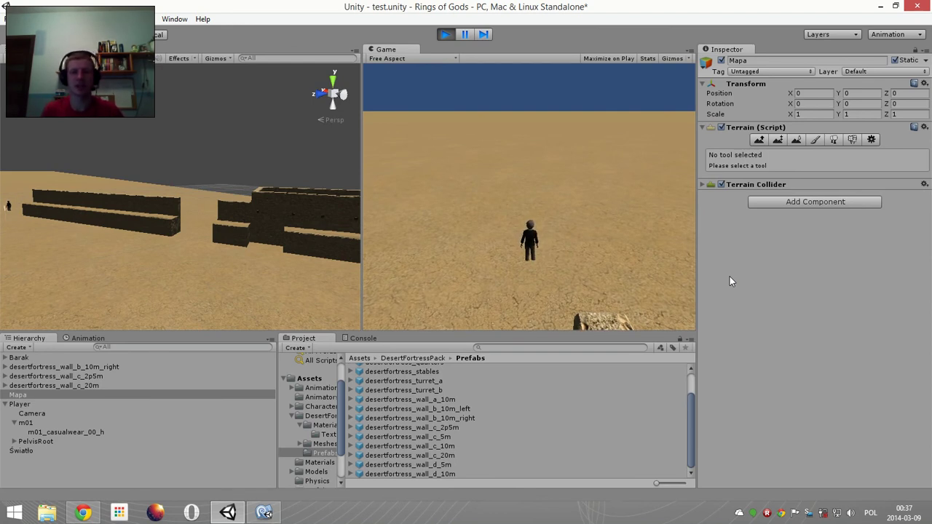
key(w)
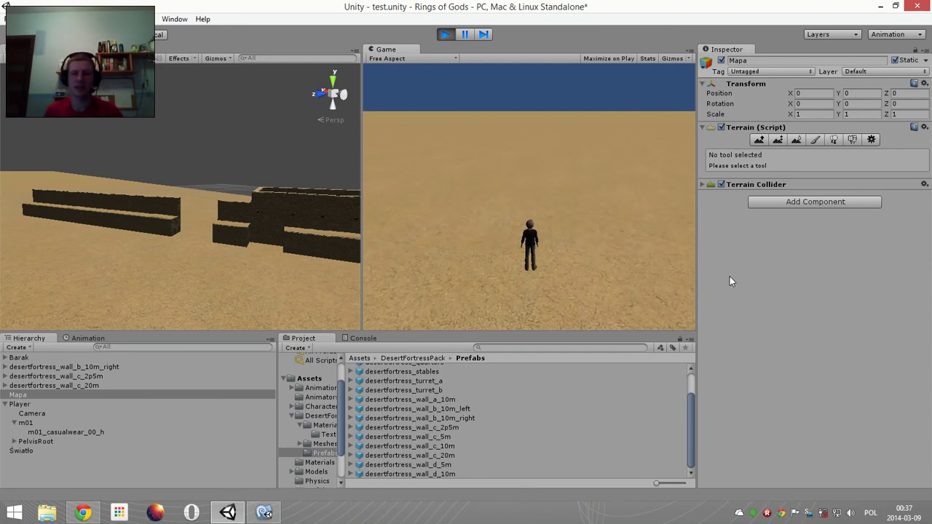
key(d)
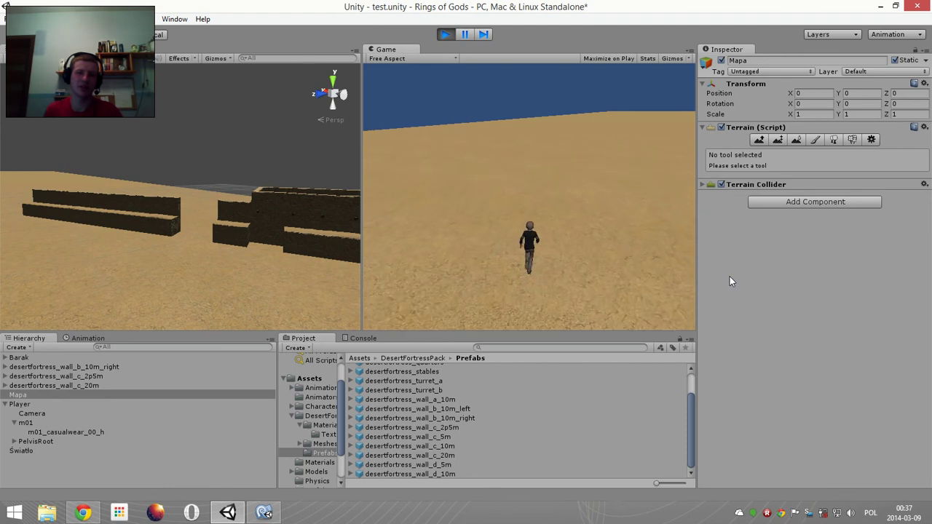
key(a)
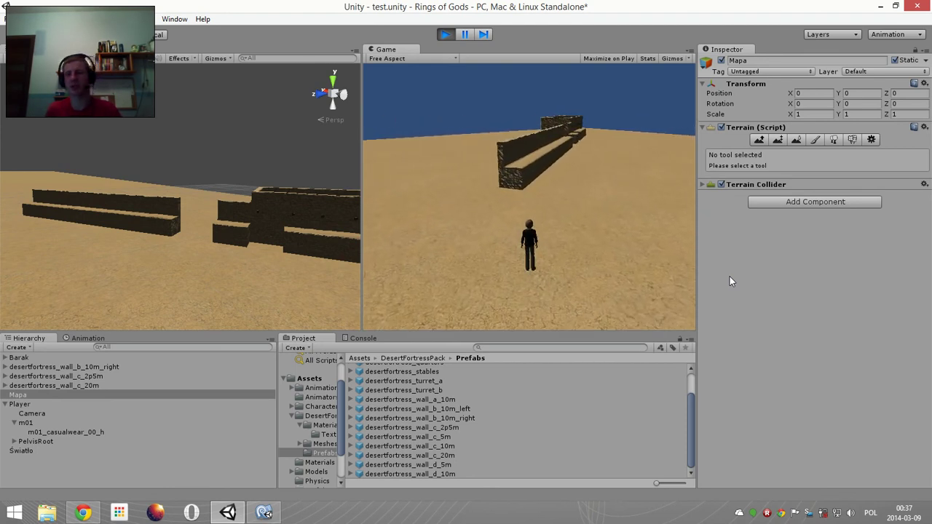
key(d)
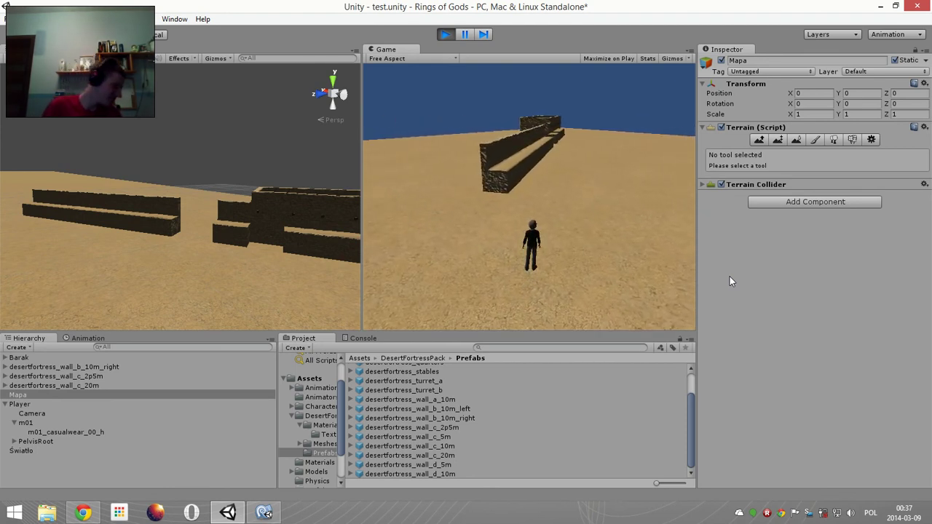